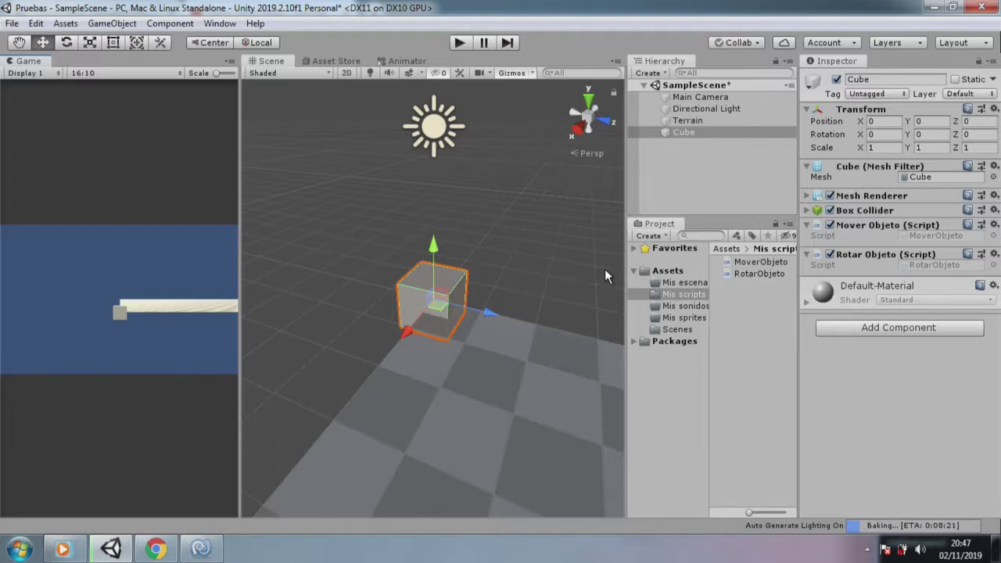
Step: Zoom in on the cube, look over its RotarObjeto and MoverObjeto scripts, and select the Cube
middle_drag(541, 288, 397, 237)
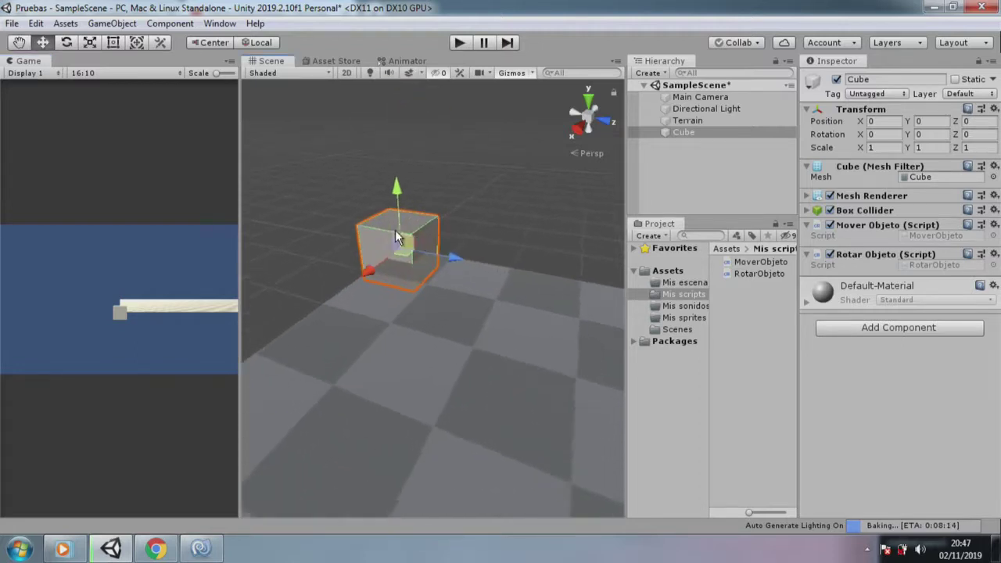
scroll(397, 237, up, 5)
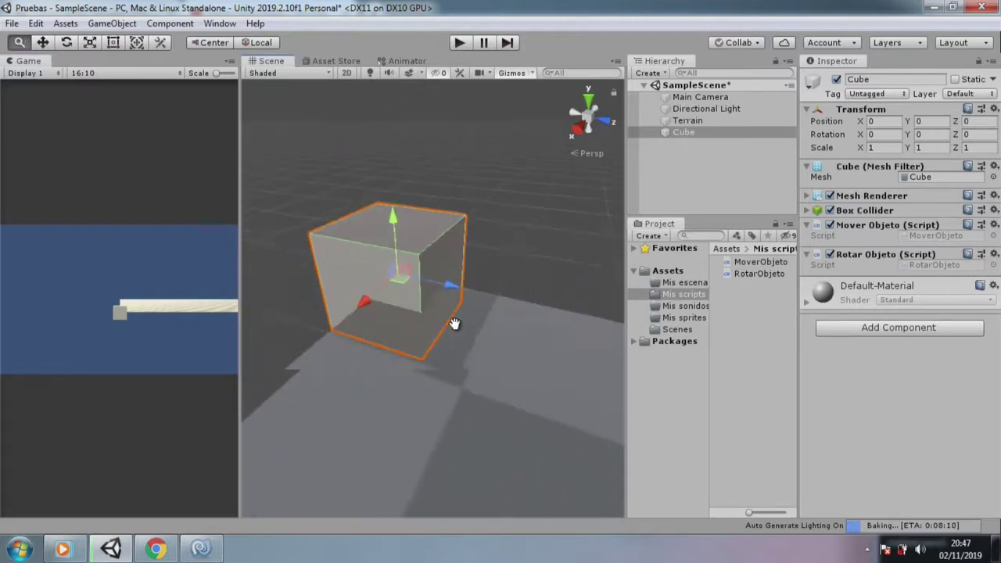
middle_drag(455, 324, 464, 340)
click(733, 273)
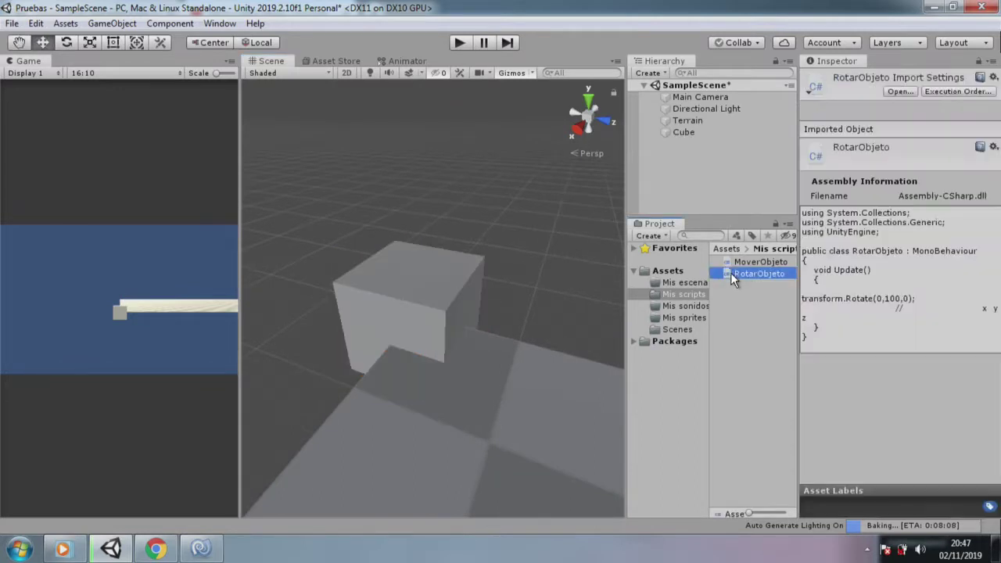
click(755, 261)
click(698, 131)
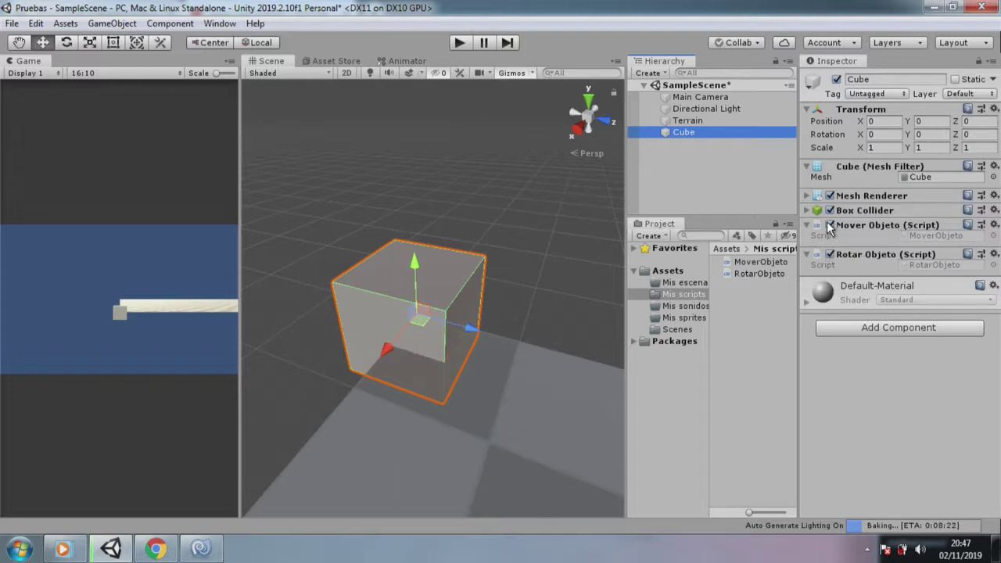
Step: Disable the Cube's Mover Objeto script, then play and stop the scene to watch it spin in place
click(830, 225)
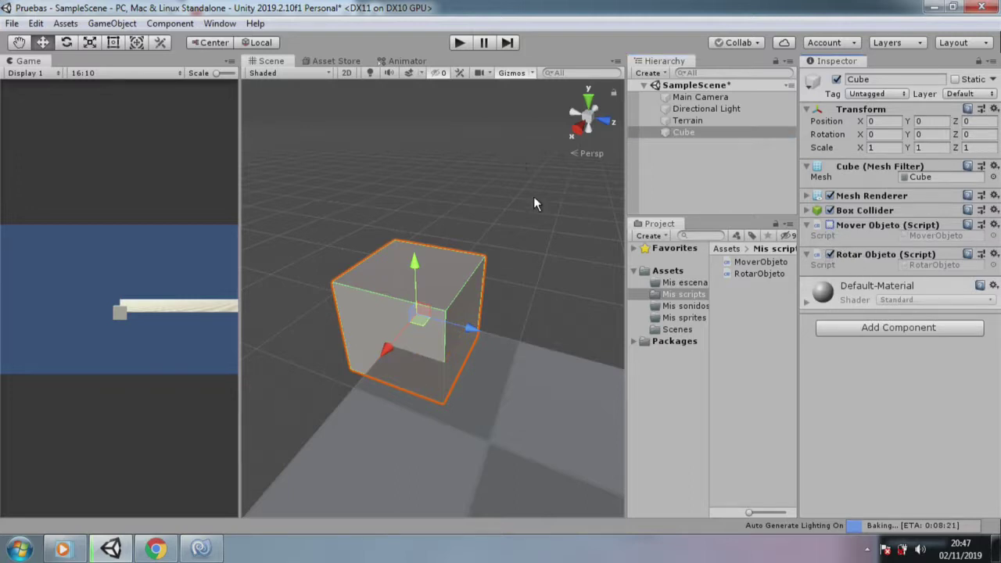
click(460, 44)
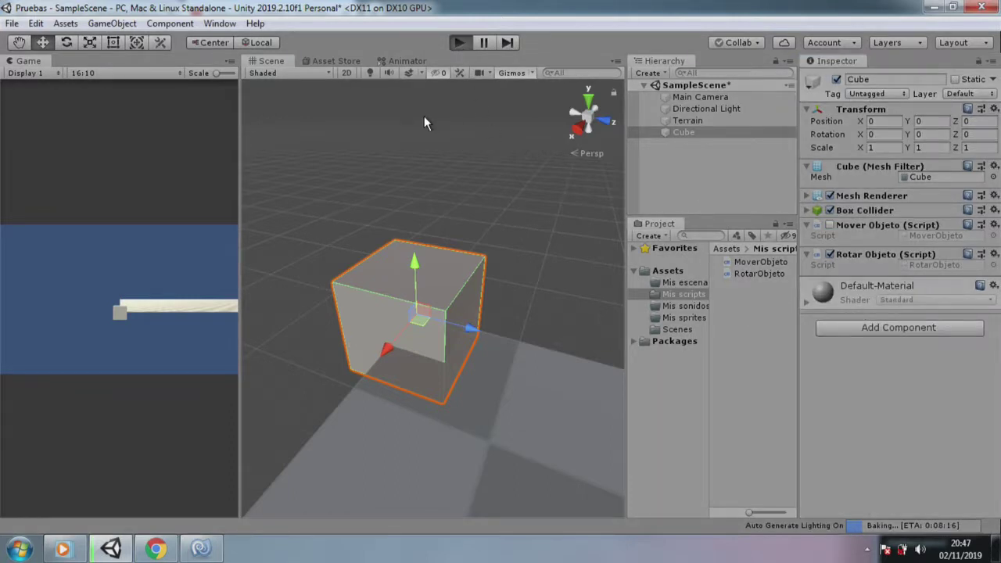
click(460, 42)
Step: Change RotarObjeto's transform.Rotate(0,100,0) to Rotate(10,10,0) and Build All in MonoDevelop
click(200, 550)
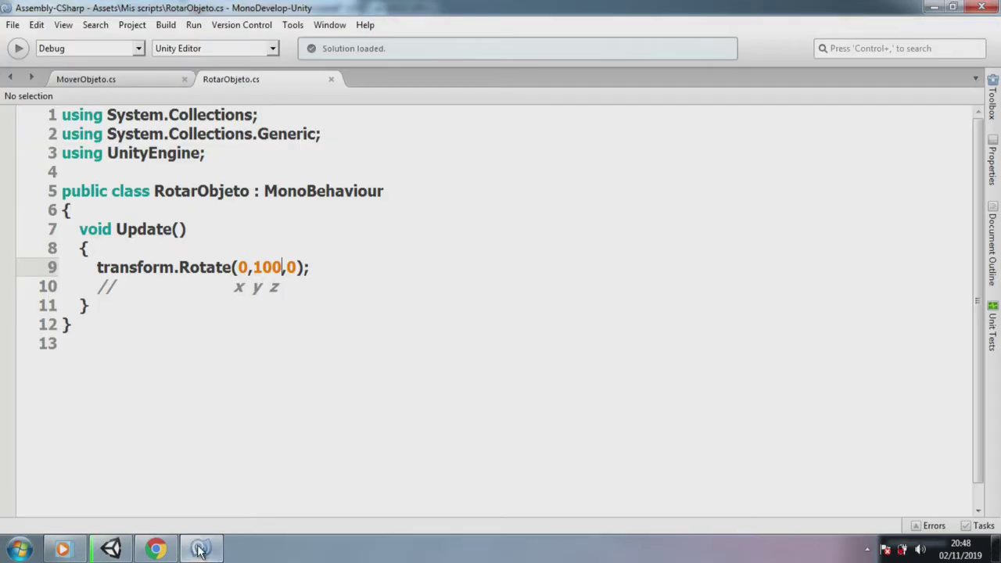
click(235, 266)
text(1)
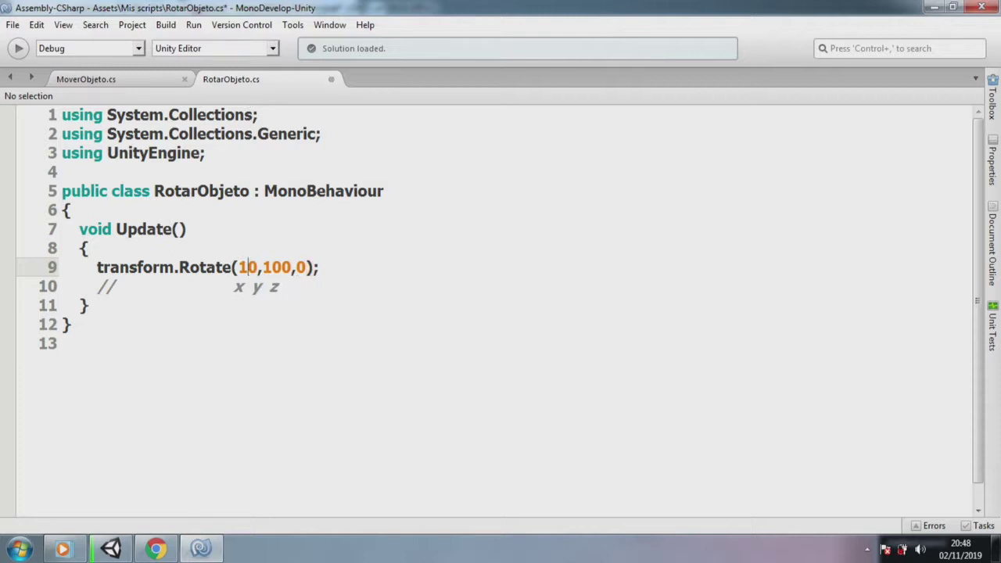
key(Delete)
click(166, 24)
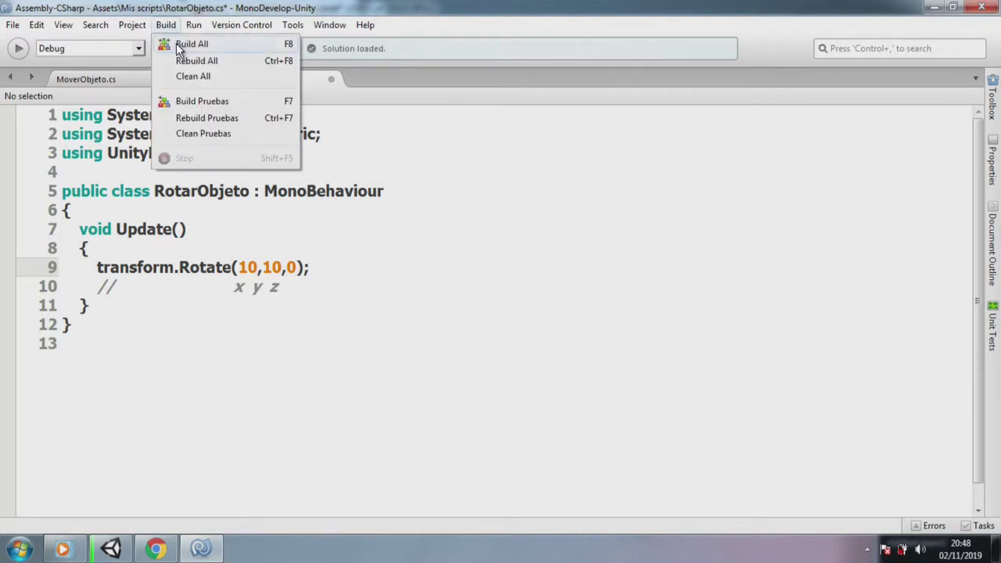
click(178, 47)
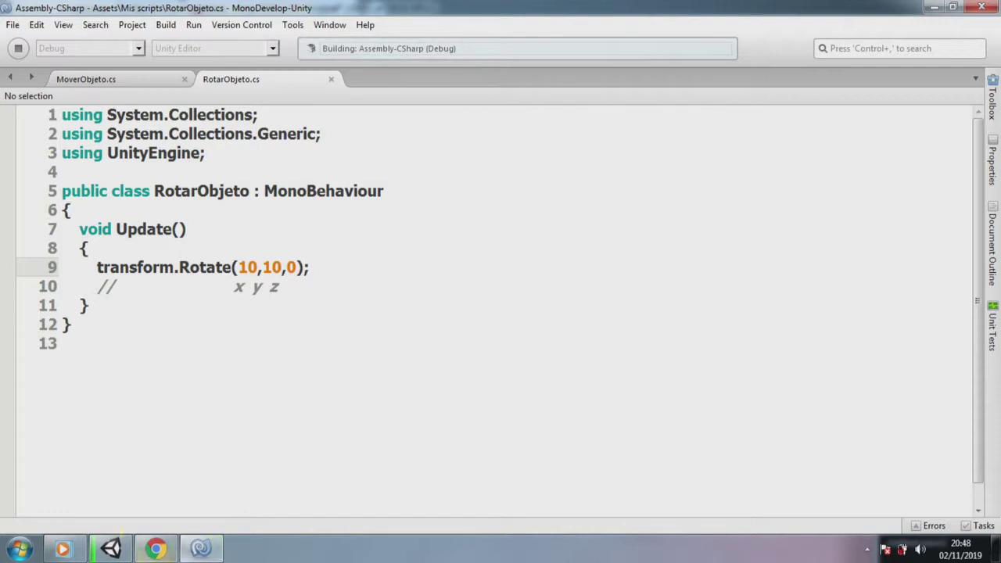
click(111, 549)
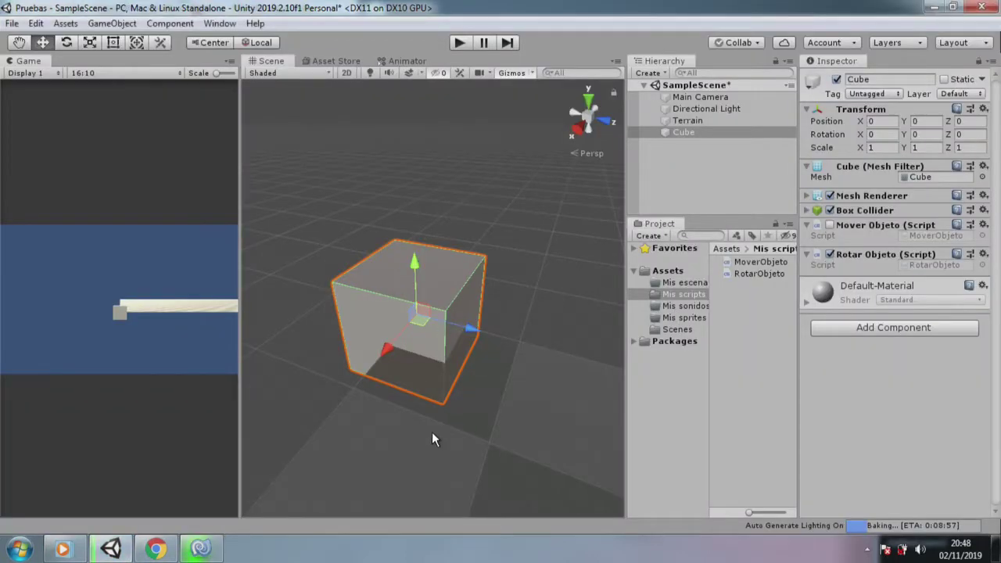
Step: Open the Console window from the Window menu
click(223, 23)
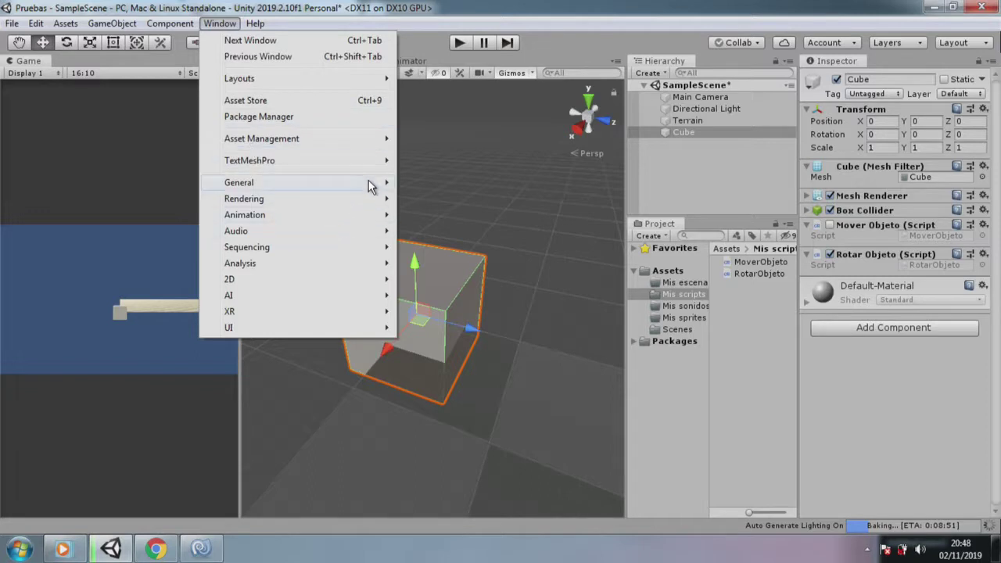
mouse_move(373, 189)
click(478, 262)
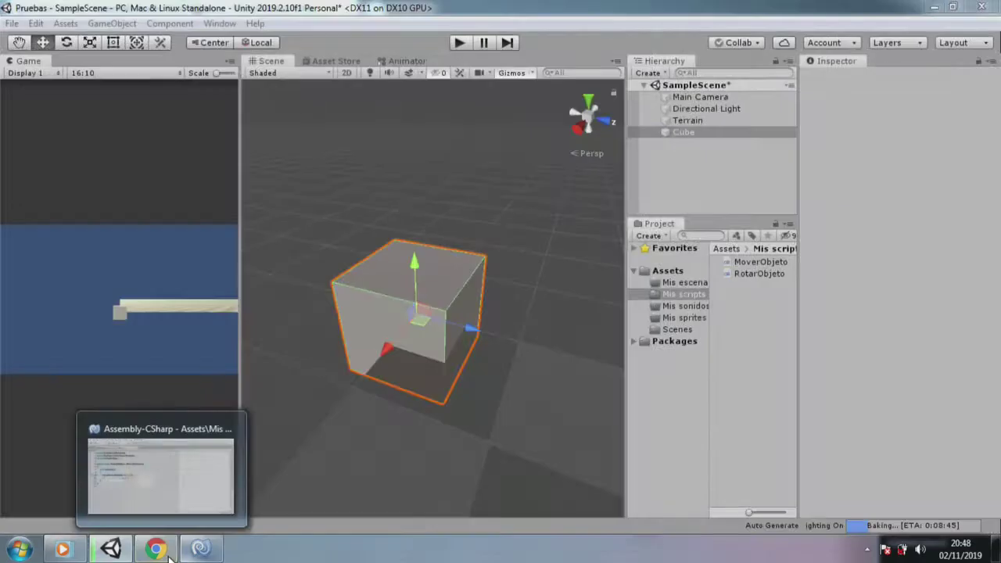
Step: Back in Unity, dock the Console beneath the Game view and widen that left column
click(200, 550)
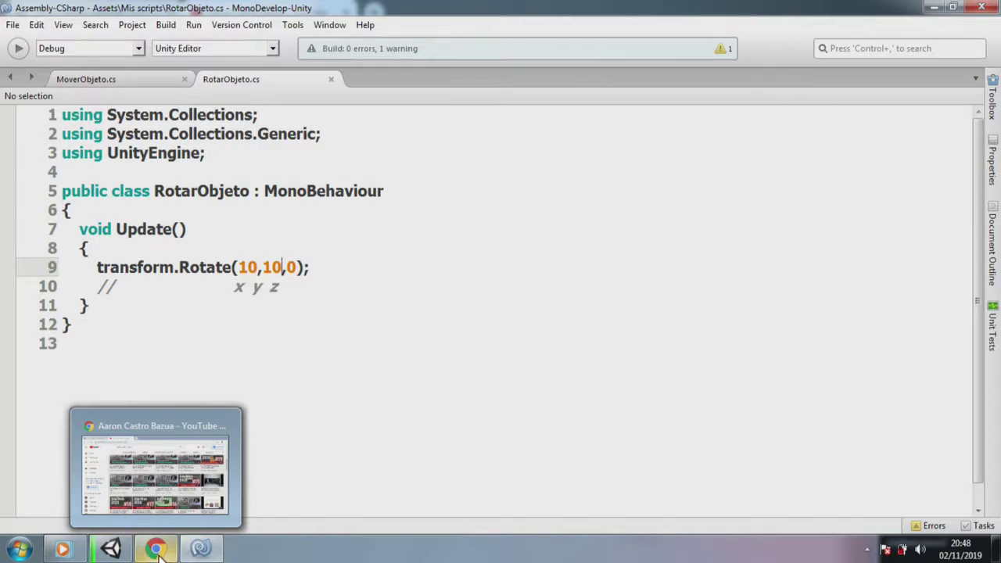
click(196, 554)
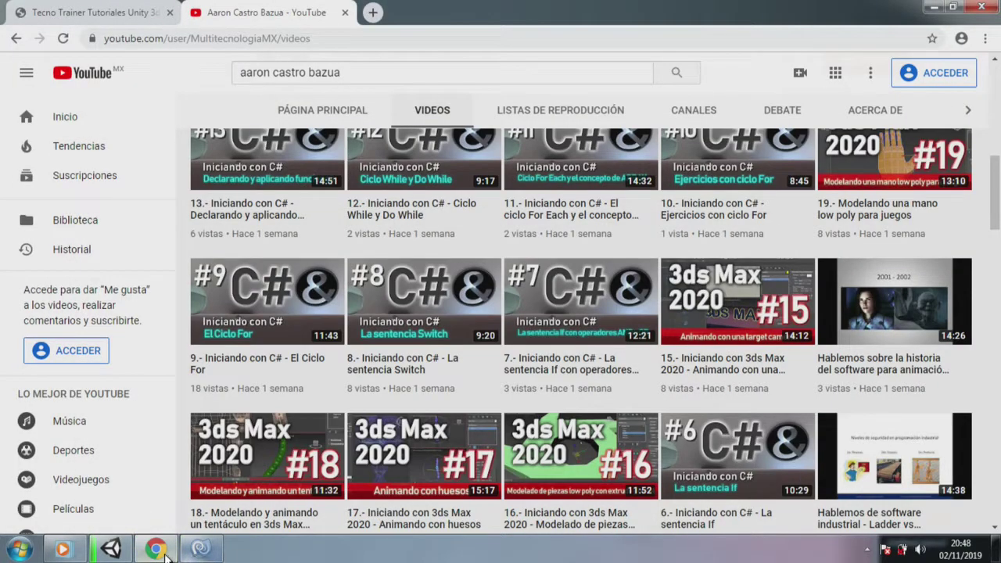
click(167, 557)
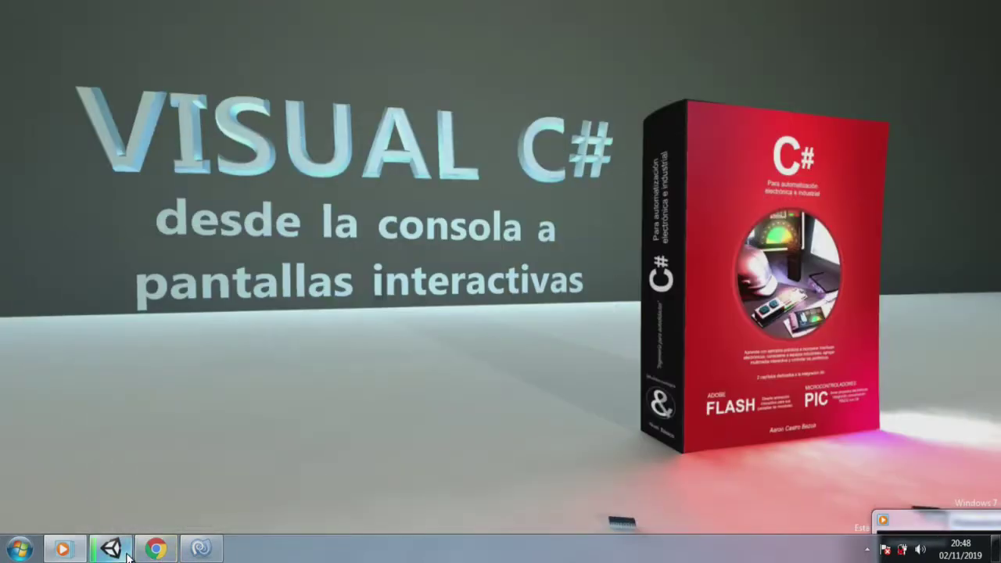
click(126, 552)
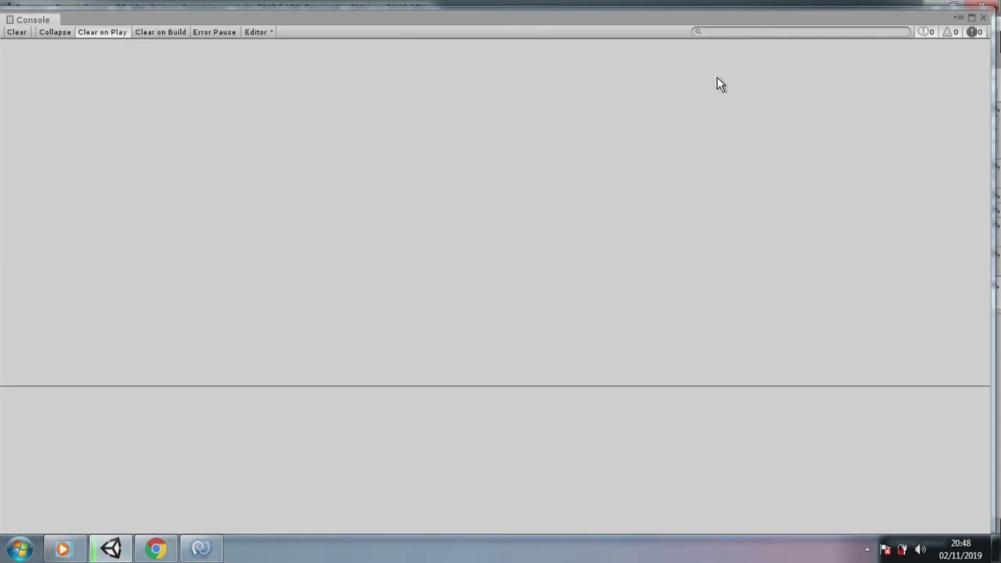
drag(56, 11, 219, 296)
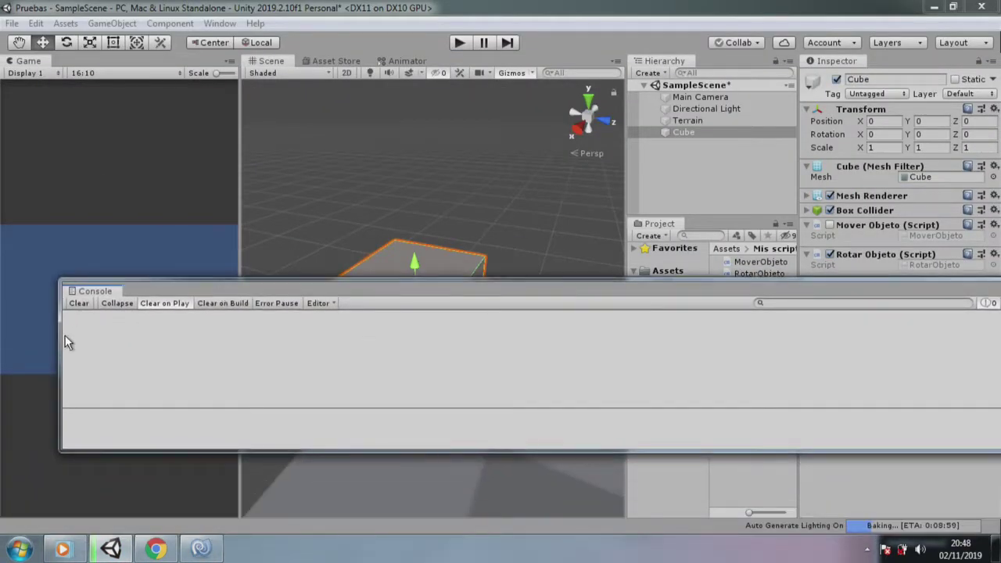
mouse_move(61, 335)
mouse_down()
mouse_move(805, 341)
mouse_move(895, 316)
mouse_move(698, 278)
mouse_up()
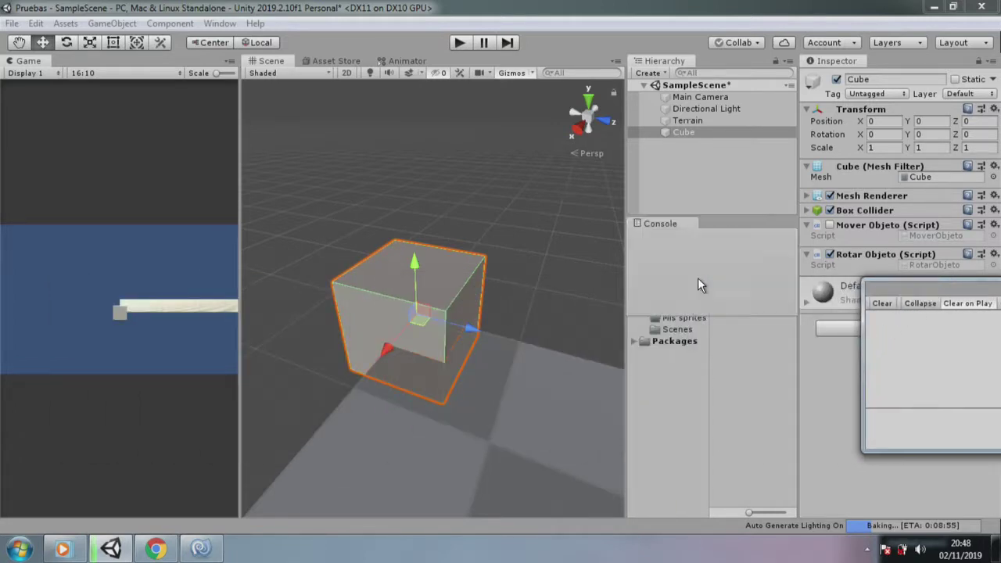
drag(661, 224, 119, 450)
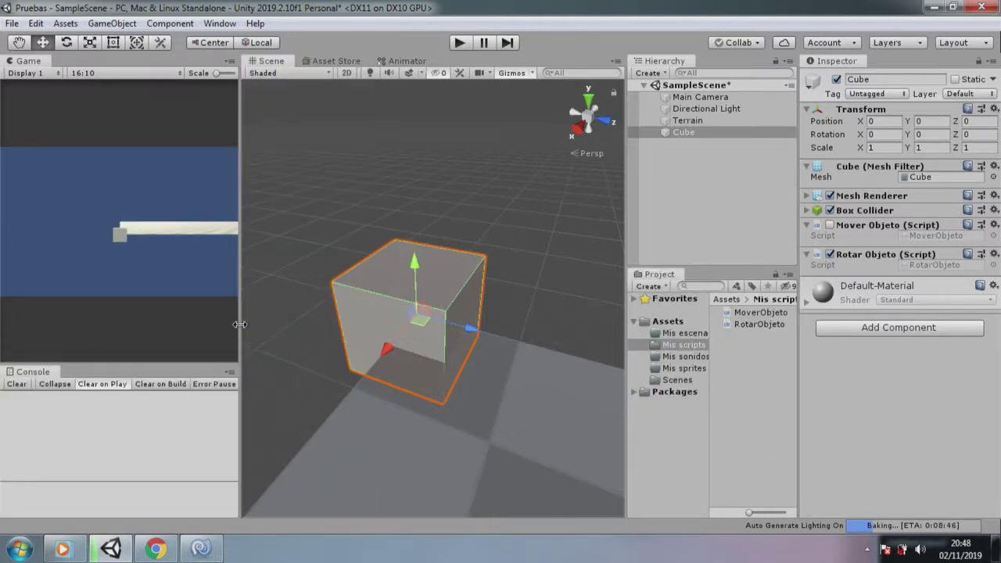
drag(239, 324, 305, 328)
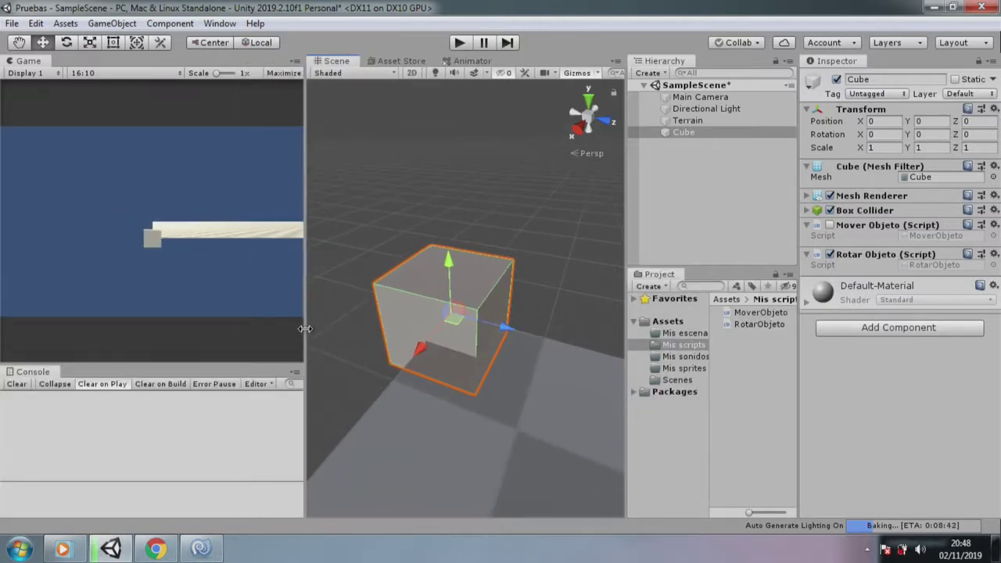
Step: Scroll the channel's Videos grid down to the Iniciando con C# and 3ds Max 2020 rows
mouse_move(156, 550)
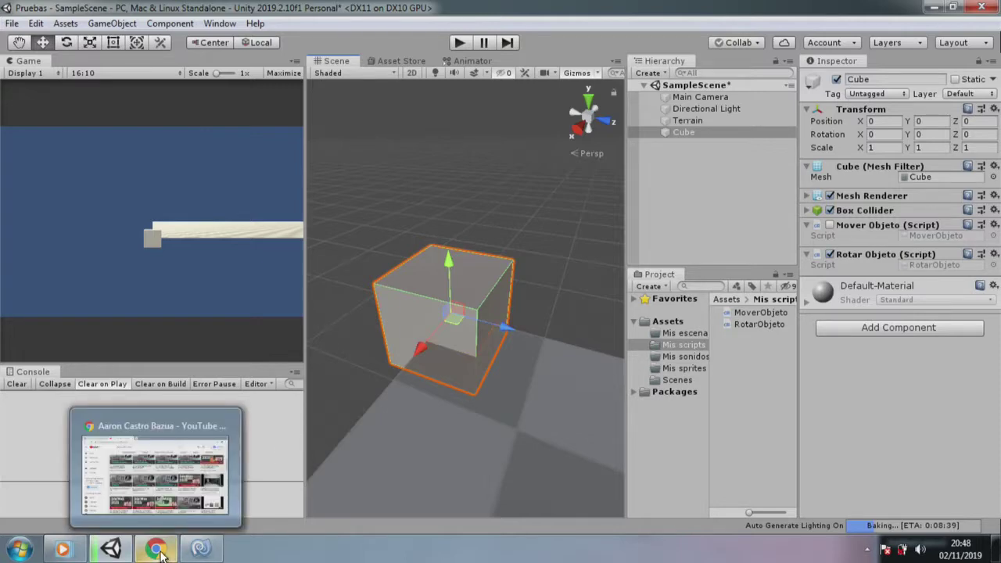
click(156, 469)
scroll(815, 280, up, 2)
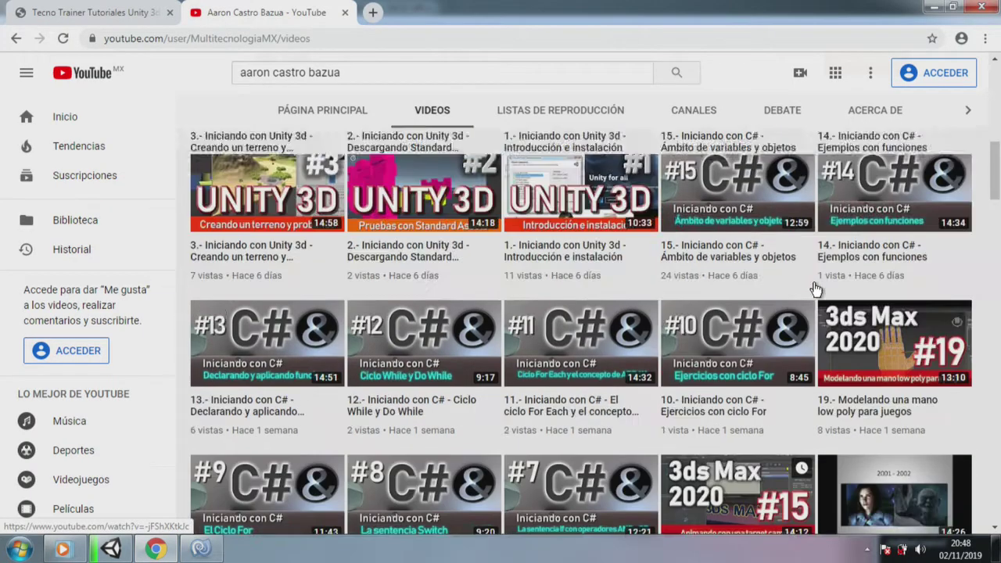
scroll(814, 280, up, 1)
scroll(814, 281, down, 3)
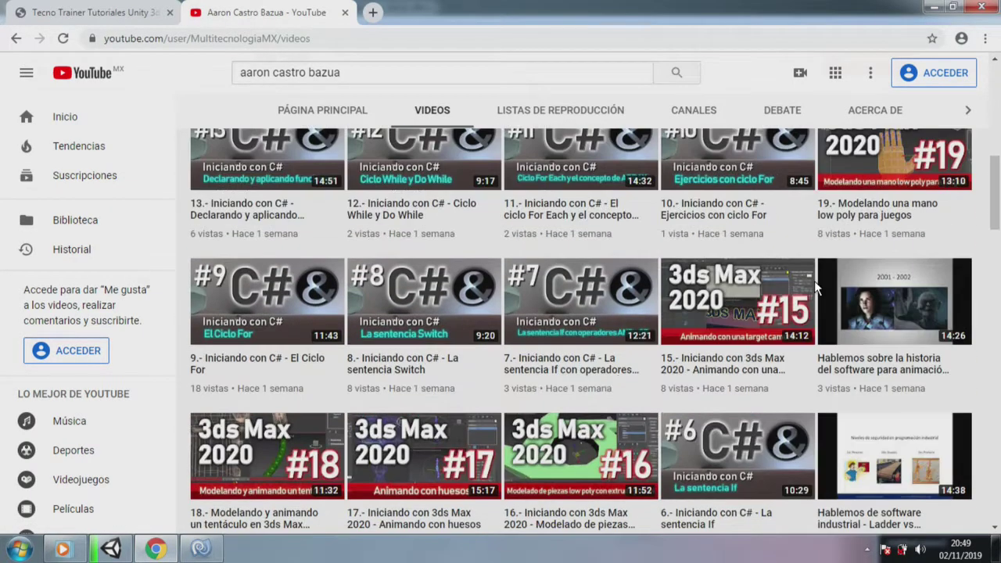
scroll(516, 309, down, 2)
scroll(743, 313, down, 1)
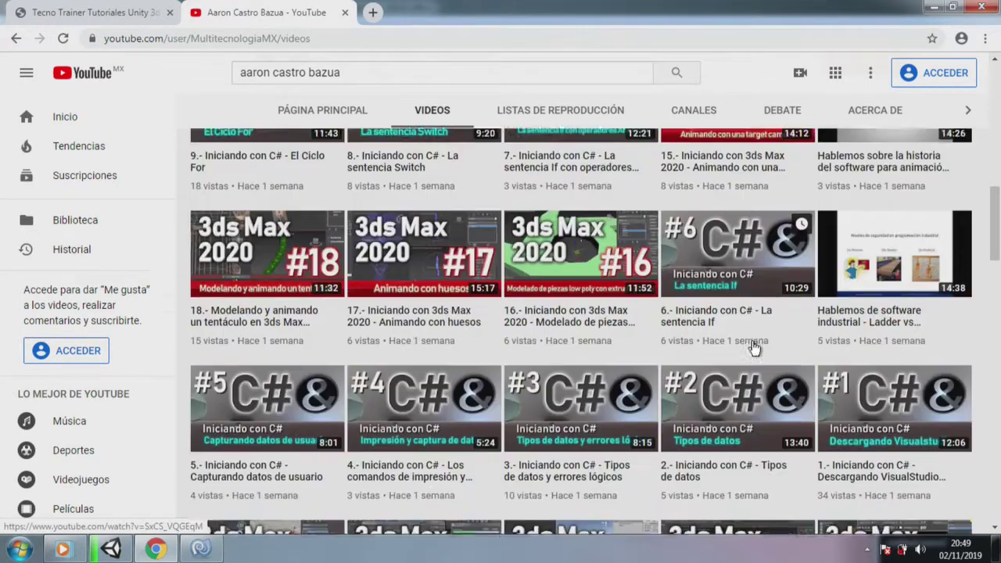
scroll(620, 407, down, 2)
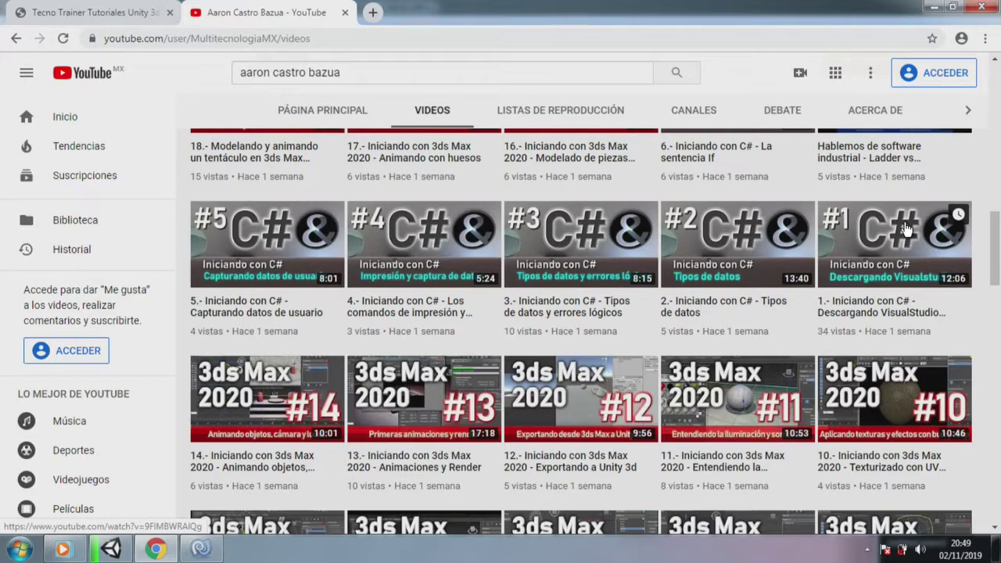
scroll(914, 257, up, 2)
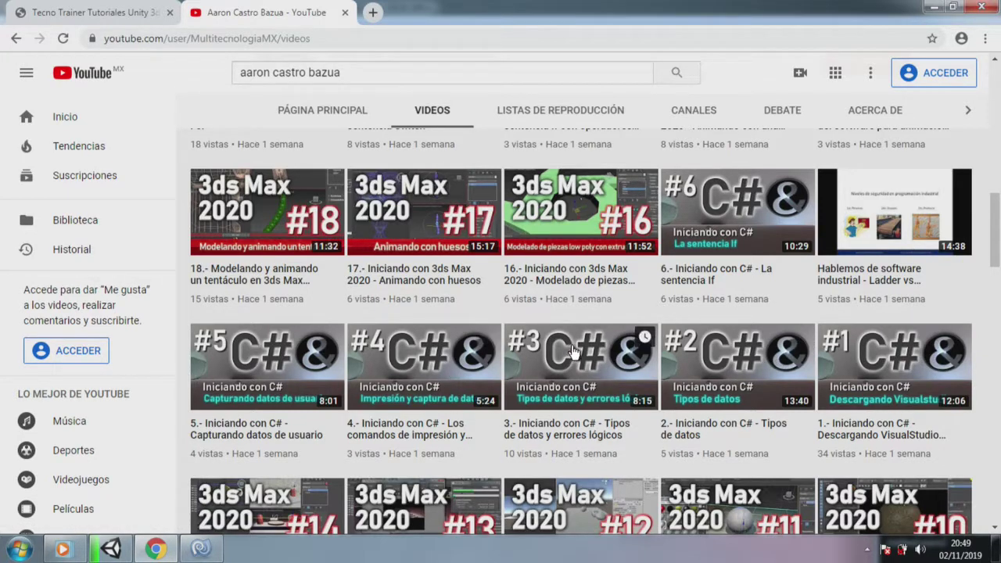
scroll(574, 352, up, 2)
scroll(573, 353, up, 2)
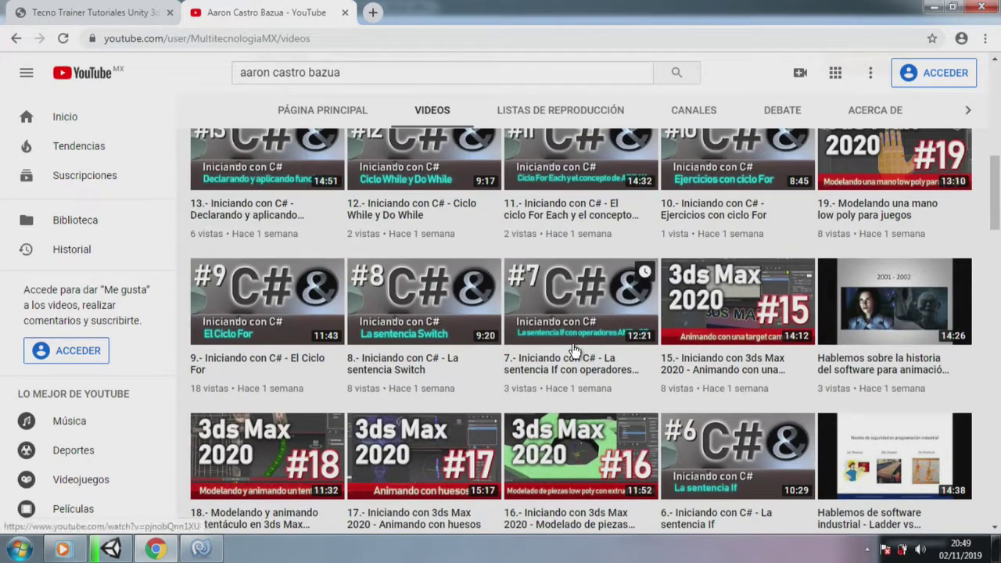
scroll(573, 350, up, 2)
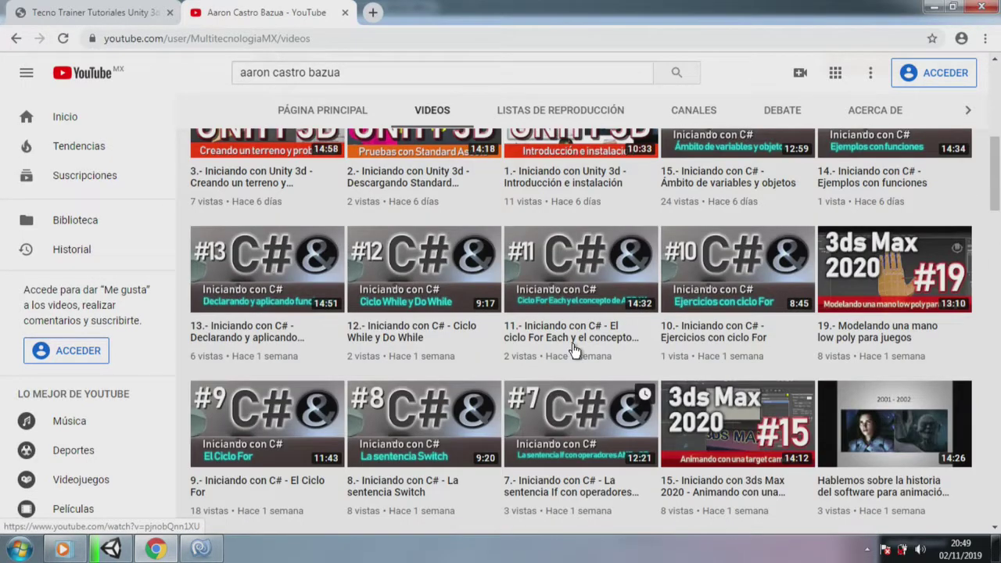
scroll(573, 348, up, 2)
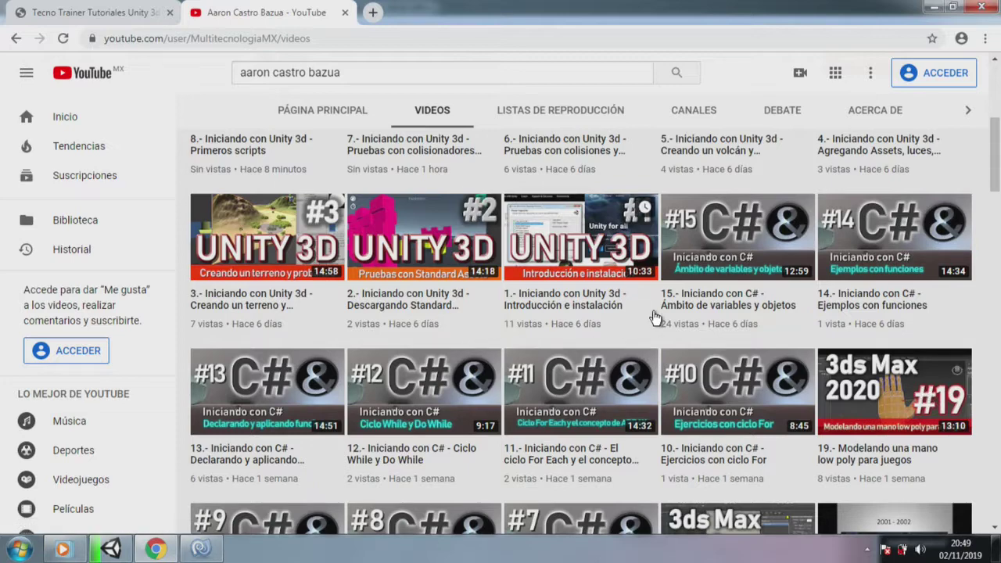
scroll(655, 317, down, 3)
scroll(656, 317, up, 6)
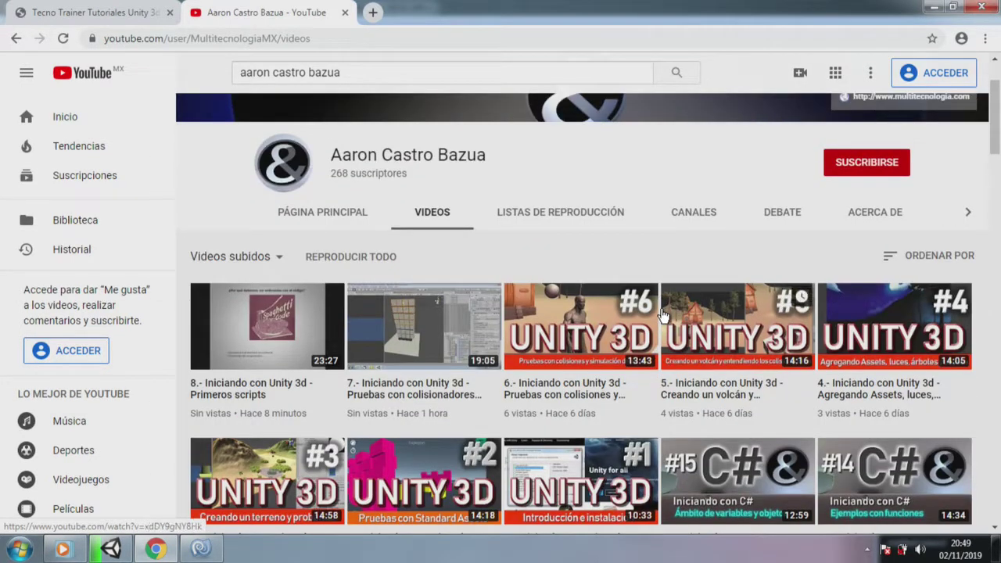
scroll(663, 314, down, 7)
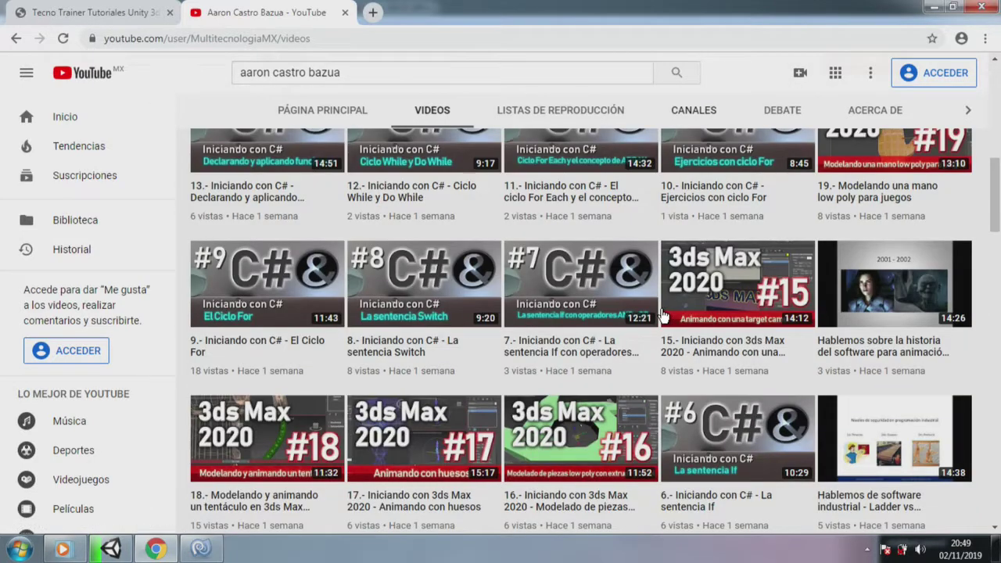
Step: Browse the Tecno Trainer Unity tutorial index page
click(84, 9)
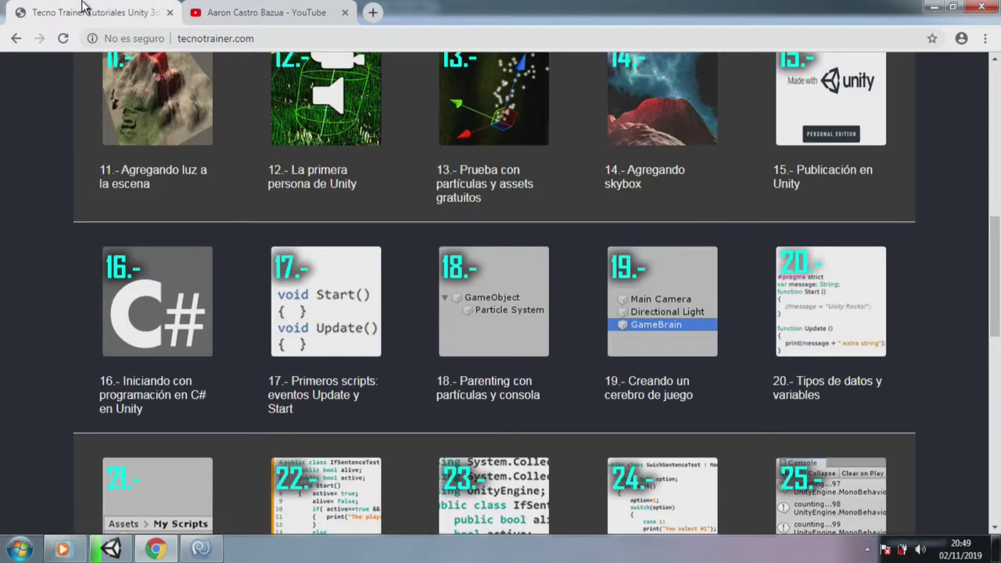
drag(996, 243, 994, 84)
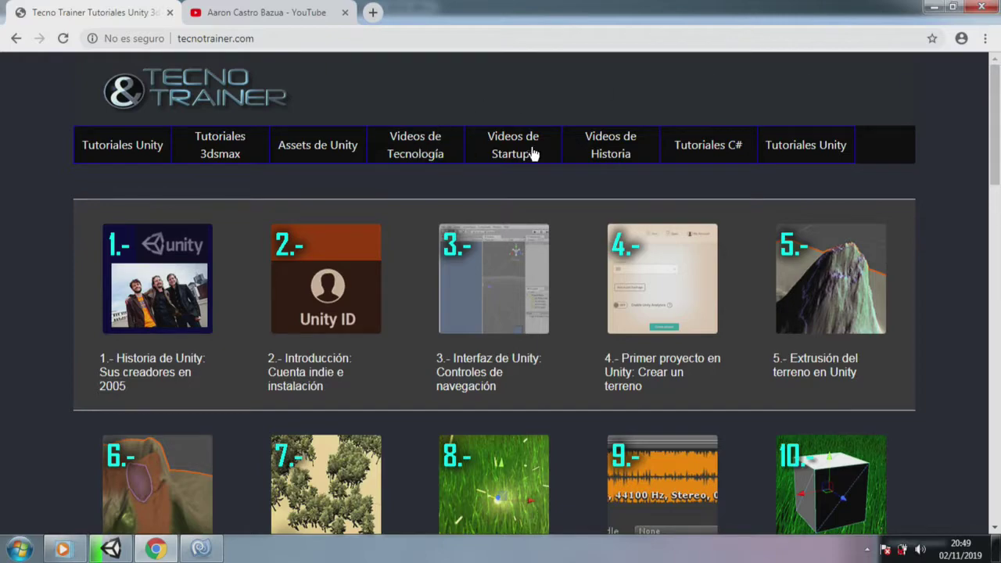
scroll(172, 249, down, 3)
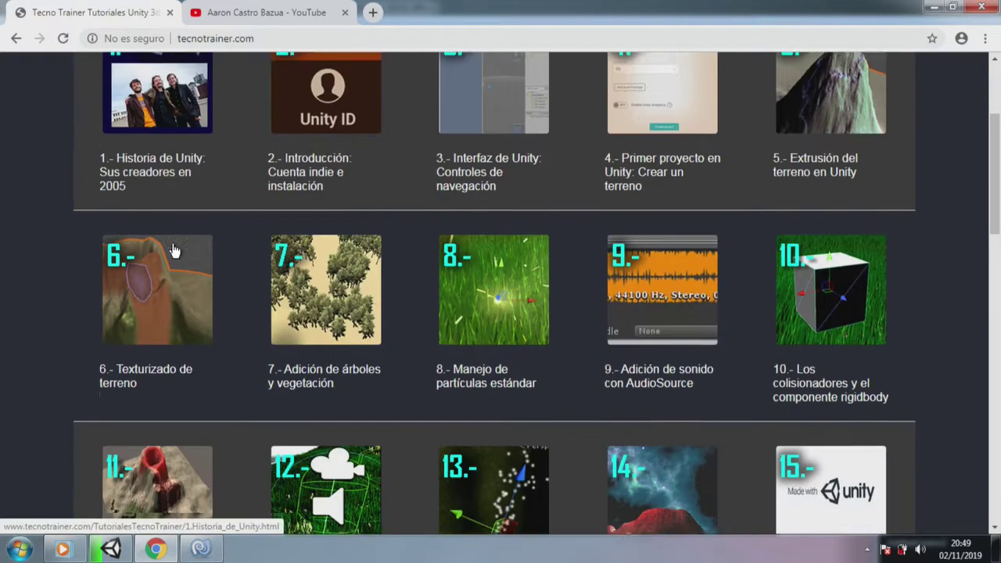
scroll(174, 248, down, 3)
scroll(174, 248, down, 3)
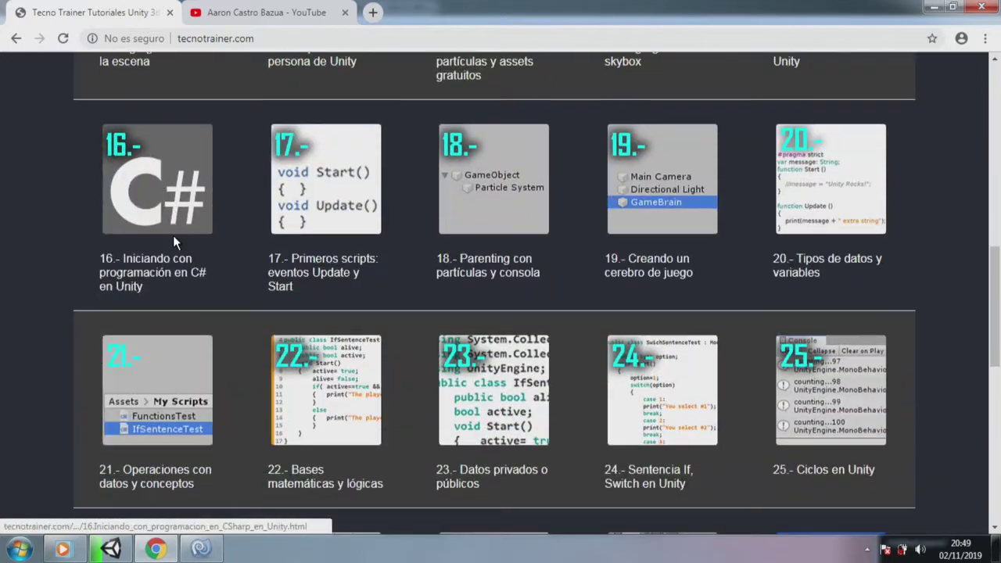
scroll(174, 243, up, 1)
scroll(173, 243, up, 3)
scroll(173, 242, up, 3)
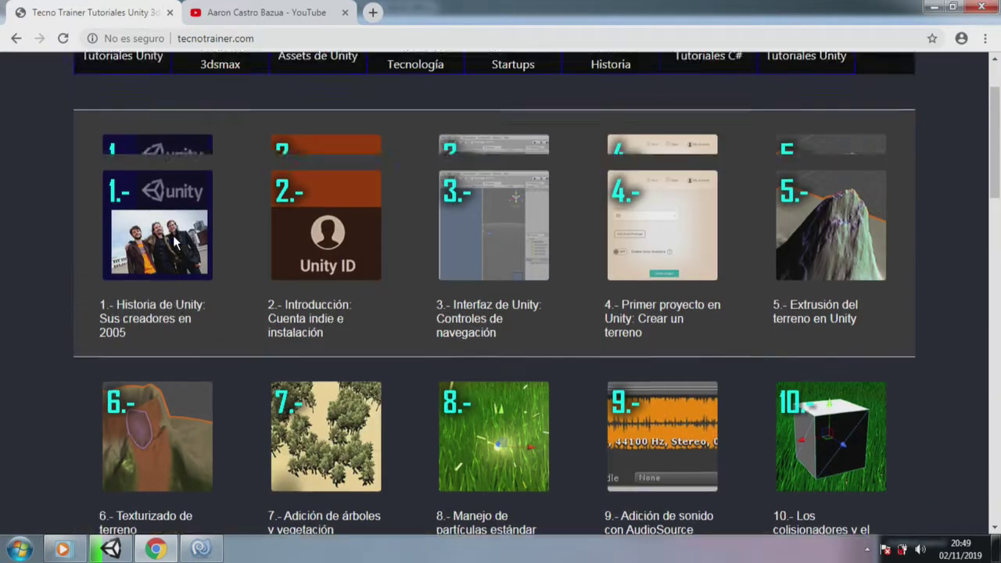
scroll(173, 242, up, 2)
scroll(174, 243, down, 1)
scroll(175, 239, down, 4)
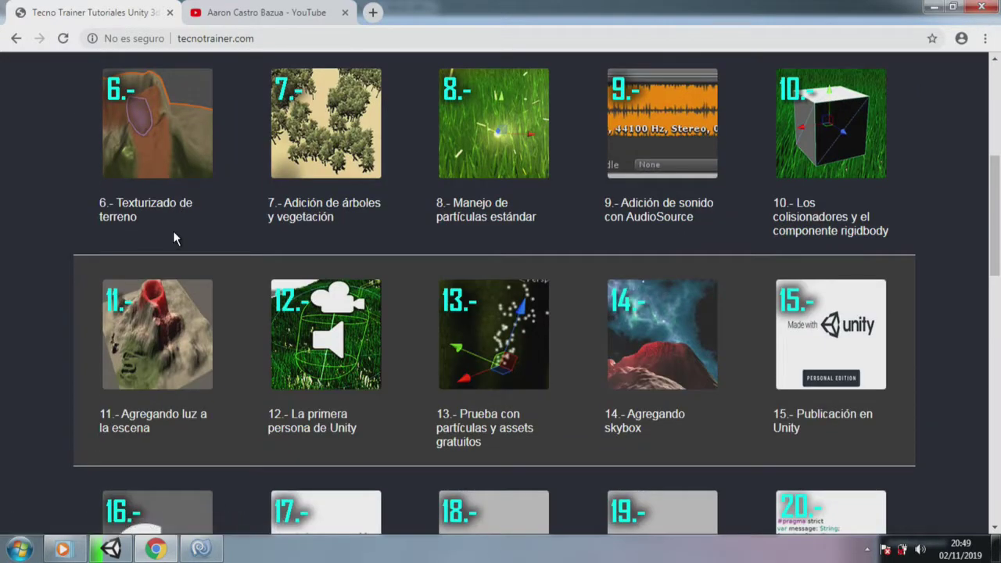
scroll(173, 237, up, 2)
scroll(174, 238, up, 3)
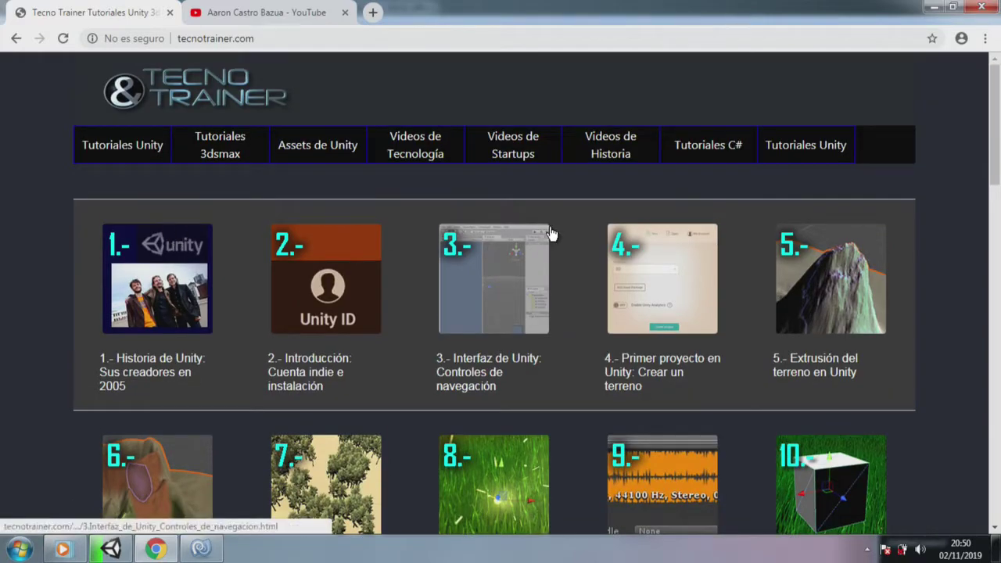
scroll(548, 230, down, 4)
Step: Open tutorial 7 on trees and vegetation and scroll through it
click(310, 153)
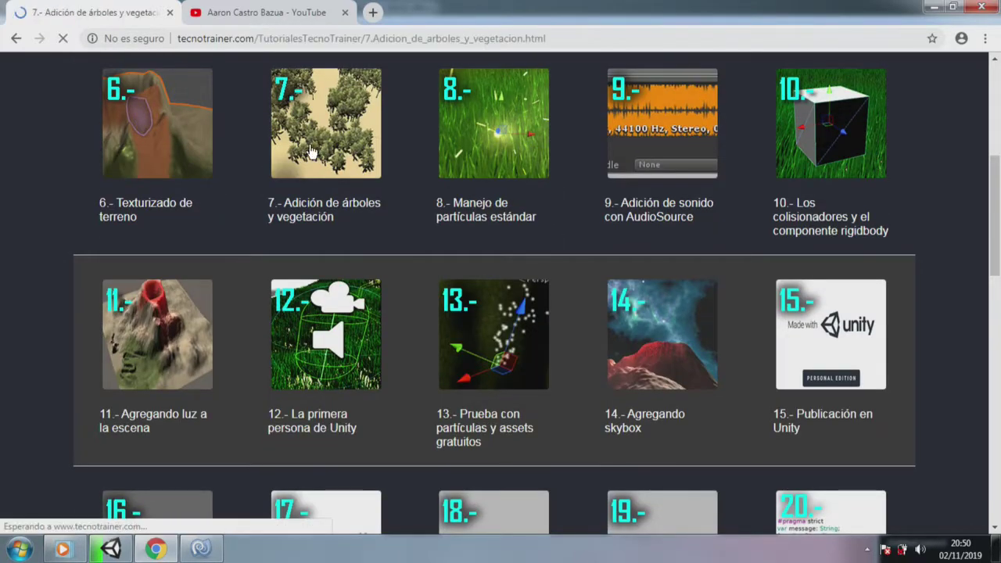
scroll(544, 250, down, 5)
scroll(544, 250, down, 5)
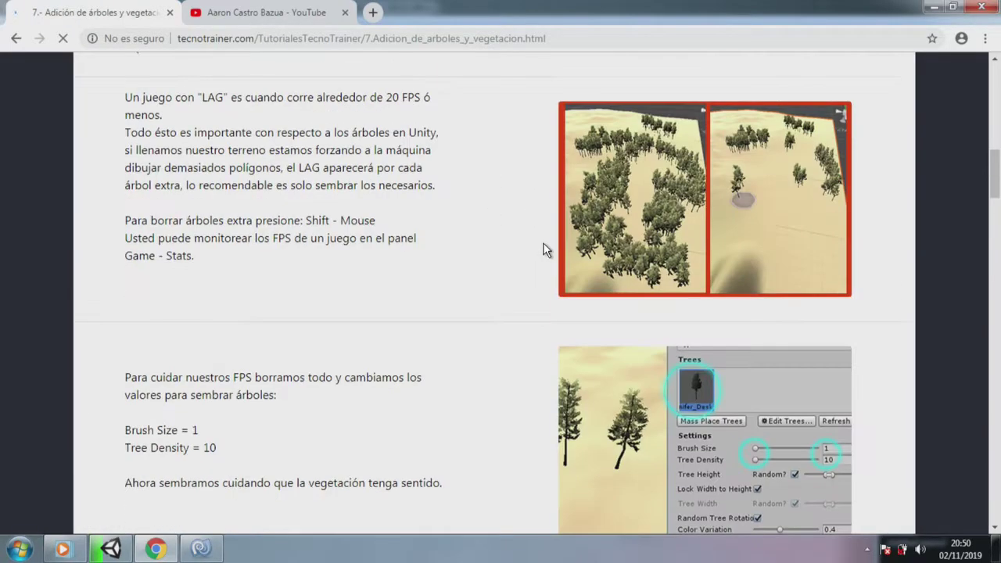
scroll(544, 250, down, 5)
scroll(544, 251, down, 4)
Step: Return to the tutorial index and scroll down to tutorials 31–40
click(16, 38)
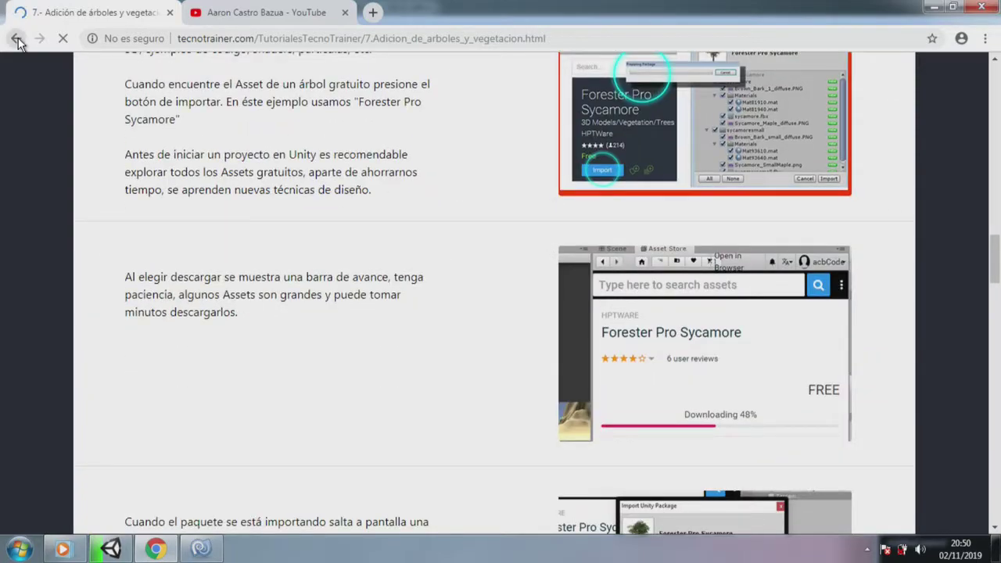
scroll(365, 239, down, 2)
scroll(366, 234, down, 3)
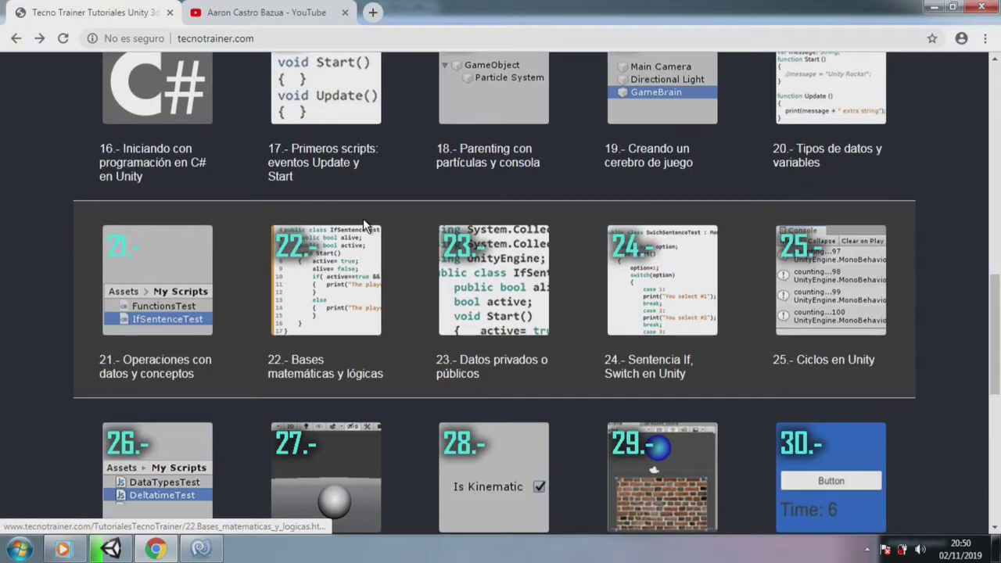
scroll(363, 218, down, 5)
scroll(360, 216, down, 1)
scroll(357, 215, down, 1)
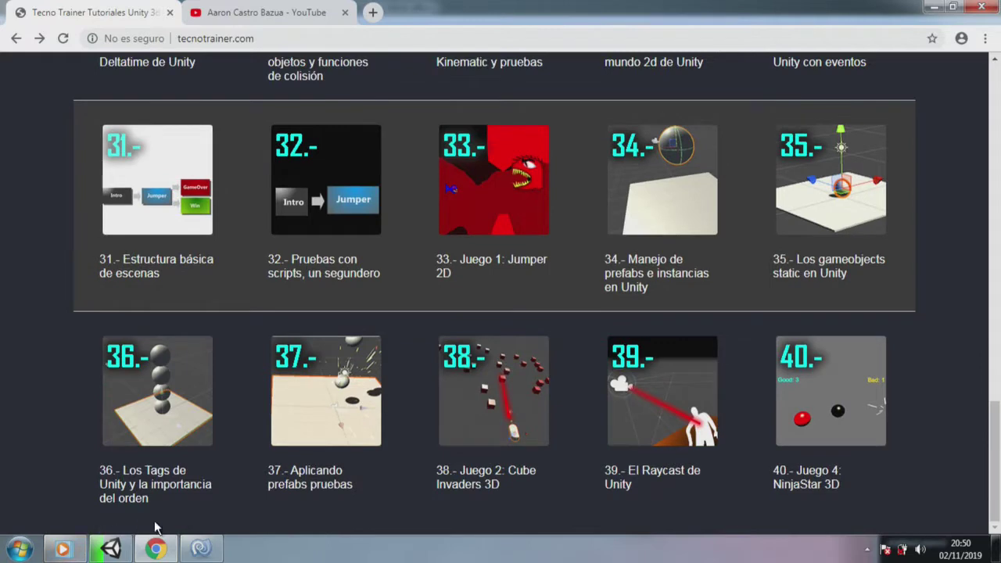
click(111, 549)
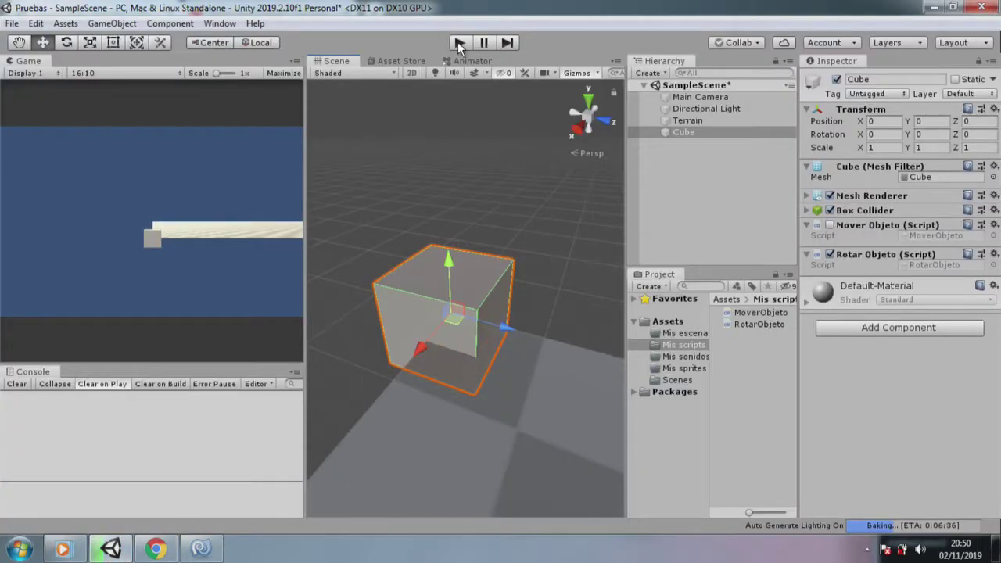
Step: Rebuild all scripts in MonoDevelop with the updated RotarObjeto rotation
click(210, 548)
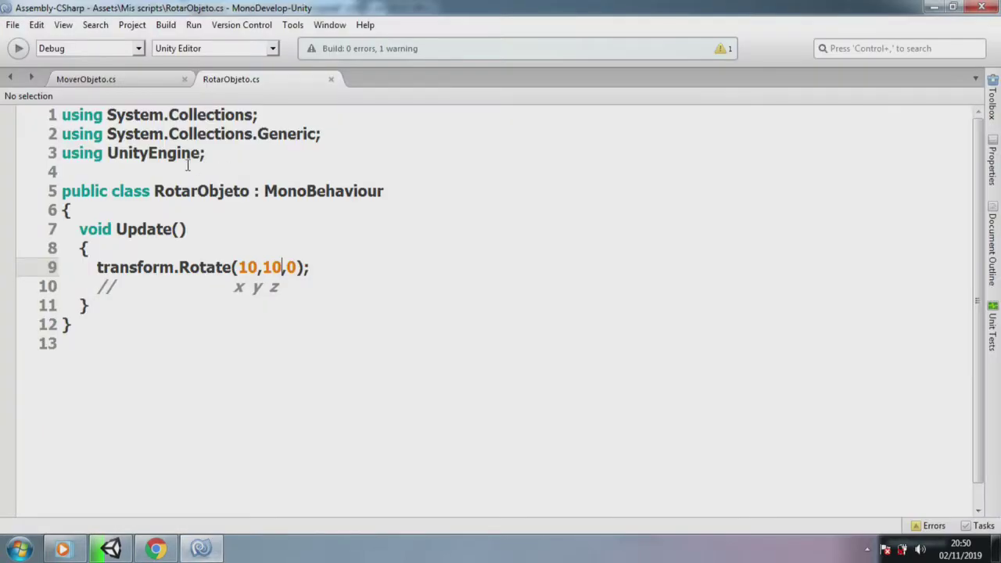
click(165, 25)
click(188, 42)
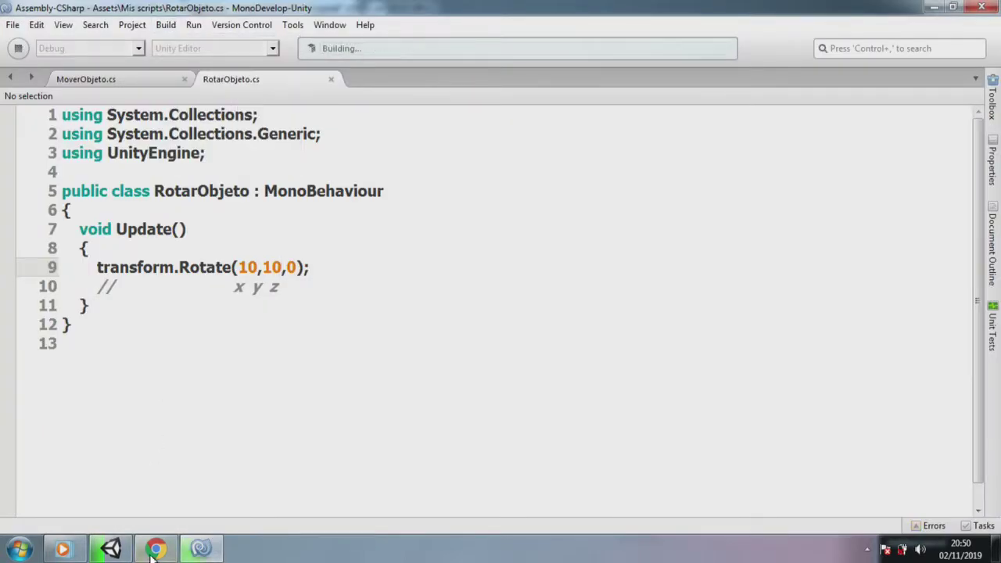
click(109, 550)
Step: Play the scene with a wider Game view to watch the cube tumble, then stop playback
click(465, 45)
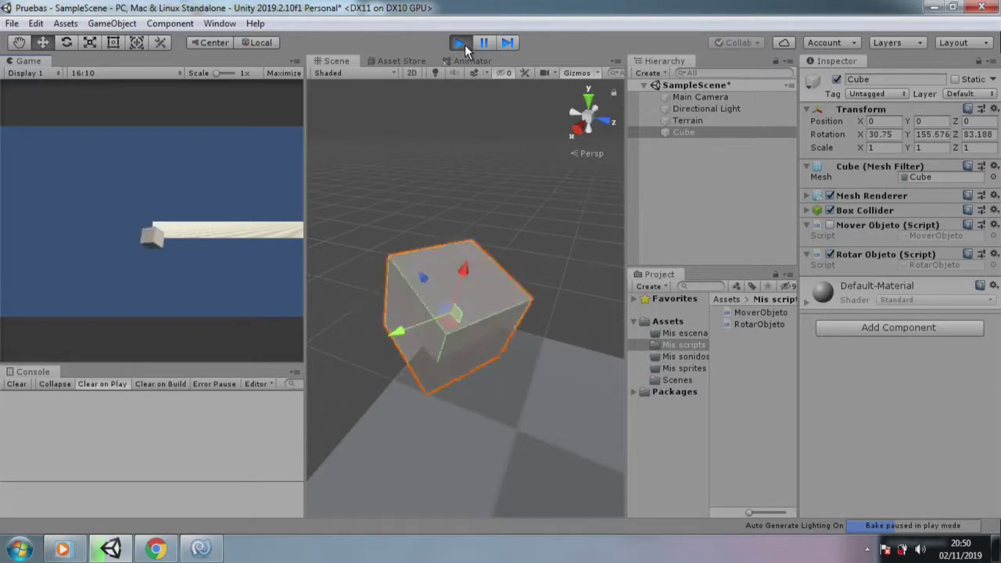
drag(305, 234, 475, 196)
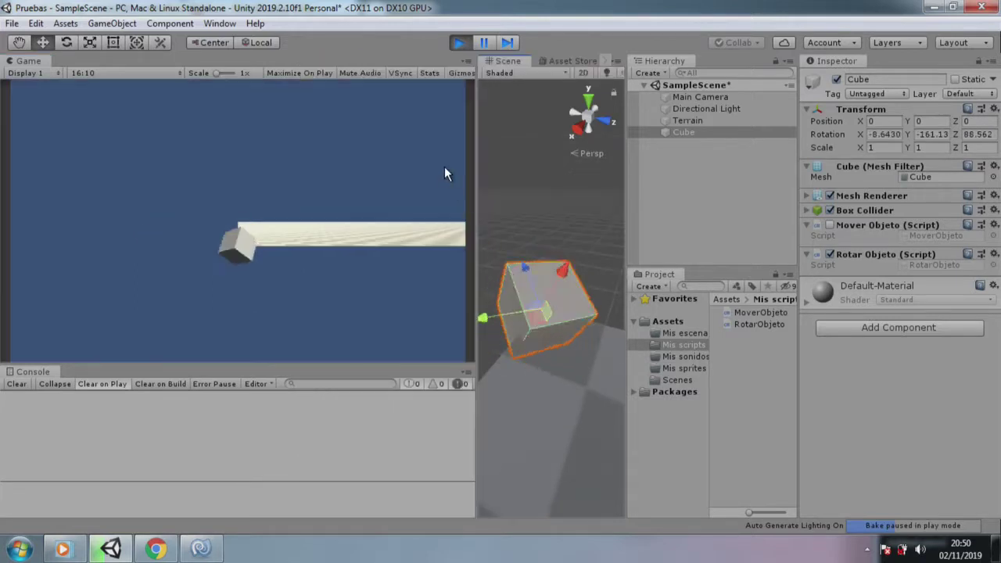
click(459, 42)
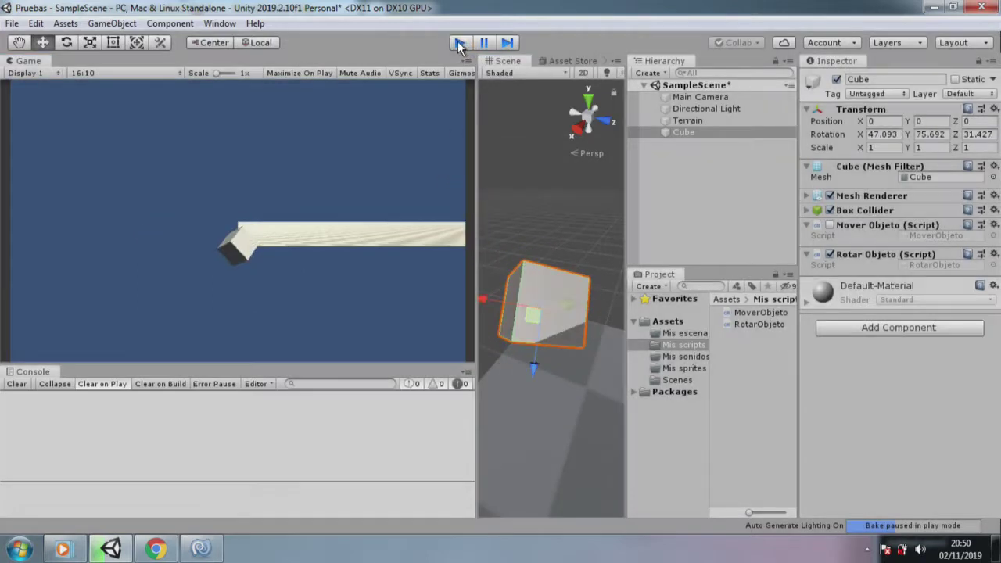
drag(476, 201, 286, 219)
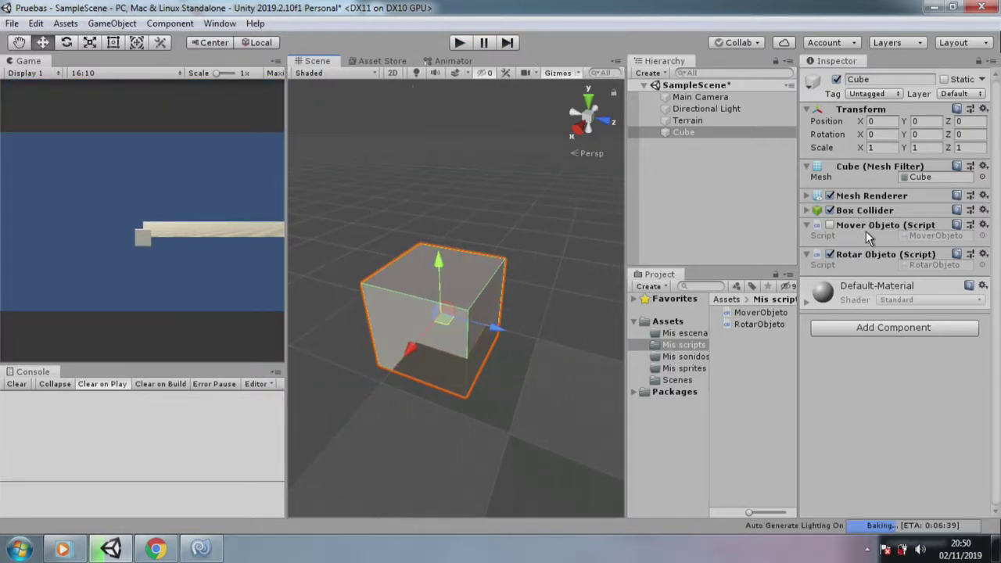
Step: Create a 3D Cylinder and move it sideways beside the cube
scroll(518, 329, down, 2)
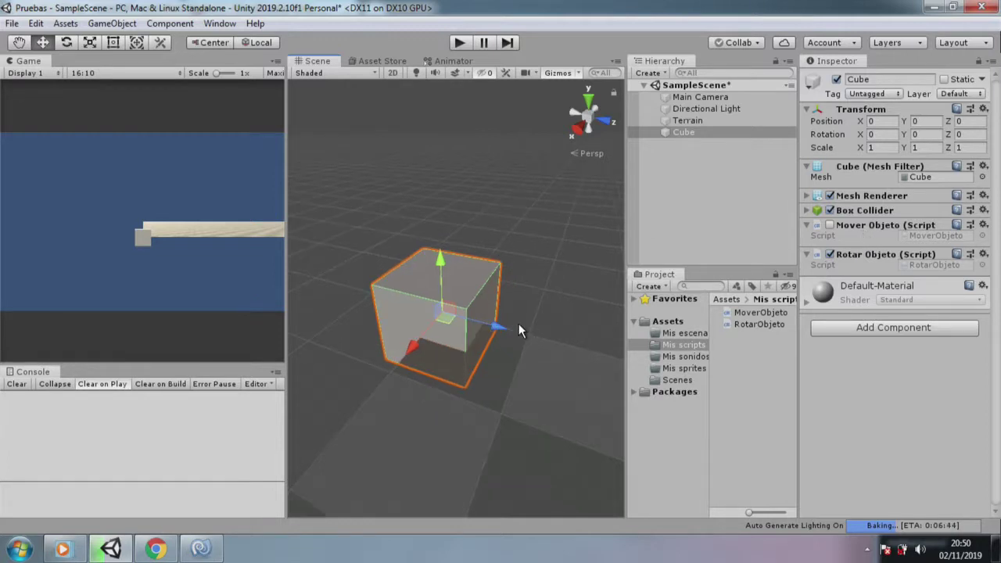
scroll(519, 324, down, 2)
click(112, 24)
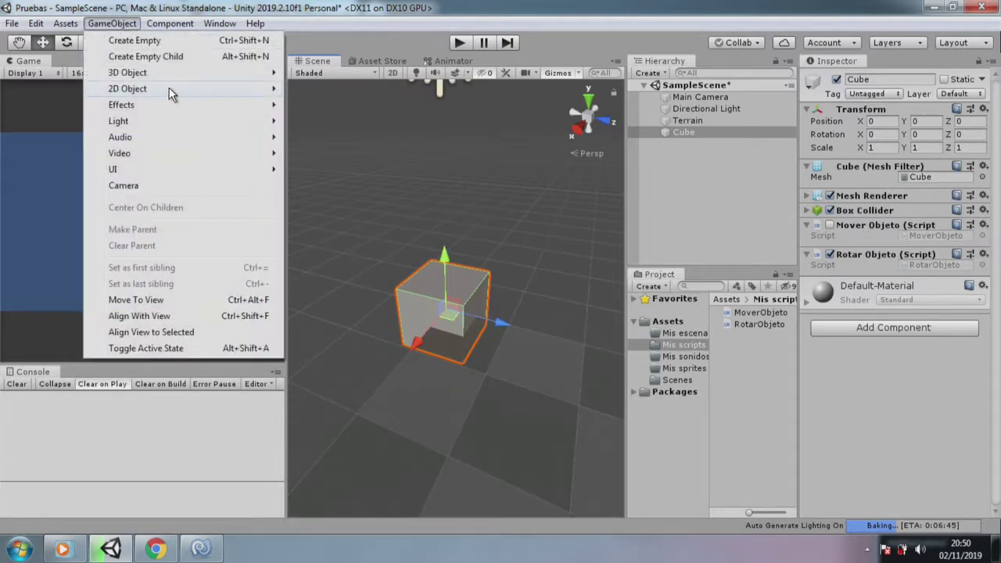
mouse_move(224, 71)
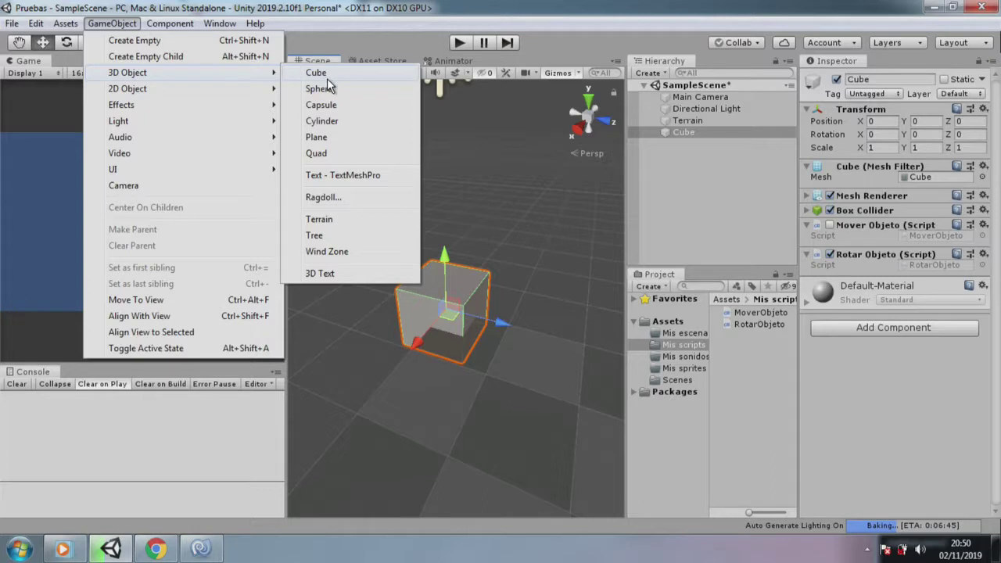
click(330, 123)
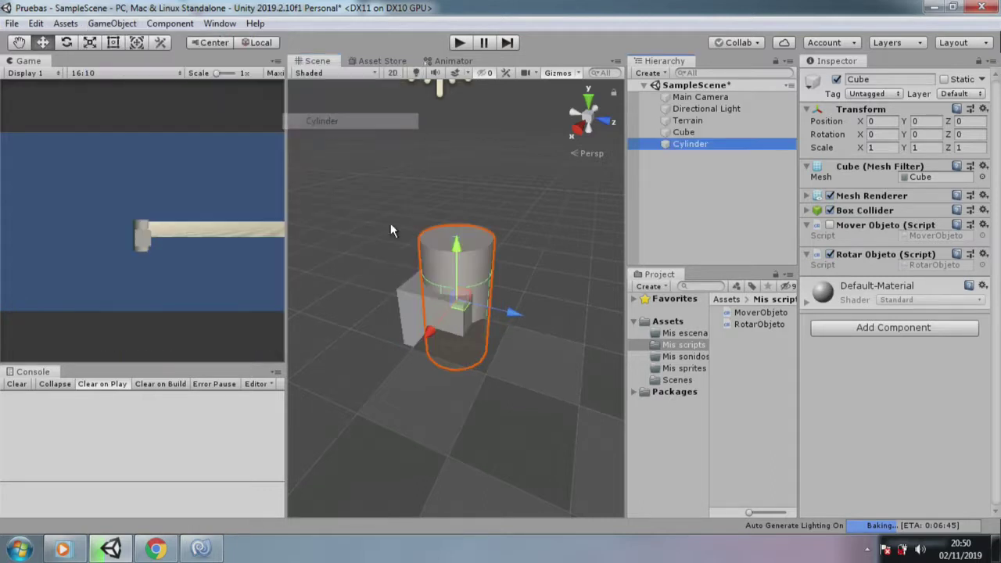
drag(432, 332, 474, 293)
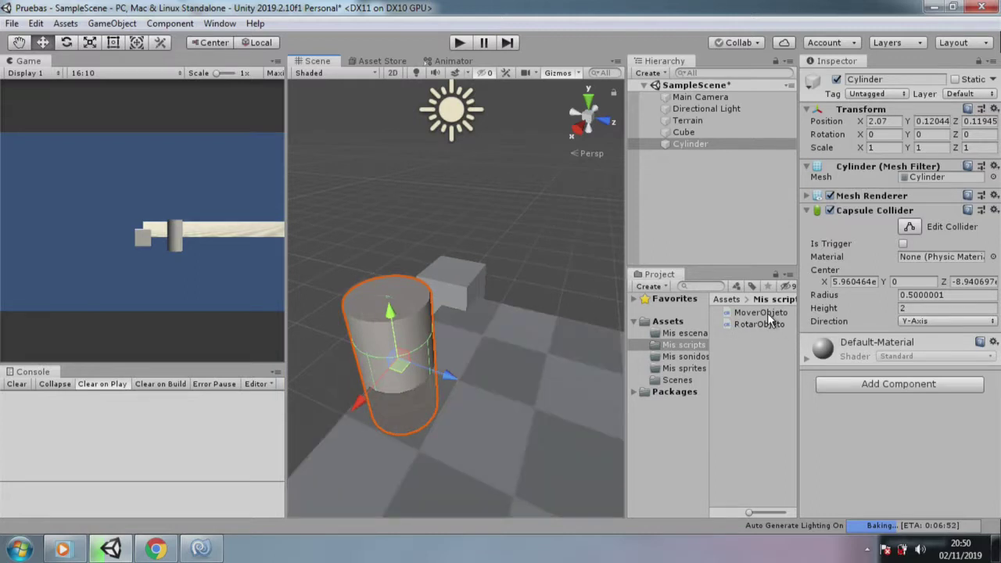
Step: Attach the RotarObjeto script to the cylinder and raise it slightly
drag(760, 324, 833, 430)
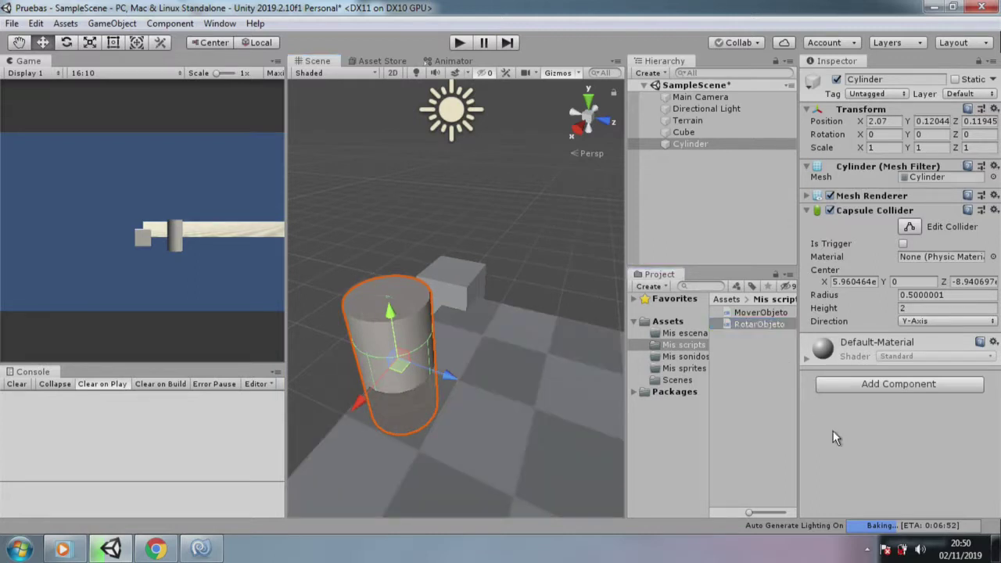
drag(935, 387, 934, 386)
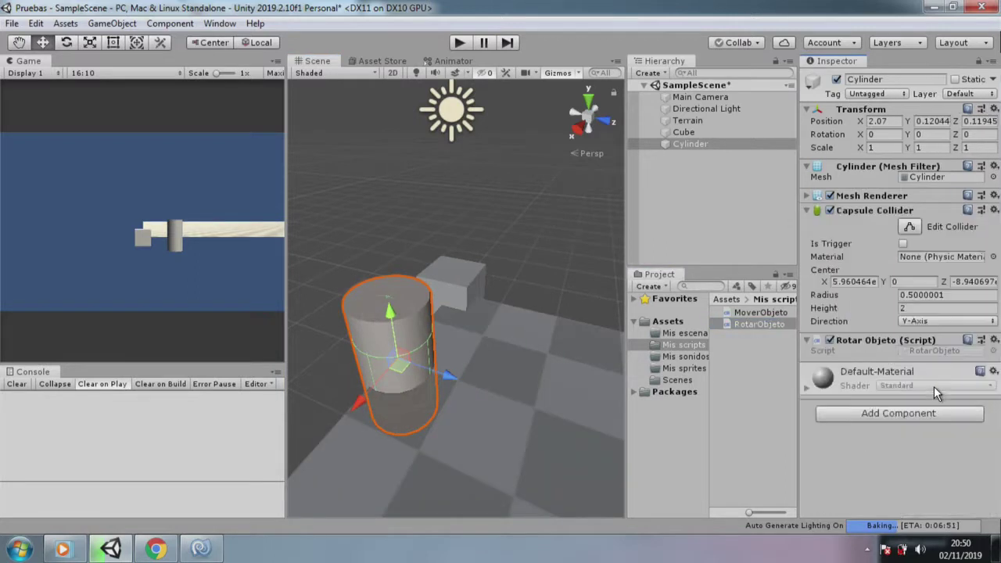
drag(393, 348, 393, 341)
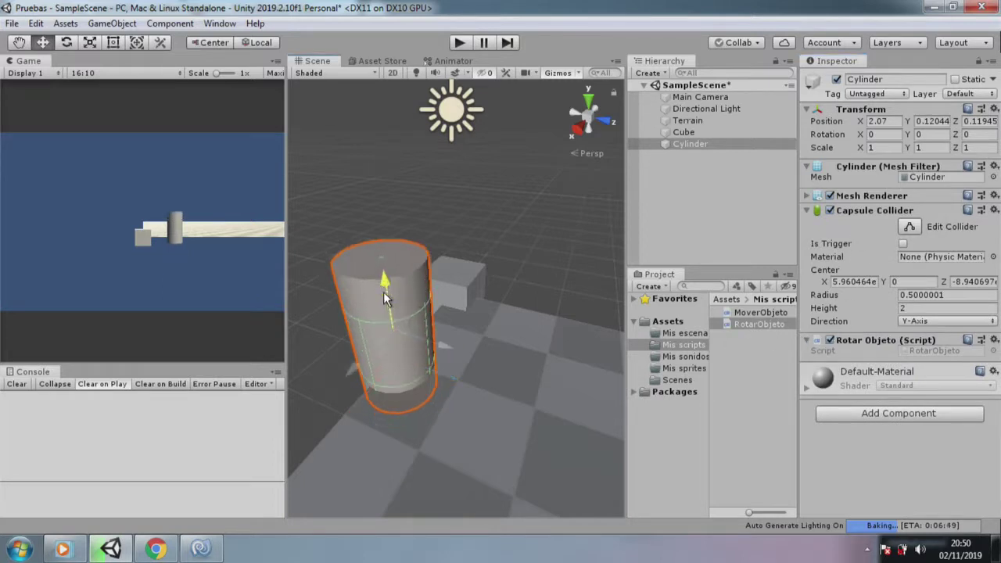
Step: Play the scene to watch the cylinder spin, then stop and zoom out to frame it beside the cube
click(462, 44)
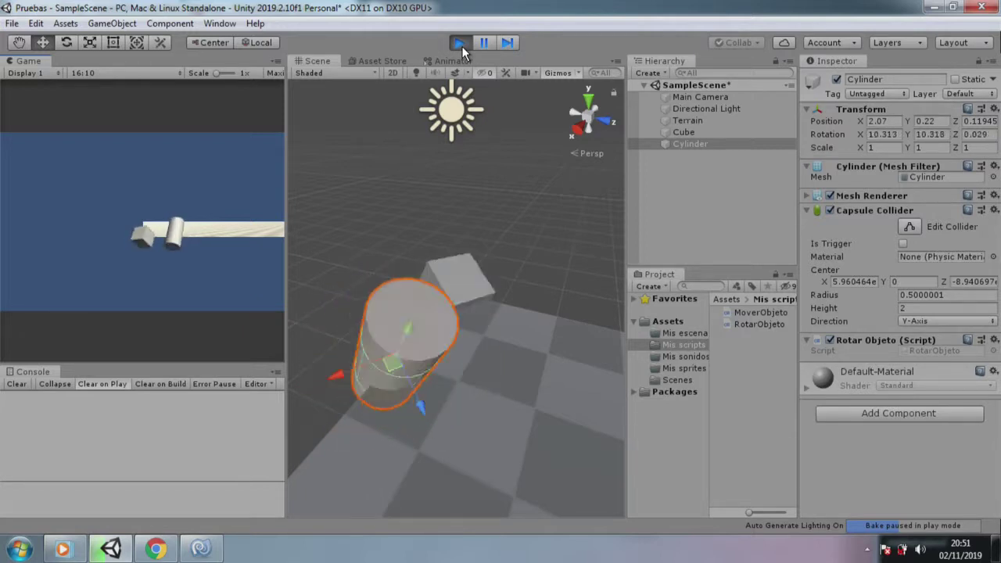
click(461, 47)
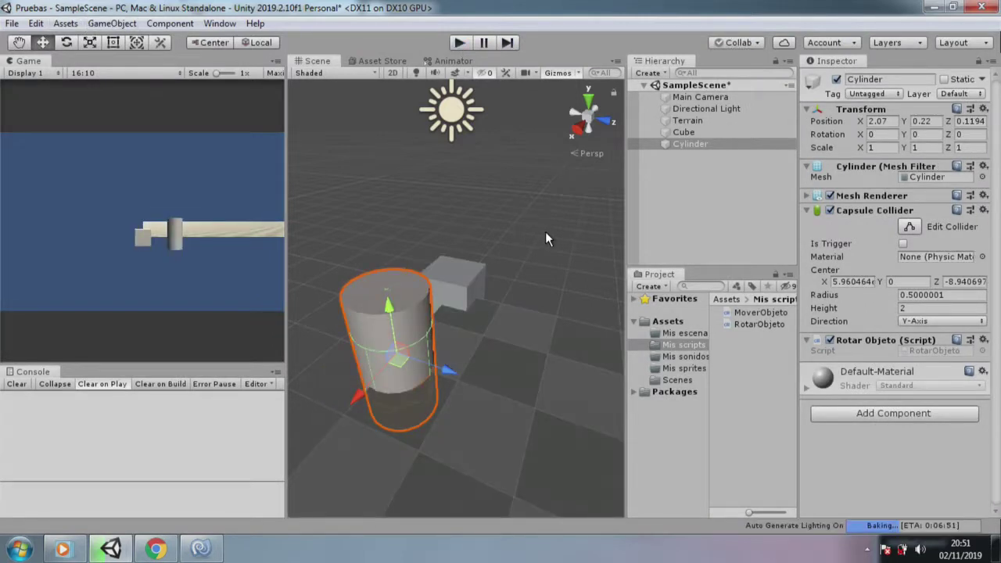
scroll(563, 298, down, 3)
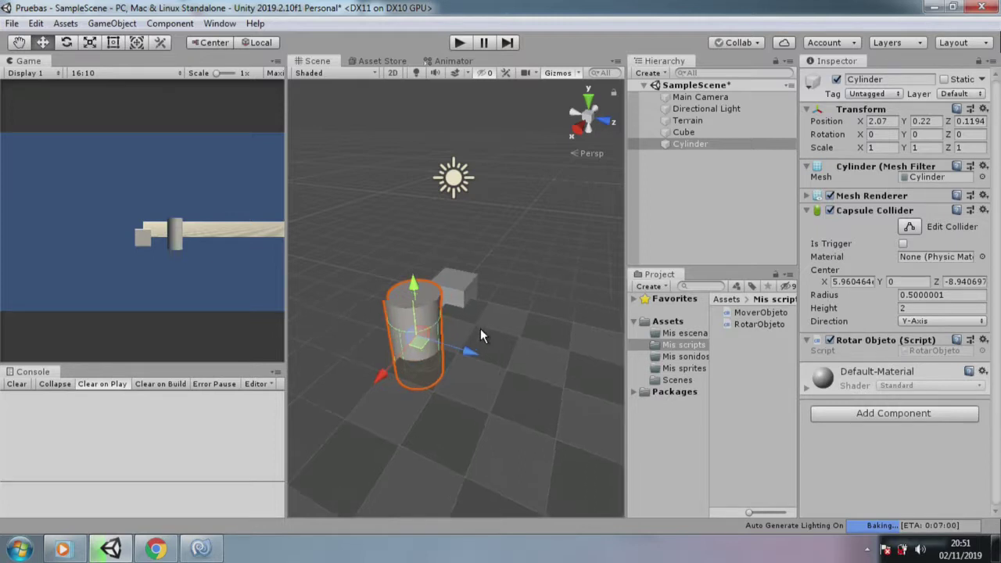
scroll(480, 329, up, 3)
mouse_move(480, 326)
middle_down()
mouse_move(496, 240)
mouse_move(446, 315)
middle_up()
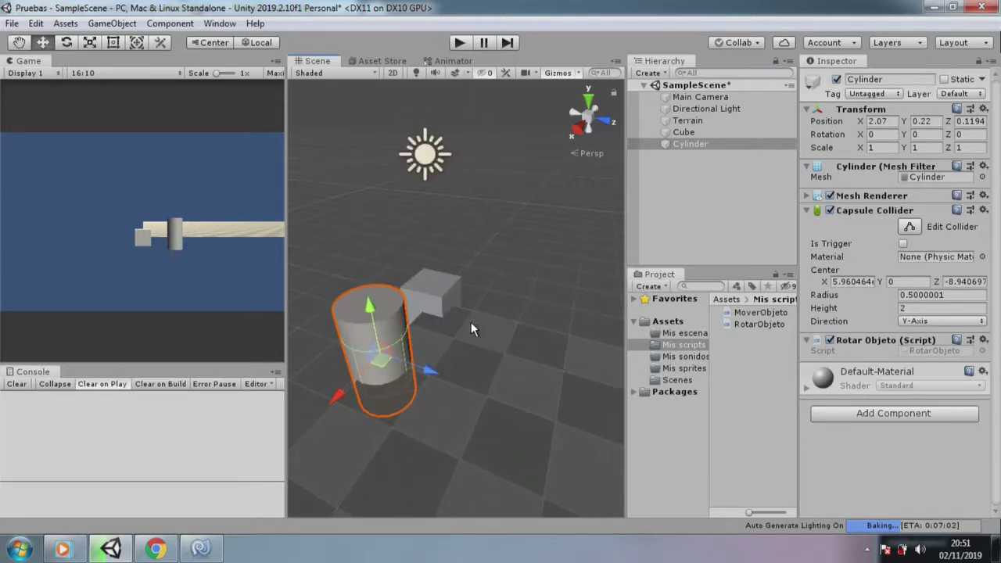
scroll(469, 329, up, 2)
mouse_move(469, 328)
middle_down()
mouse_move(457, 248)
mouse_move(577, 284)
mouse_move(429, 293)
middle_up()
scroll(390, 277, up, 2)
scroll(421, 264, up, 2)
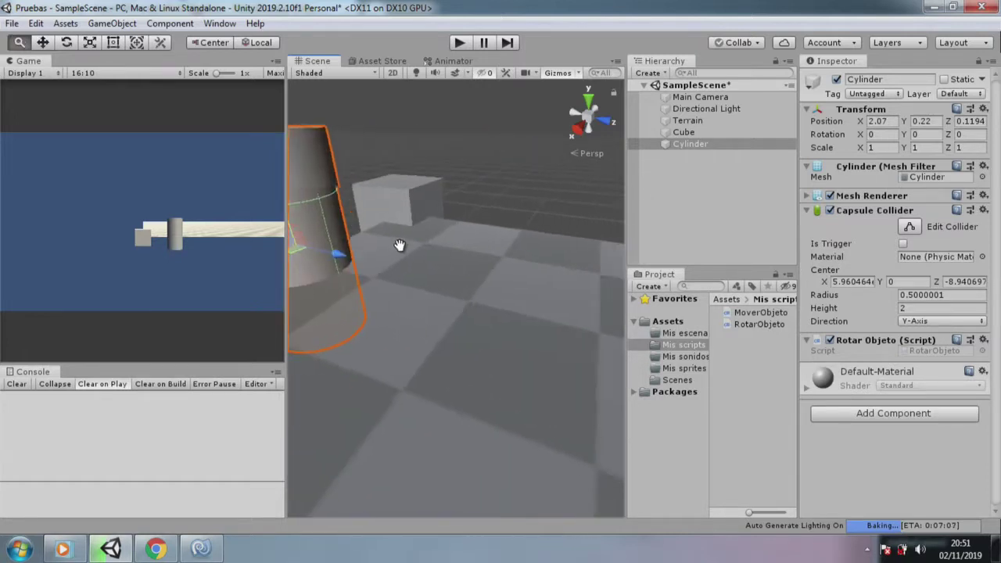
scroll(432, 293, down, 2)
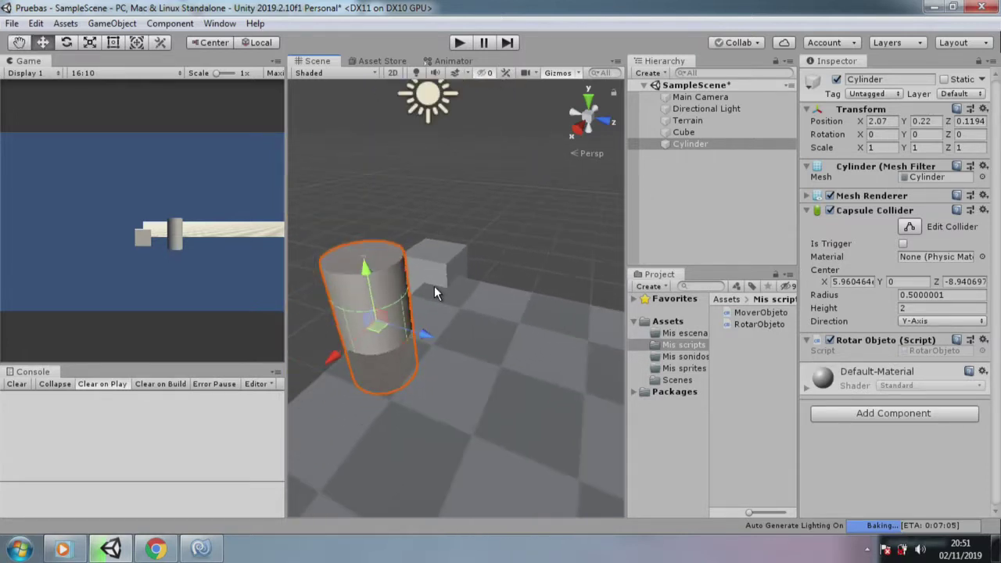
scroll(435, 294, down, 2)
scroll(439, 293, down, 2)
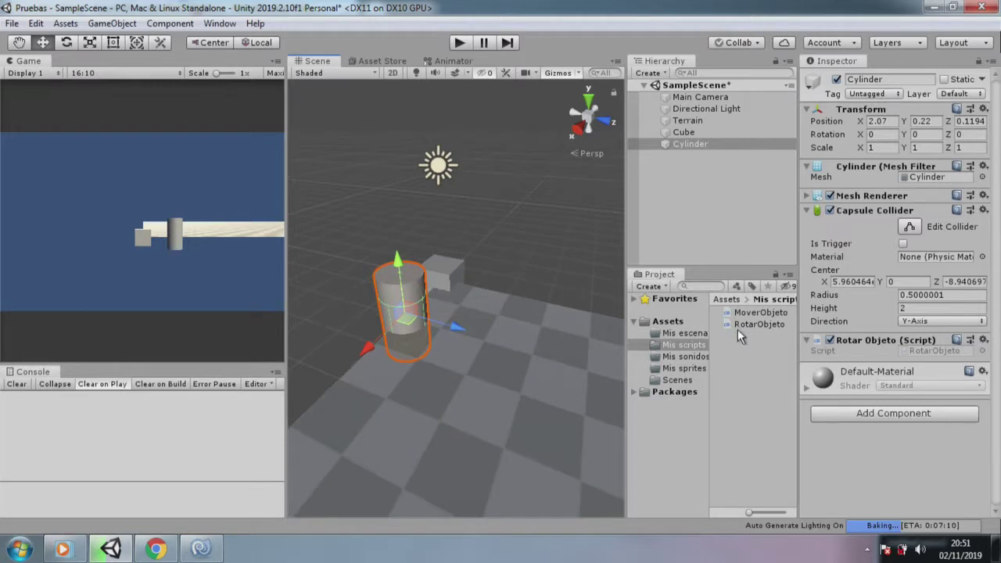
Step: Save SampleScene's changes when reopening it from Assets > Scenes, then return to Mis escenas
click(673, 335)
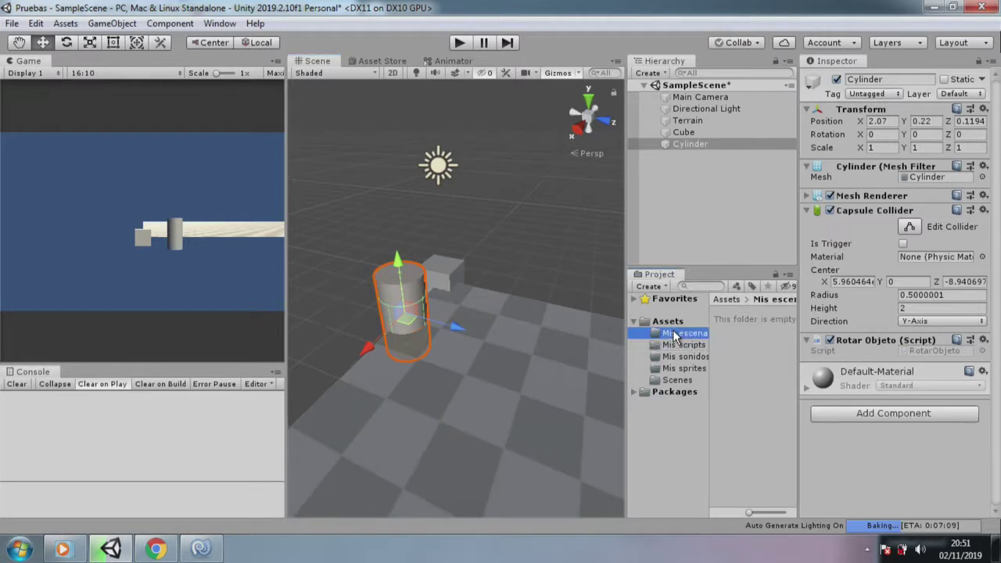
click(678, 380)
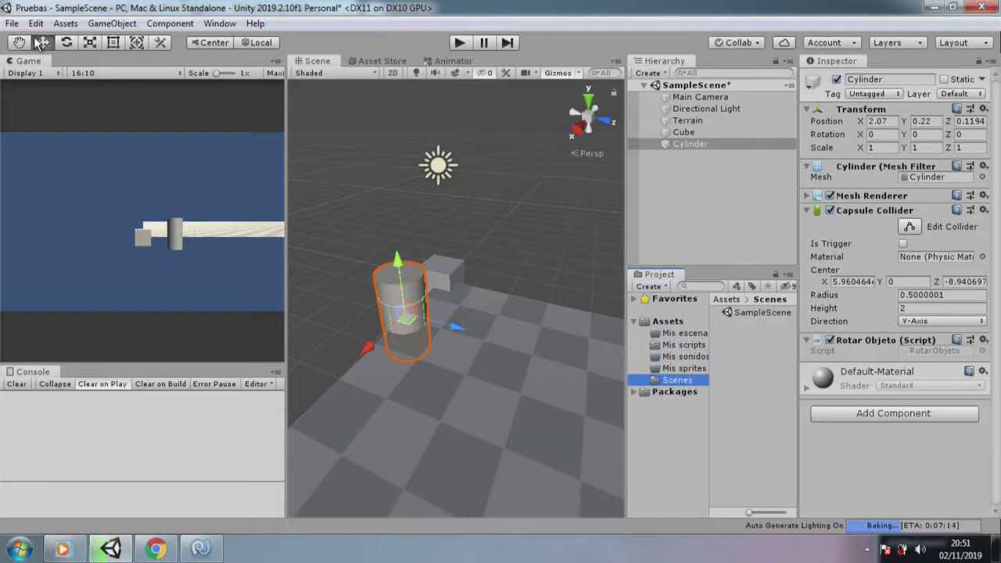
click(763, 313)
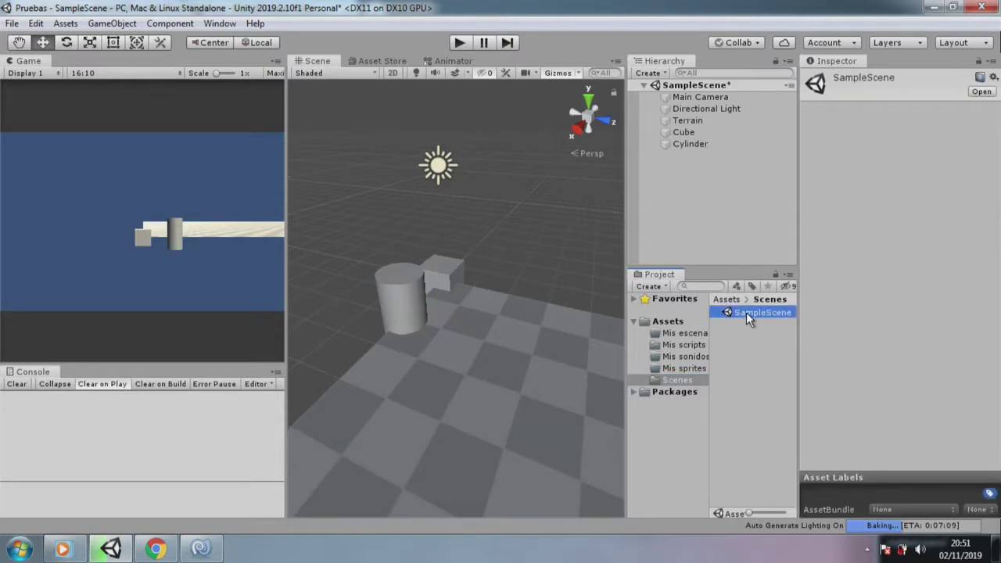
double_click(746, 312)
click(493, 300)
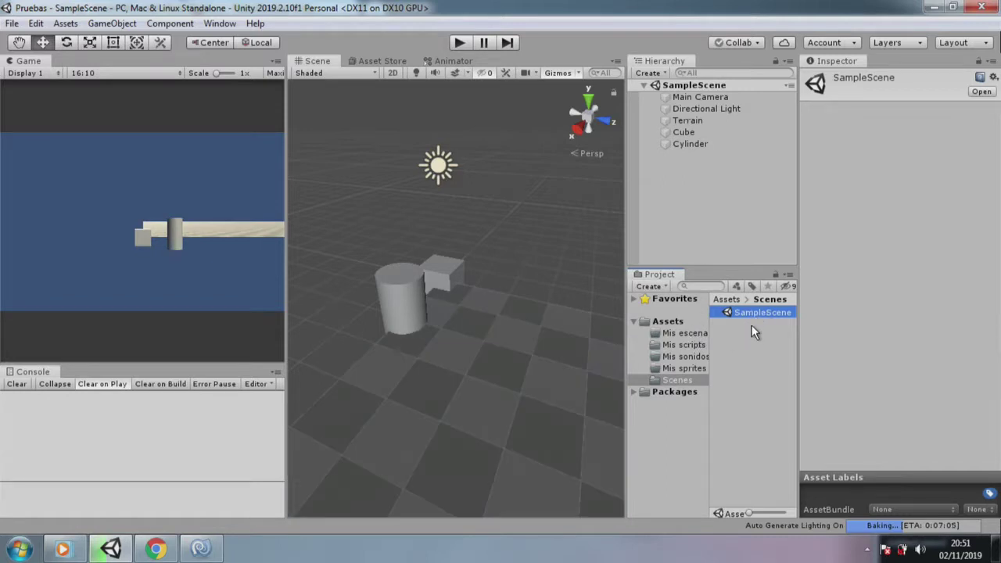
click(677, 333)
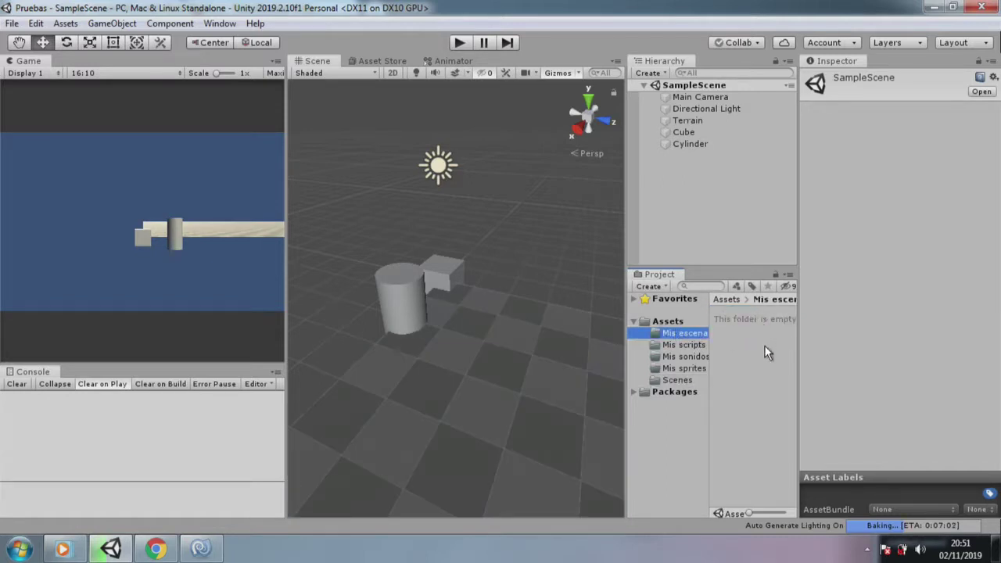
click(13, 23)
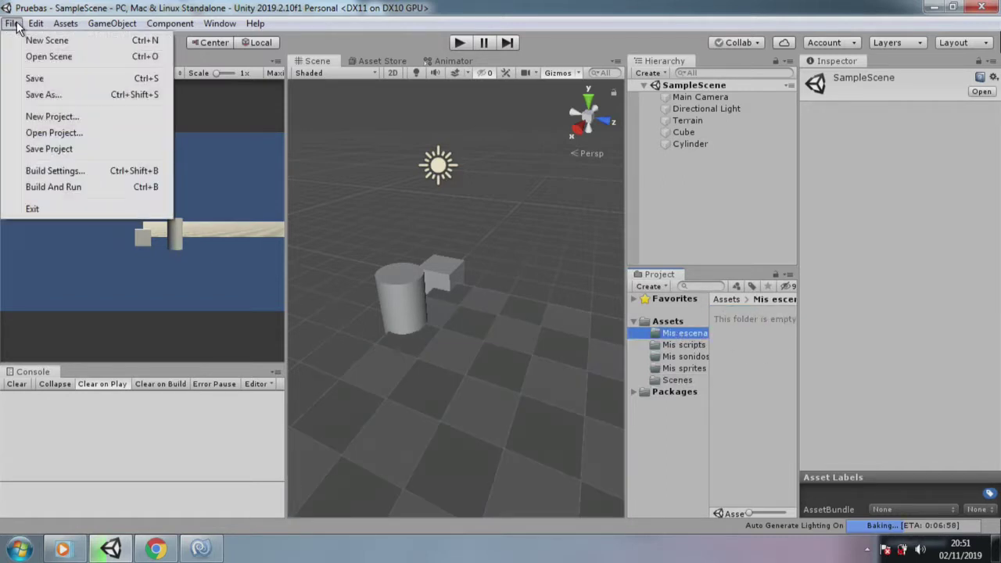
Step: Create a new scene and set its Lighting Skybox Material to None
click(25, 40)
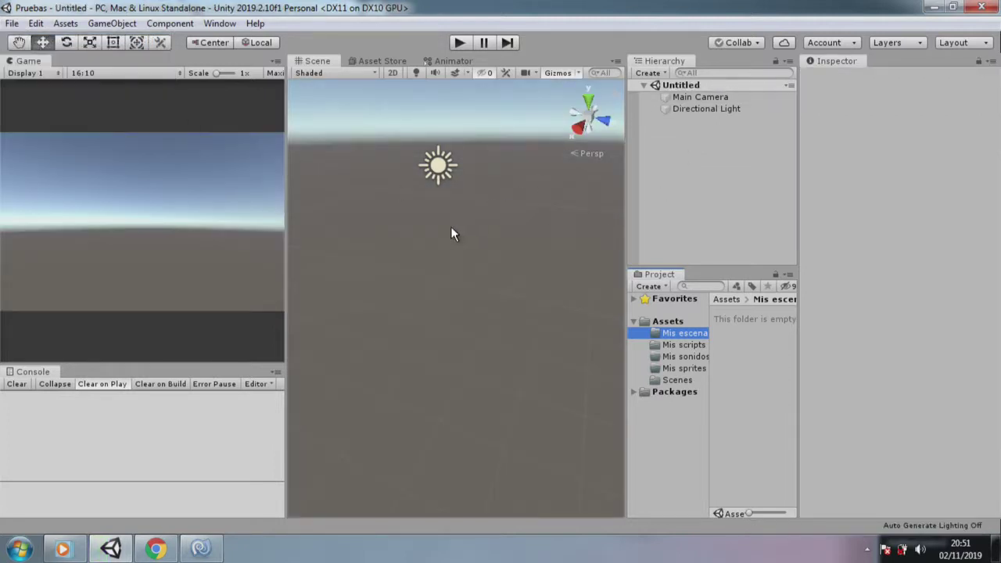
middle_drag(450, 226, 441, 299)
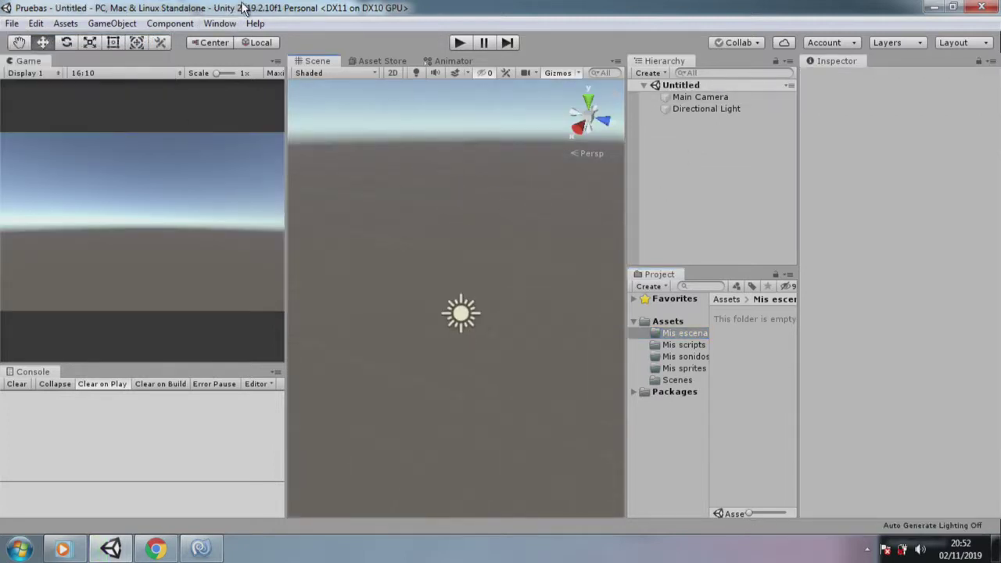
click(220, 24)
mouse_move(369, 192)
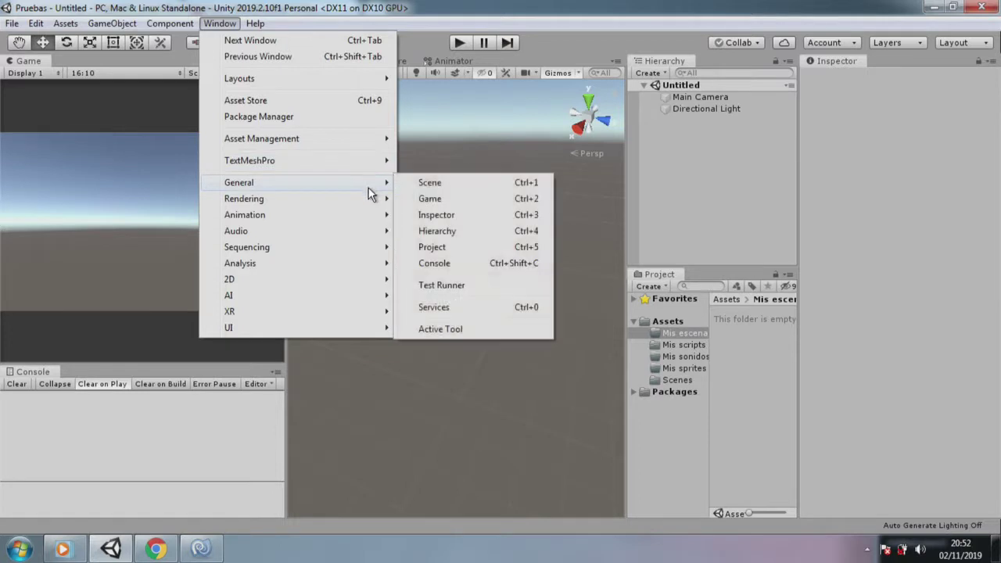
click(466, 199)
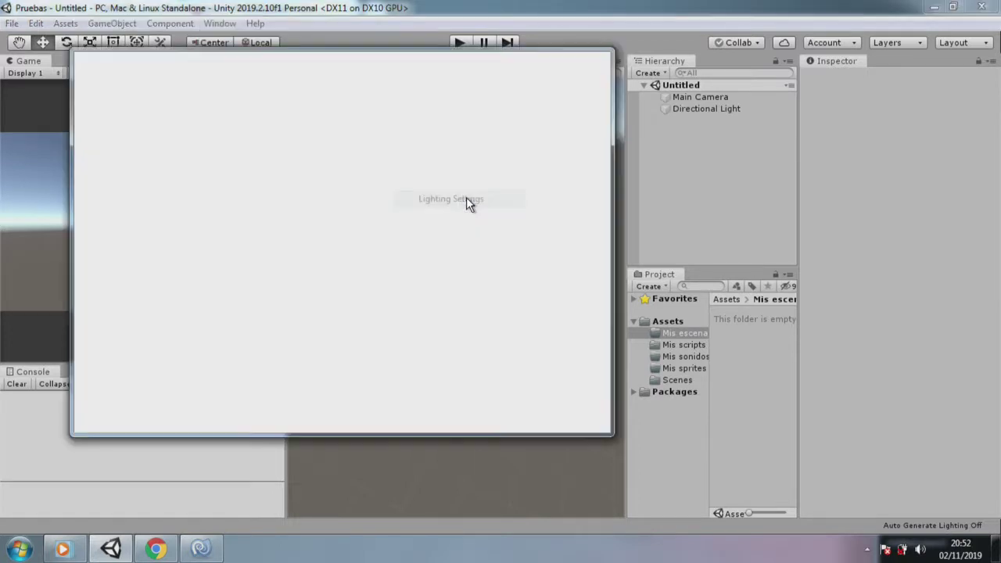
click(592, 108)
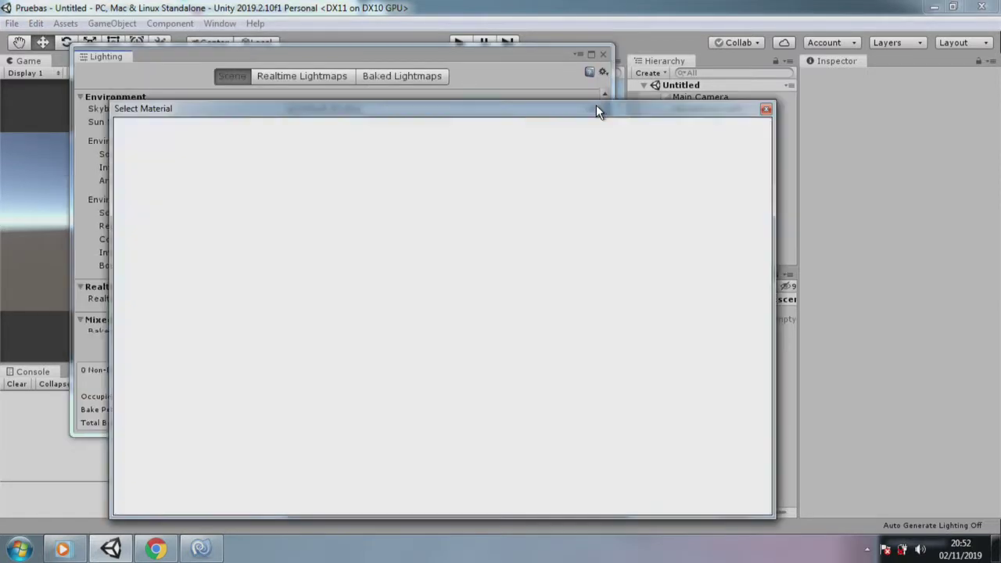
double_click(174, 185)
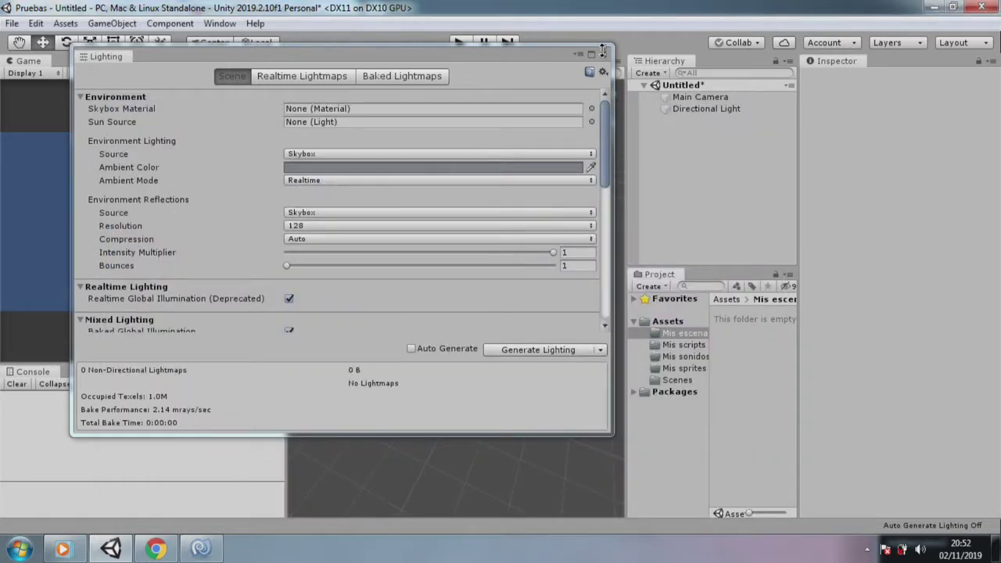
click(603, 53)
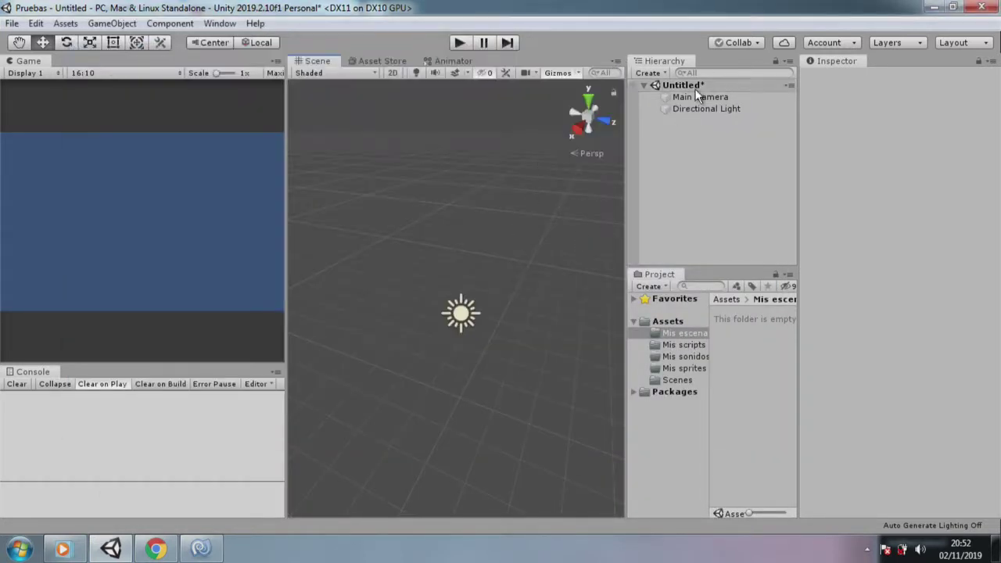
Step: Switch the scene view to 2D and set the Main Camera projection to Orthographic
click(393, 72)
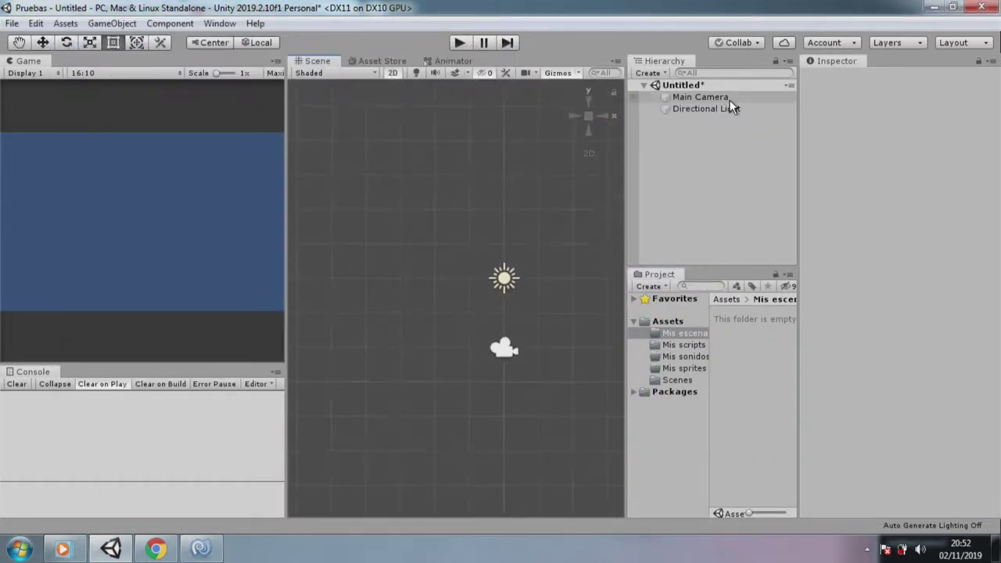
click(705, 97)
click(946, 225)
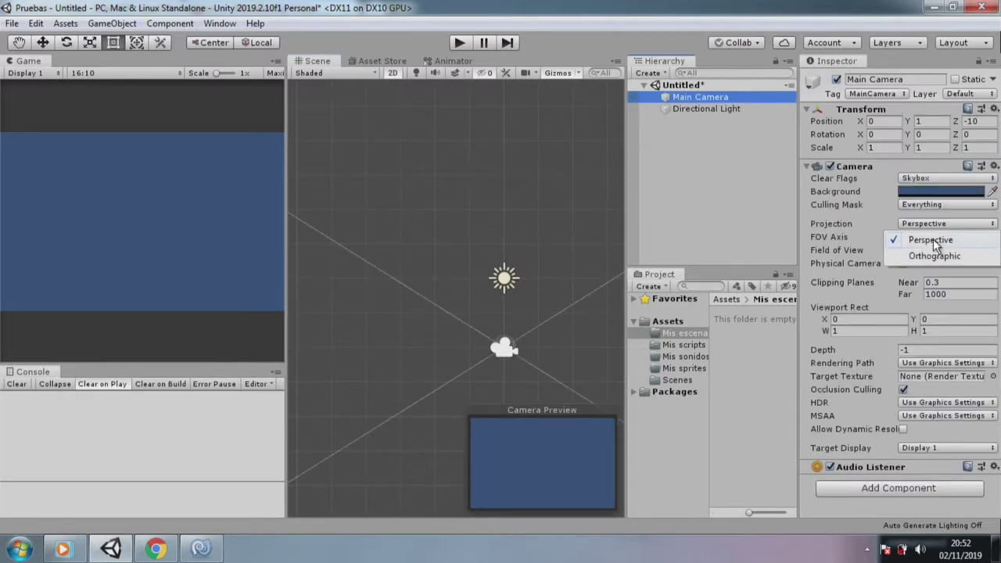
click(935, 255)
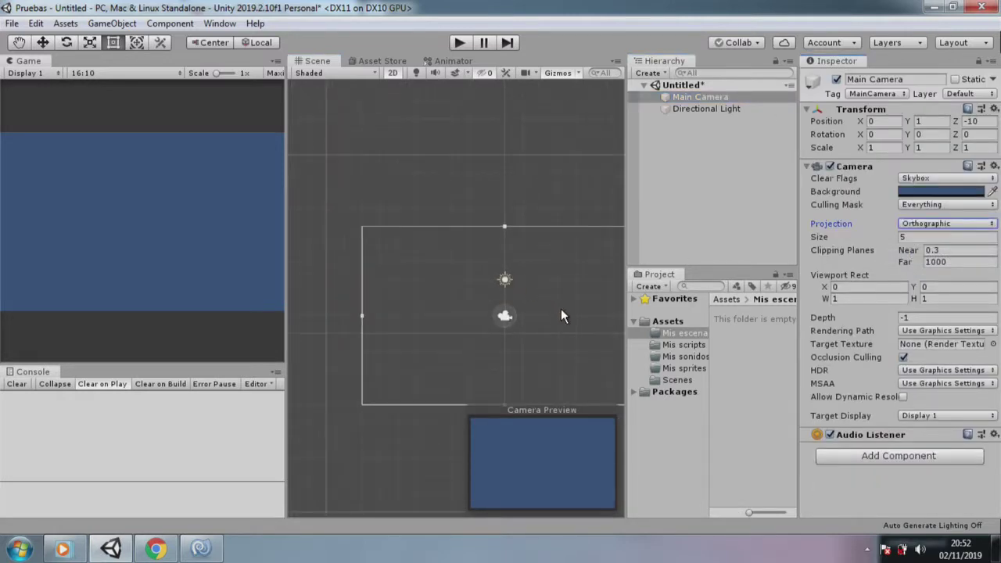
key(f)
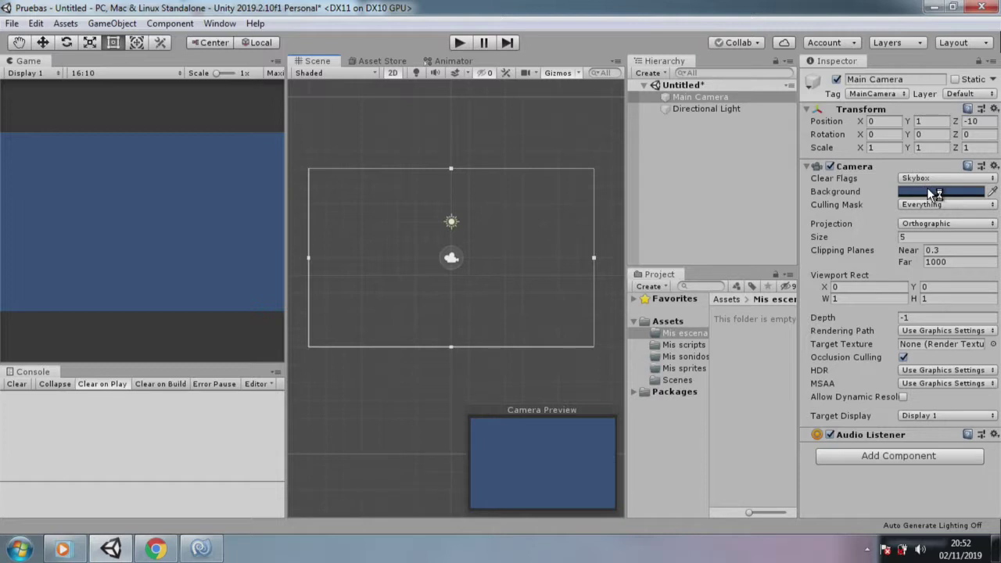
Step: Set the Main Camera background colour to white
click(931, 194)
click(717, 272)
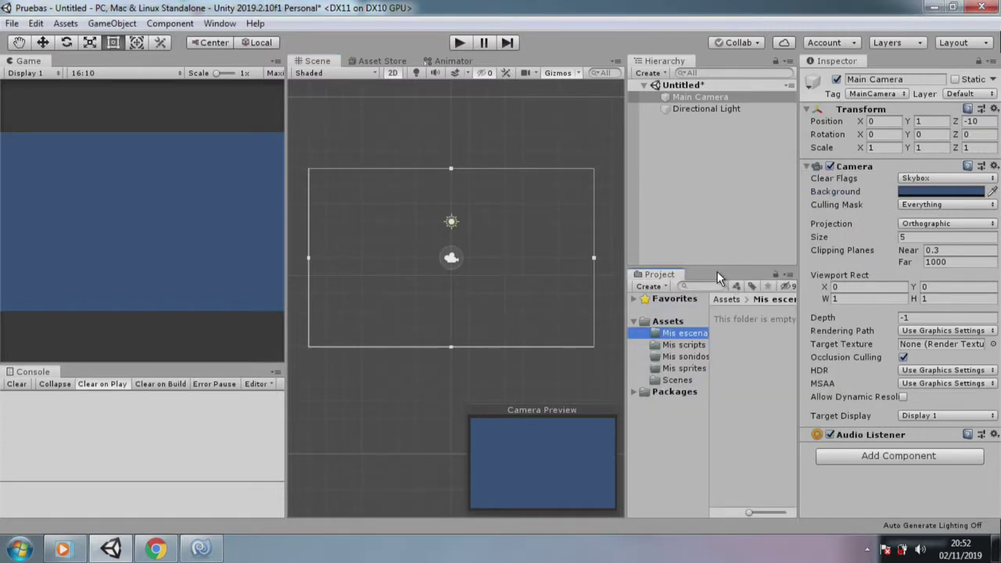
click(921, 195)
drag(763, 263, 706, 264)
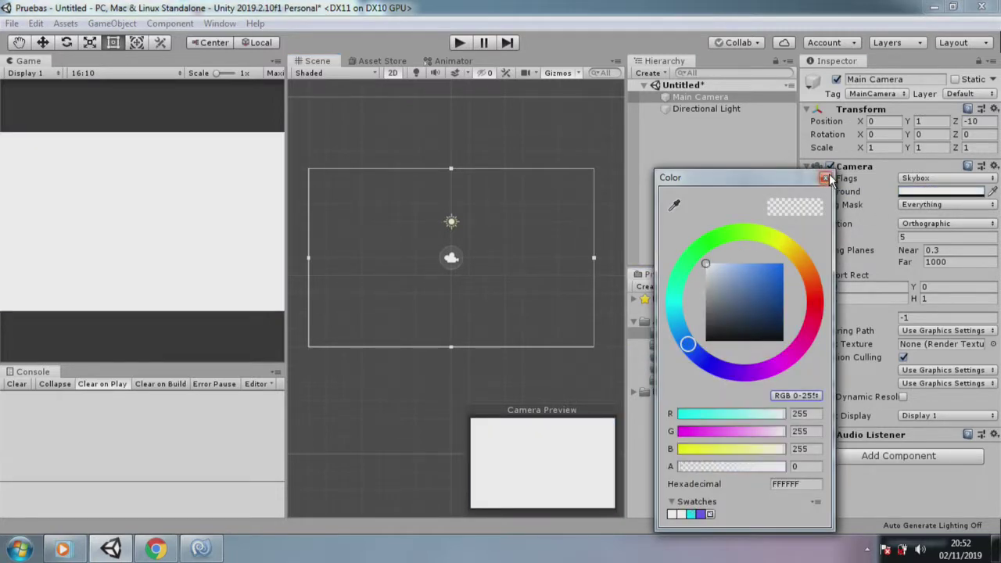
click(826, 178)
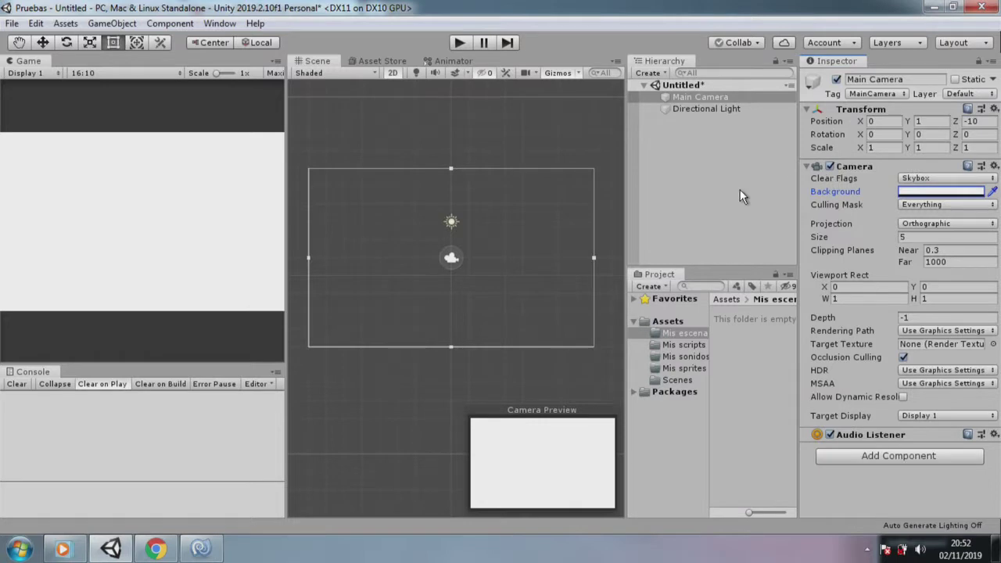
click(19, 550)
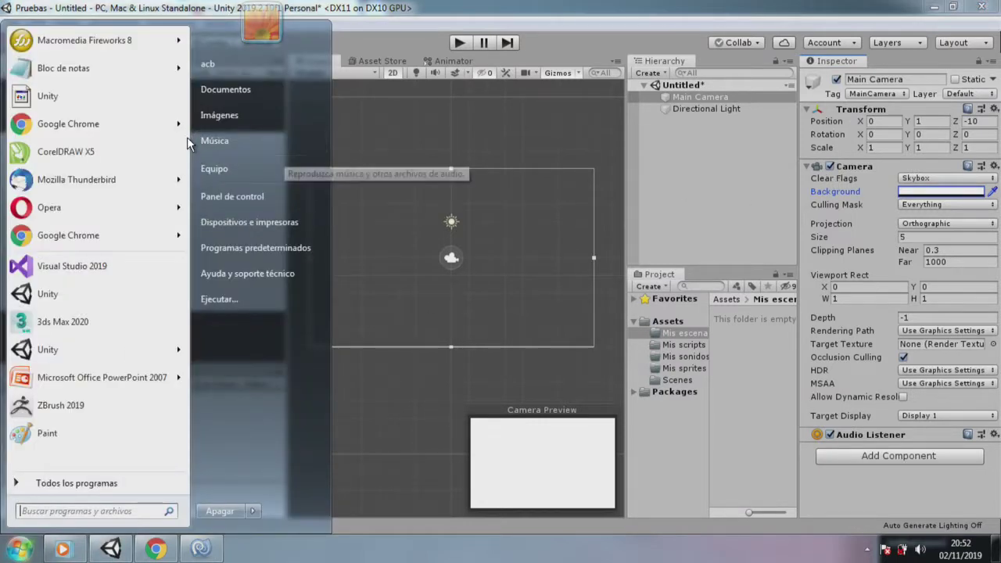
Step: Launch Paint and draw a black-outlined rectangle of about 239×154 pixels near the top of the canvas
click(449, 224)
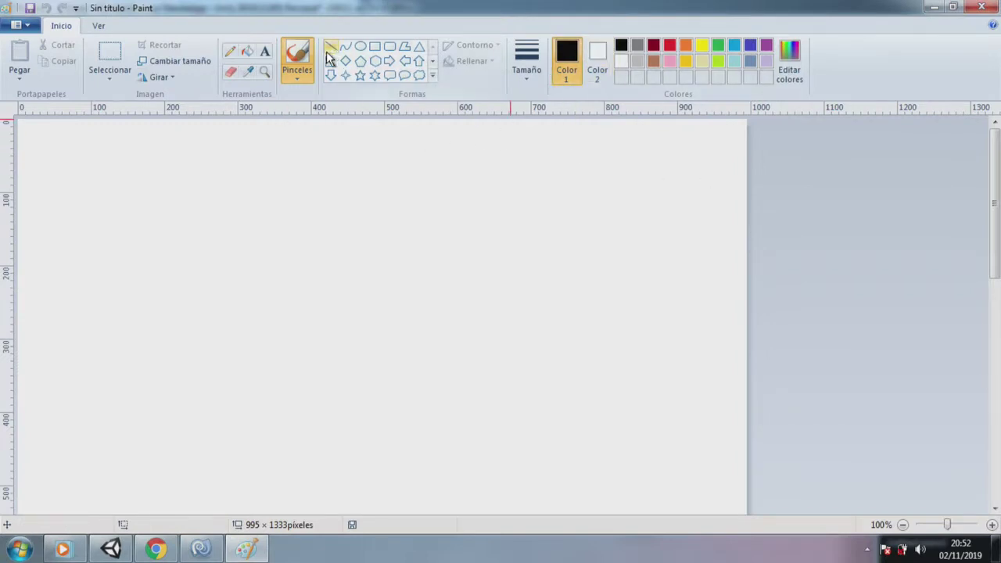
click(373, 47)
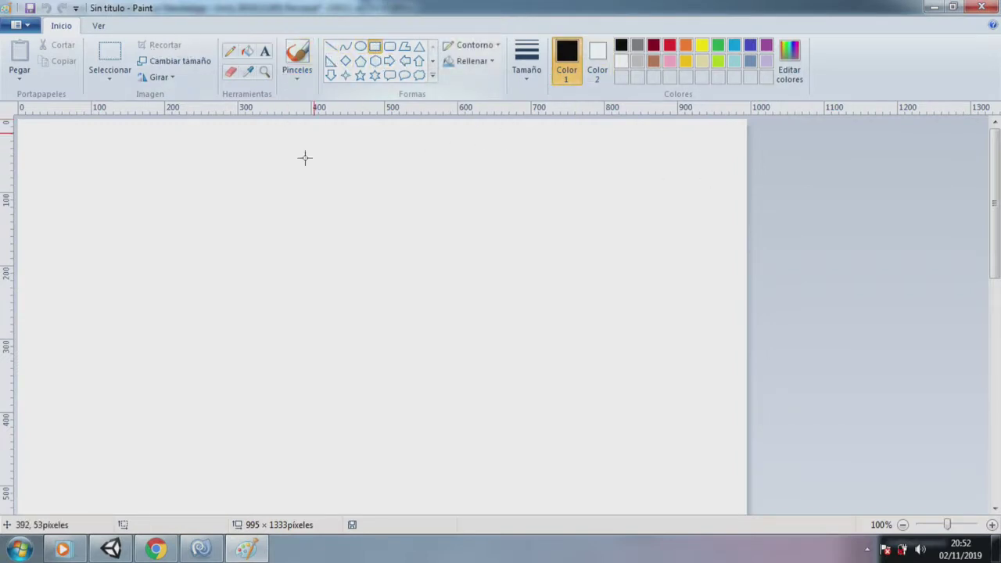
mouse_move(283, 169)
mouse_down()
mouse_move(318, 211)
mouse_move(456, 286)
mouse_up()
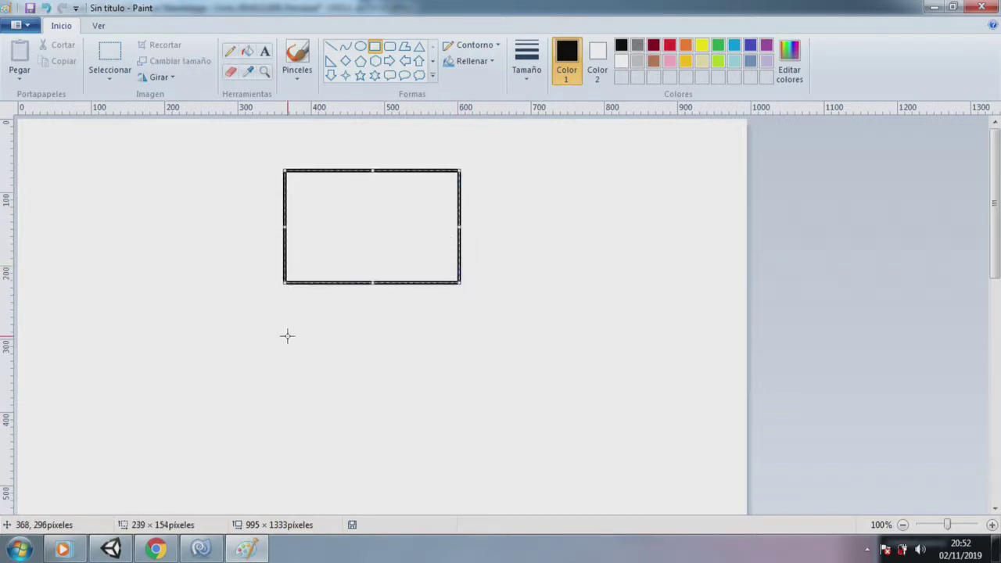
Step: Draw three more rectangles: one below the first, and two side by side underneath
drag(283, 306, 460, 415)
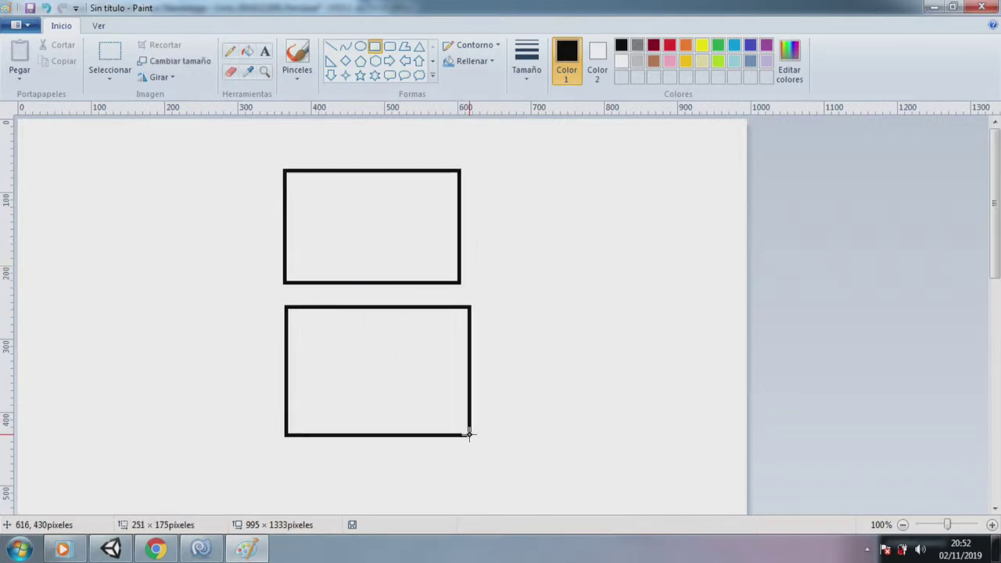
drag(995, 203, 995, 293)
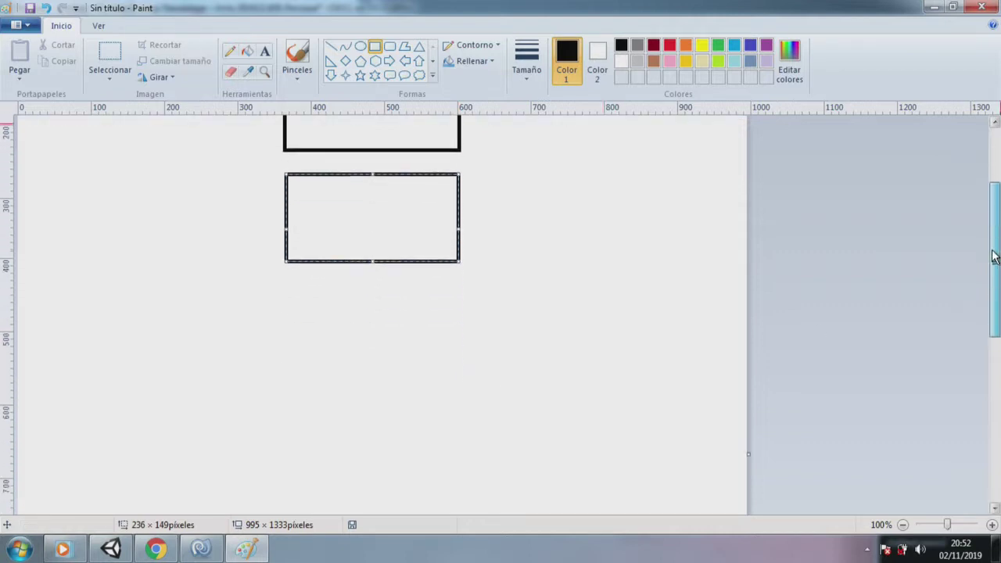
drag(101, 263, 302, 403)
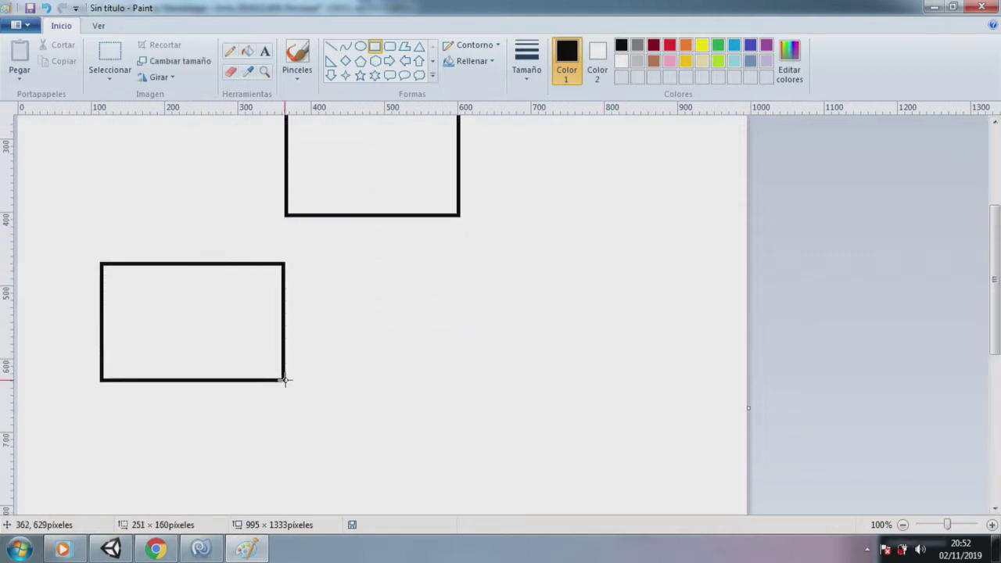
mouse_move(399, 257)
mouse_down()
mouse_move(626, 394)
mouse_move(605, 394)
mouse_up()
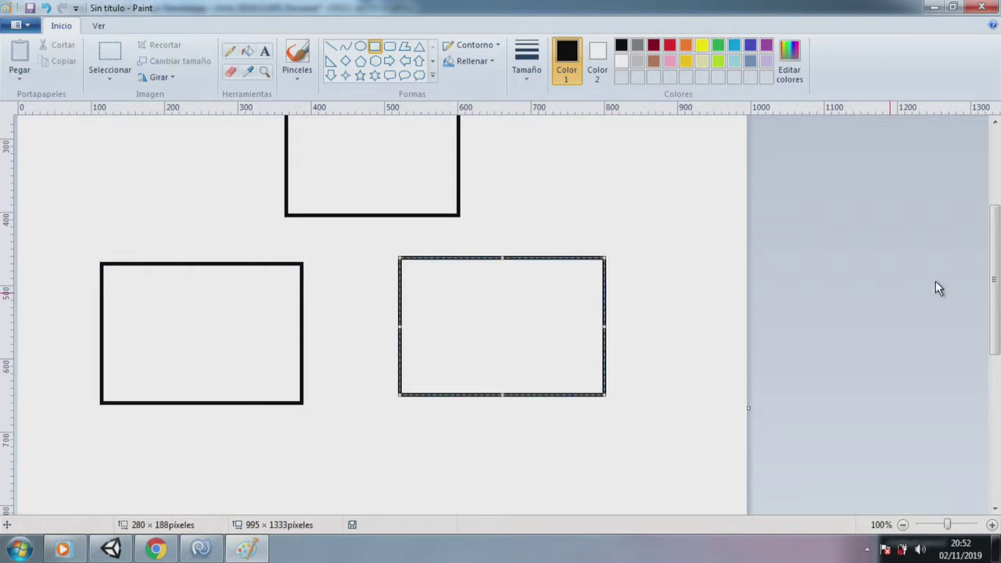
scroll(517, 274, up, 2)
drag(521, 277, 533, 284)
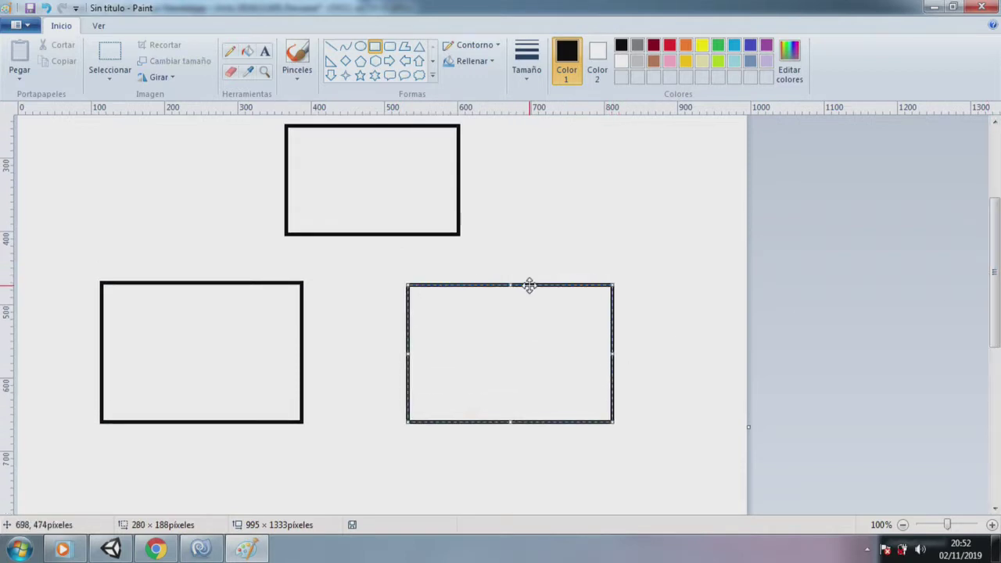
scroll(994, 219, up, 5)
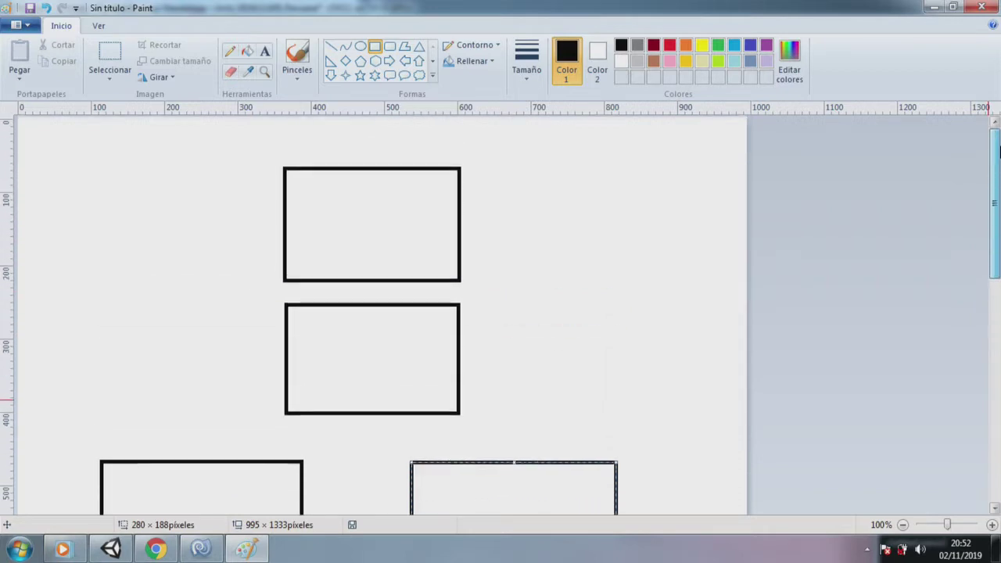
click(266, 55)
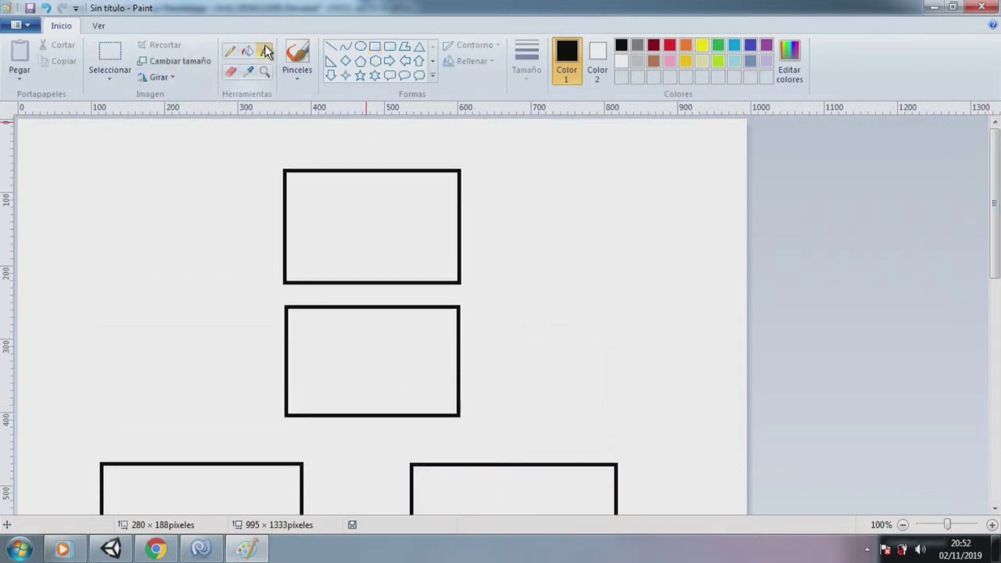
Step: Label the top box 'Intro' and the middle box 'Game'
click(336, 213)
text(tro)
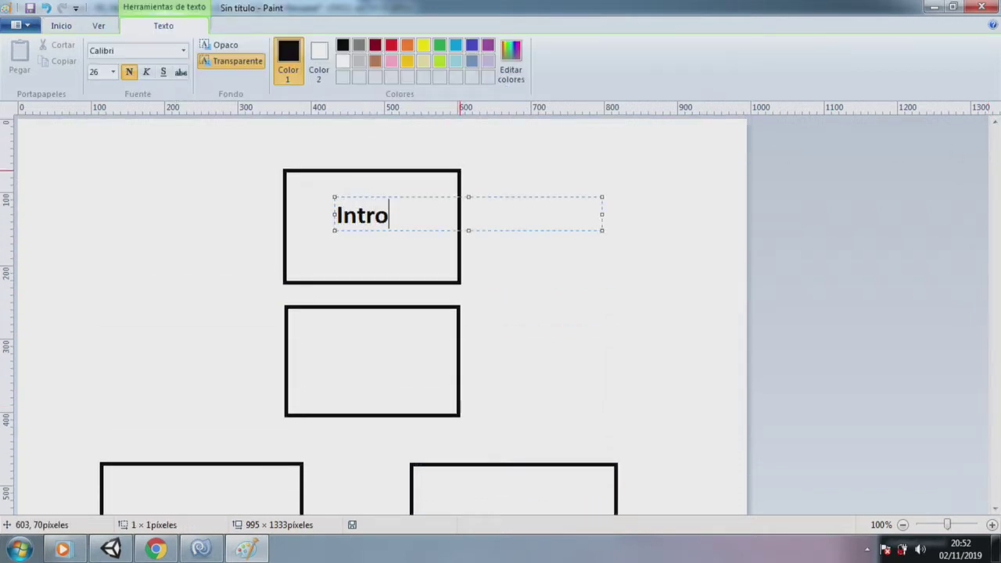
click(378, 338)
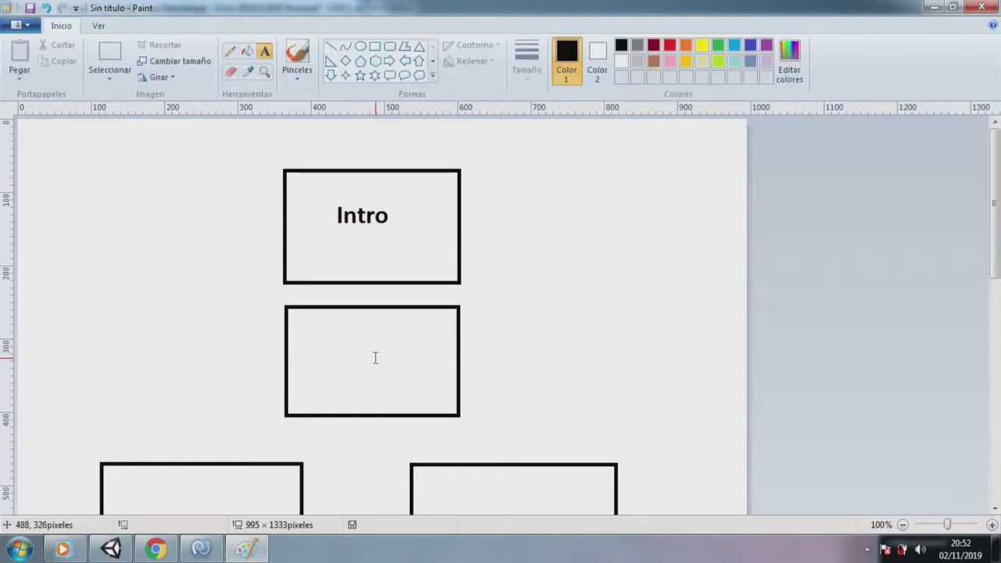
click(326, 336)
text(Game)
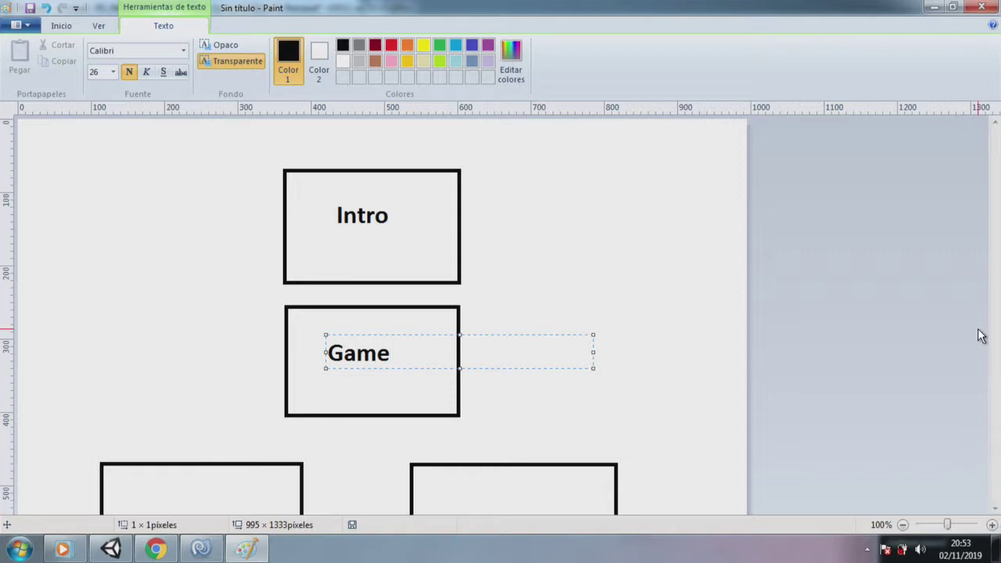
scroll(558, 358, down, 4)
scroll(396, 313, up, 2)
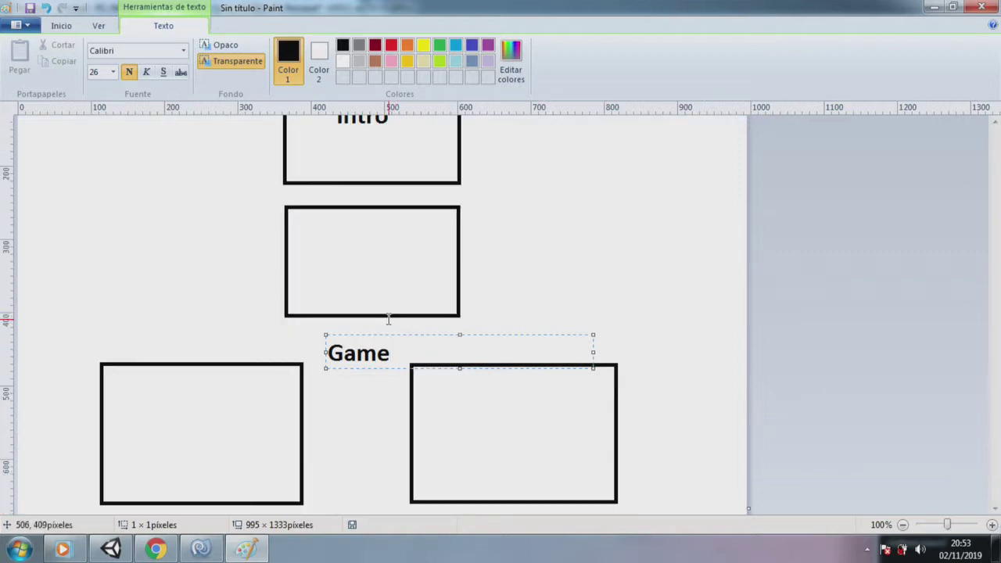
drag(381, 333, 387, 231)
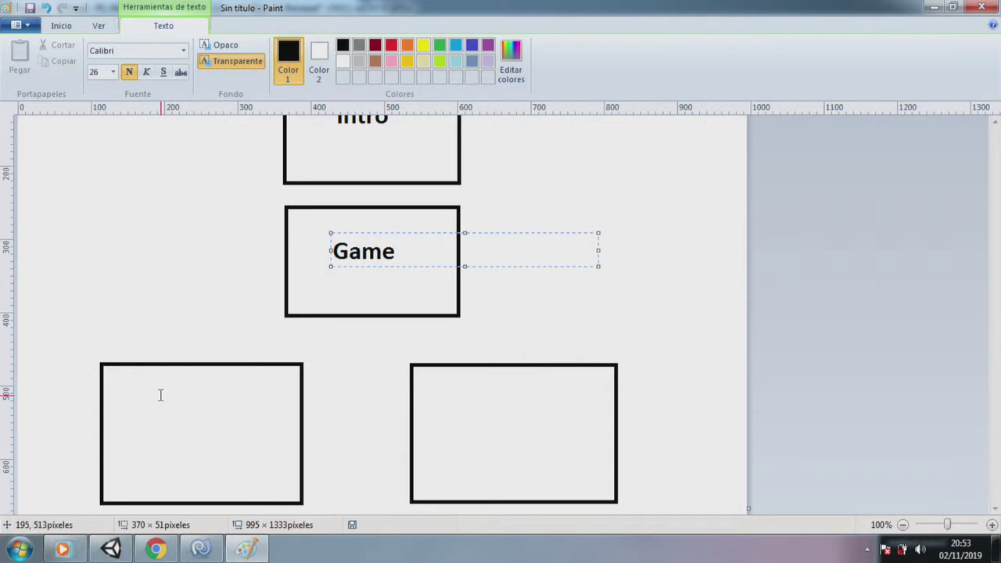
click(161, 437)
Step: Label the lower boxes 'GameOver' and 'Win', then return to the Unity editor
click(137, 427)
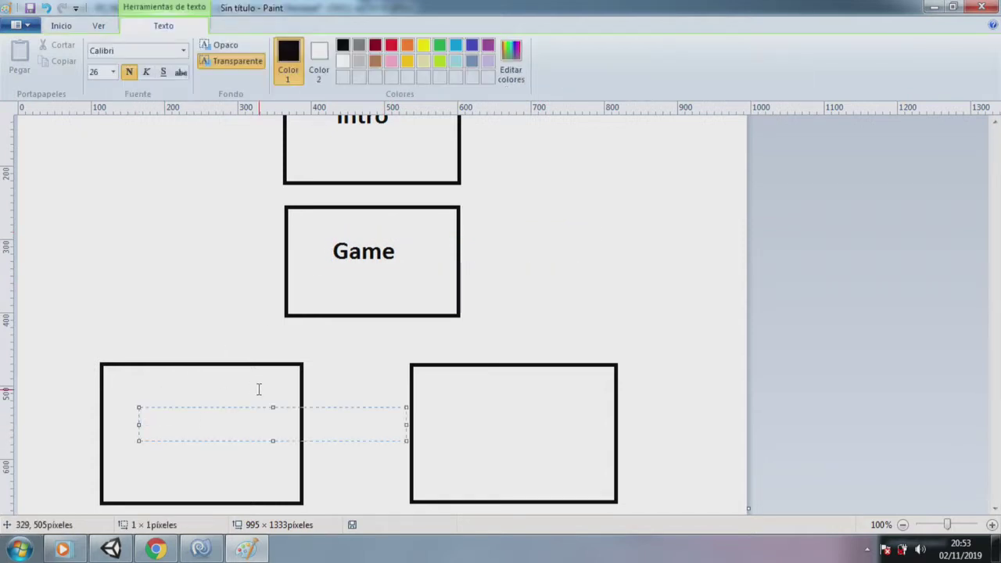
text(GameOver)
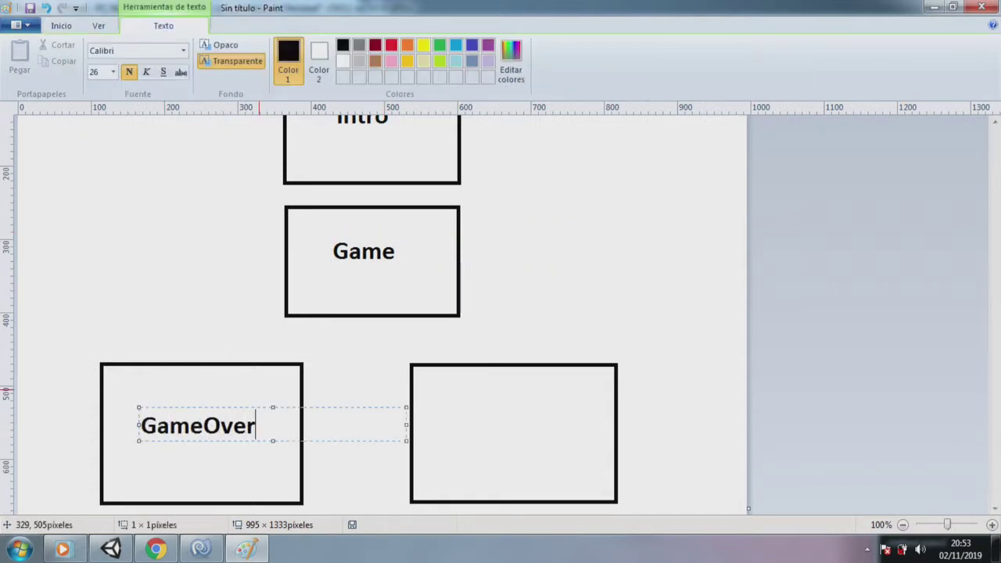
click(457, 416)
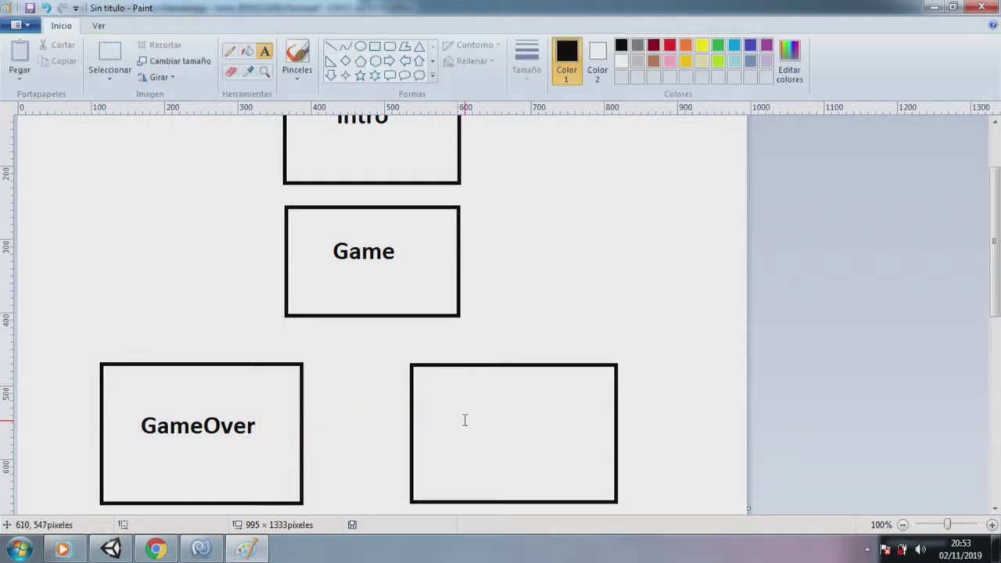
click(464, 404)
click(500, 439)
click(495, 409)
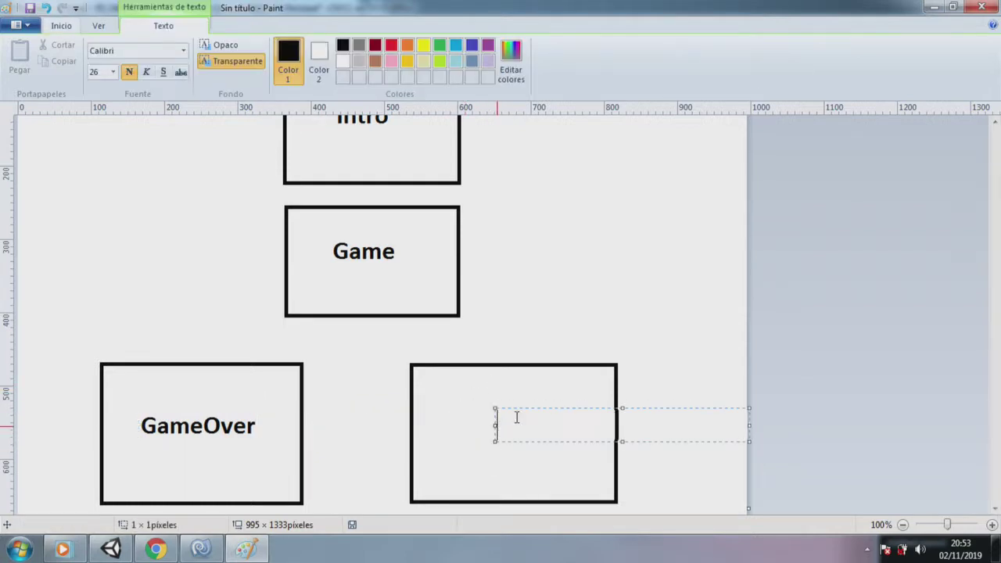
text(Win)
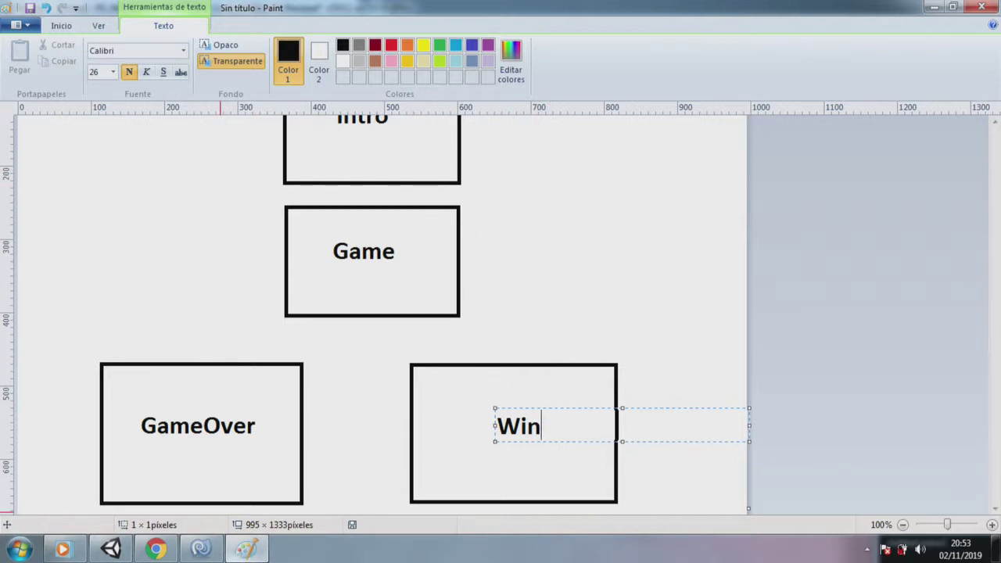
click(114, 548)
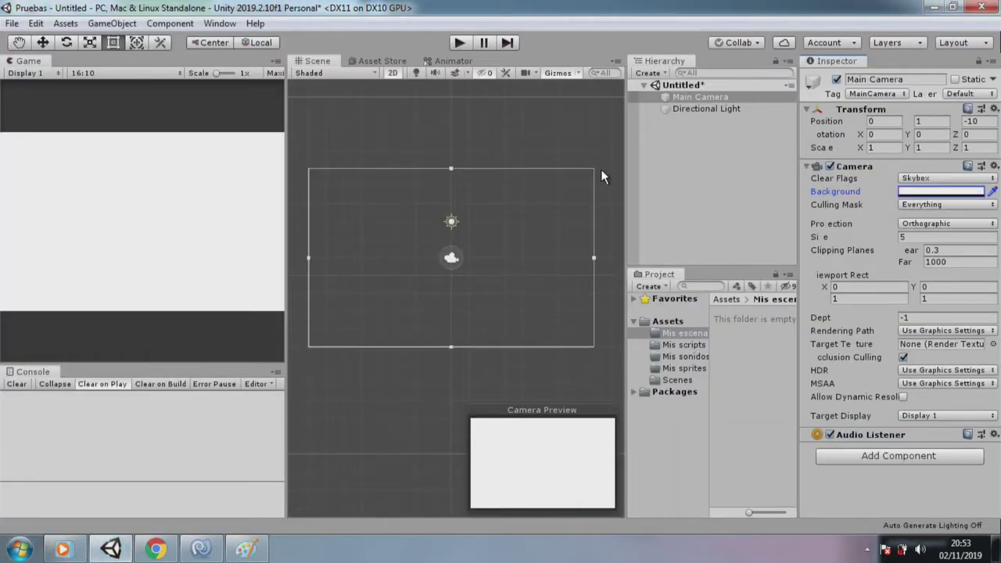
Step: Save the untitled 2D scene with Save As under the name 'Intro' in Mis escenas
click(12, 24)
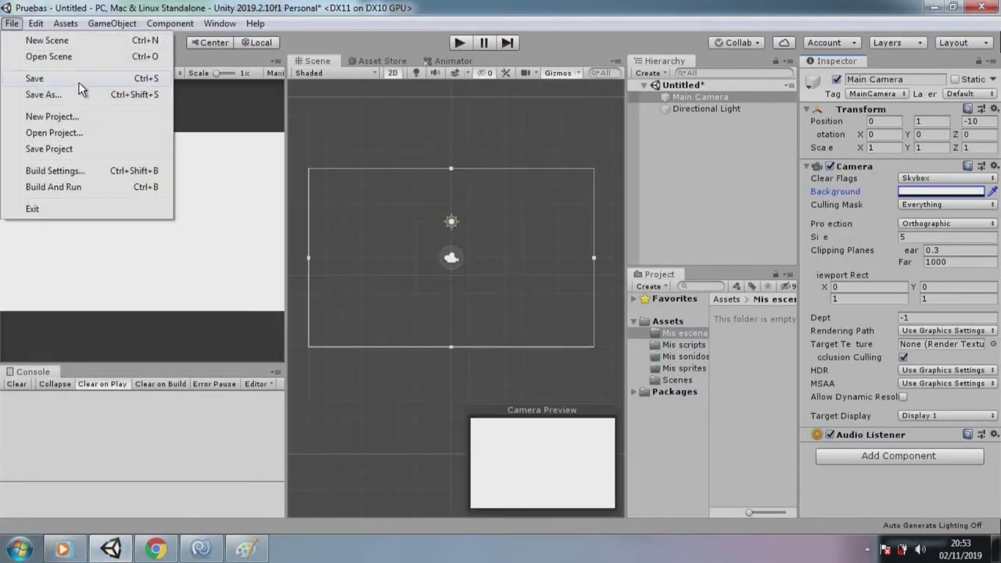
click(11, 94)
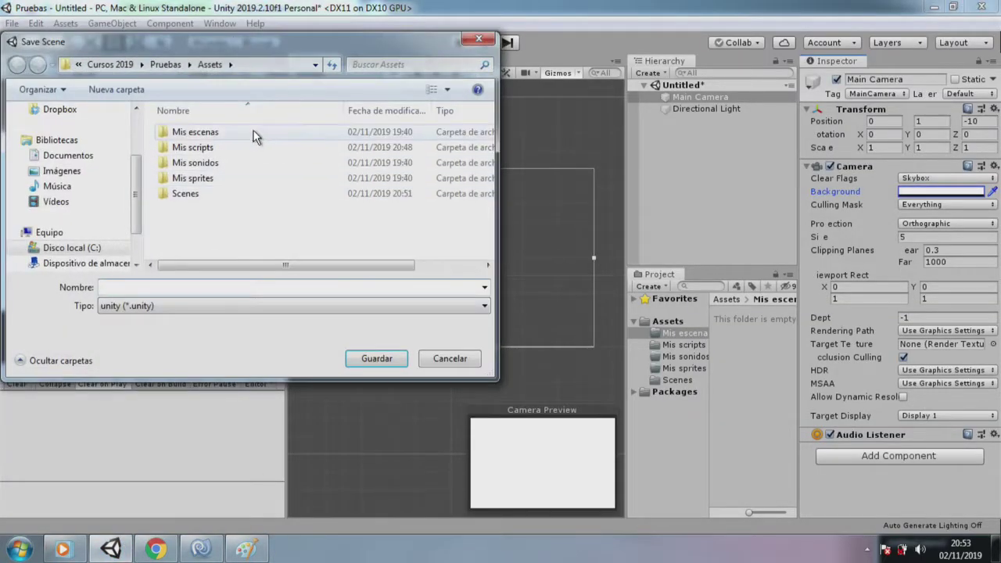
double_click(253, 130)
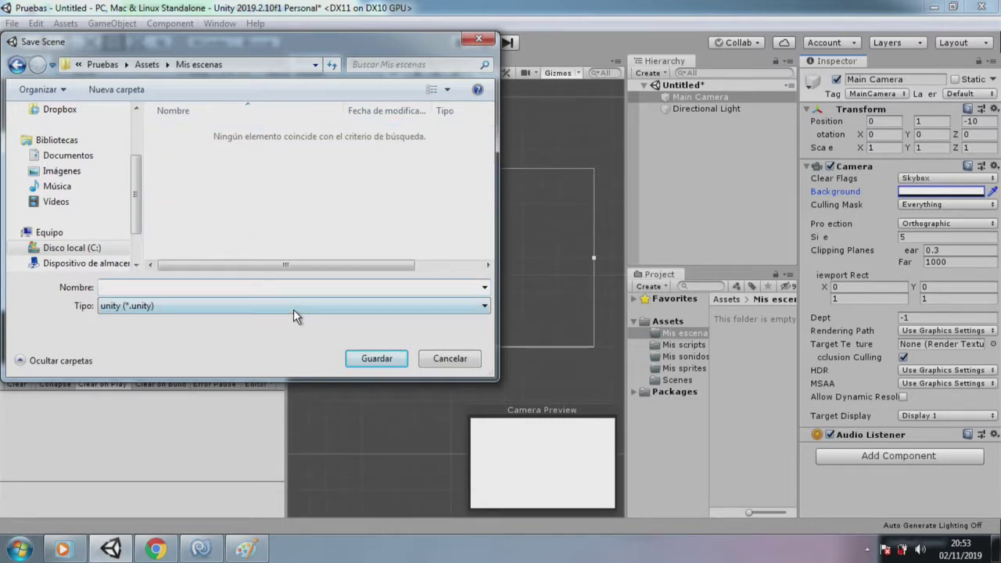
text(Intro)
key(Return)
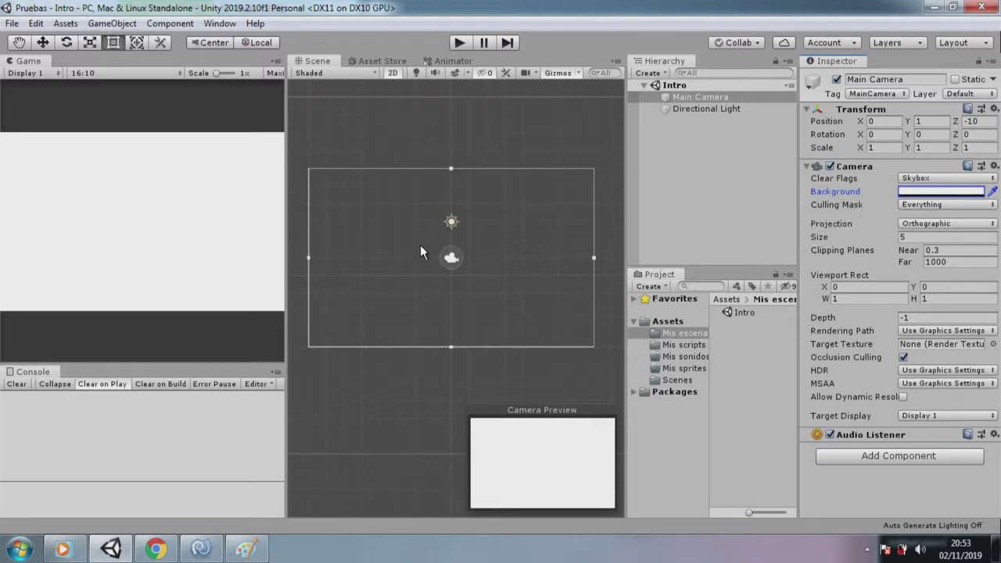
Step: Save the Intro scene, then save a copy named 'Win' in Mis escenas
click(12, 24)
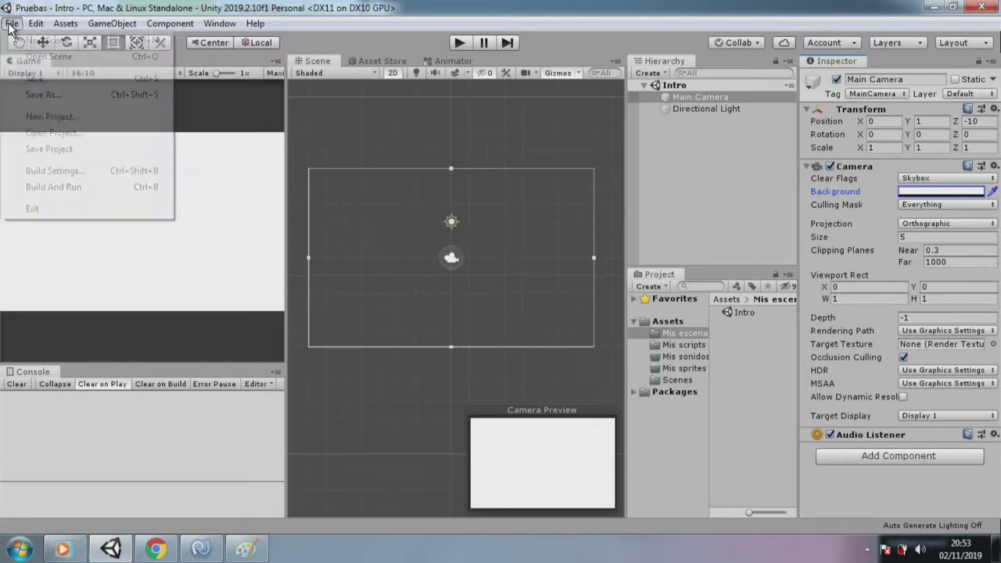
click(55, 78)
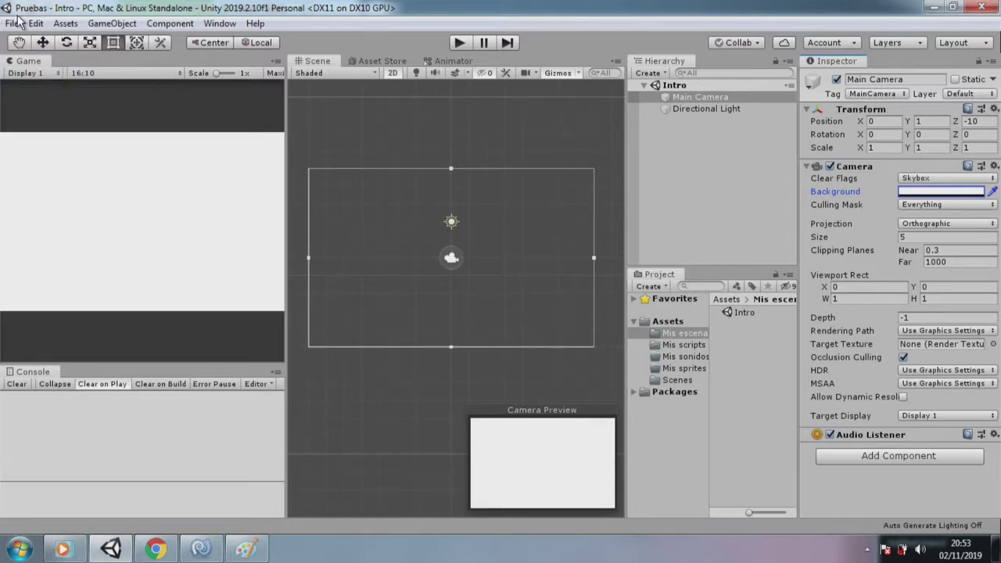
click(12, 23)
click(55, 95)
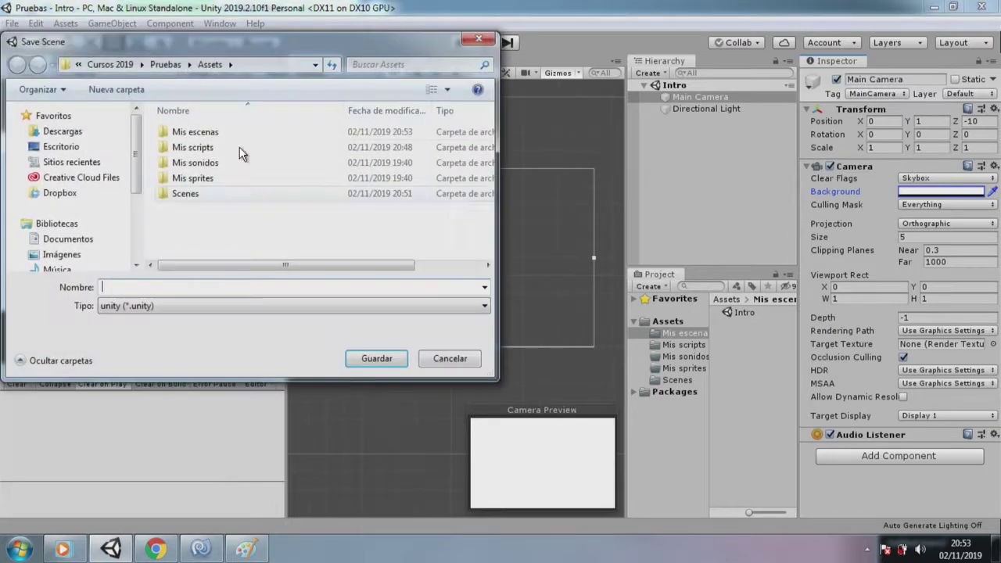
click(222, 133)
double_click(221, 133)
text(Win)
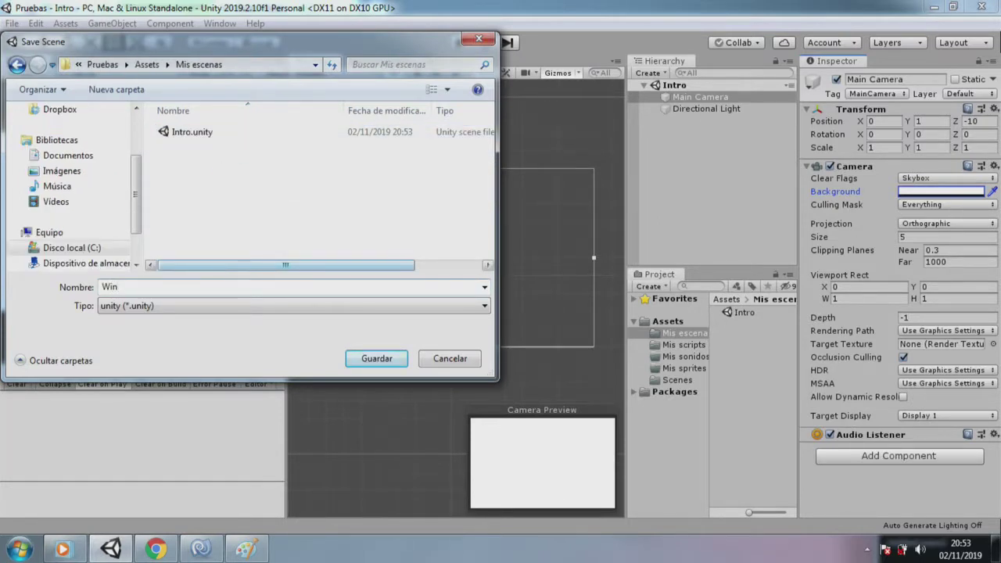
click(389, 363)
Step: Give the Win camera a lime green (8BFF00) background and save the scene
click(976, 195)
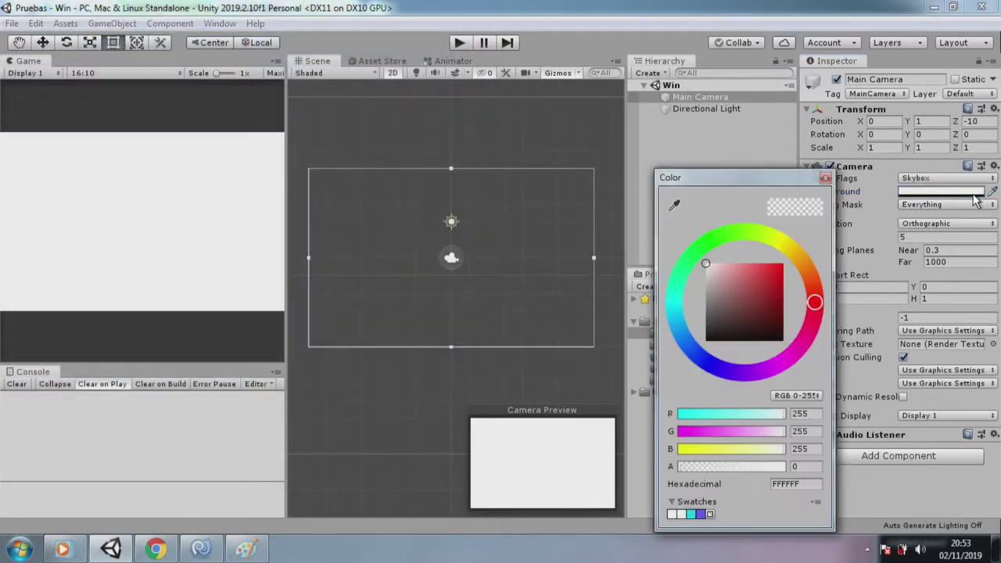
click(781, 237)
drag(766, 271, 783, 263)
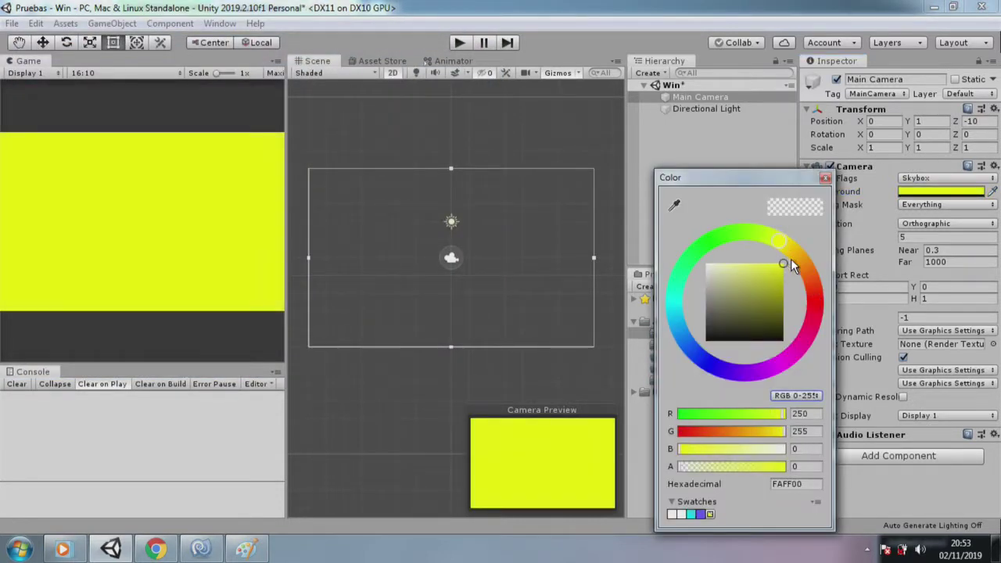
drag(769, 223, 748, 231)
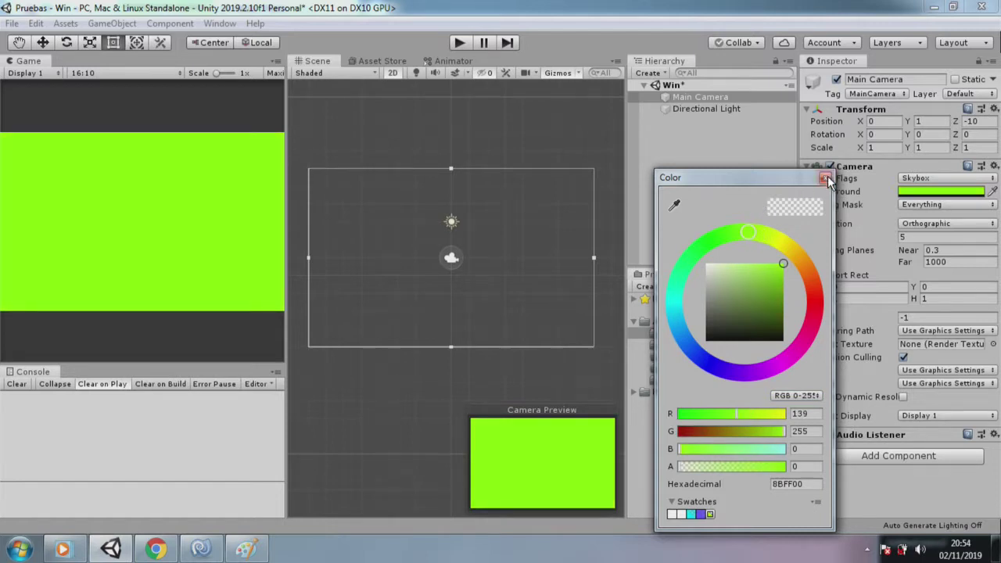
click(826, 178)
click(10, 24)
click(47, 77)
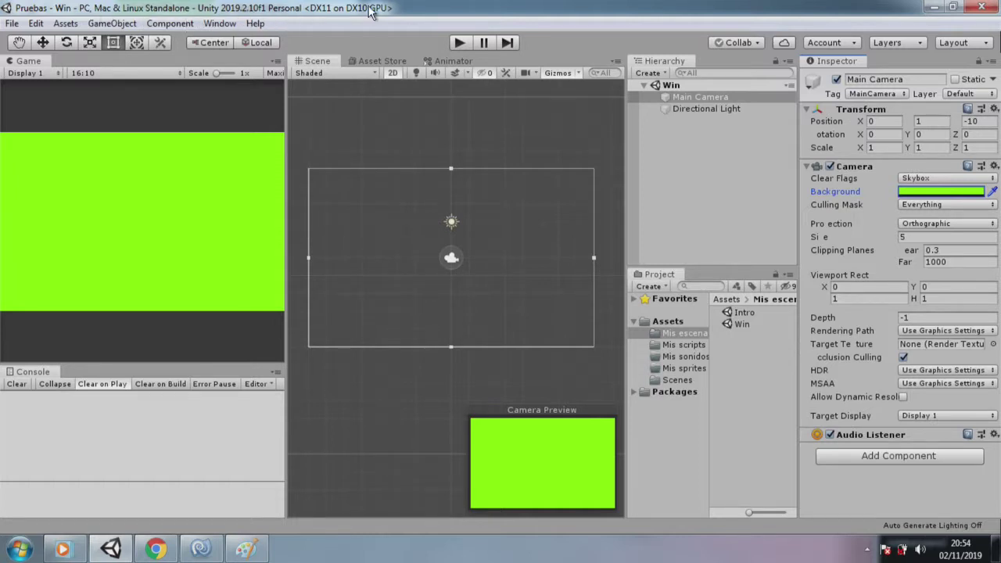
click(507, 300)
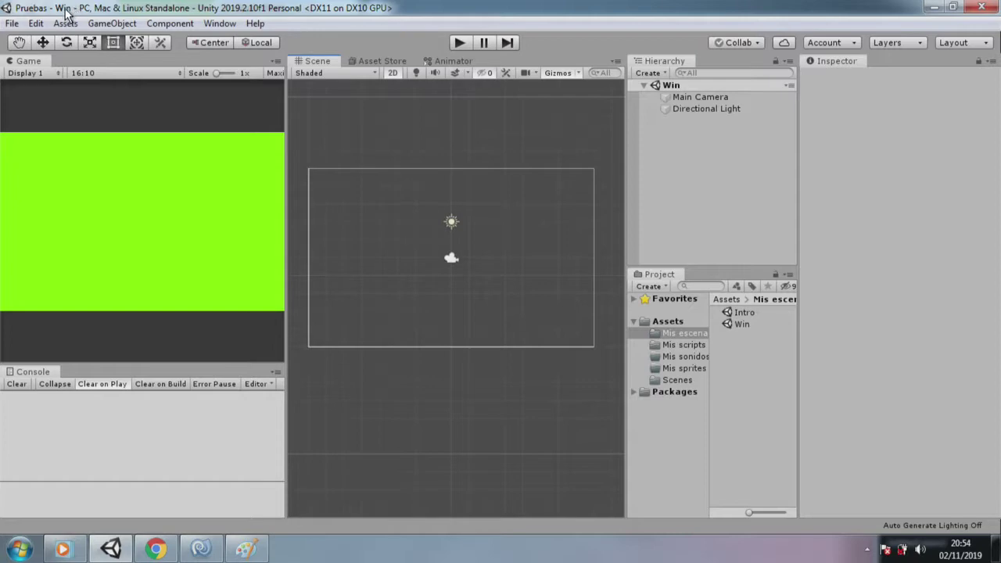
Step: Save a copy of the scene as 'GameOver' in the Mis escenas folder
click(8, 25)
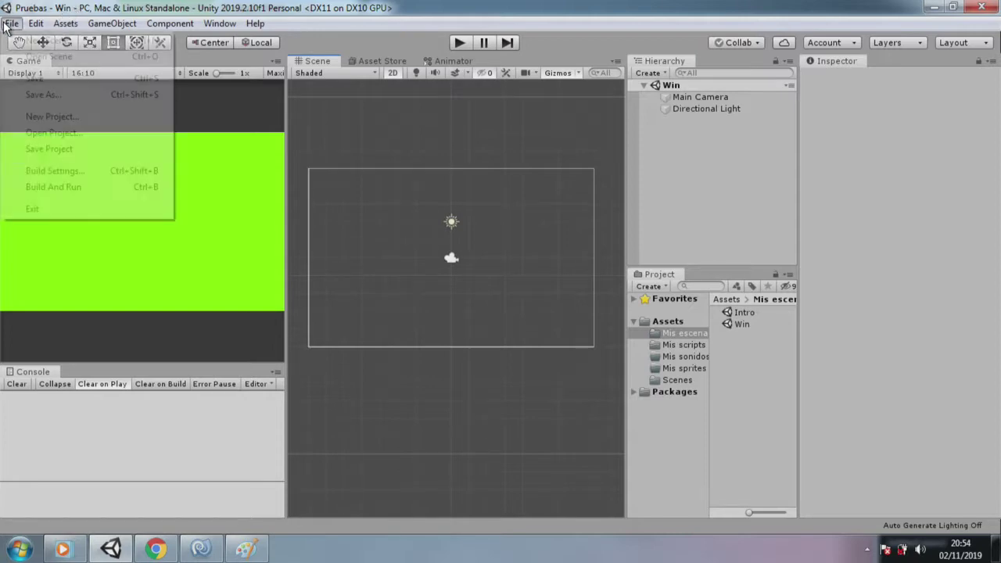
click(67, 96)
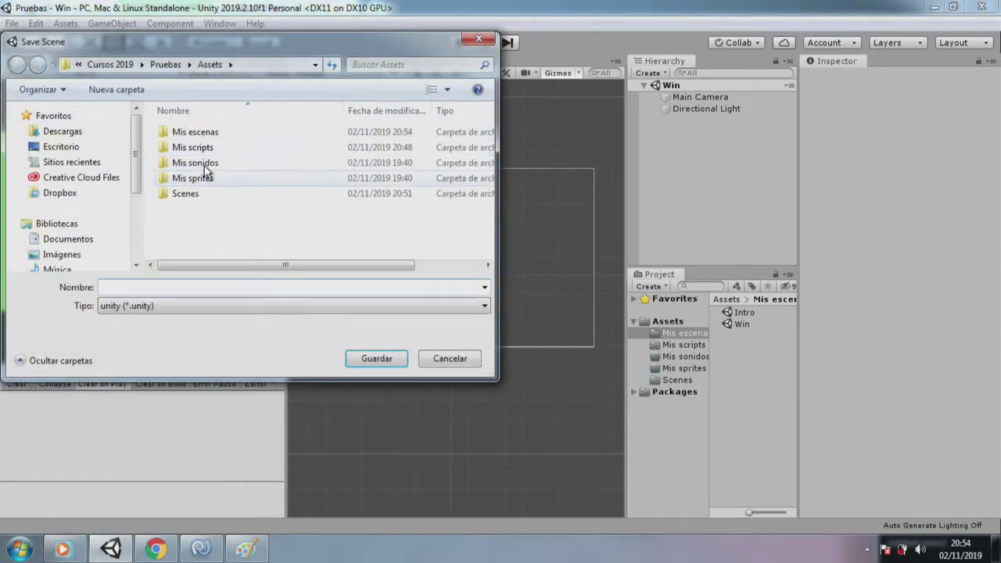
double_click(199, 132)
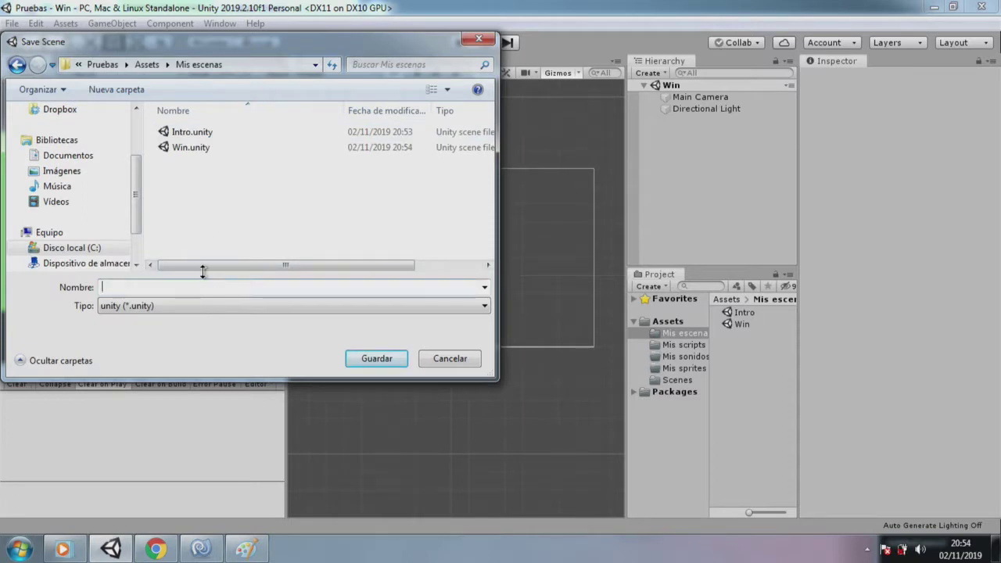
text(GameOver)
click(377, 359)
Step: Set the GameOver Main Camera background to red FF0015 and save the scene
click(700, 97)
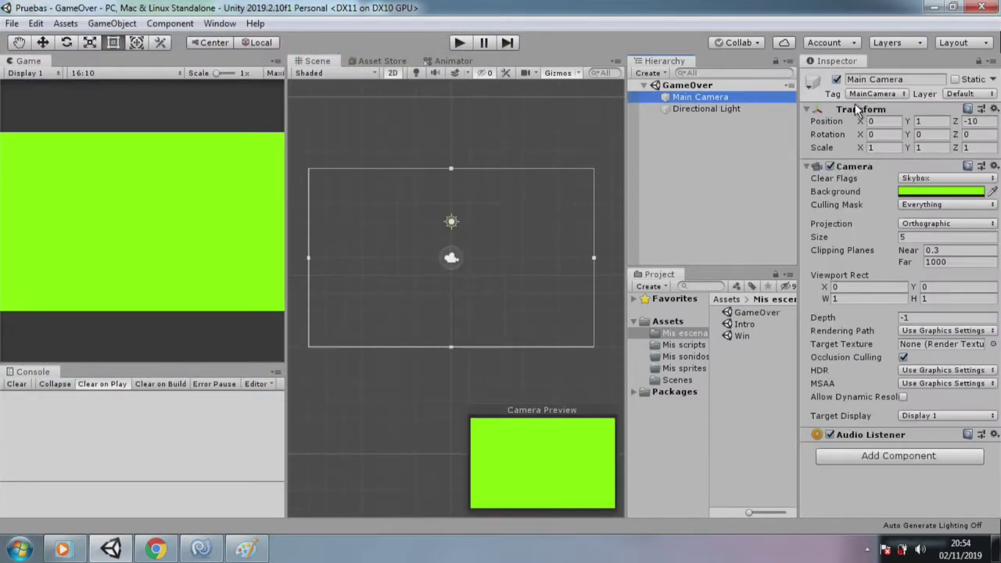
click(943, 191)
click(815, 297)
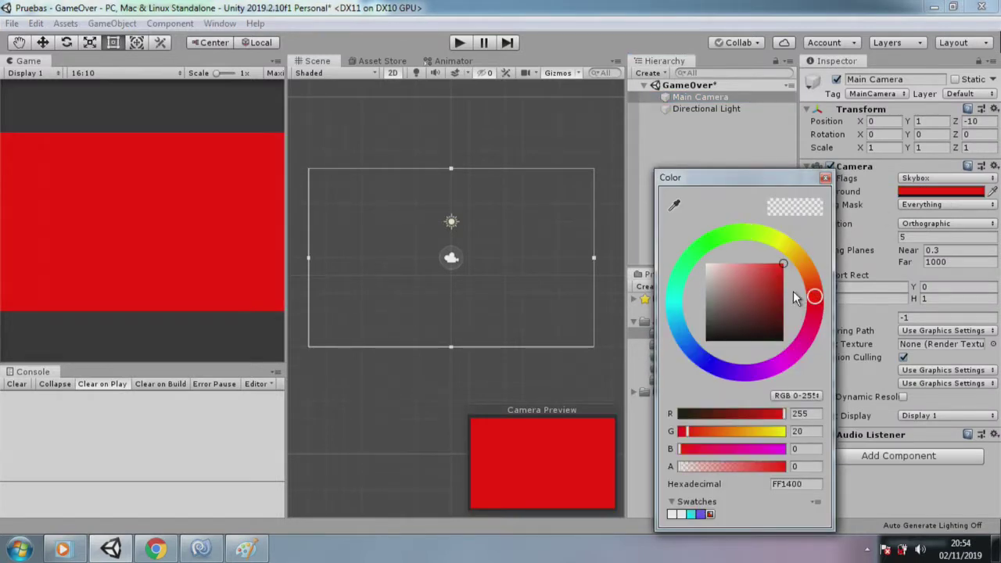
click(825, 309)
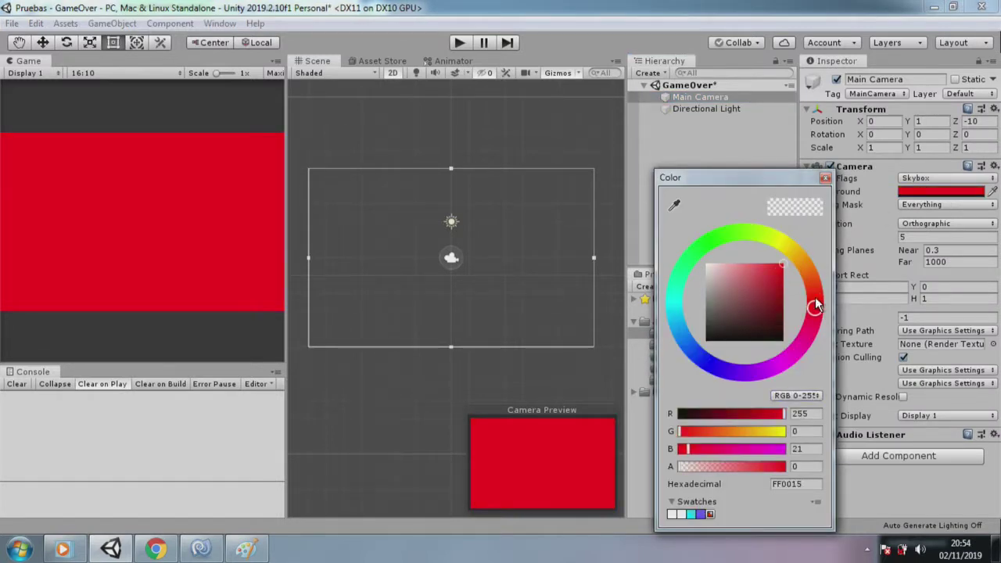
click(12, 24)
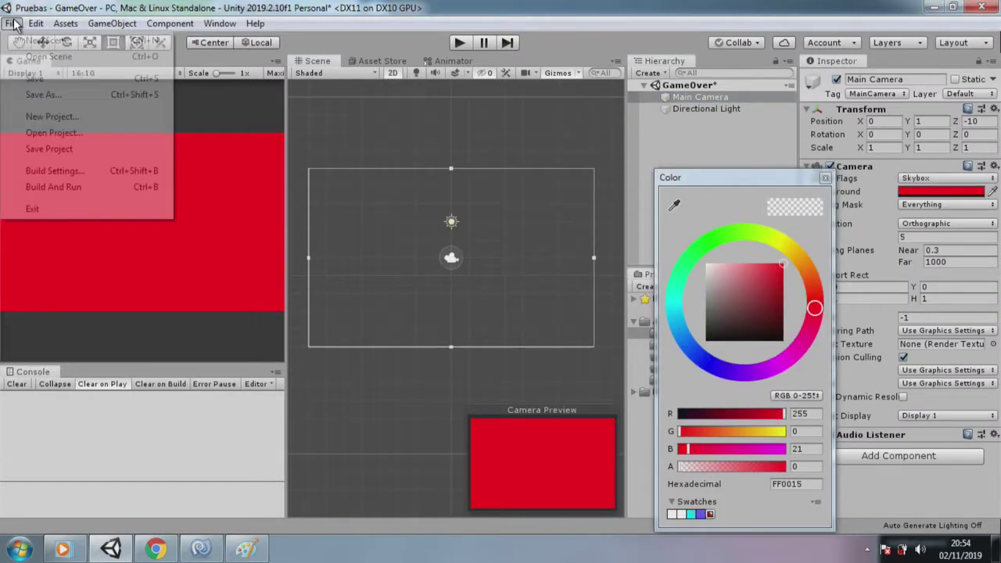
click(82, 79)
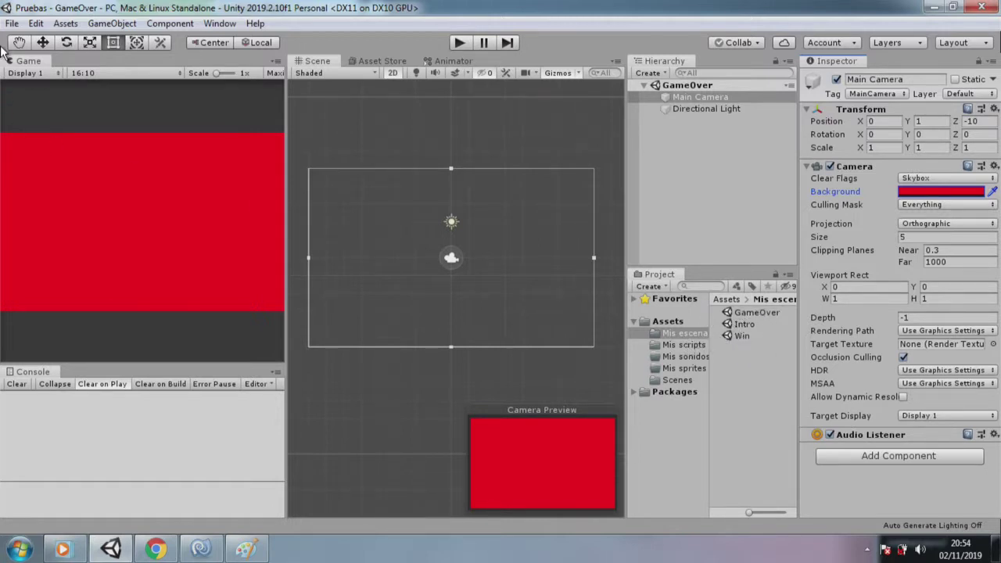
Step: Create a new empty scene
click(11, 24)
click(46, 41)
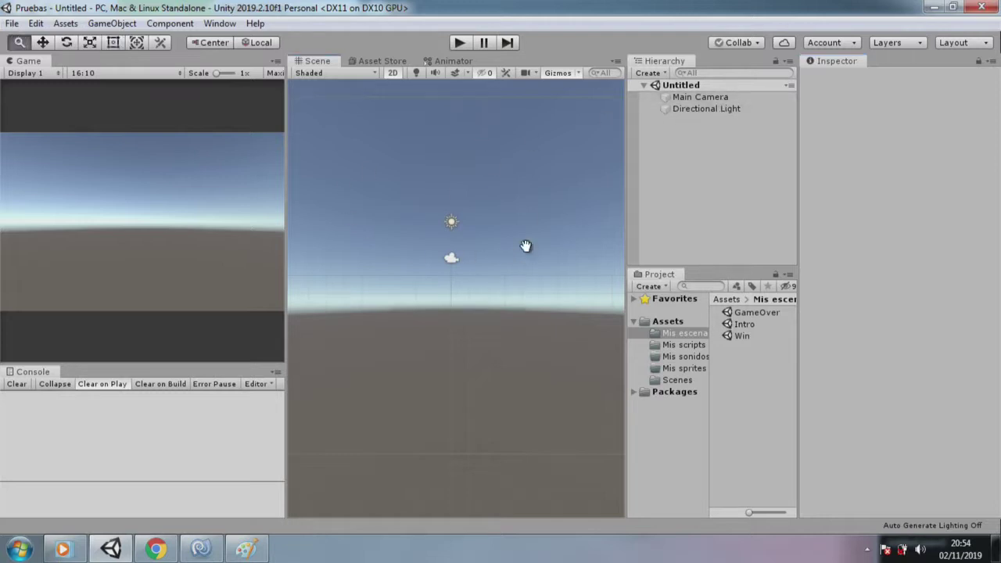
right_drag(527, 246, 527, 240)
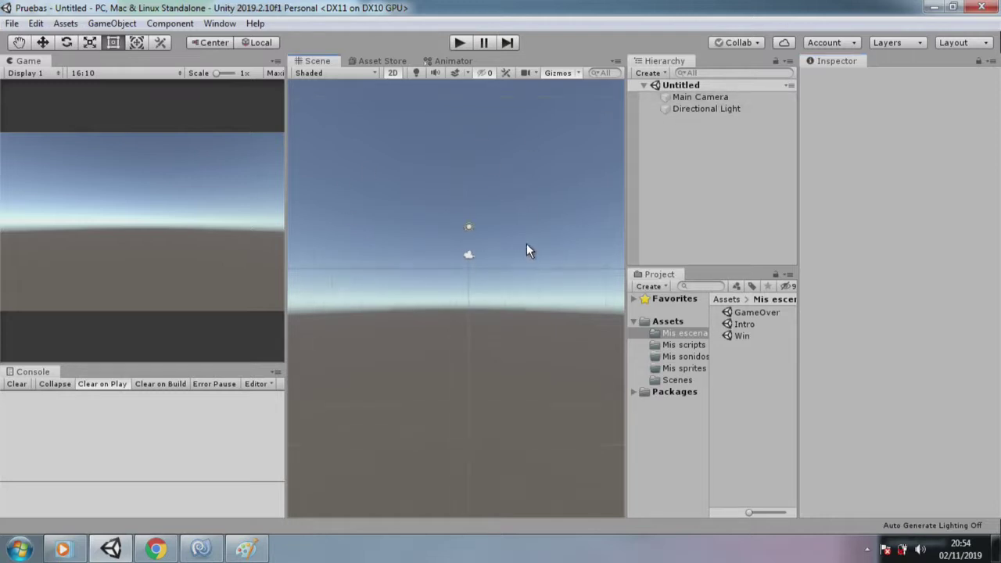
Step: Set the Skybox Material to None in the Lighting settings
click(205, 23)
mouse_move(374, 203)
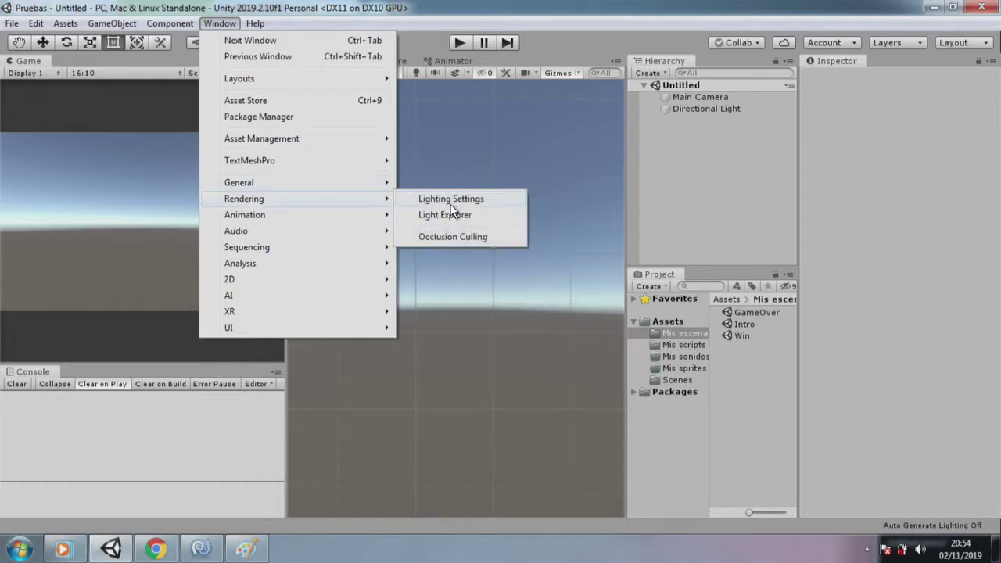
click(462, 200)
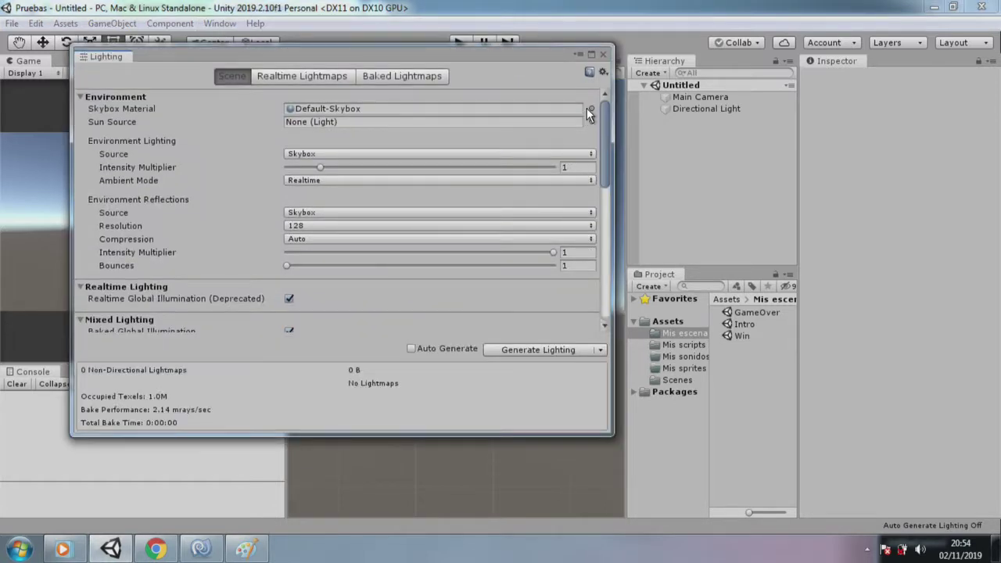
click(590, 108)
double_click(180, 192)
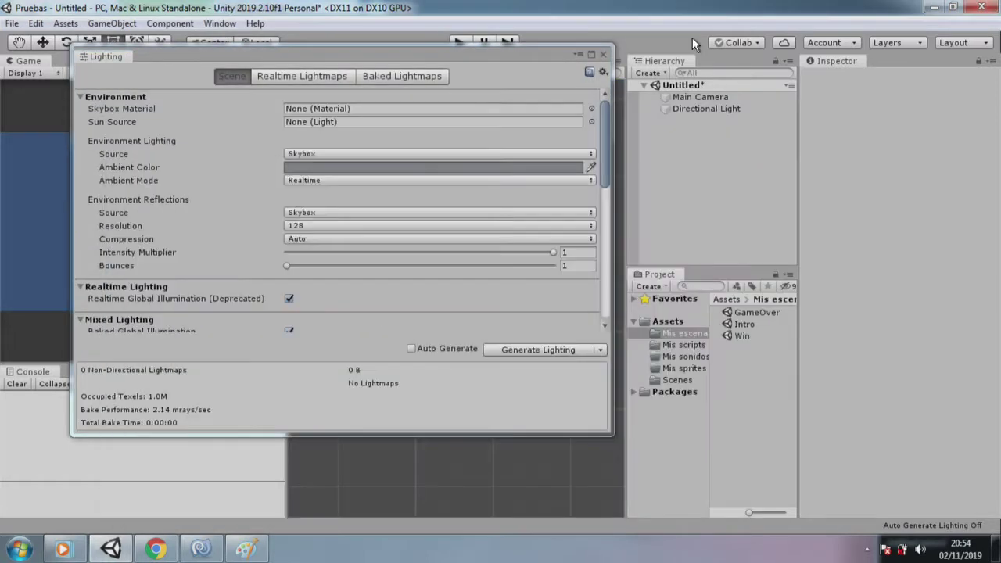
click(605, 53)
Step: Save the new scene as 'Game' in Mis escenas, beside GameOver, Intro and Win
click(12, 24)
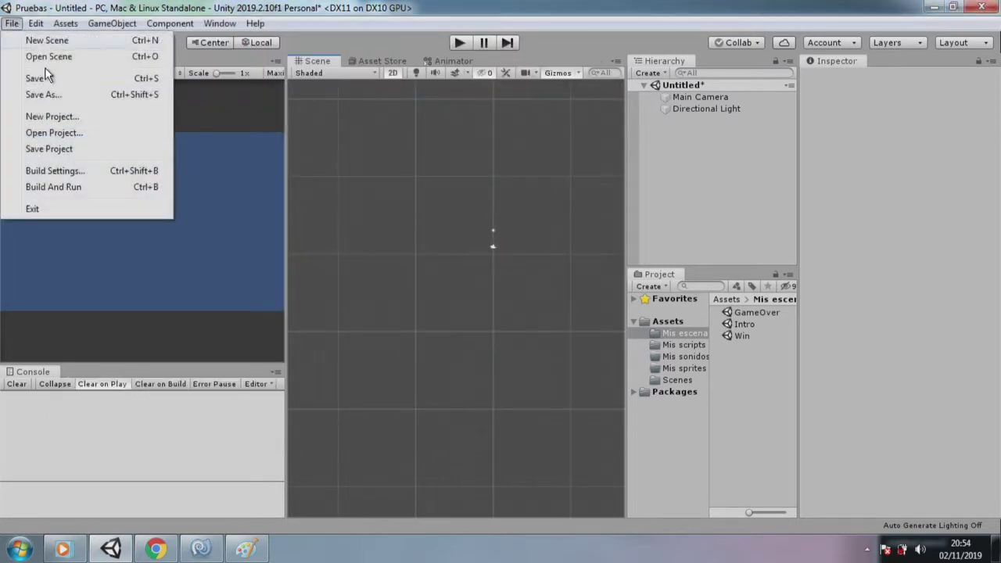
click(84, 80)
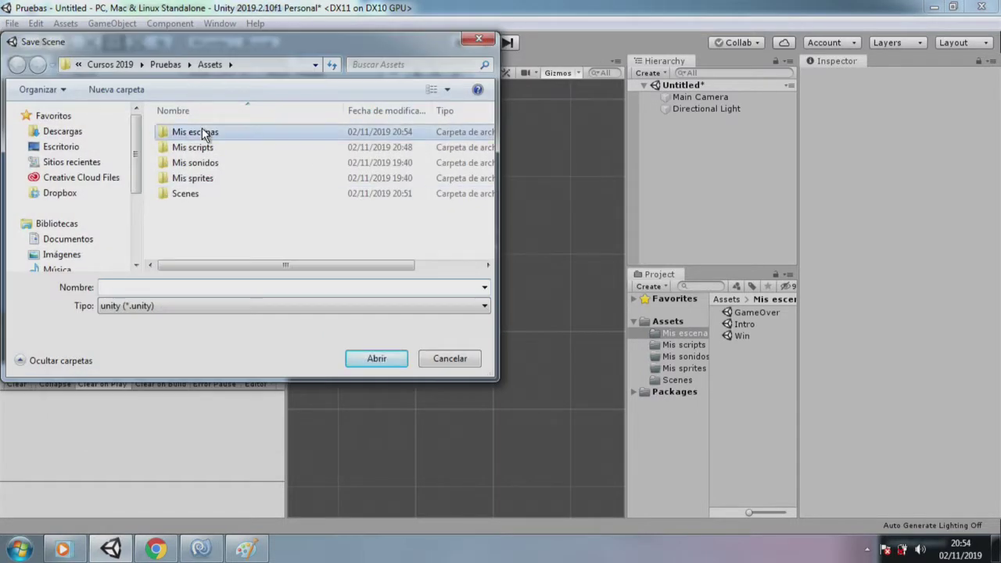
double_click(202, 133)
click(227, 302)
click(239, 286)
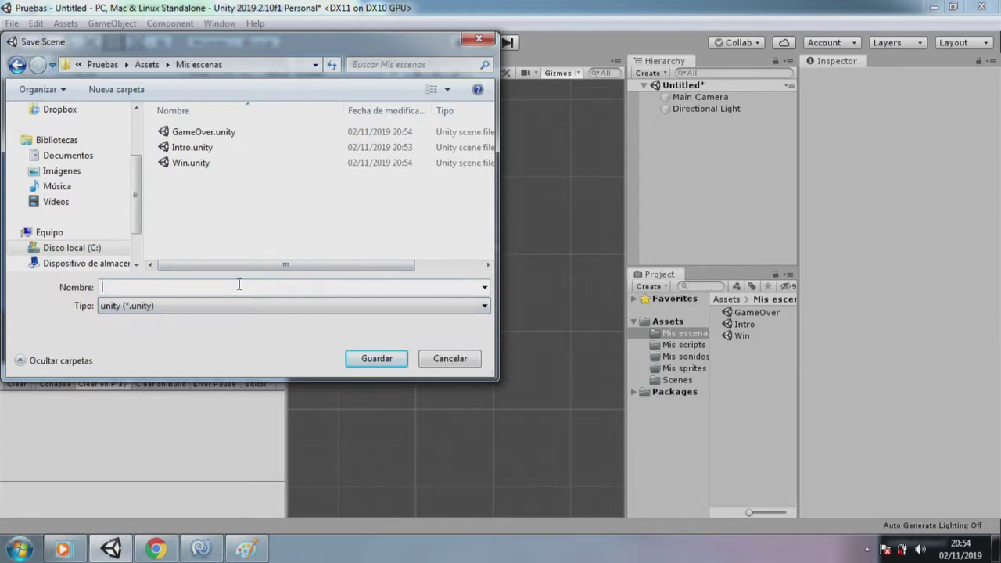
text(Game)
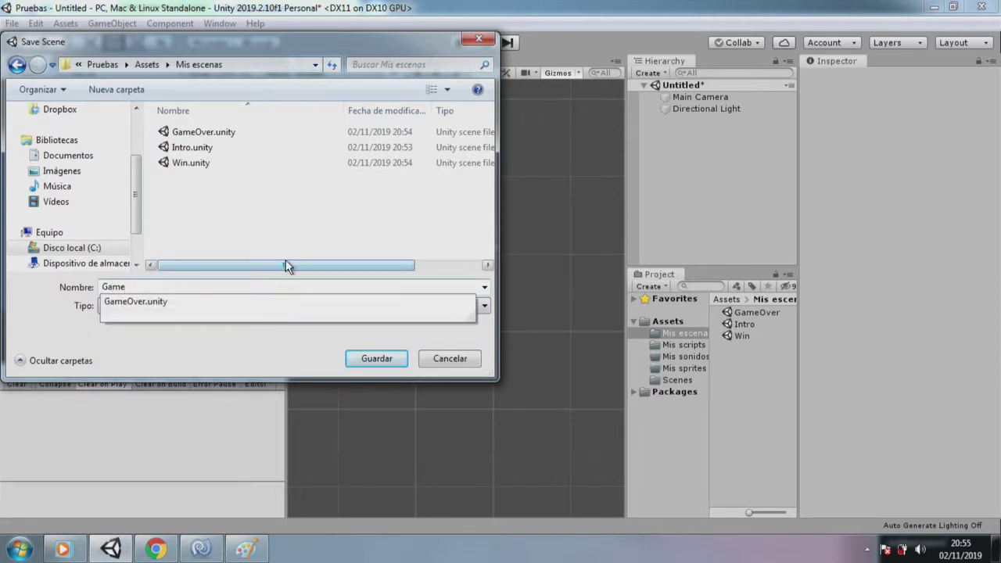
click(378, 359)
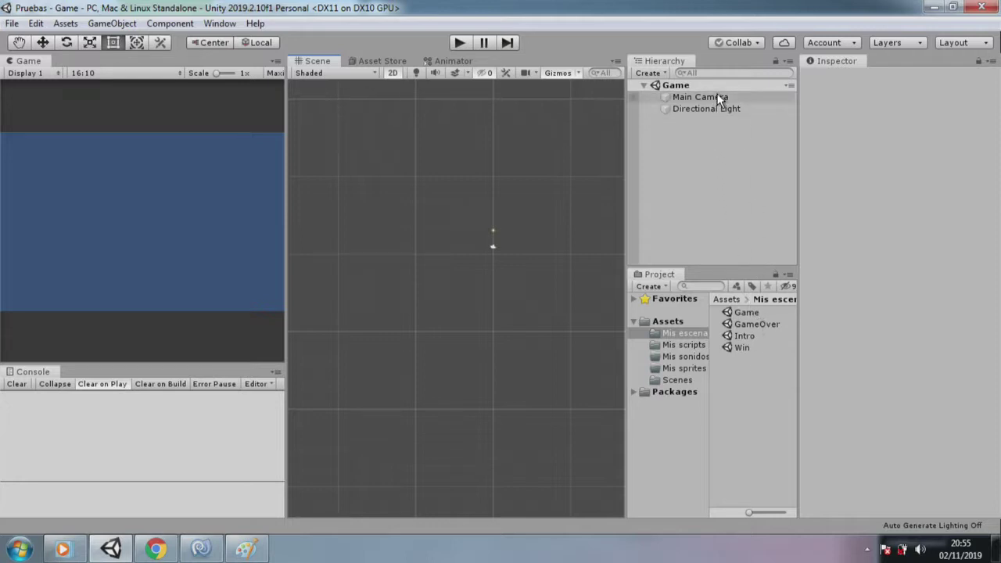
Step: Open the Intro, GameOver, Win, Intro and Game scenes in turn from the Project panel
click(755, 312)
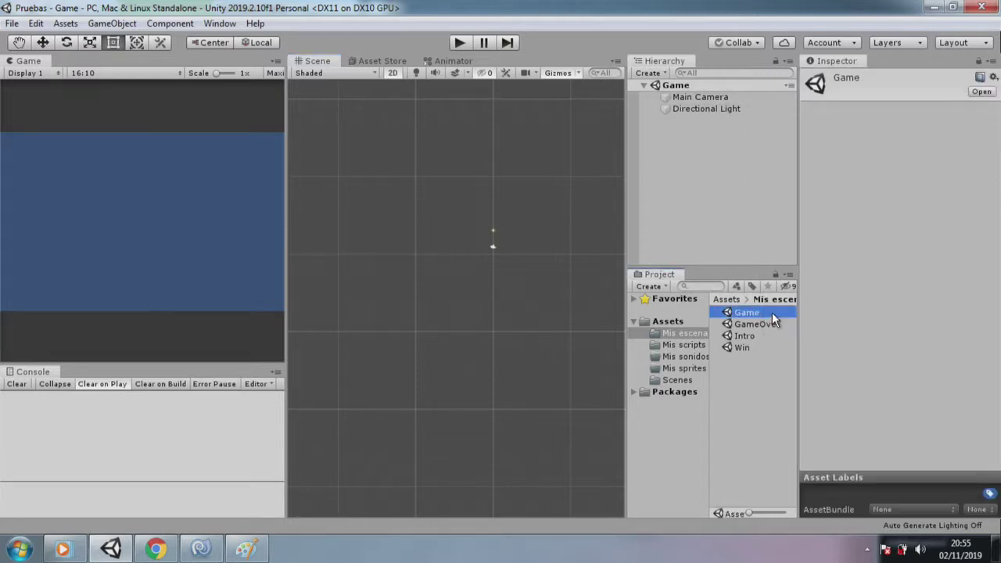
double_click(749, 336)
click(750, 348)
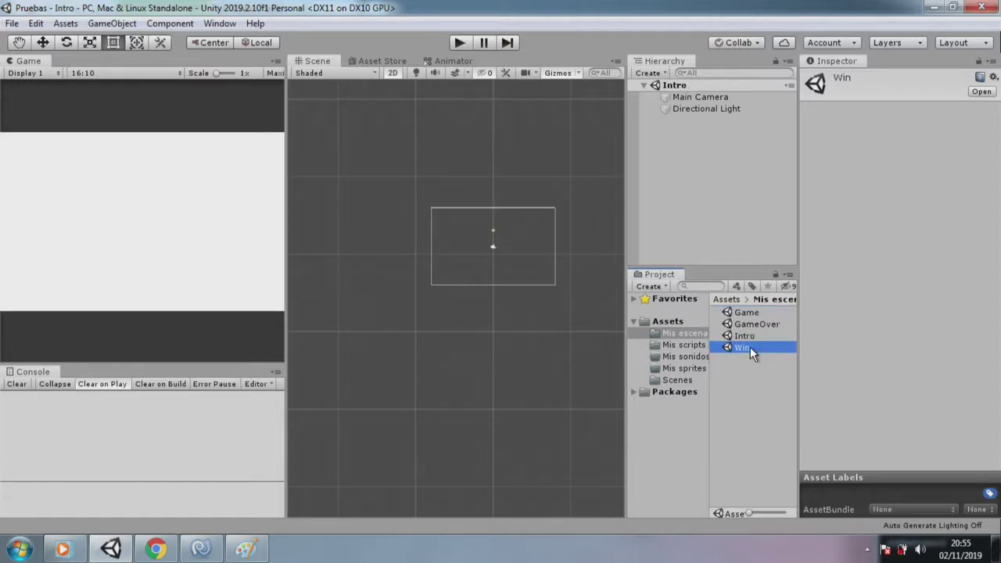
double_click(753, 323)
double_click(749, 348)
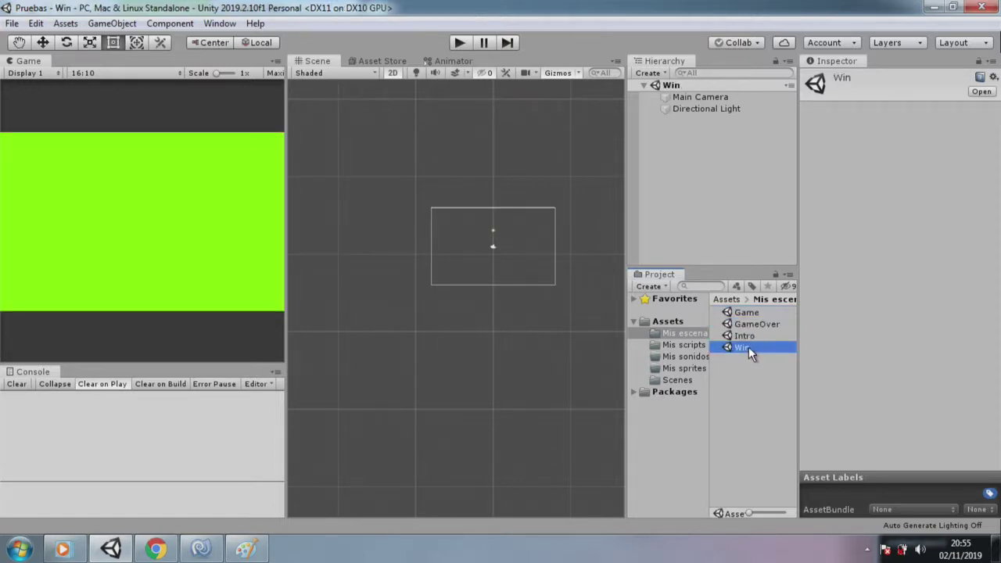
double_click(750, 336)
double_click(755, 313)
Step: Reopen GameOver and then Intro, and show the empty Mis sprites folder
click(755, 324)
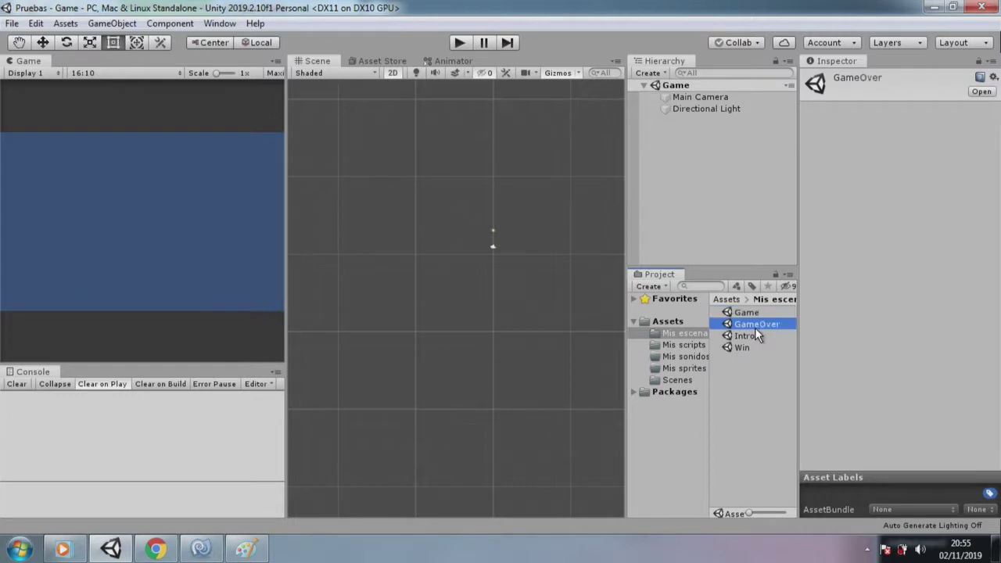
double_click(755, 325)
double_click(752, 337)
click(751, 347)
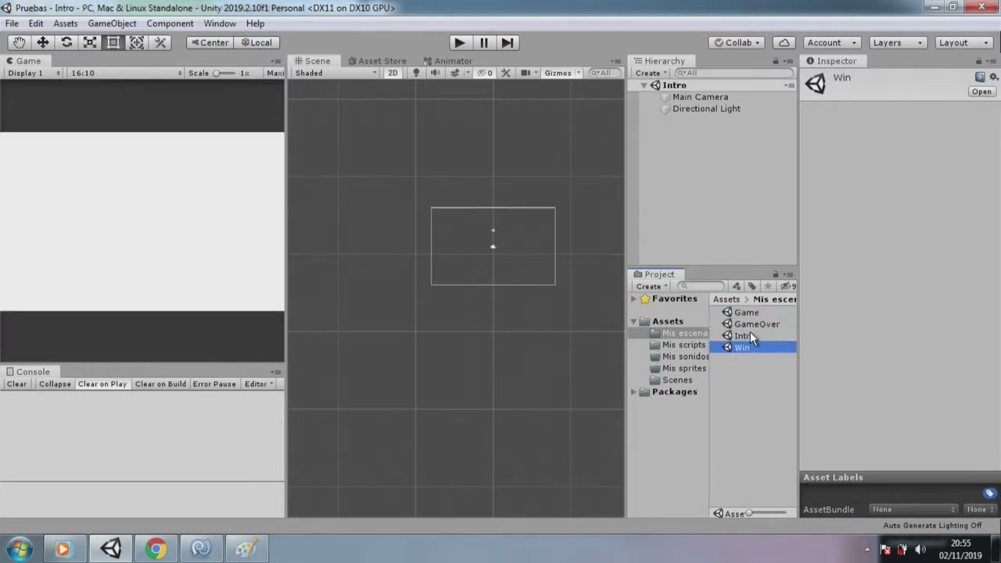
click(750, 337)
scroll(484, 241, up, 2)
scroll(496, 235, up, 1)
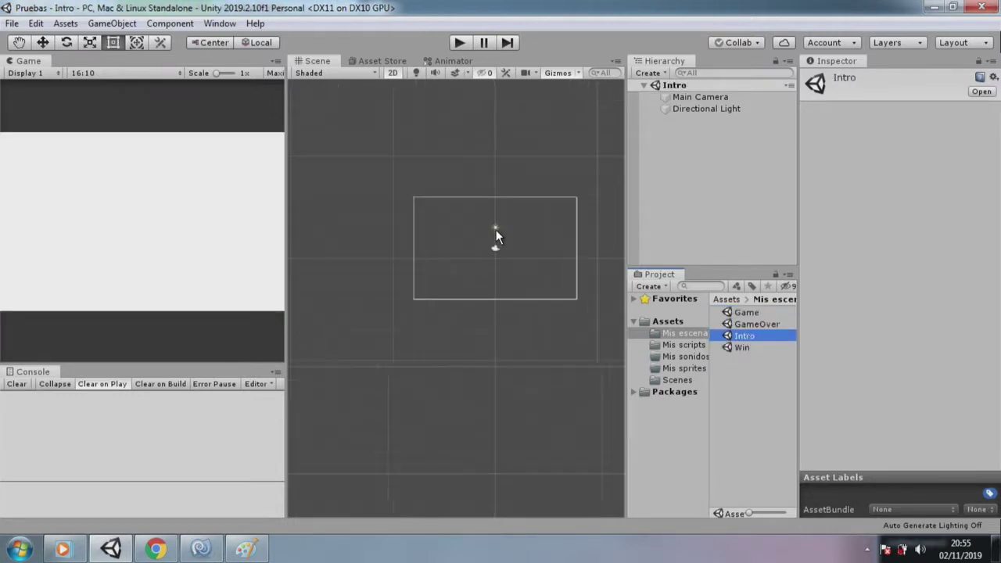
scroll(496, 230, up, 1)
scroll(496, 230, up, 1)
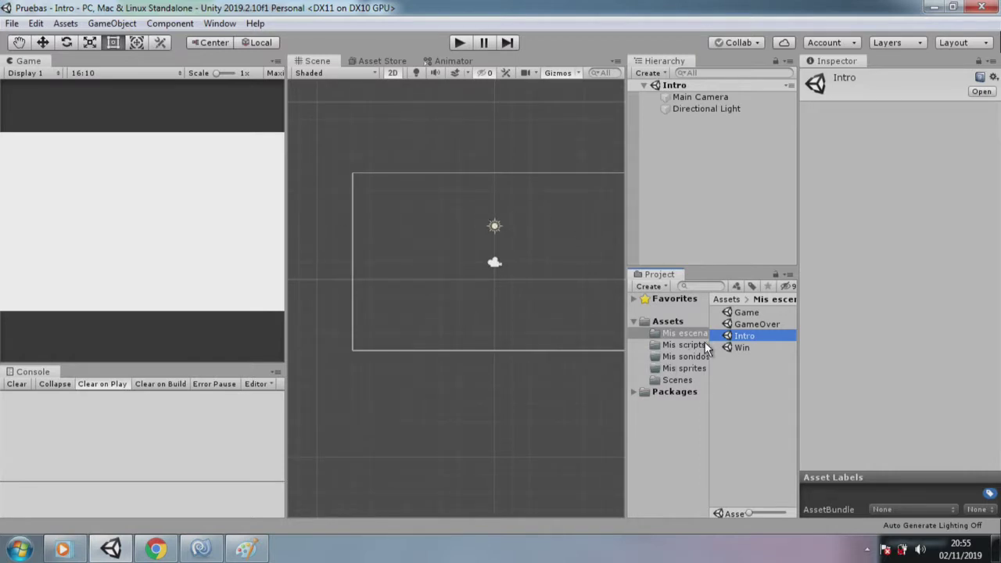
click(685, 368)
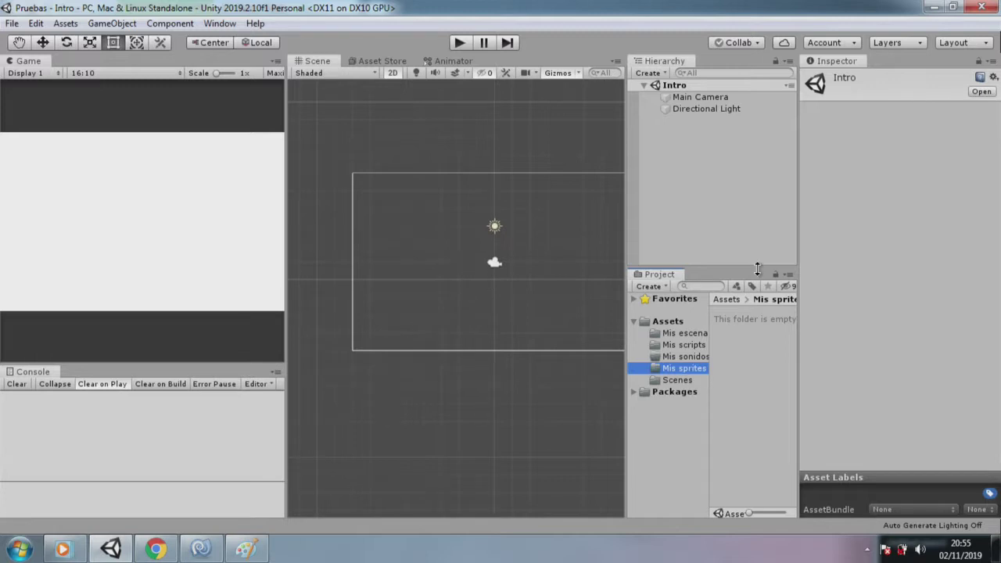
Step: Add a UI Text element from GameObject > UI > Text, which also creates a Canvas and an EventSystem
click(112, 24)
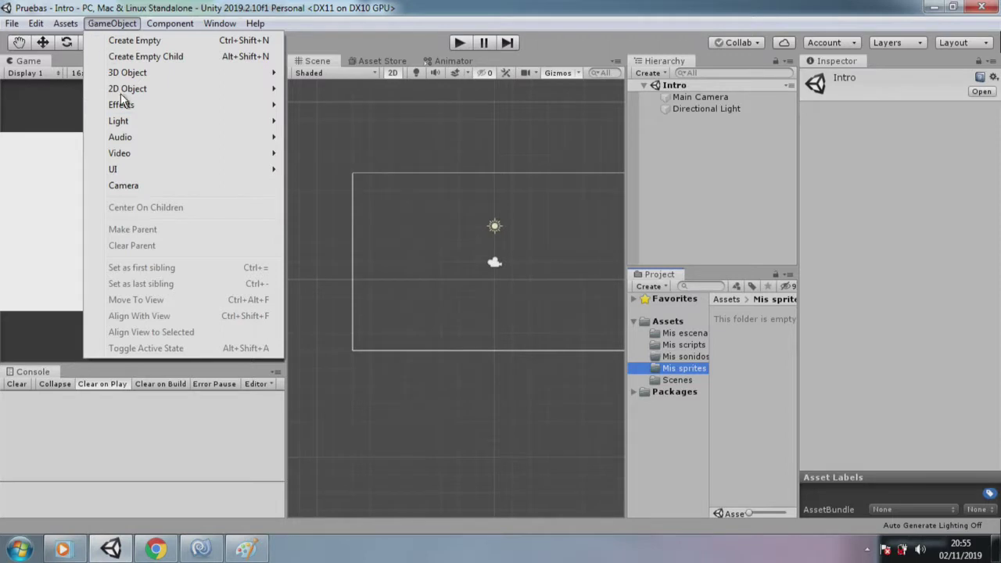
mouse_move(143, 168)
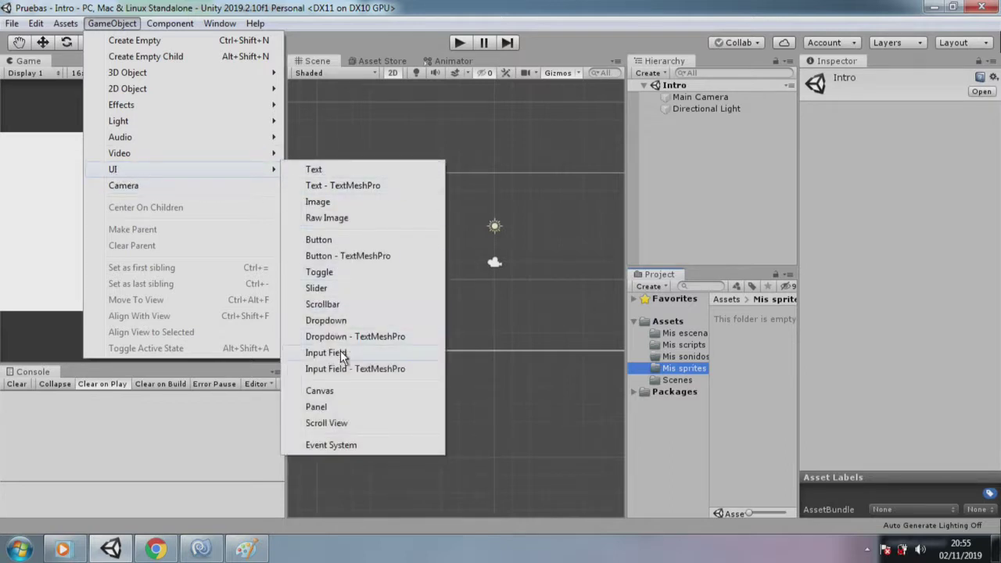
click(333, 169)
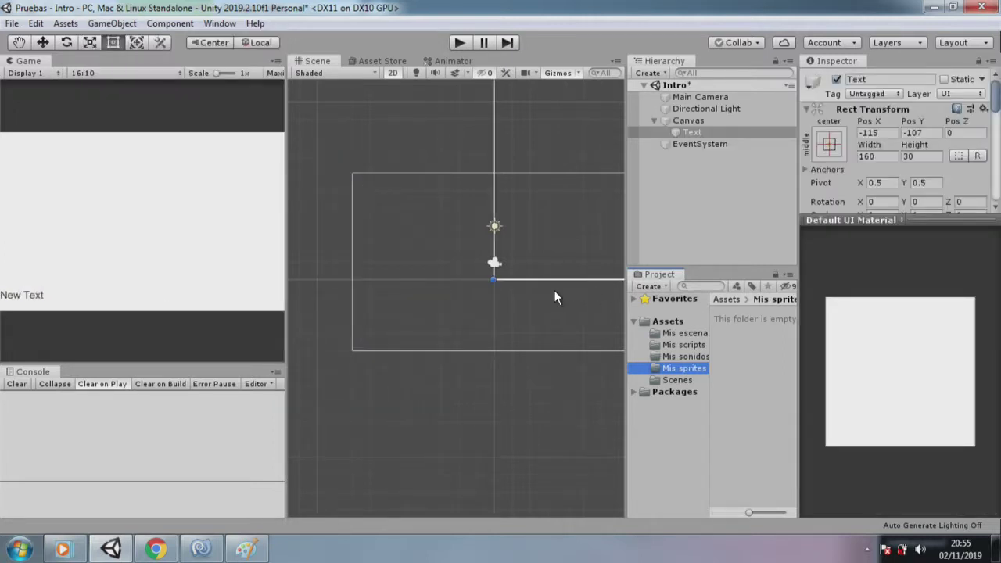
Step: Drag the New Text to about -99, -154 and frame the Canvas in view
double_click(736, 131)
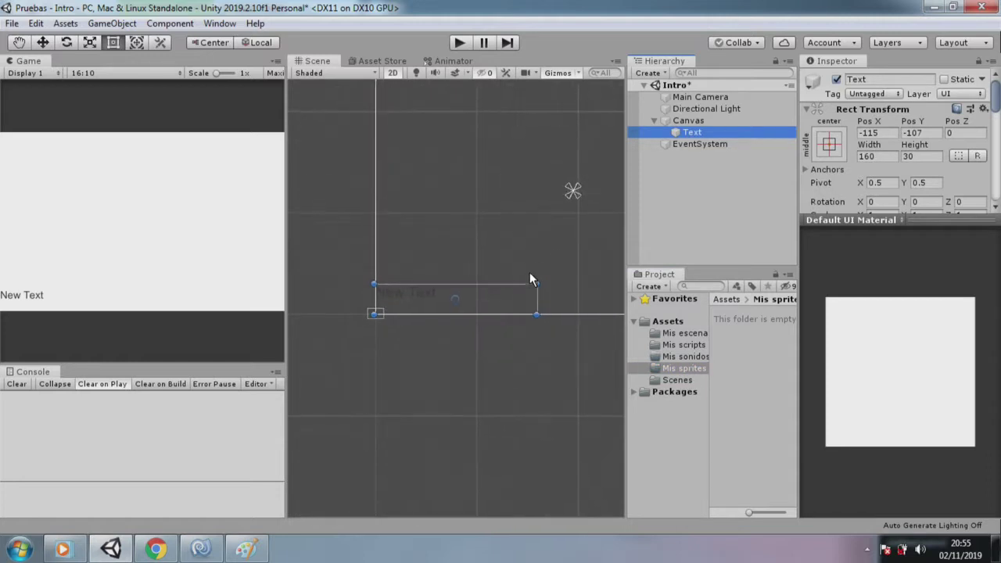
scroll(500, 298, down, 3)
scroll(411, 352, down, 2)
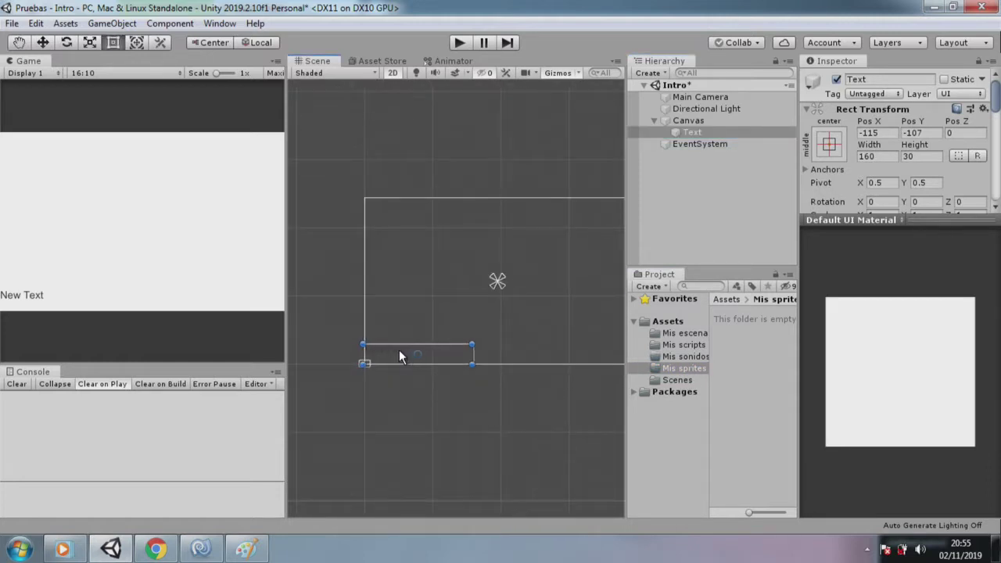
drag(399, 353, 410, 385)
scroll(519, 306, down, 2)
middle_drag(529, 302, 484, 289)
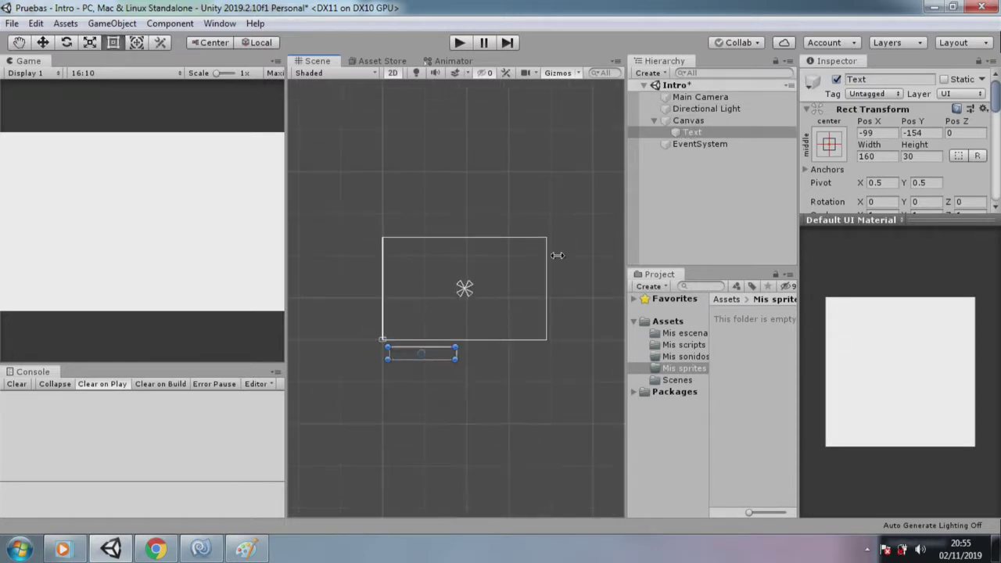
double_click(718, 122)
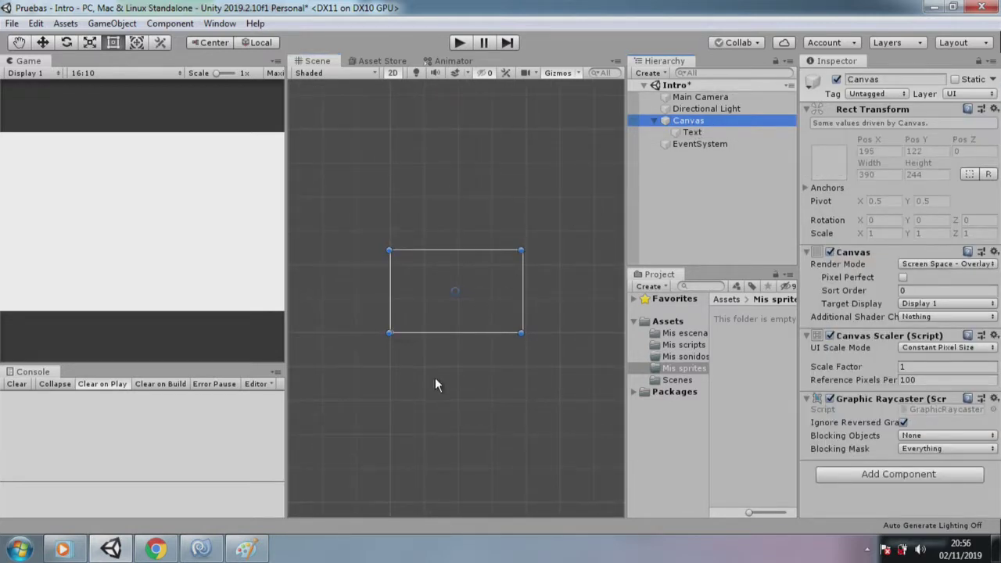
Step: Select the New Text and drag it toward the centre of the canvas
scroll(415, 289, up, 2)
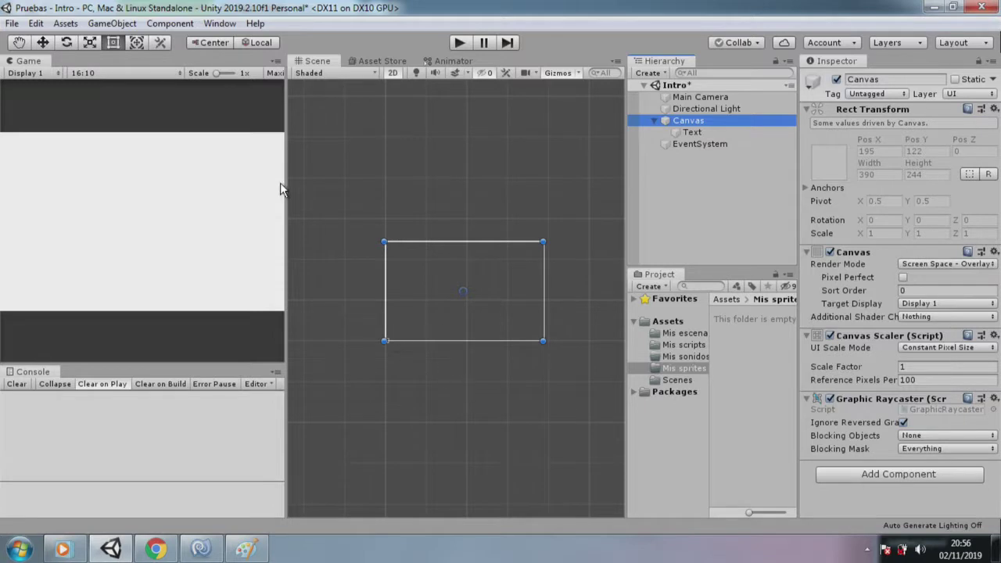
click(409, 351)
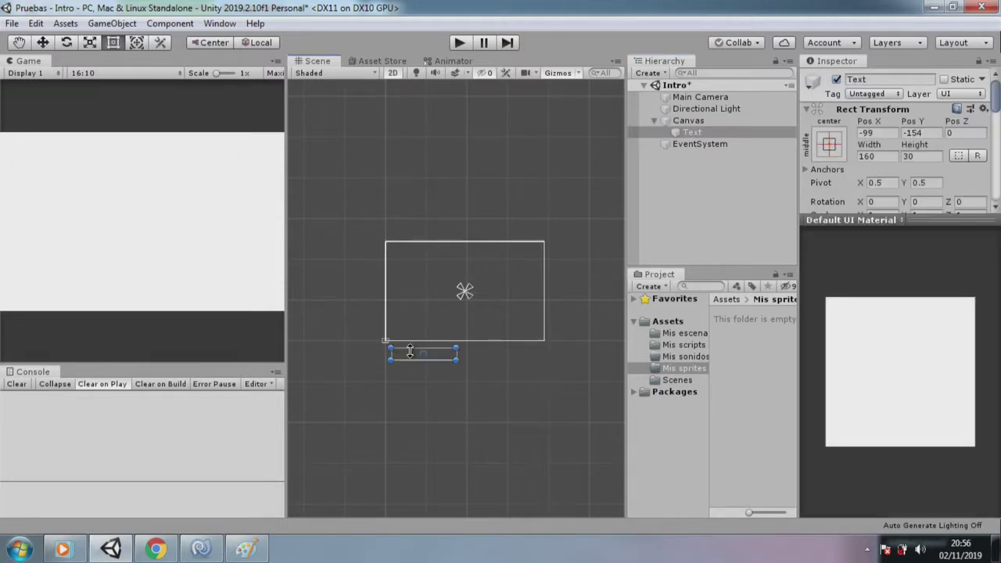
drag(407, 352, 473, 289)
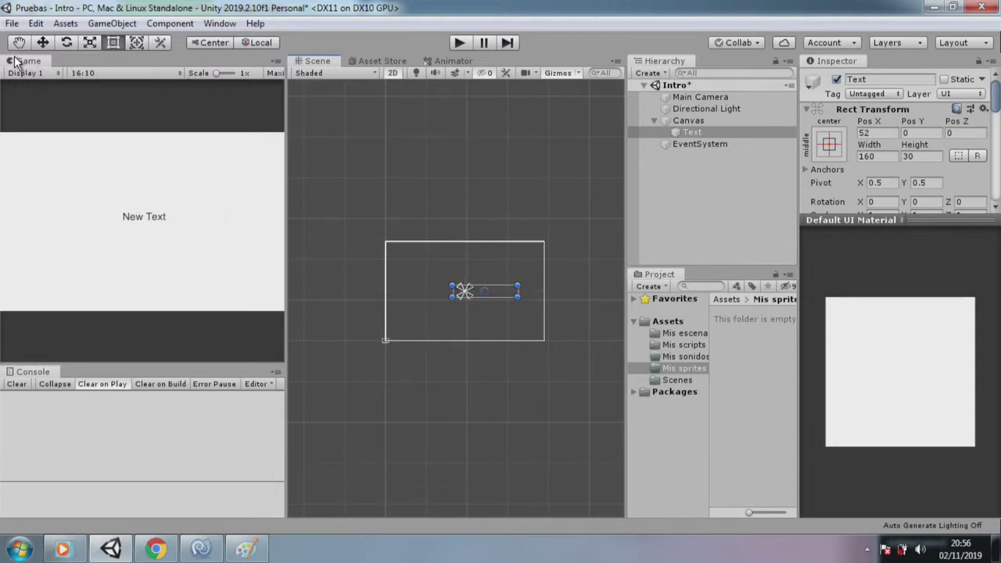
click(956, 43)
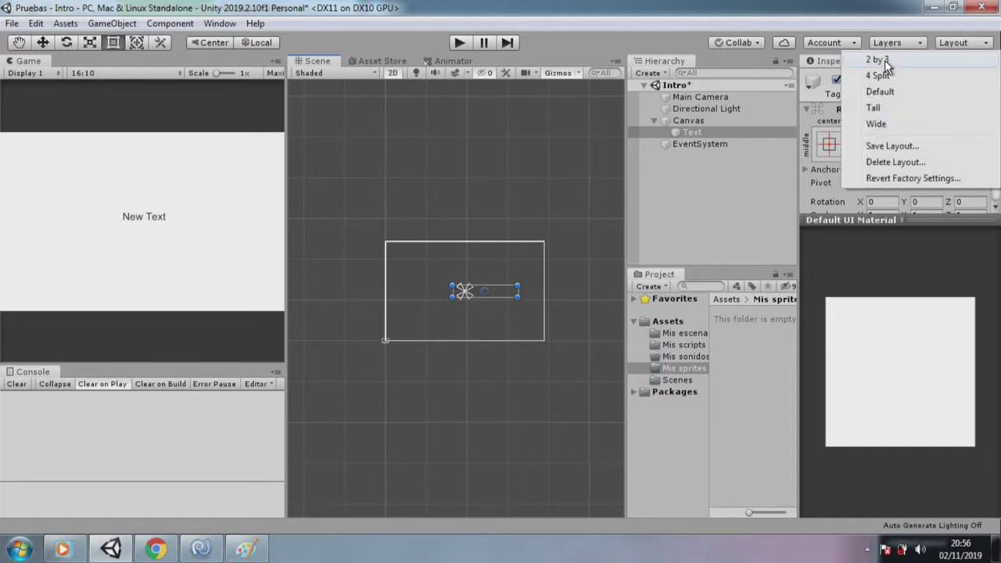
click(591, 317)
Step: Move the text up to 9.8, 60.4 and enlarge its box to 193.6 × 71.2
scroll(468, 281, up, 2)
scroll(467, 278, up, 2)
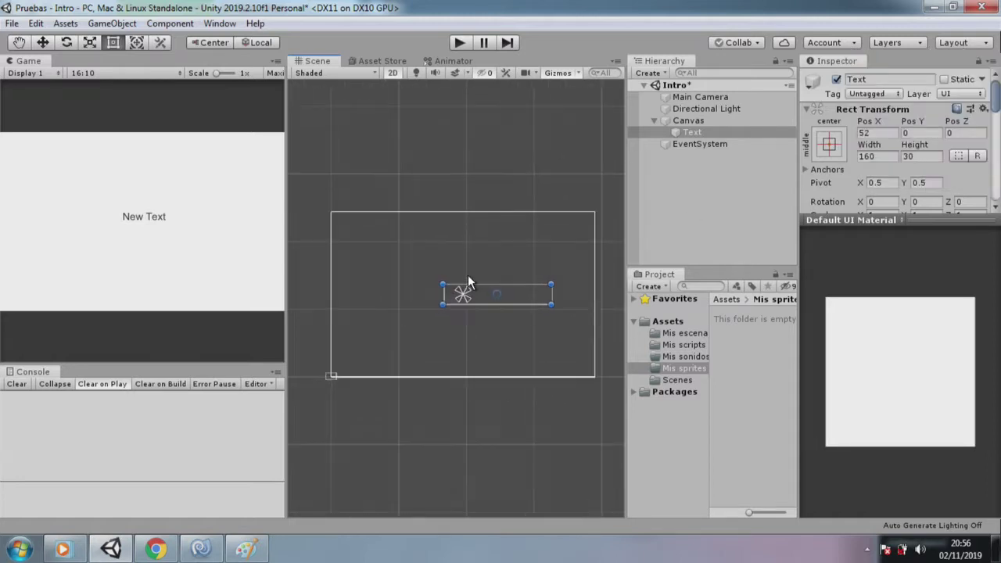
drag(483, 292, 443, 239)
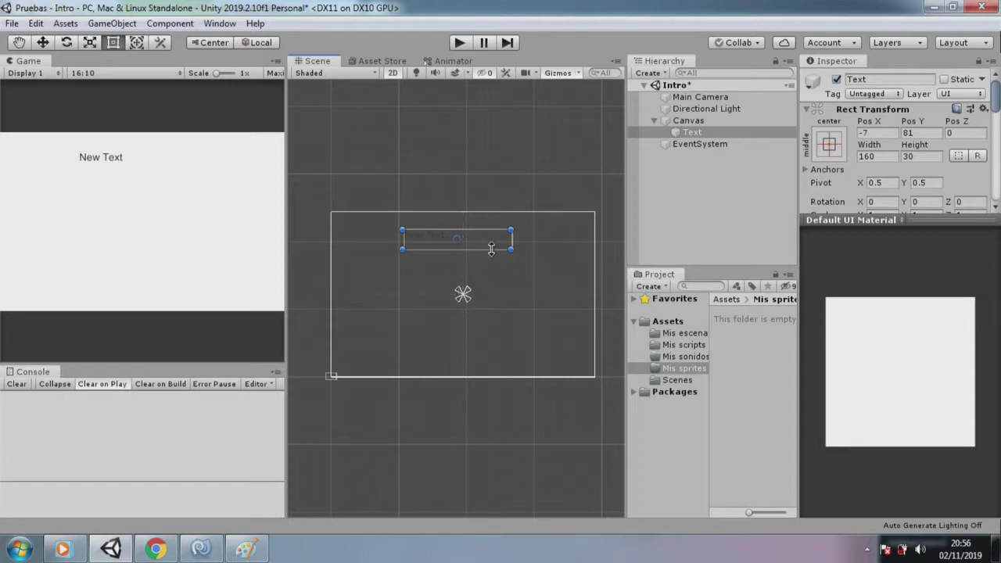
drag(510, 250, 533, 277)
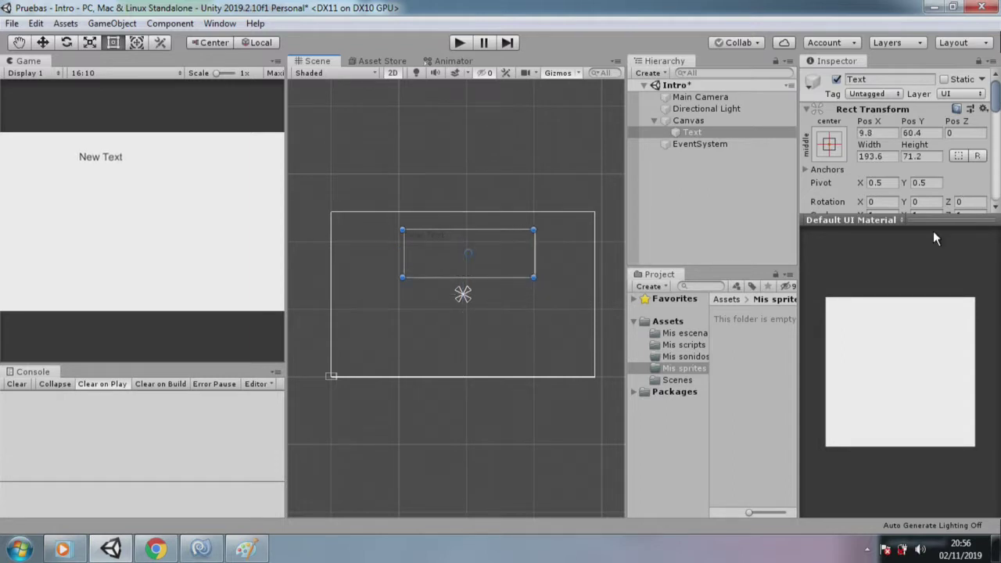
drag(935, 223, 961, 425)
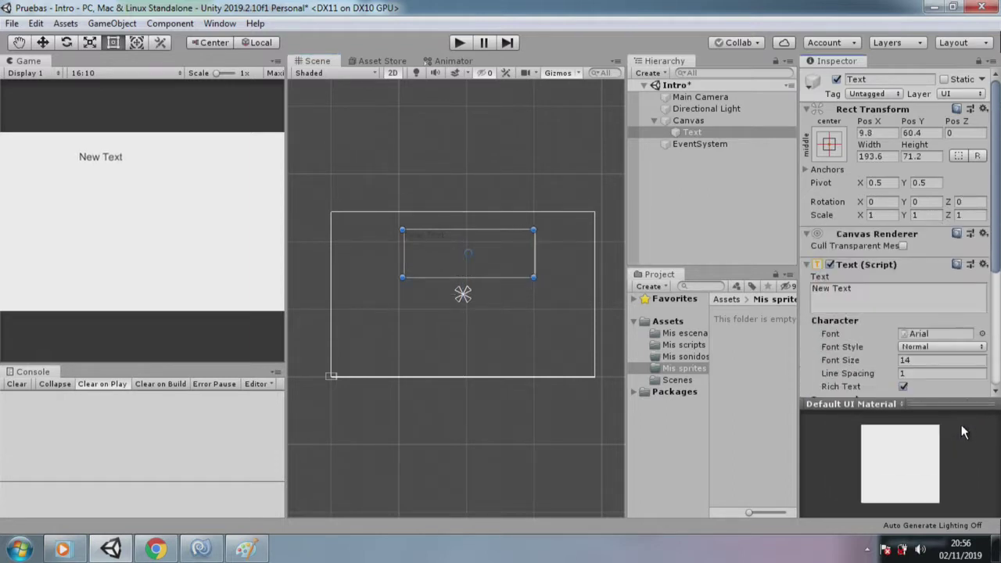
Step: Change the text to 'MI JUEGO RARO', set font size 27, and centre it at -8, 18
click(925, 309)
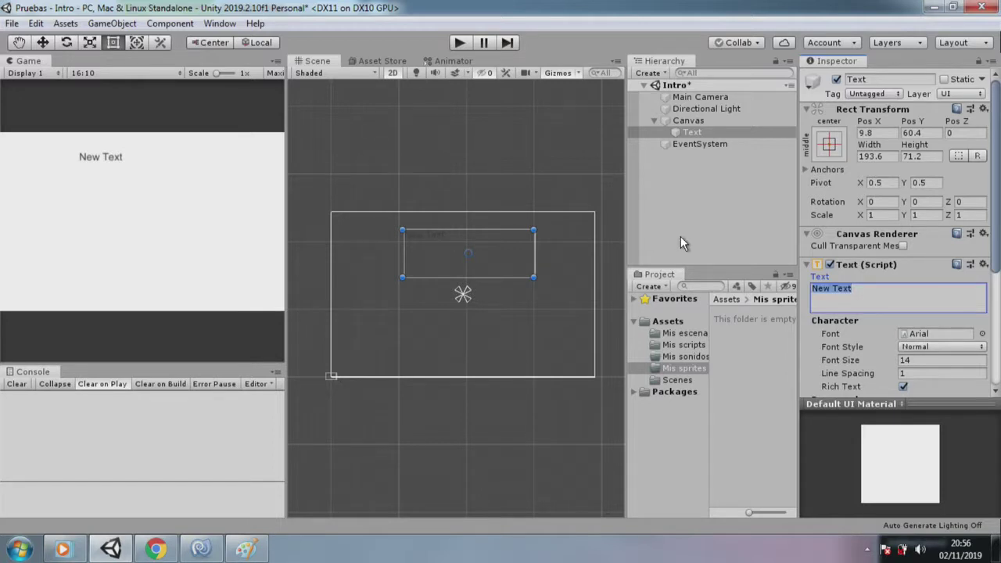
text(MI JUE)
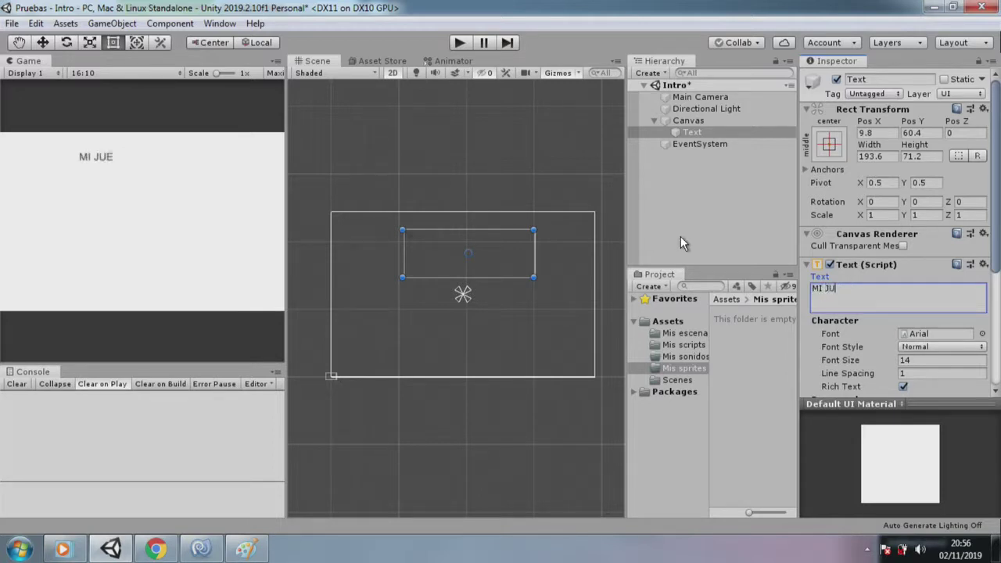
text(GO R)
text(ARO)
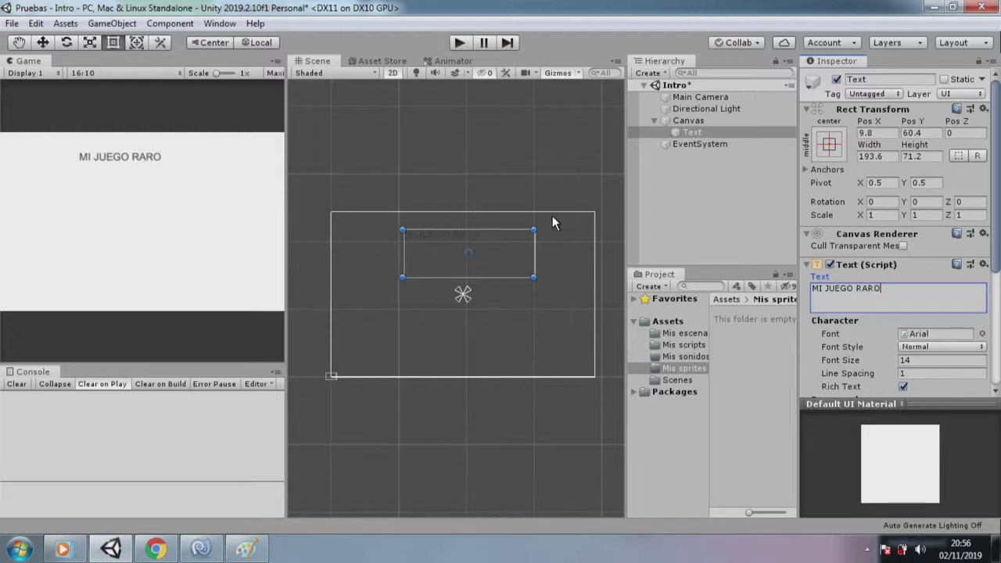
scroll(922, 224, down, 5)
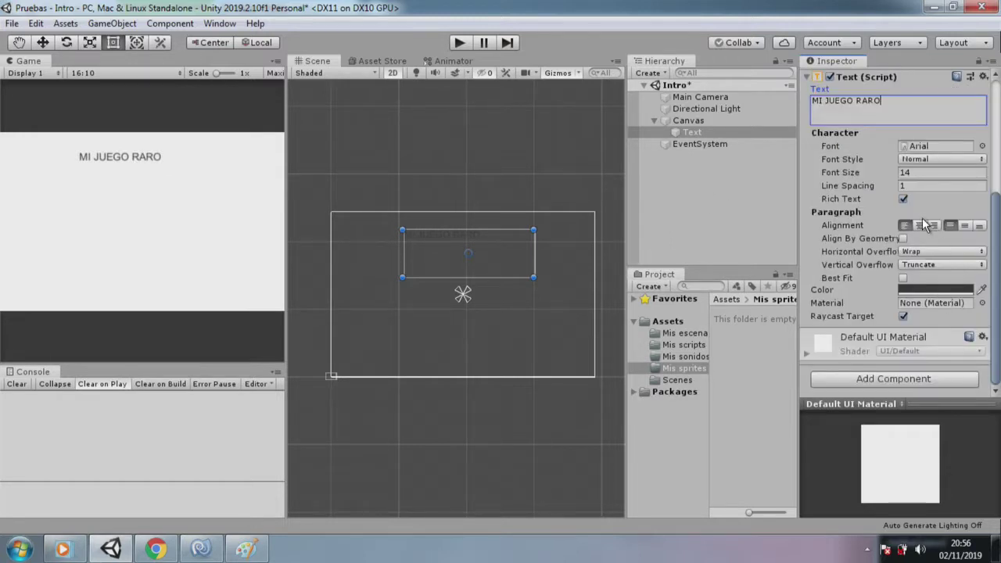
drag(482, 233, 471, 271)
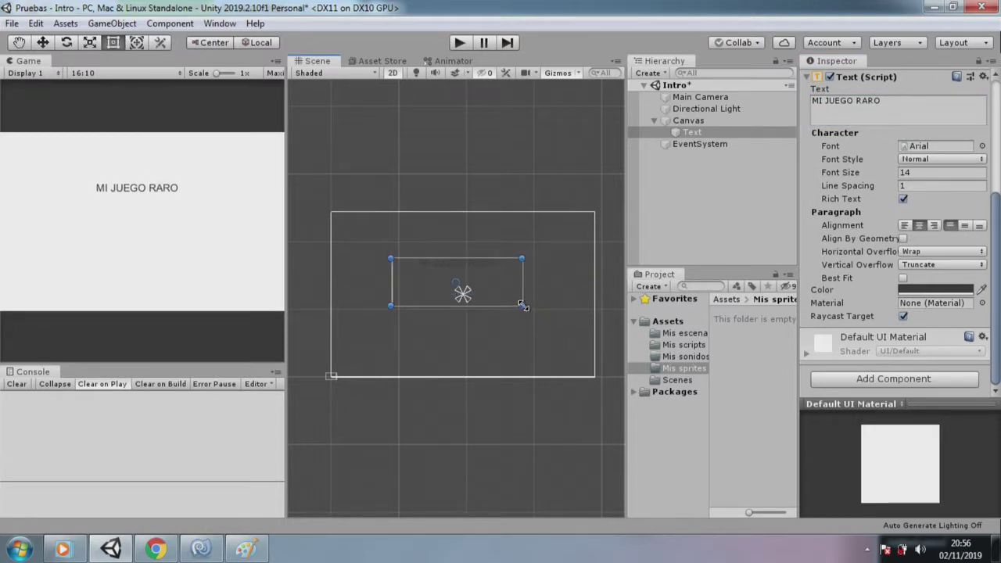
drag(883, 174, 894, 173)
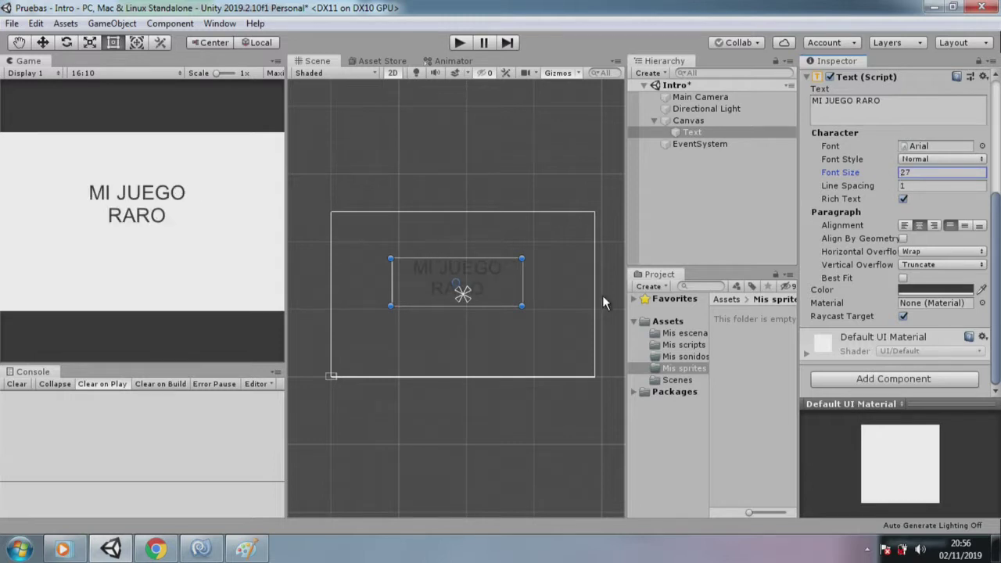
click(582, 309)
drag(431, 266, 488, 258)
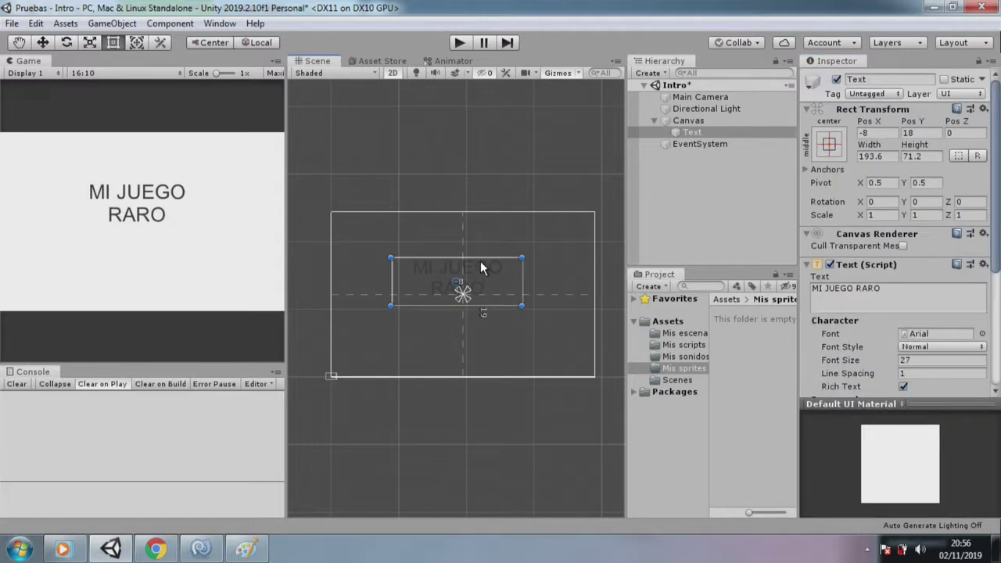
Step: Create a UI Button and place it below the title at 0, -51
click(102, 23)
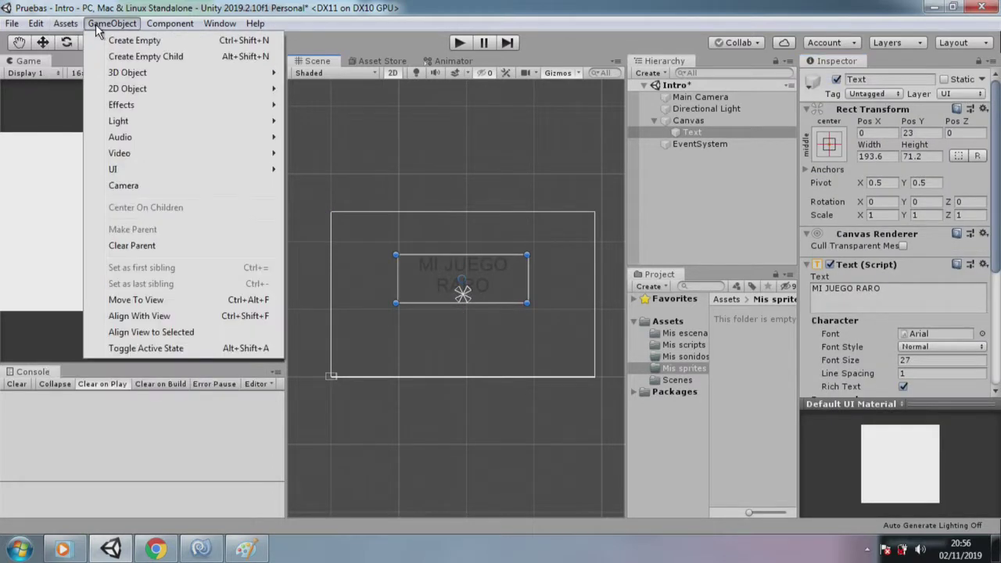
mouse_move(215, 170)
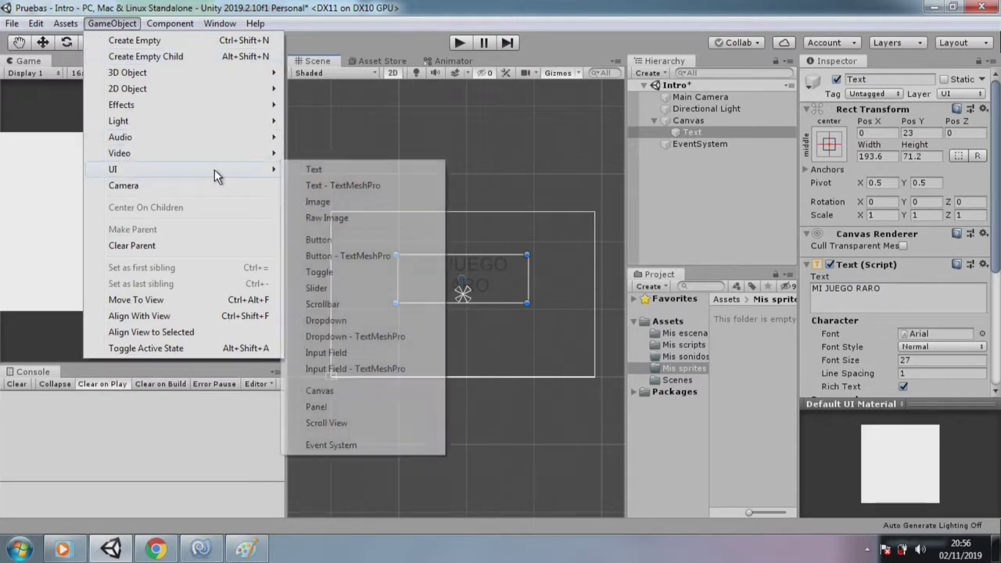
click(336, 241)
drag(491, 233, 500, 267)
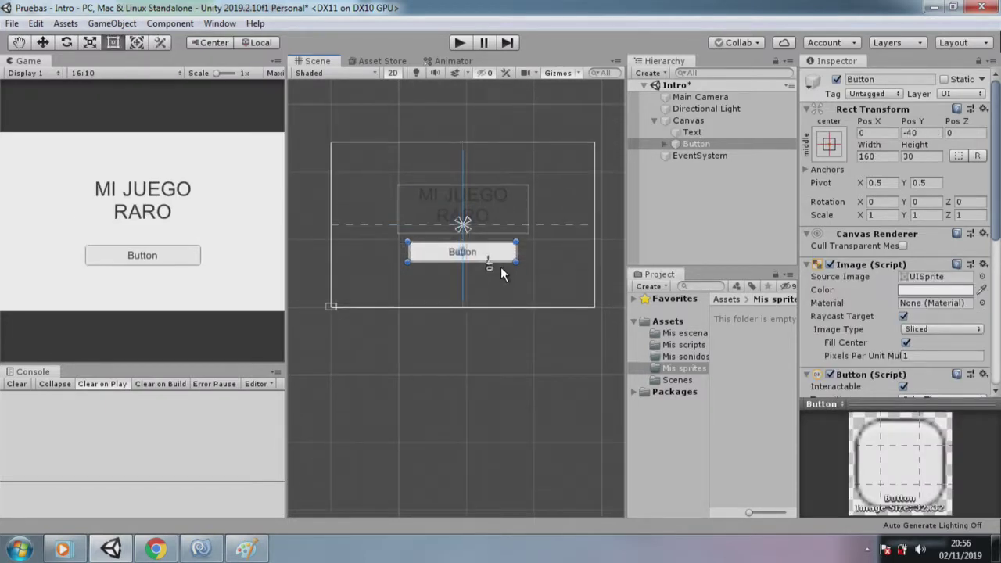
Step: Change the button's child Text label from Button to JUGAR
click(664, 144)
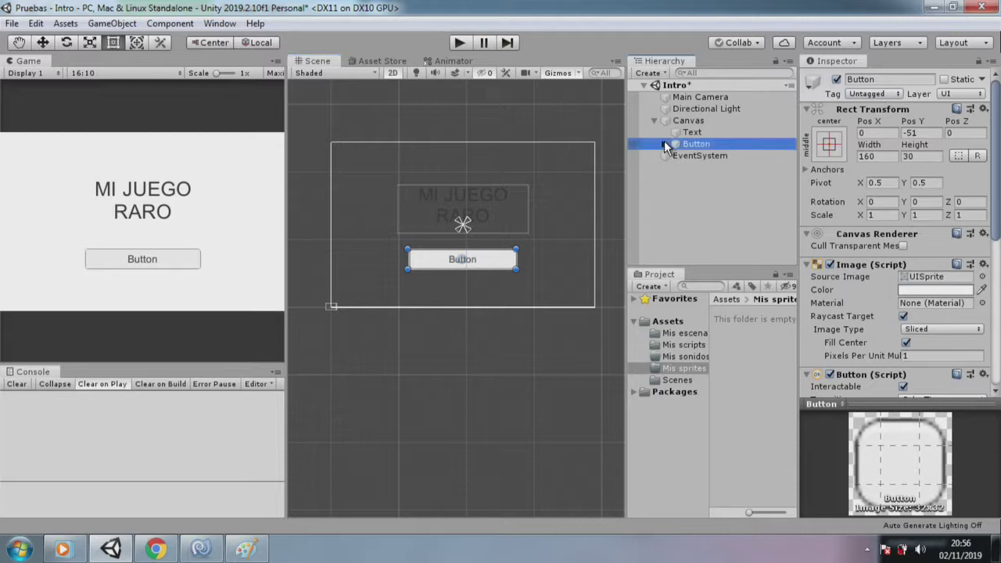
click(695, 154)
click(875, 292)
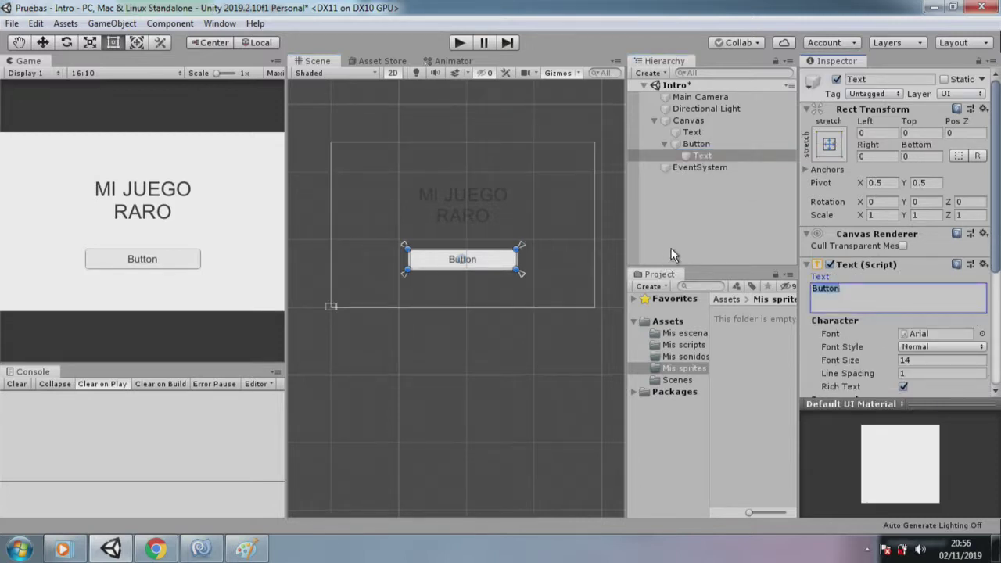
key(BackSpace)
text(eNTRA)
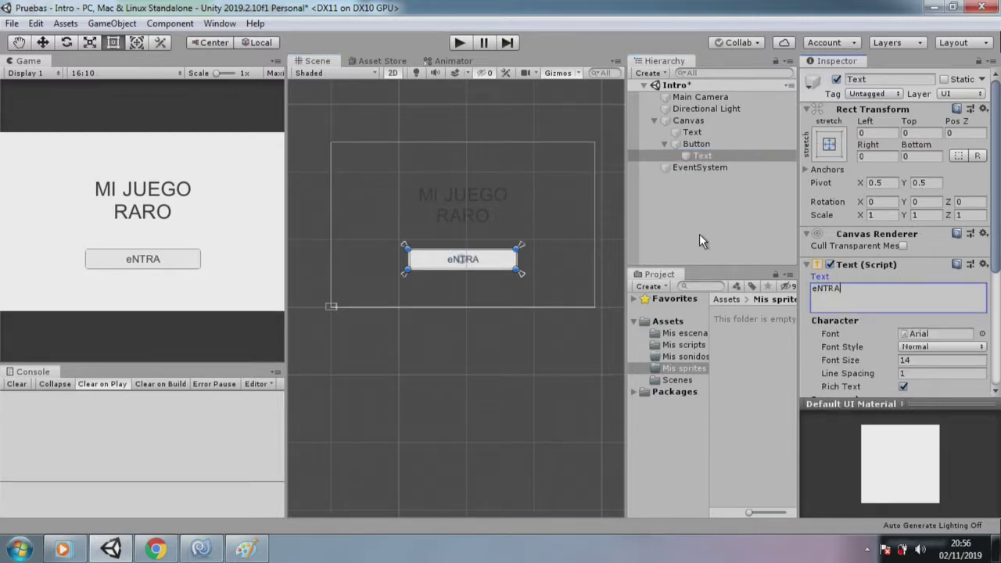
key(BackSpace)
key(BackSpace)
key(BackSpace)
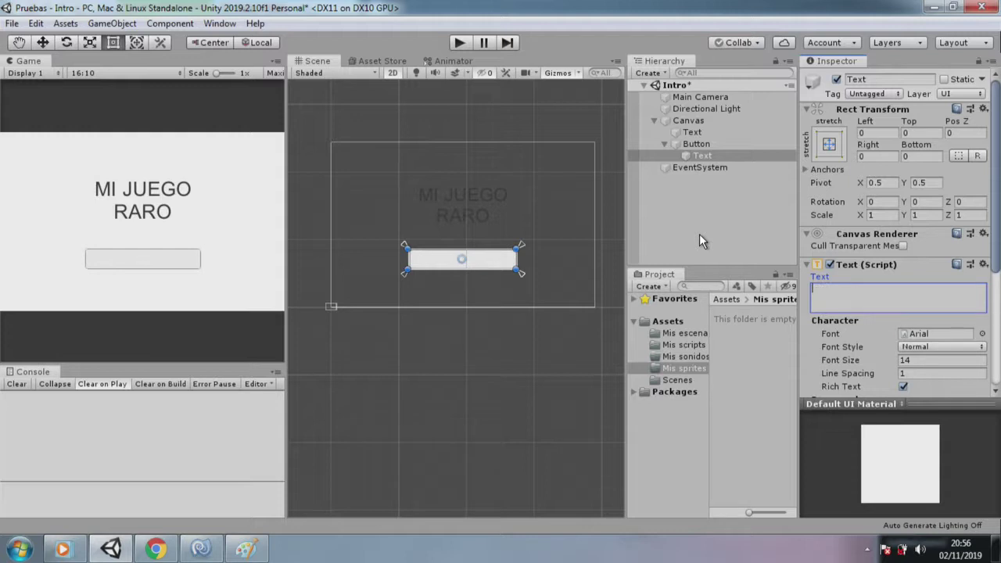
text(ini)
key(BackSpace)
key(BackSpace)
key(BackSpace)
text(JUGAR)
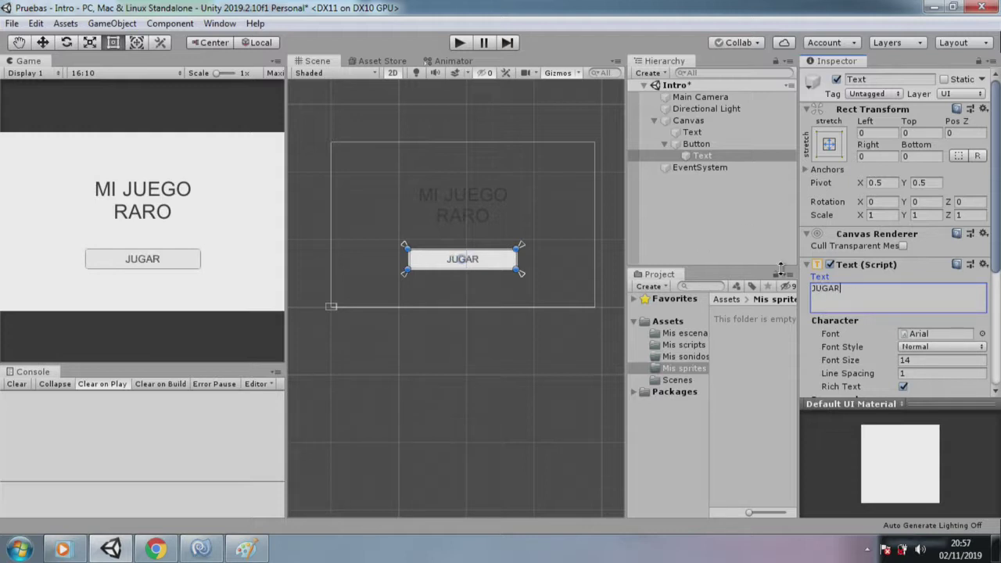
click(561, 311)
click(499, 259)
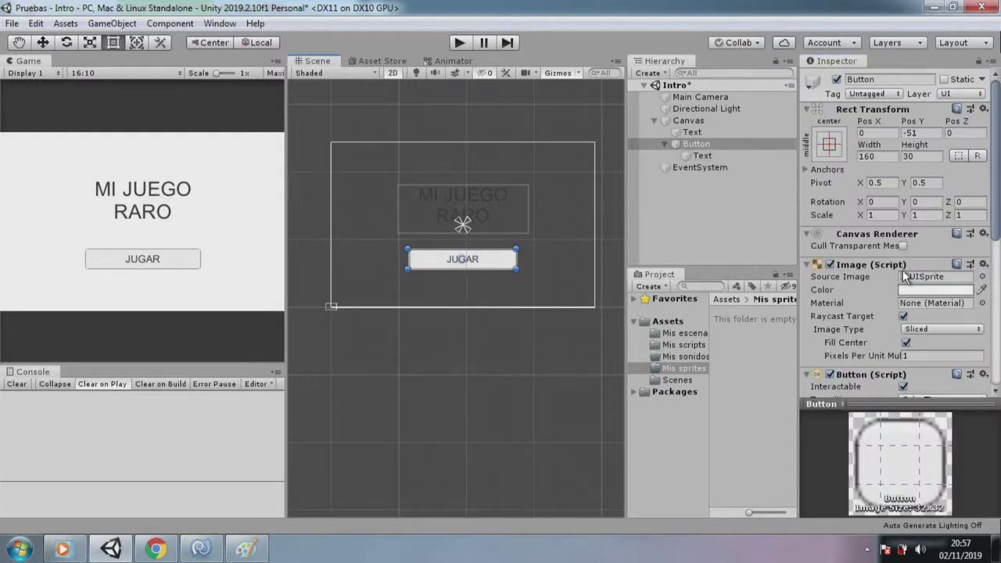
Step: Set the button's Image colour to black (000000)
click(939, 289)
click(781, 263)
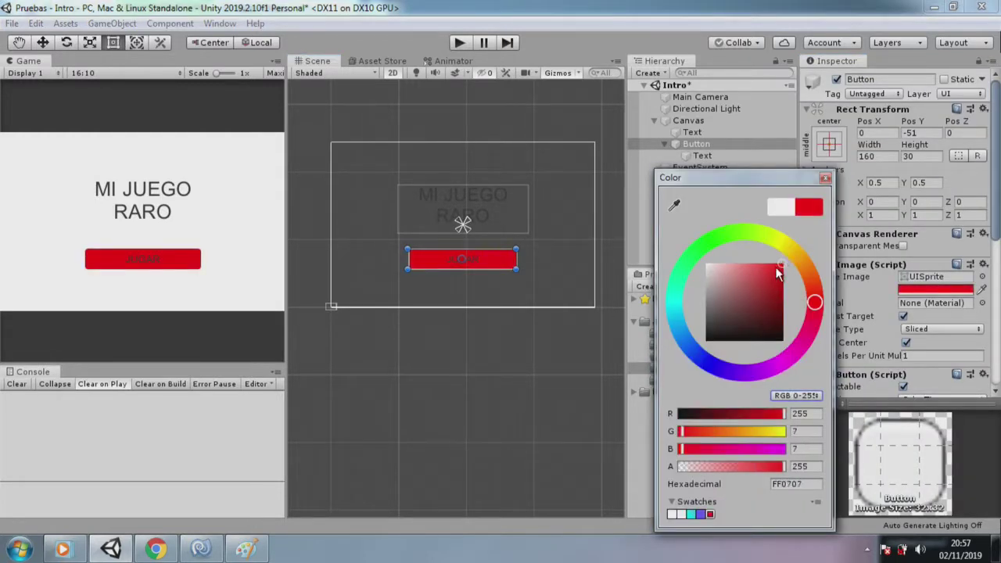
drag(781, 264, 761, 341)
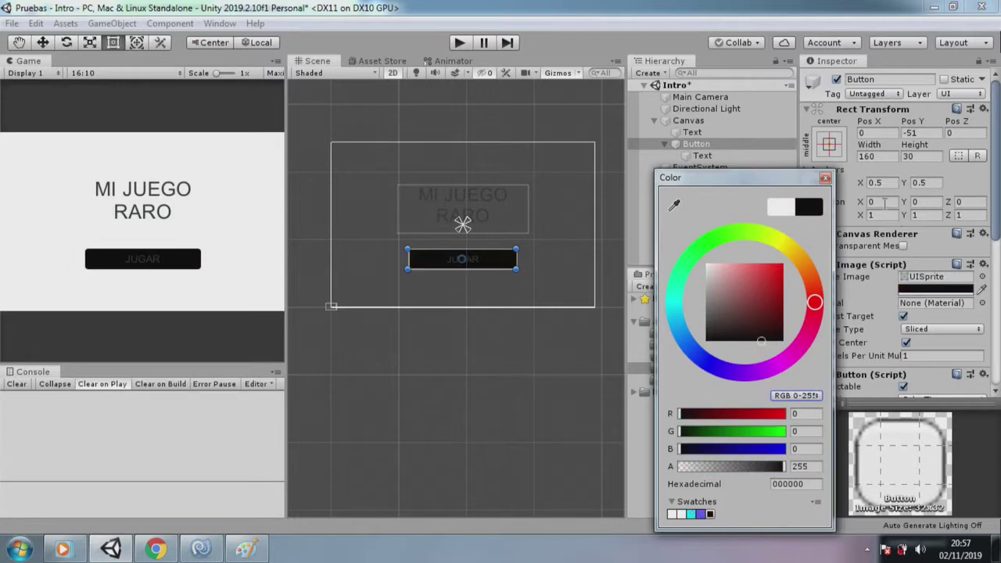
click(826, 179)
Step: Make the JUGAR label text white
click(716, 155)
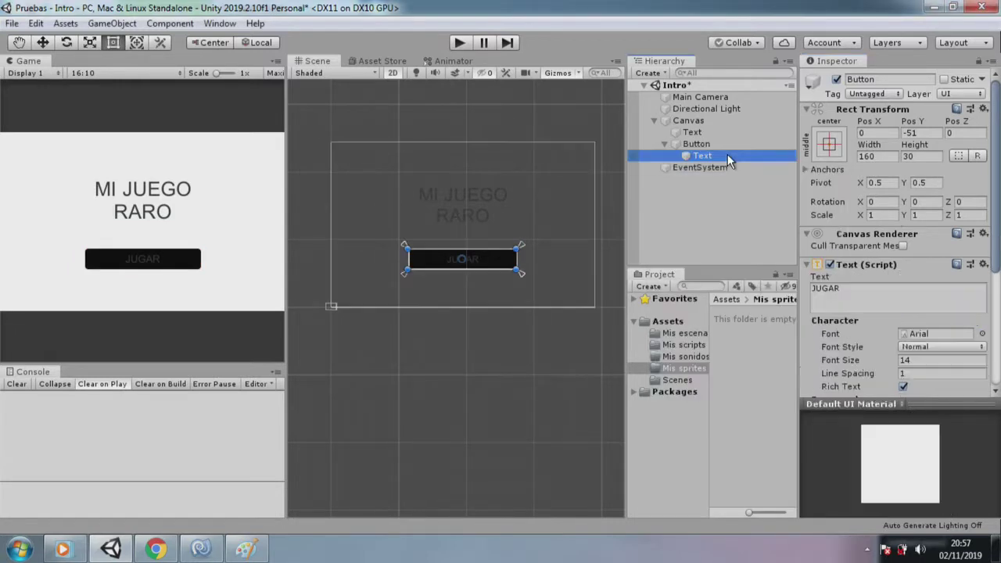
scroll(888, 290, down, 5)
click(915, 291)
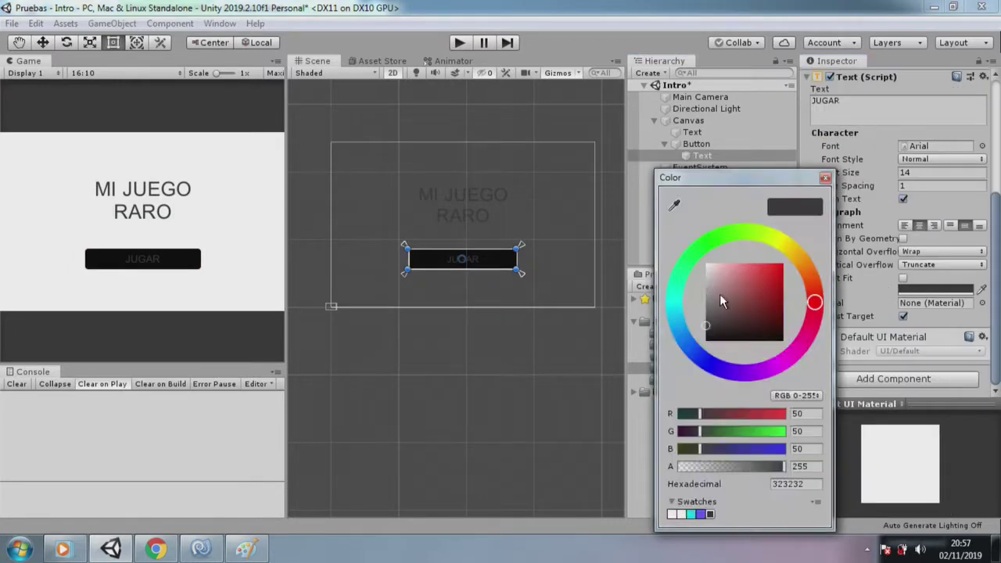
drag(720, 294, 703, 252)
click(826, 178)
click(732, 144)
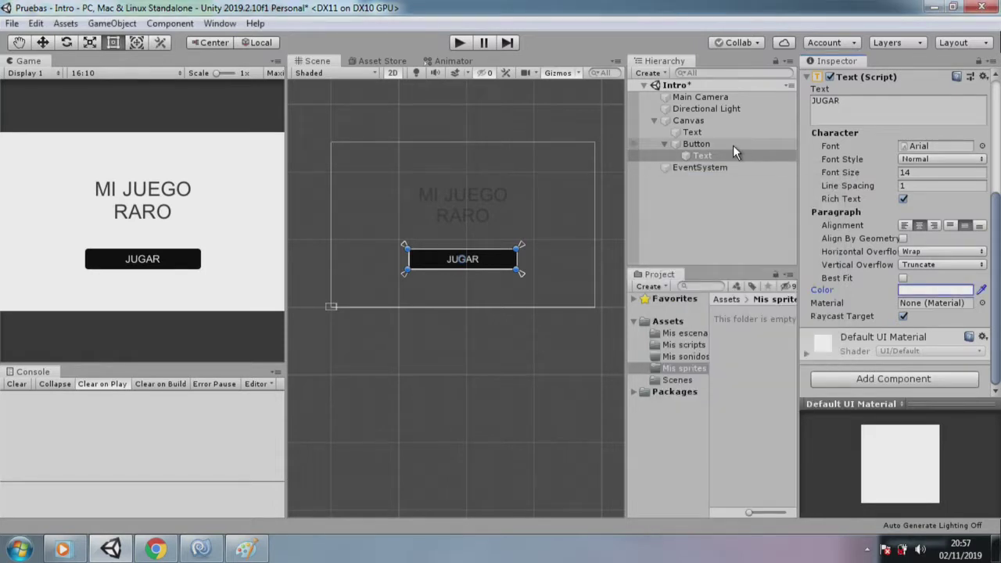
Step: Rename the Button object to BotonJugar
scroll(996, 157, up, 5)
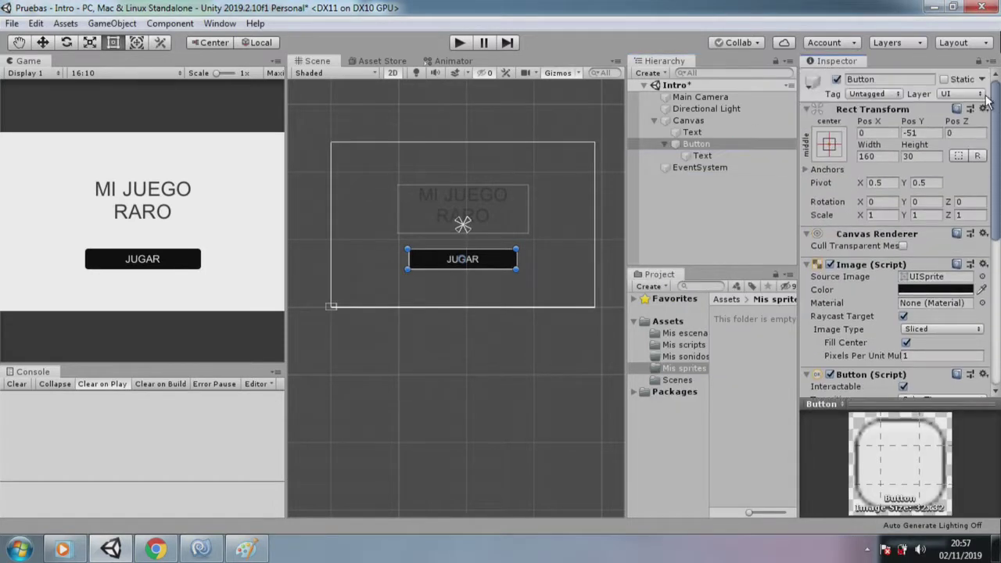
click(906, 81)
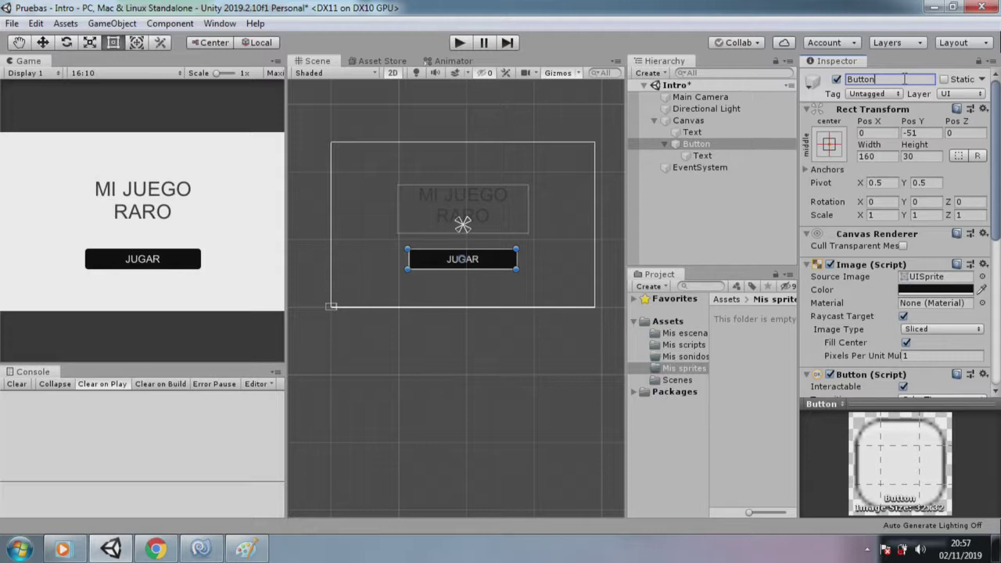
key(BackSpace)
key(BackSpace)
key(BackSpace)
text(tonJuga)
text(r)
key(Return)
Step: Rename the title Text object to TextoTitulo and frame the JUGAR button in the Scene view
click(692, 132)
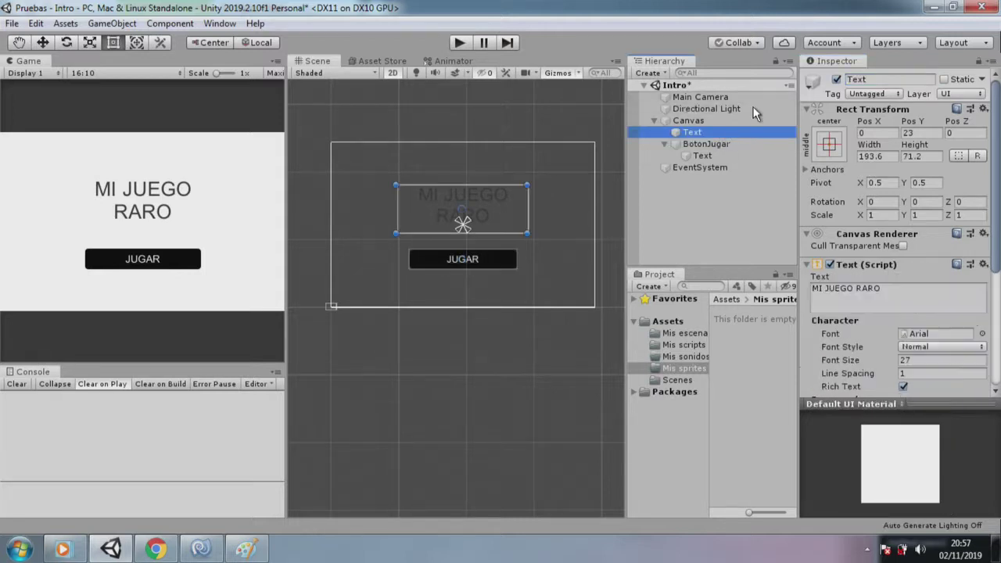
click(898, 79)
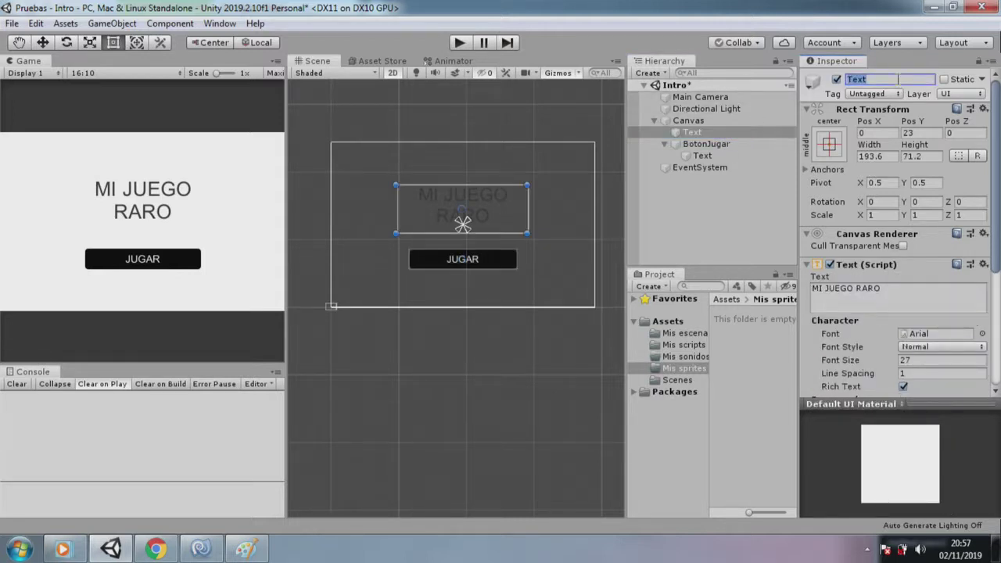
click(898, 79)
text(tulo)
click(702, 155)
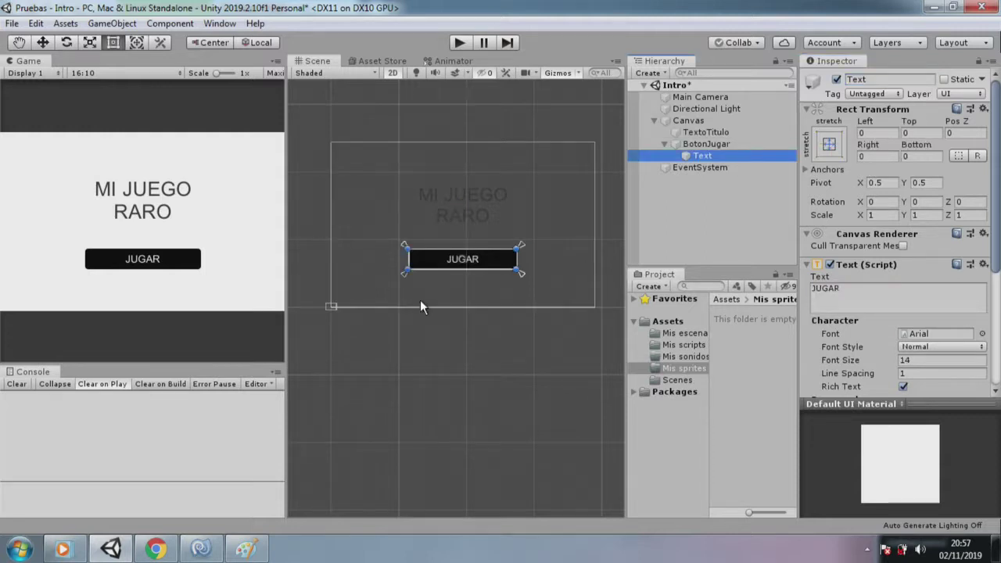
key(f)
click(754, 144)
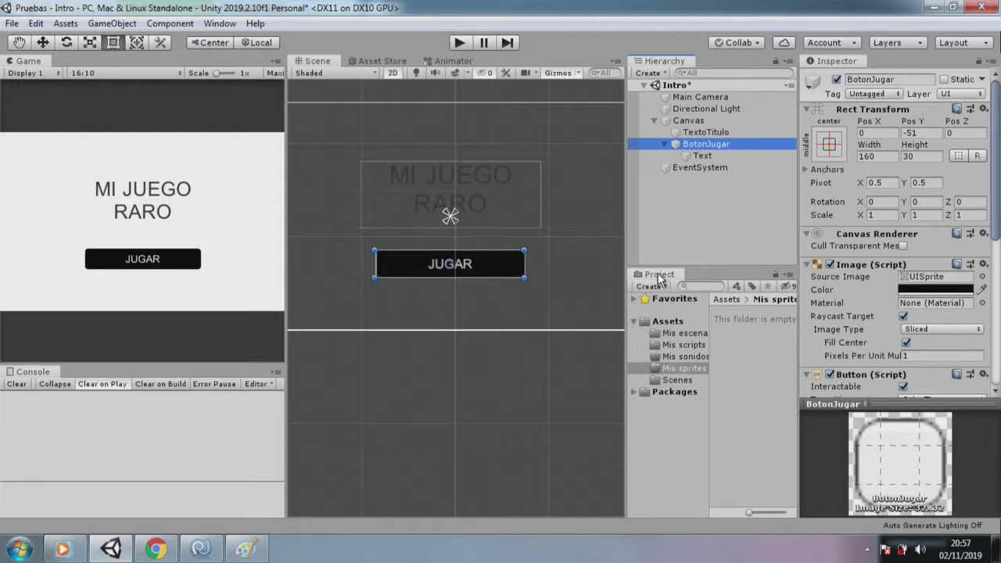
Step: In the Mis scripts folder, create a C# script named EventosBotones
click(998, 198)
drag(998, 198, 999, 332)
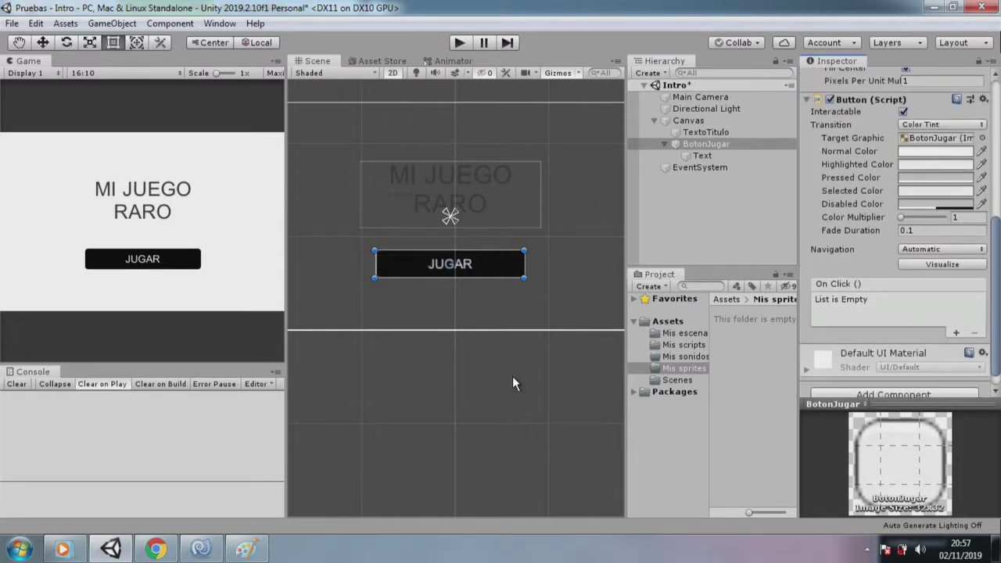
click(701, 342)
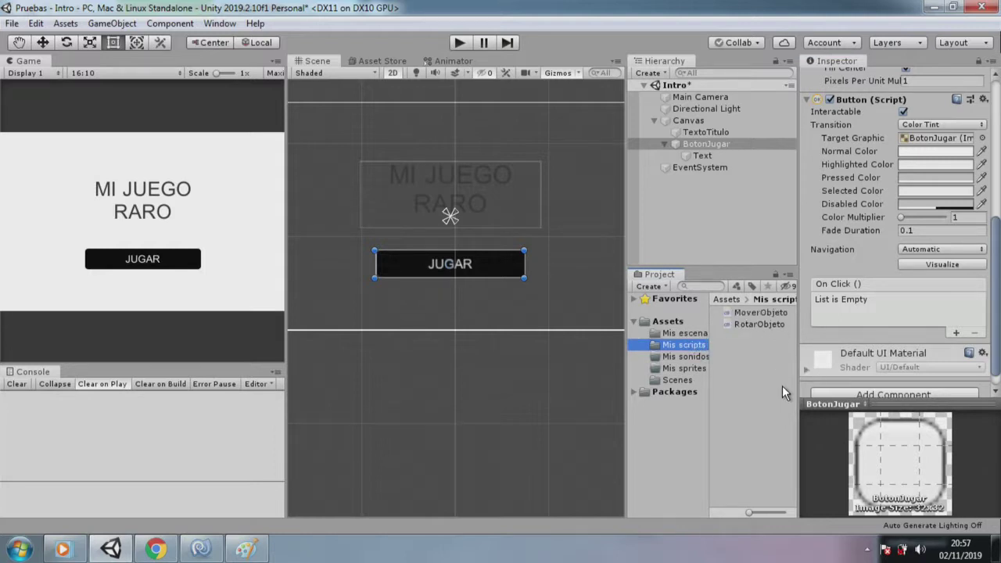
right_click(756, 357)
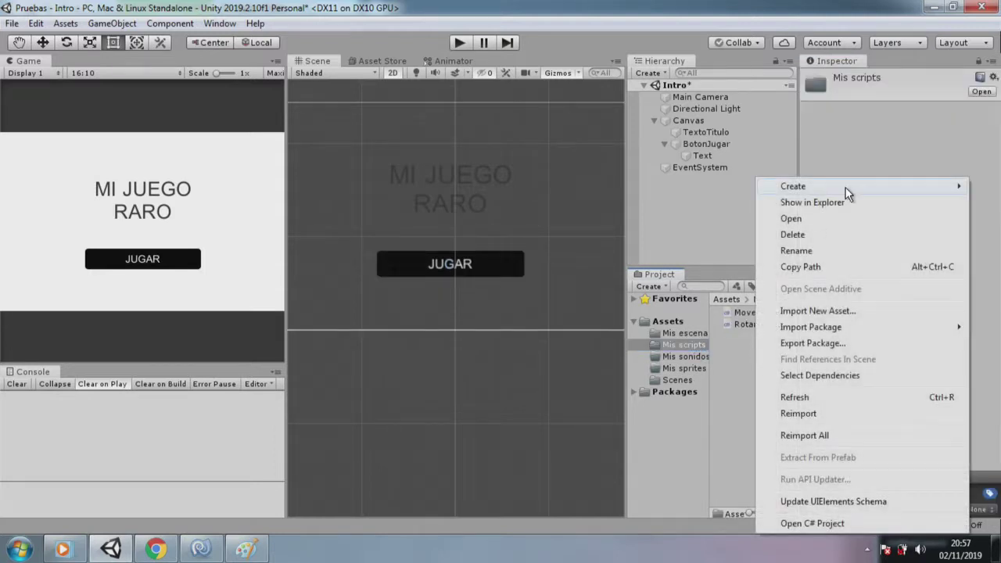
mouse_move(846, 188)
click(657, 44)
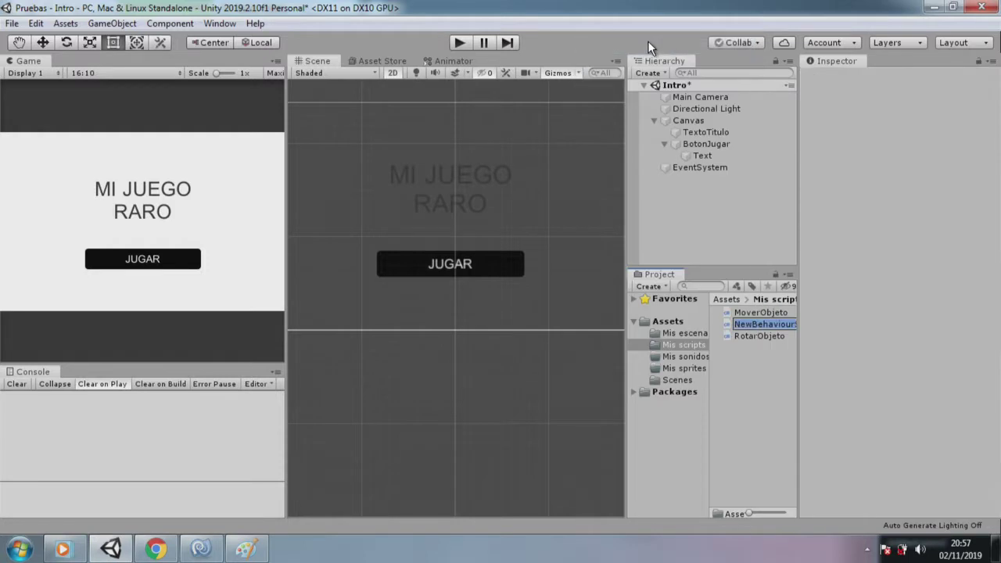
text(Even)
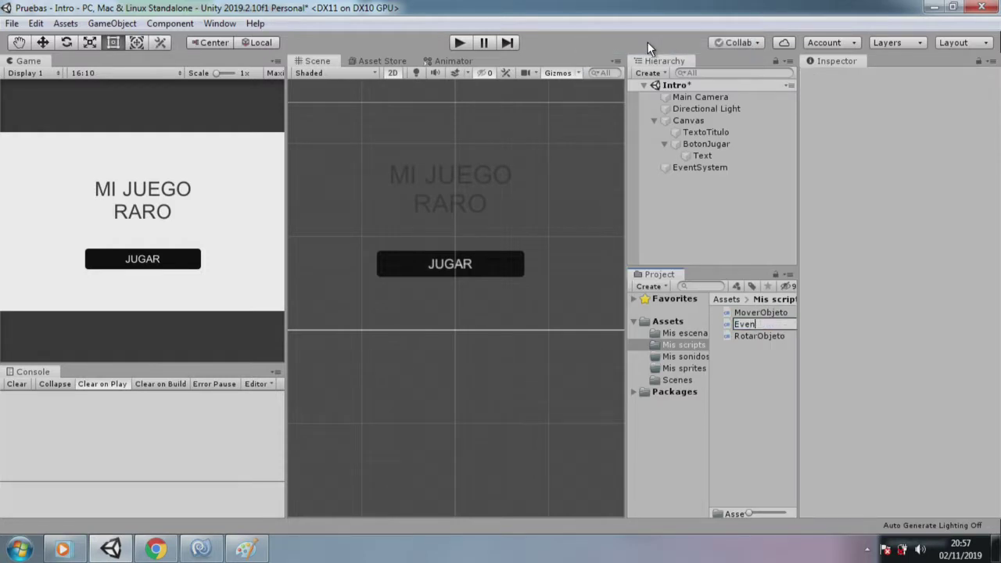
text(tosBo)
text(tones)
key(Return)
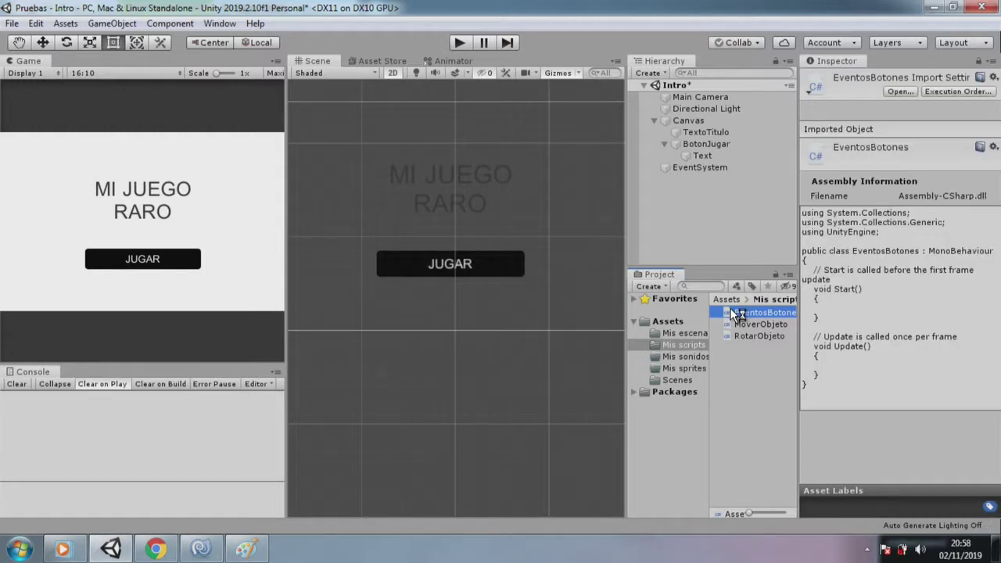
Step: Open EventosBotones.cs and add a 'using UnityEngine.SceneManagement;' line
double_click(731, 312)
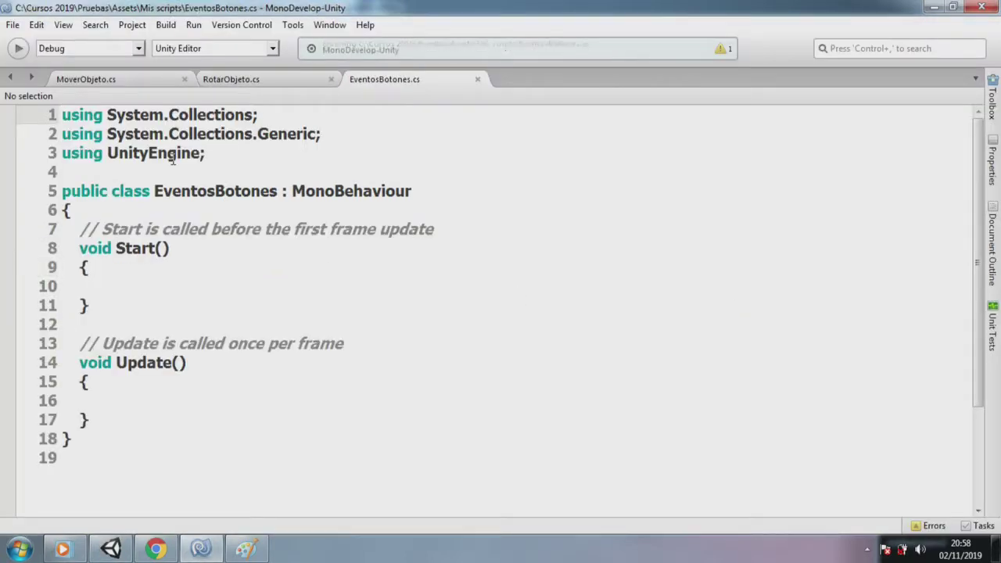
click(517, 282)
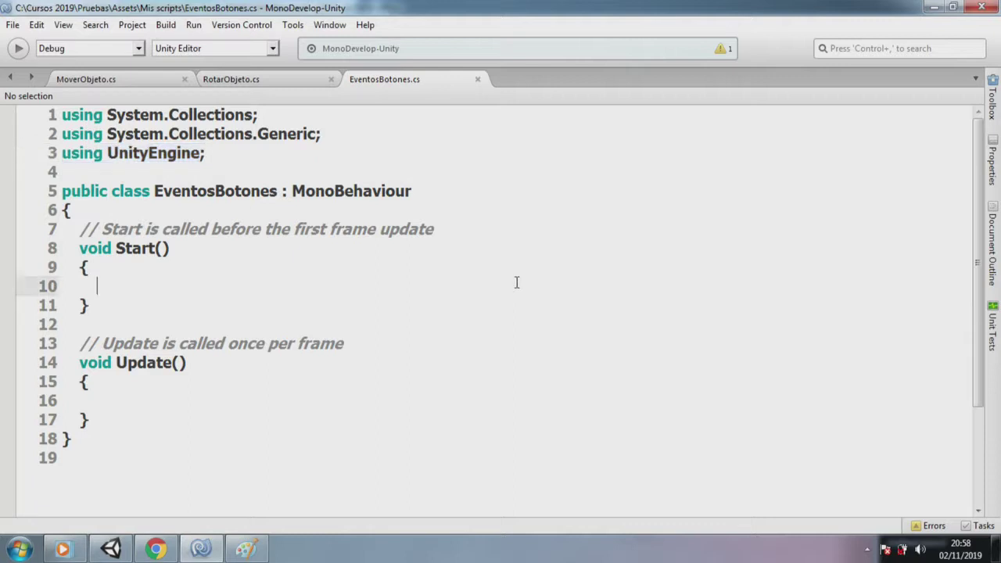
drag(221, 153, 11, 164)
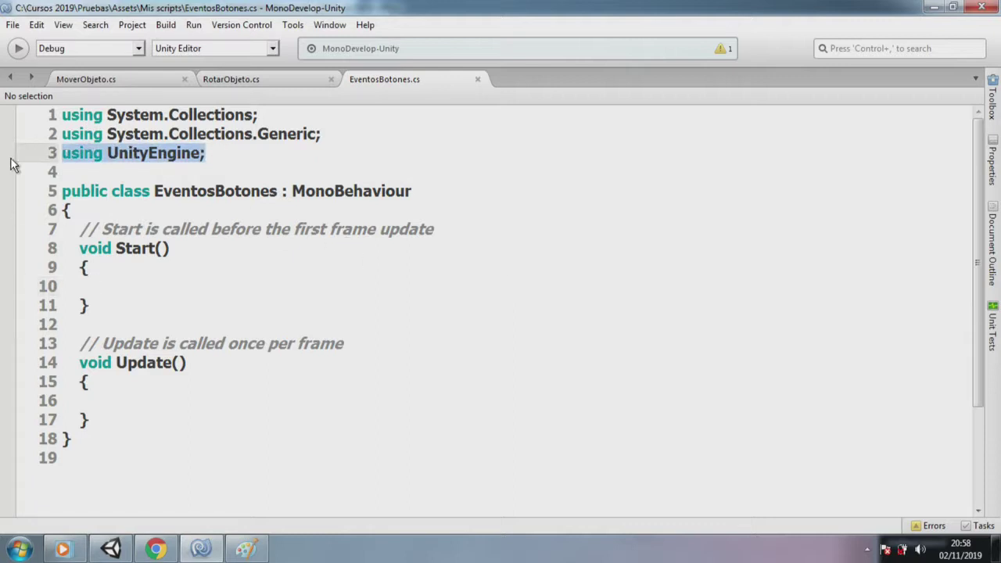
key(ctrl+c)
key(End)
key(Return)
key(ctrl+v)
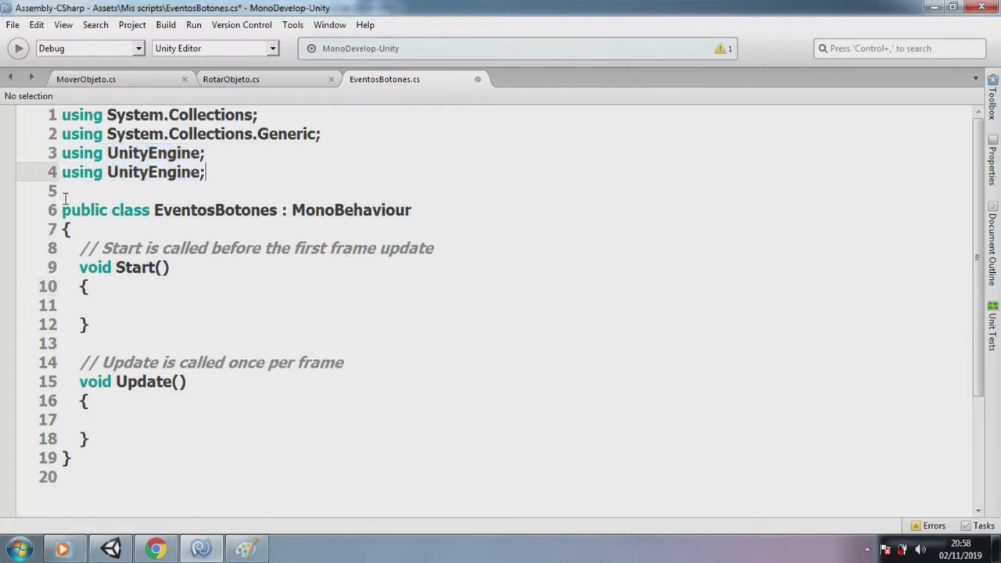
key(Left)
text(.S)
text(ceneManga)
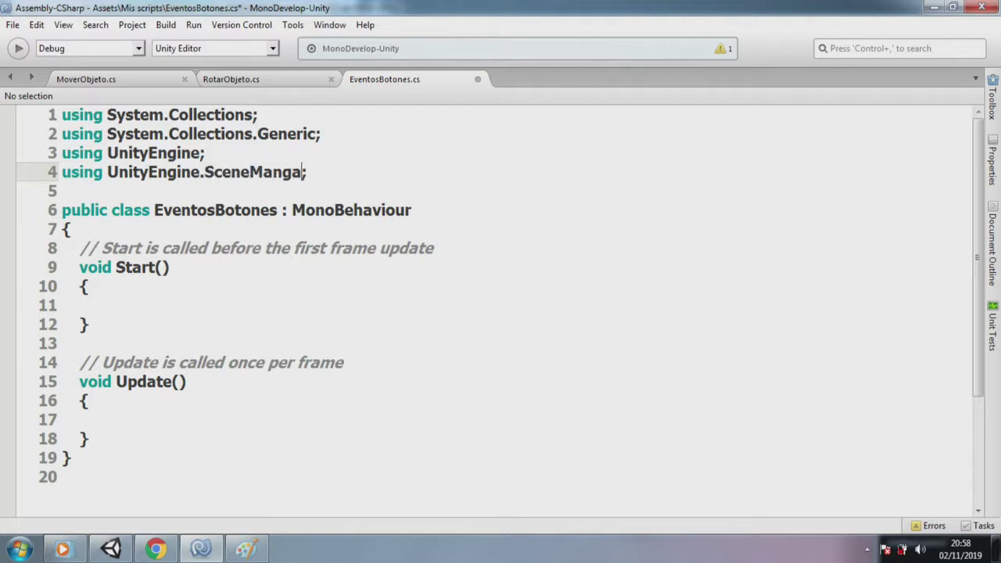
key(BackSpace)
key(BackSpace)
text(agement)
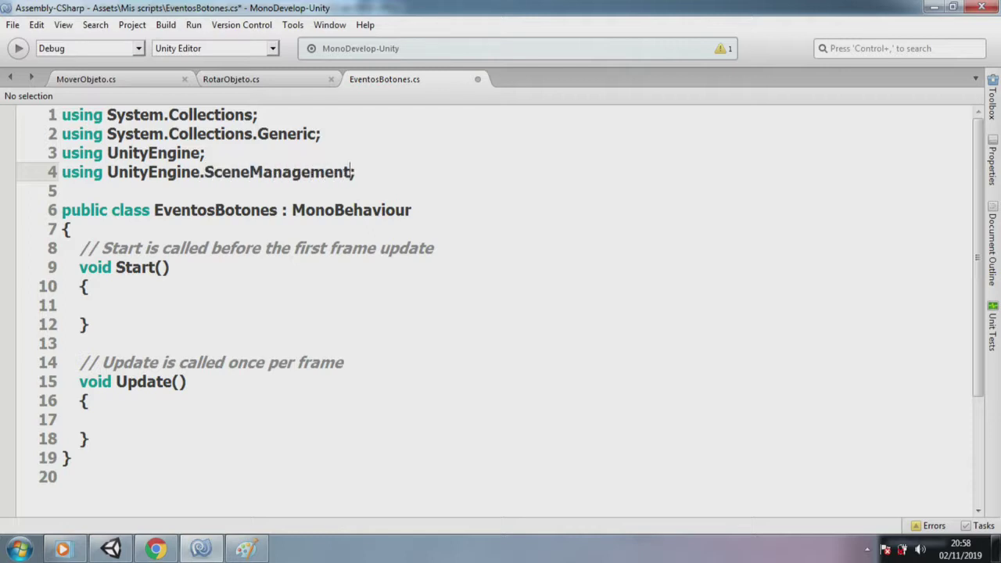
Step: Delete the Start and Update methods, leaving an empty line inside the class
key(Down)
key(Down)
key(Down)
key(Down)
key(shift+Down)
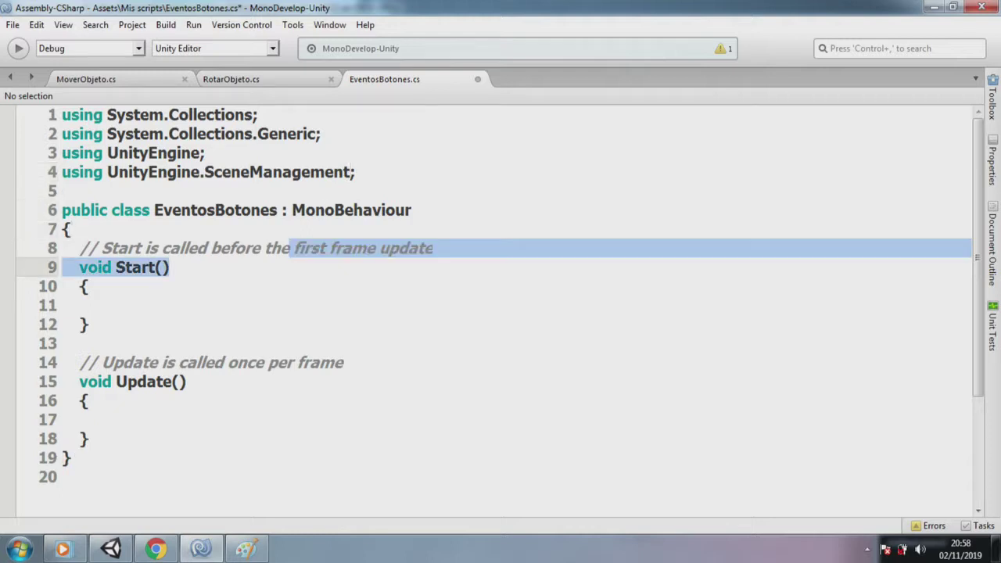
key(shift+Up)
key(Home)
key(shift+Down)
key(shift+Down)
key(shift+Down)
key(shift+Down)
key(shift+Down)
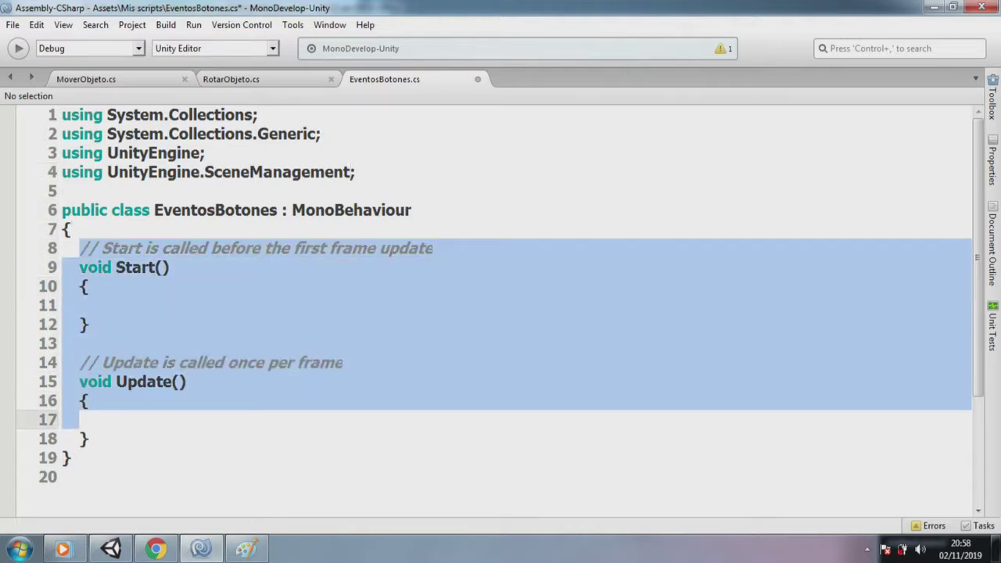
key(shift+Down)
key(shift+End)
key(Delete)
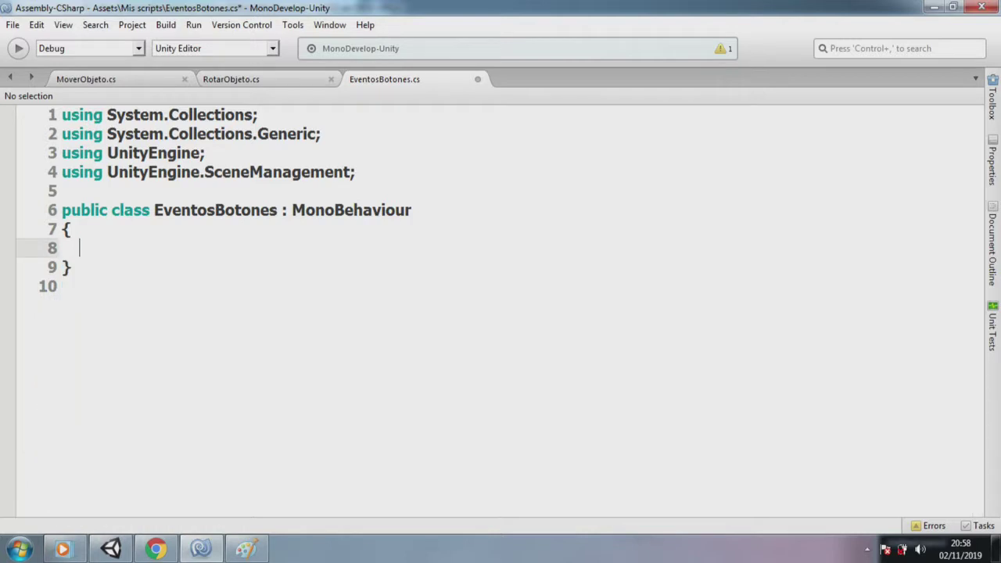
key(Up)
key(Down)
key(Return)
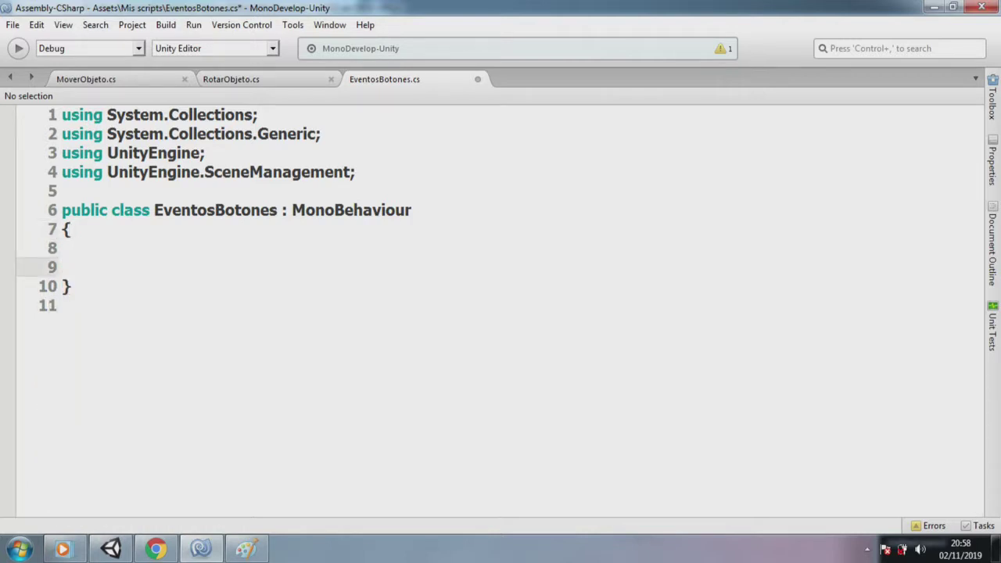
key(Up)
Step: Write the method void IniciarJuego() { SceneManager.LoadScene("Game"); }
text(void )
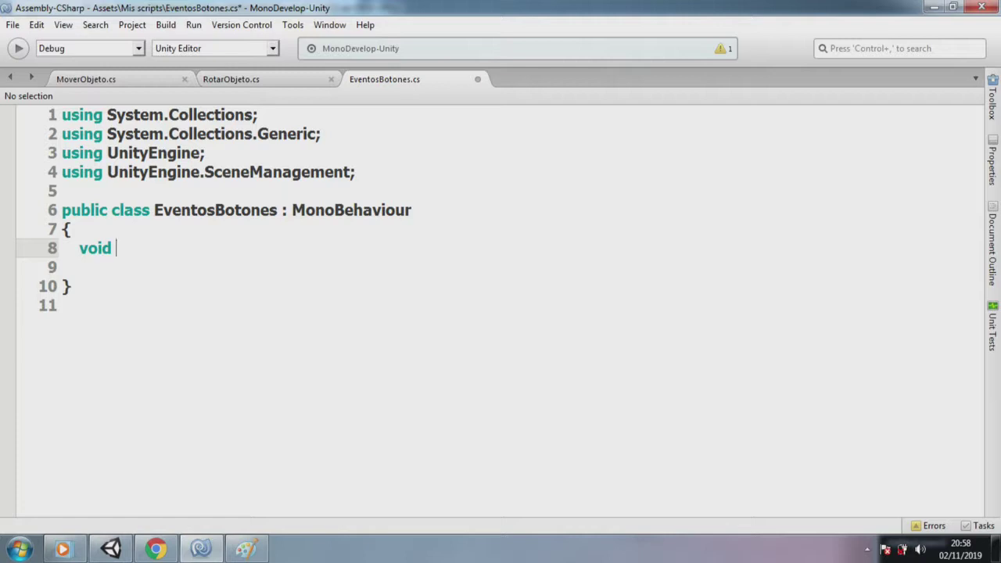
text(IniciarJue)
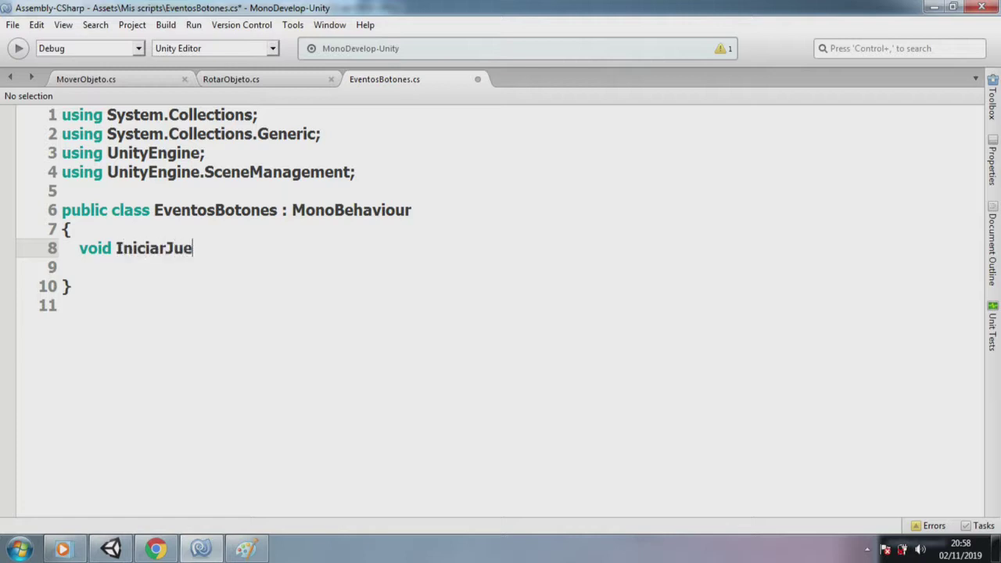
text(go())
key(Return)
text({)
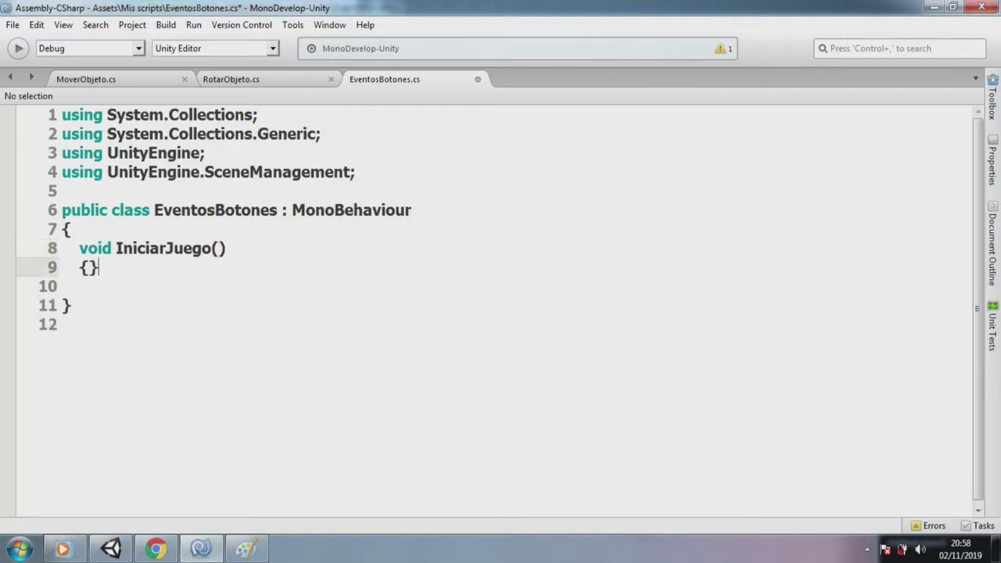
key(Return)
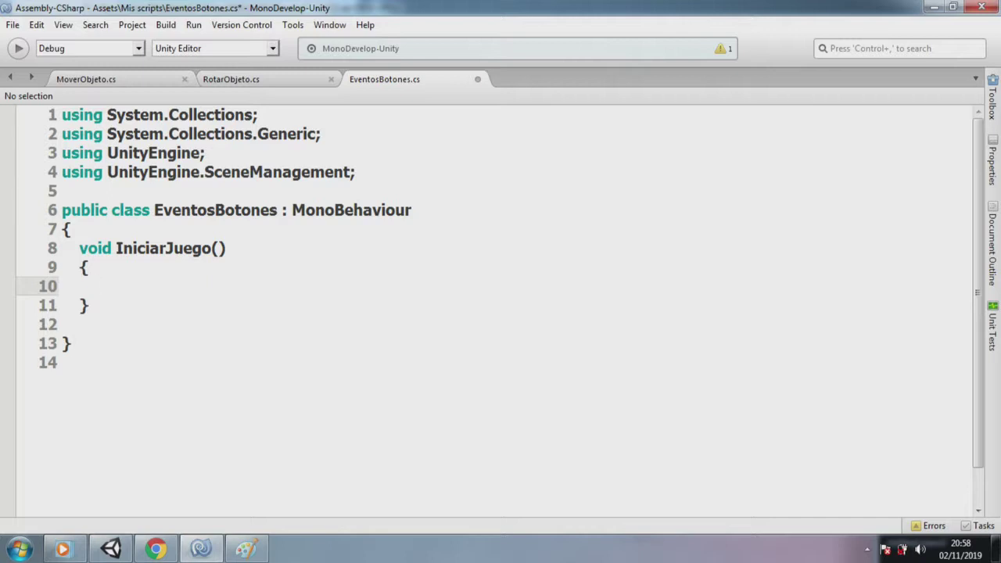
text(Scen)
key(BackSpace)
key(BackSpace)
text(cenemang)
key(BackSpace)
key(BackSpace)
key(BackSpace)
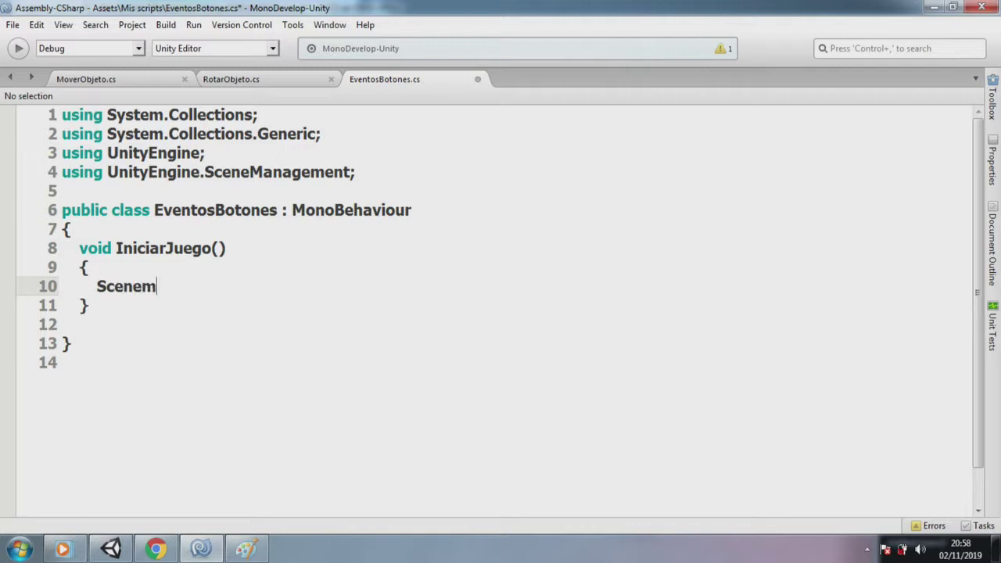
key(BackSpace)
text(Manage)
key(BackSpace)
text(ager.Loa)
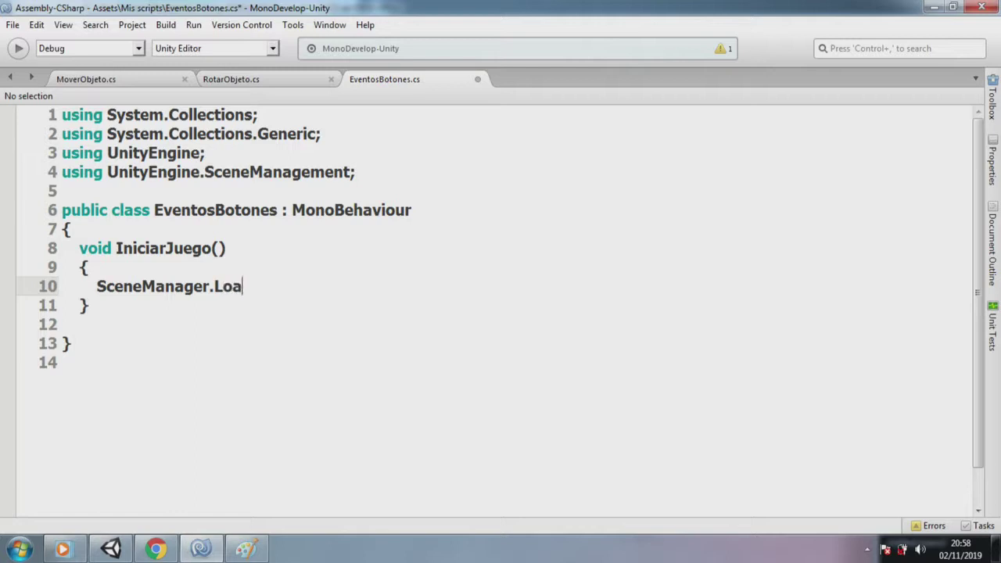
text(dScene)
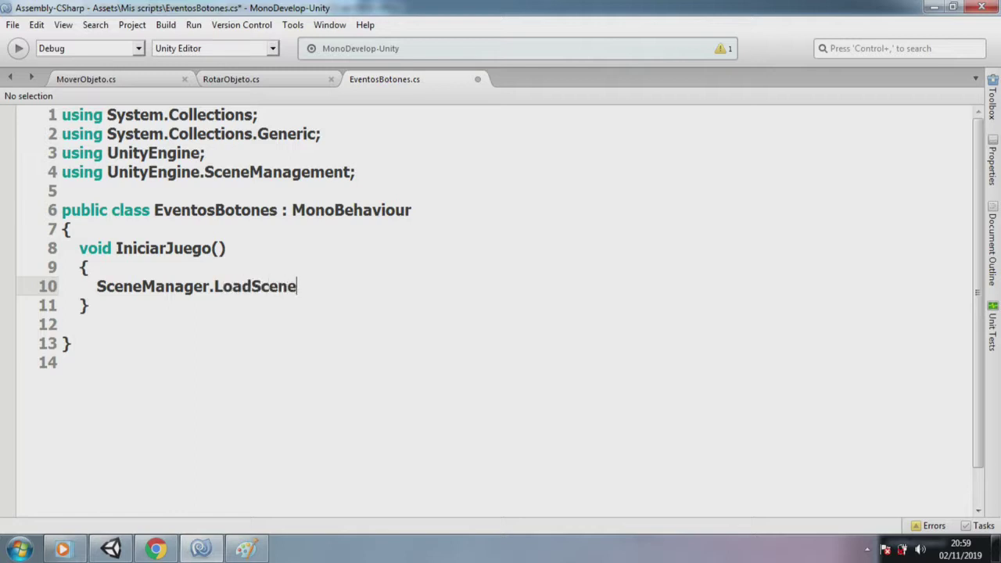
text((")
text(Game)
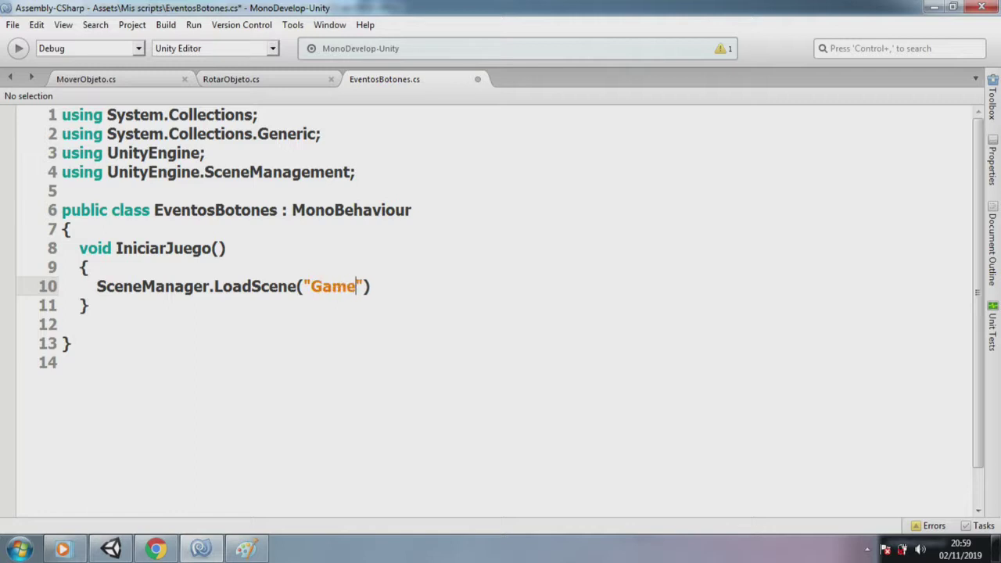
key(End)
text(;)
Step: Highlight the LoadScene call and SceneManagement using line, then Build All with 0 errors
key(Home)
key(shift+End)
click(115, 376)
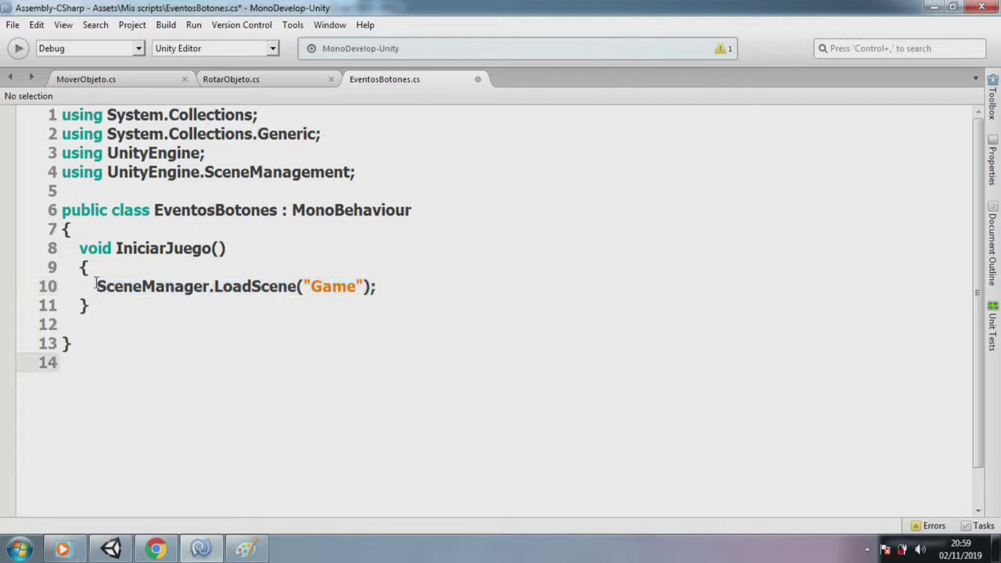
drag(97, 286, 434, 289)
click(464, 298)
click(370, 172)
key(shift+Home)
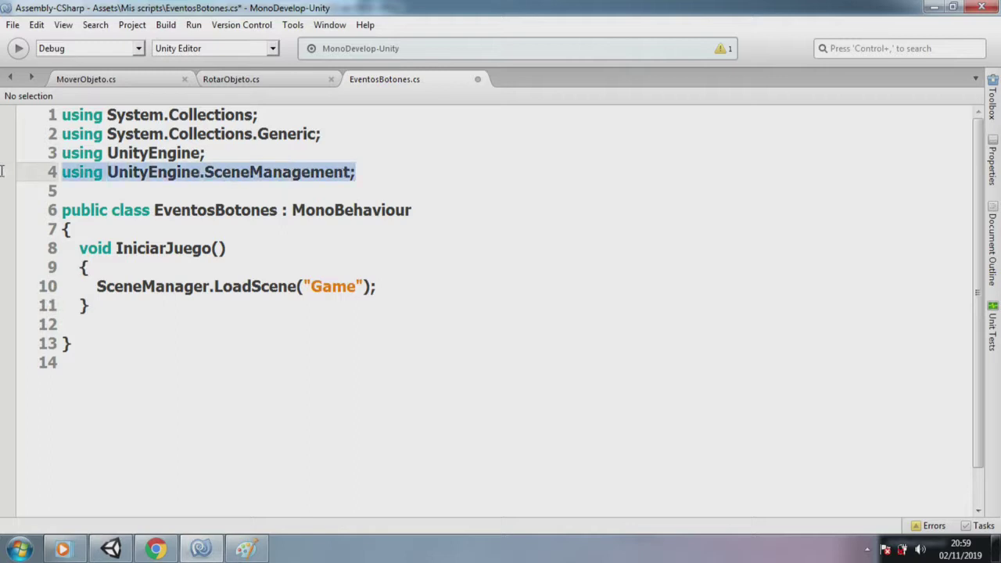
click(321, 189)
drag(413, 172, 3, 167)
click(166, 25)
click(184, 42)
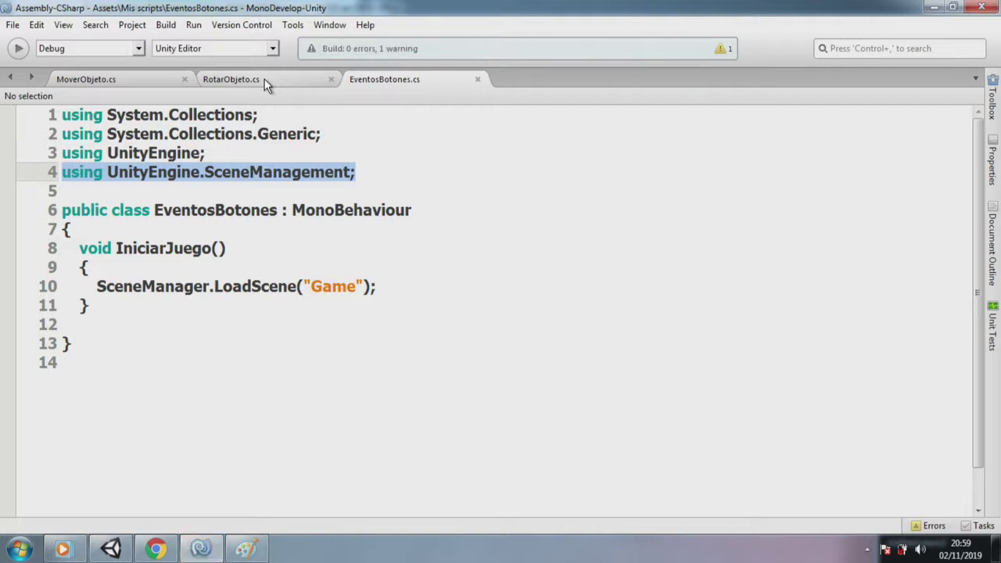
click(124, 554)
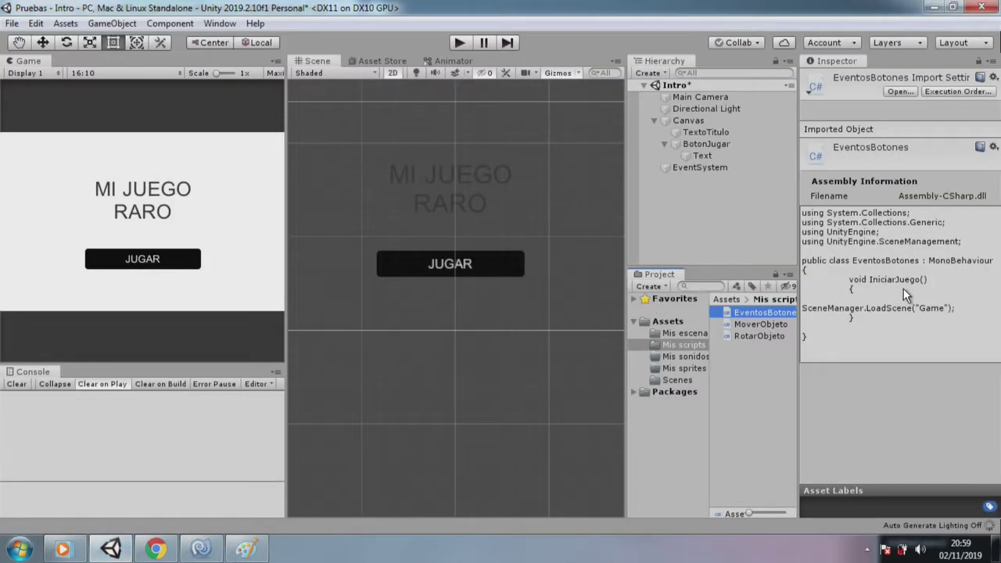
Step: Add the EventosBotones script to the Canvas, then show BotonJugar's empty On Click () list
click(716, 121)
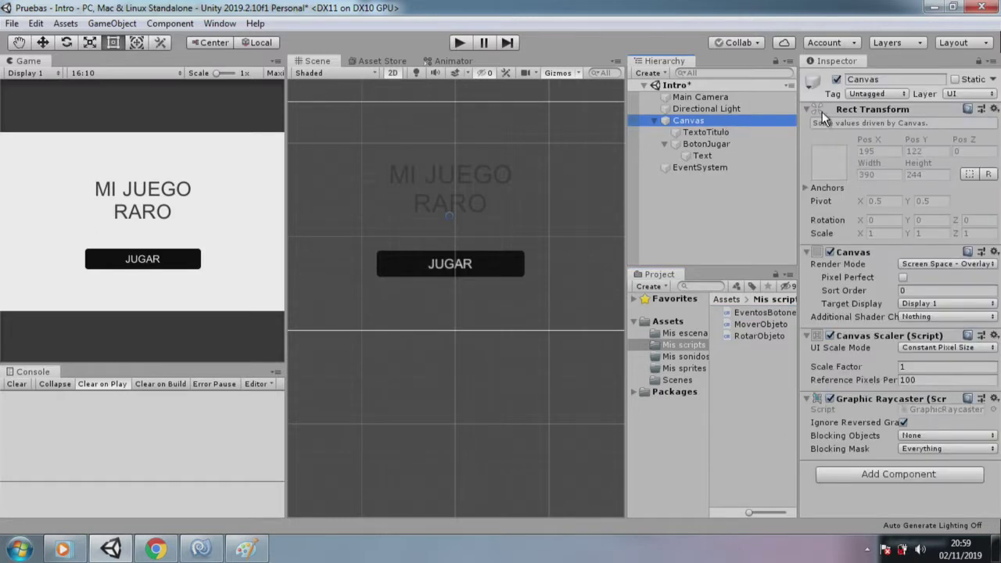
click(806, 108)
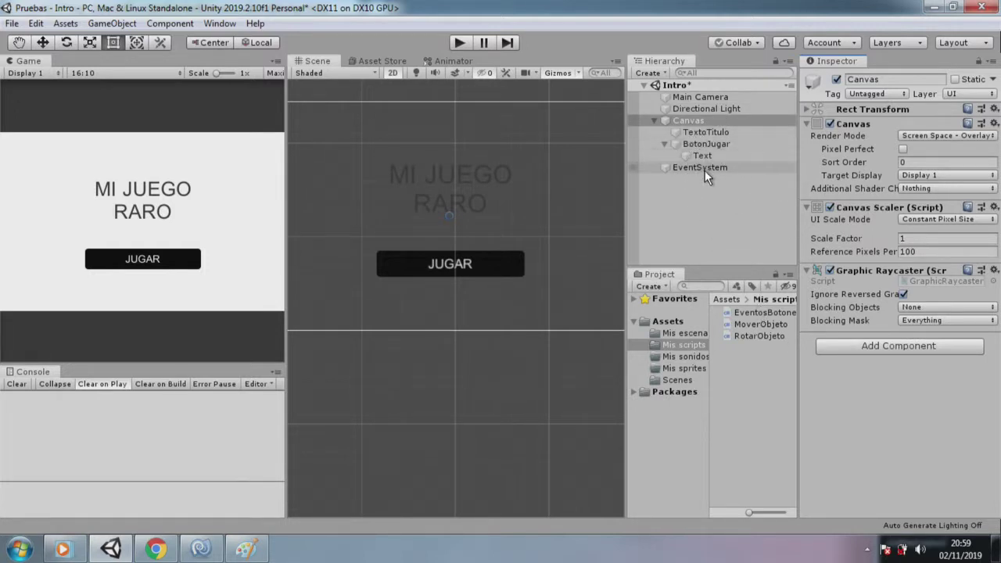
drag(769, 309, 836, 372)
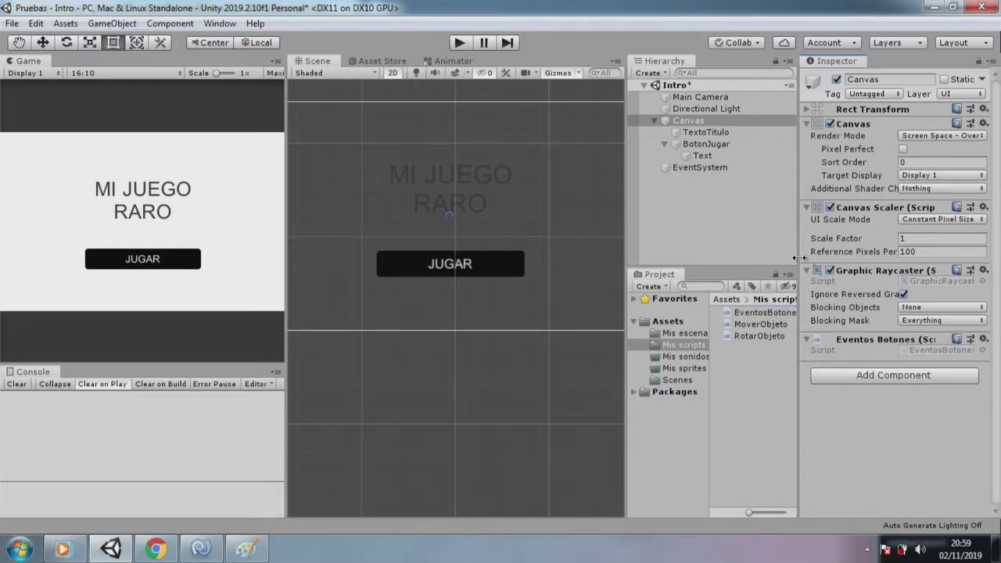
click(712, 121)
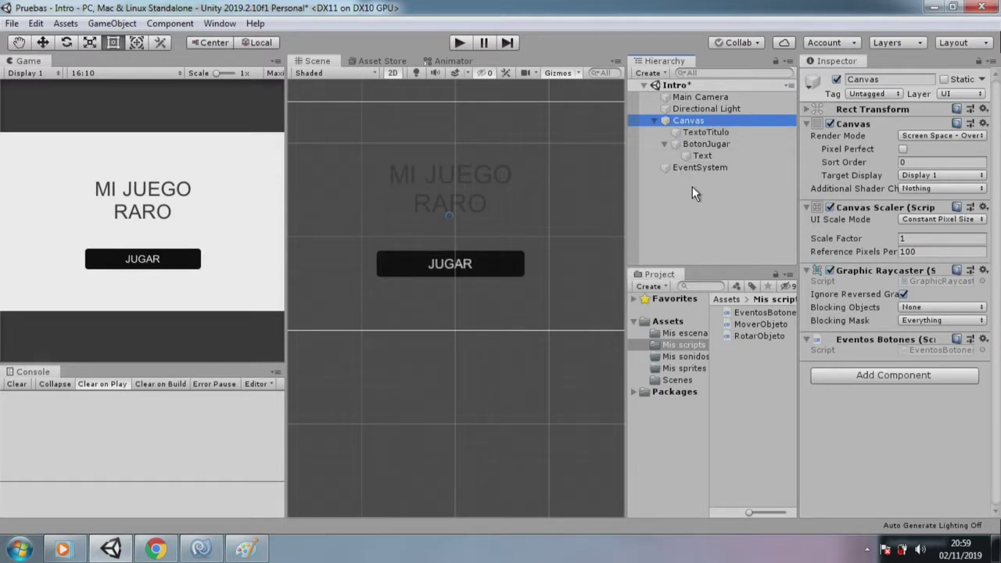
click(716, 144)
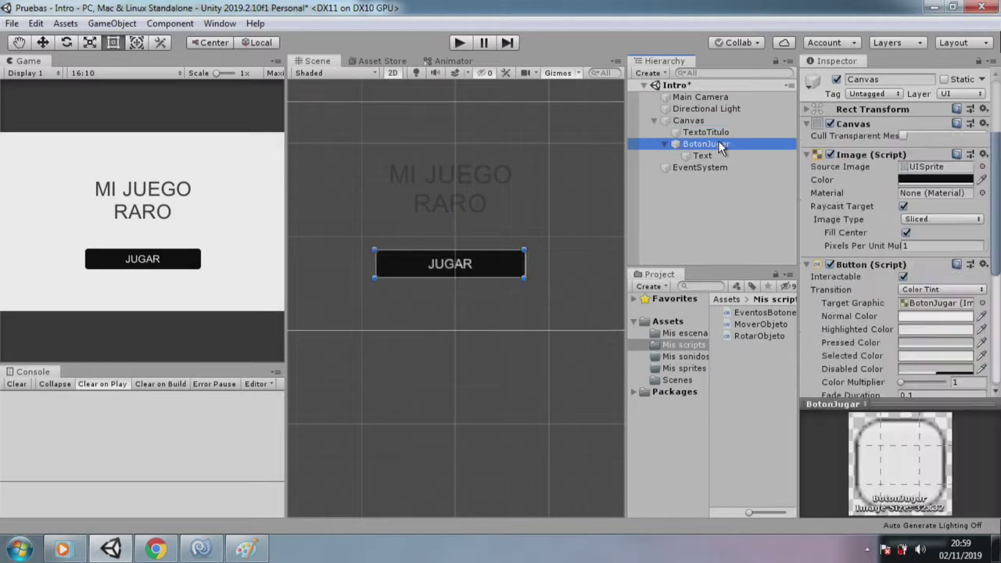
drag(997, 258, 997, 367)
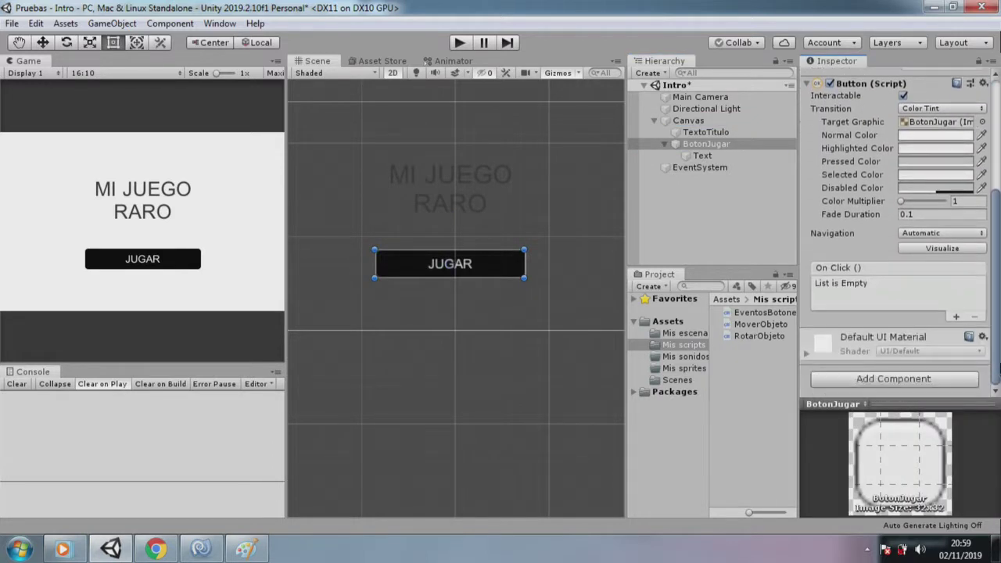
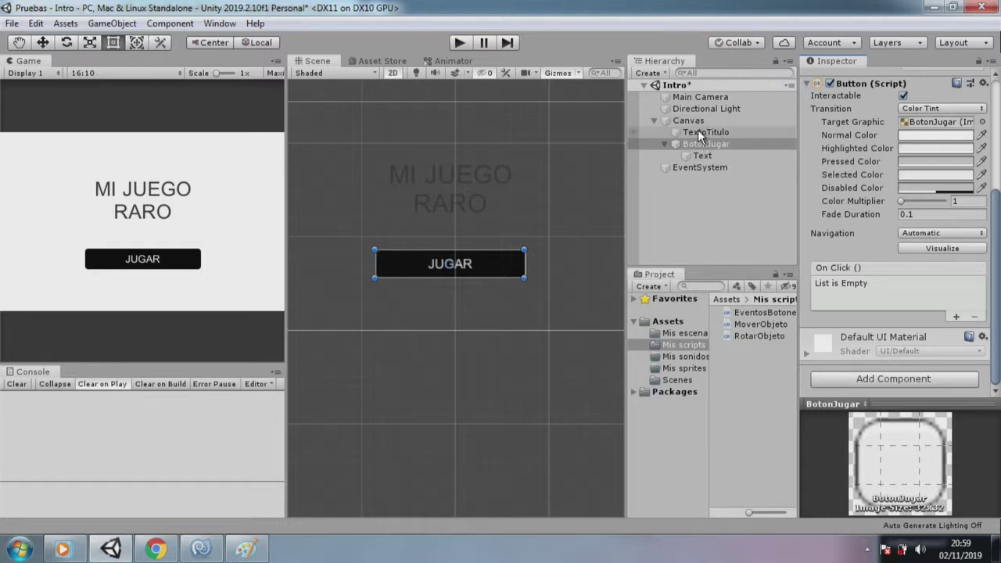
Step: Add an On Click entry to BotonJugar with the Canvas object as its target
click(683, 120)
click(695, 142)
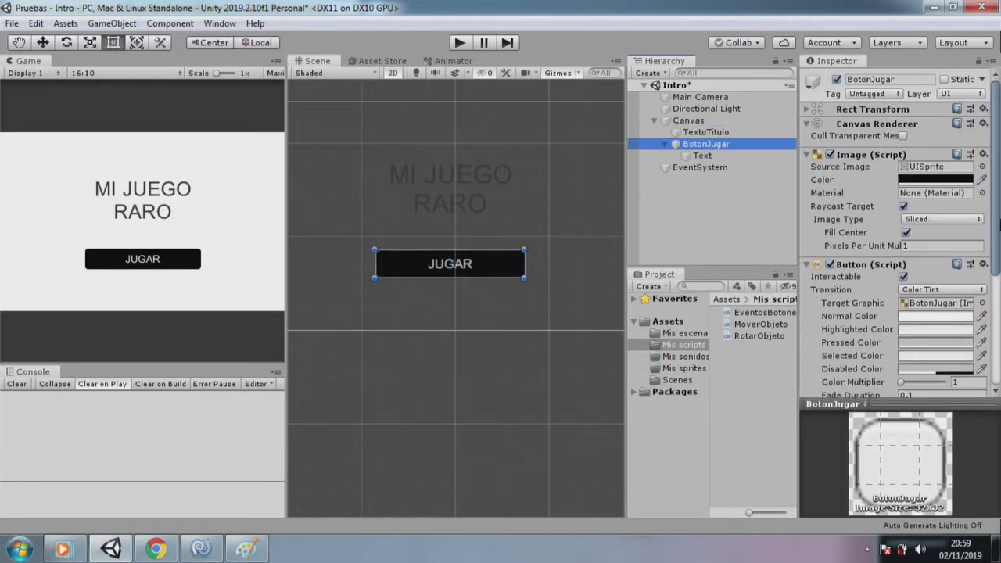
drag(996, 225, 996, 354)
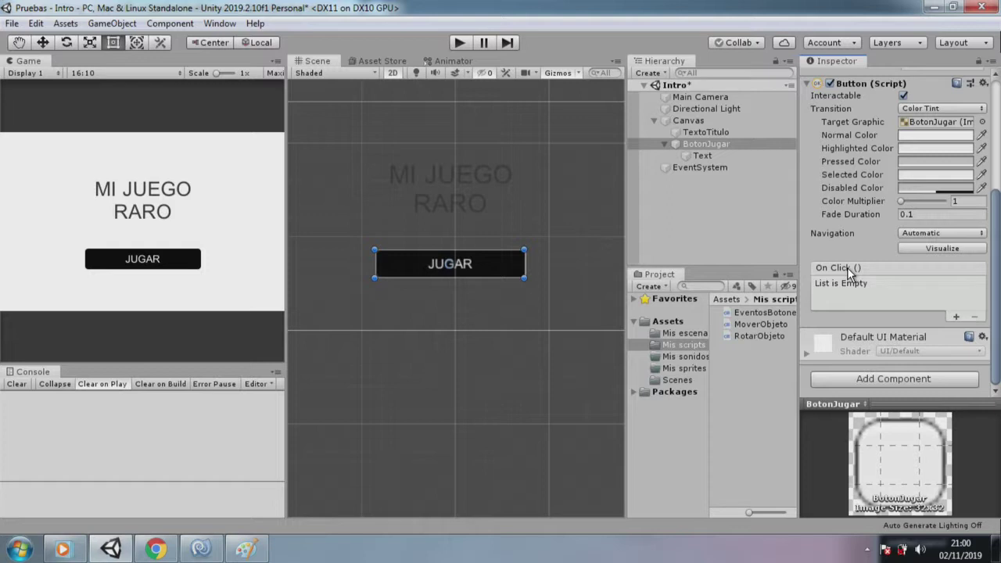
click(956, 316)
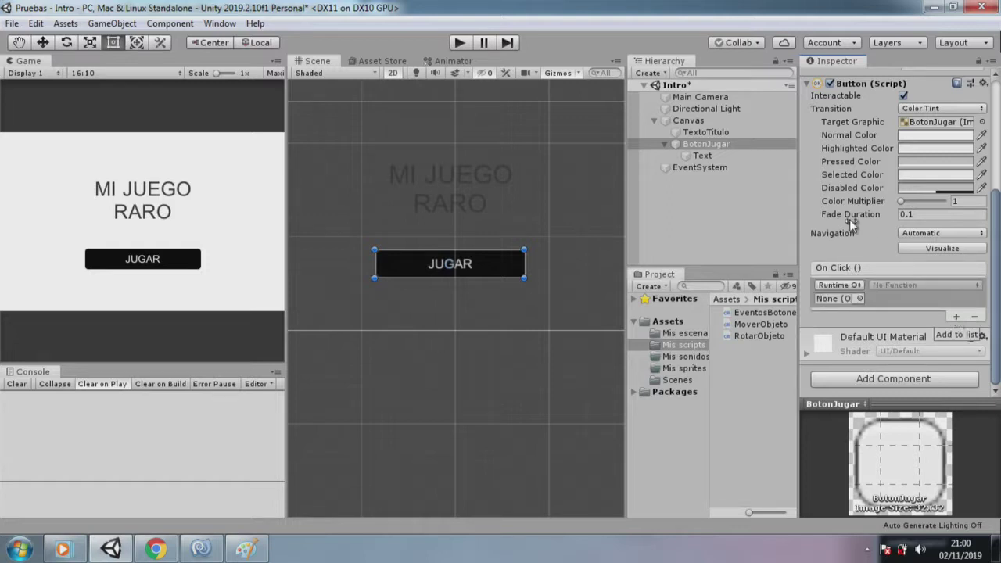
click(692, 121)
mouse_move(691, 121)
mouse_down()
mouse_move(835, 304)
mouse_move(766, 289)
mouse_up()
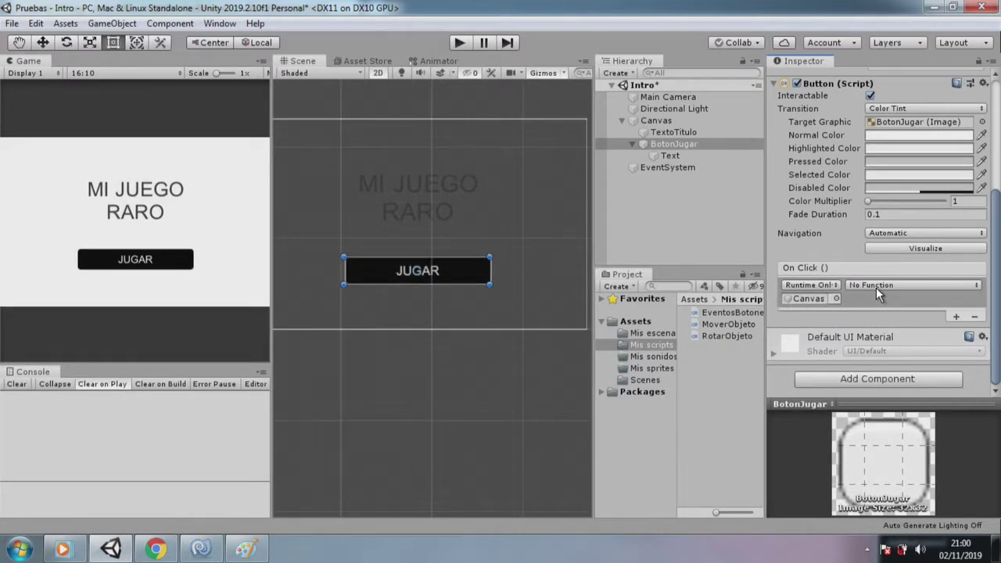
click(878, 287)
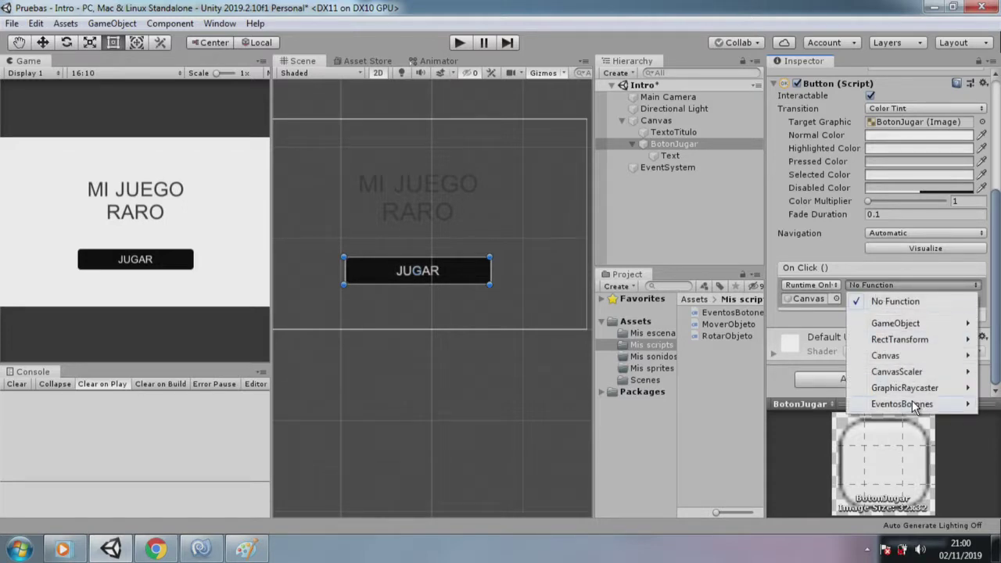
mouse_move(914, 405)
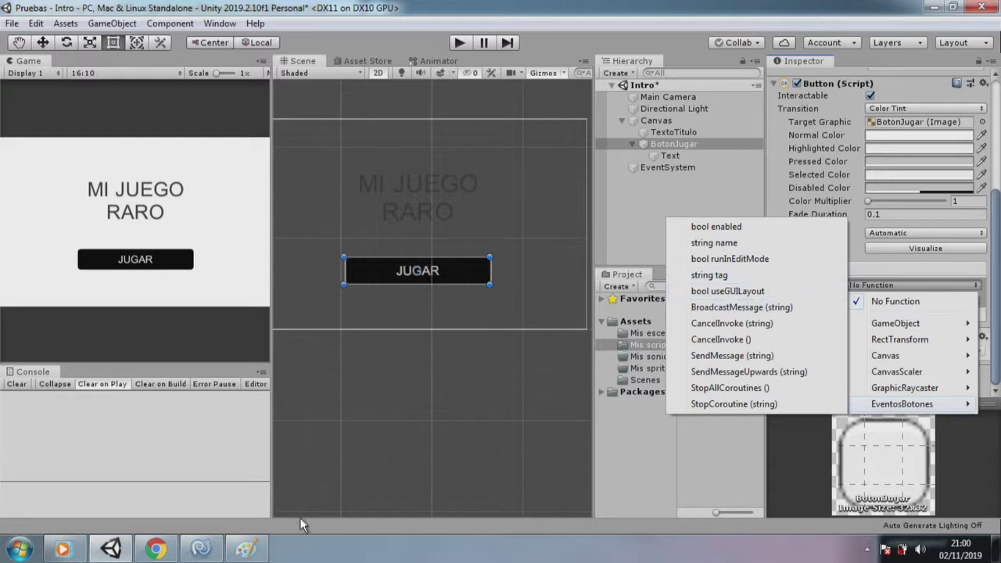
Step: Declare IniciarJuego public on line 8 of EventosBotones.cs and run Build All
click(201, 549)
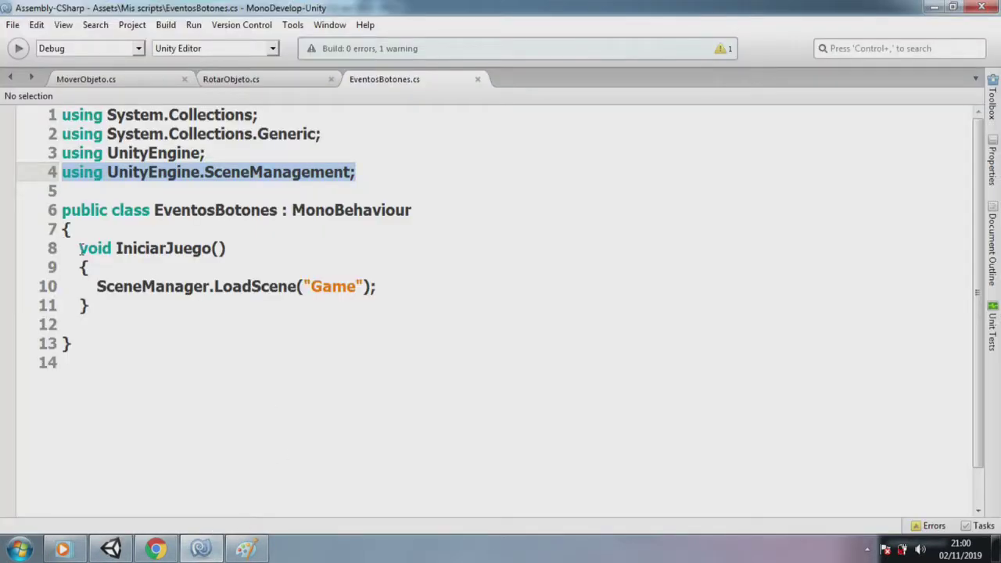
click(79, 248)
text(pub)
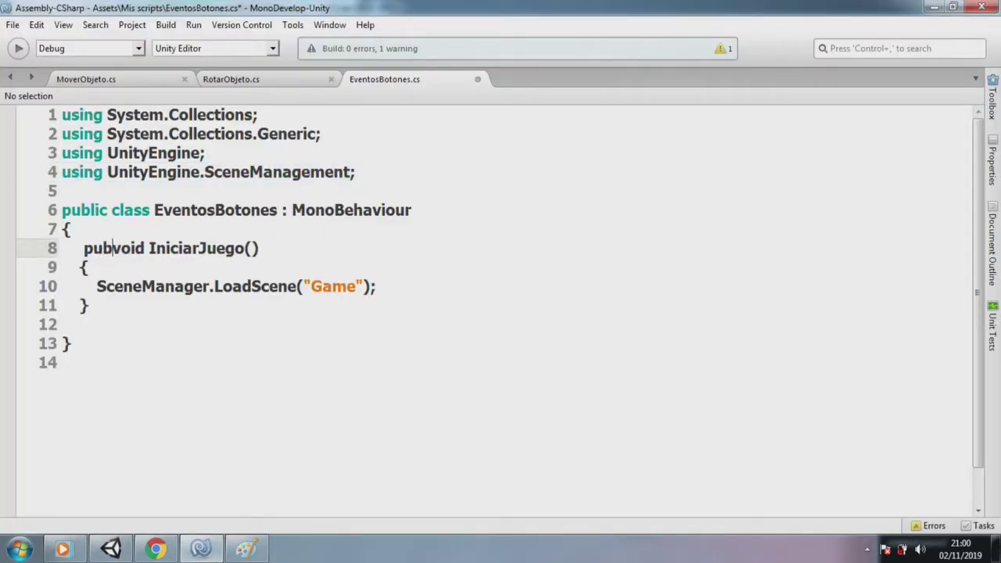
text(lic)
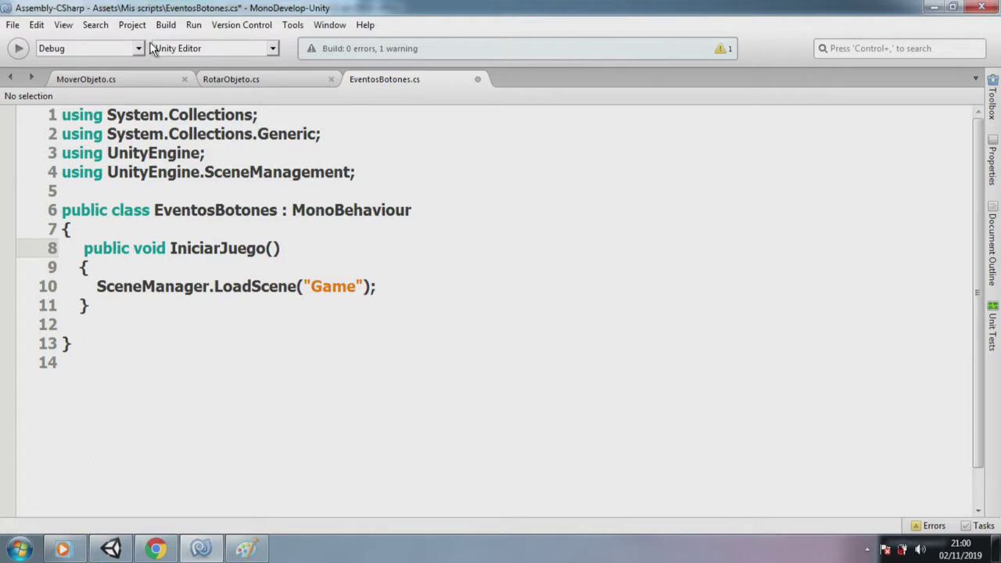
click(166, 24)
click(165, 45)
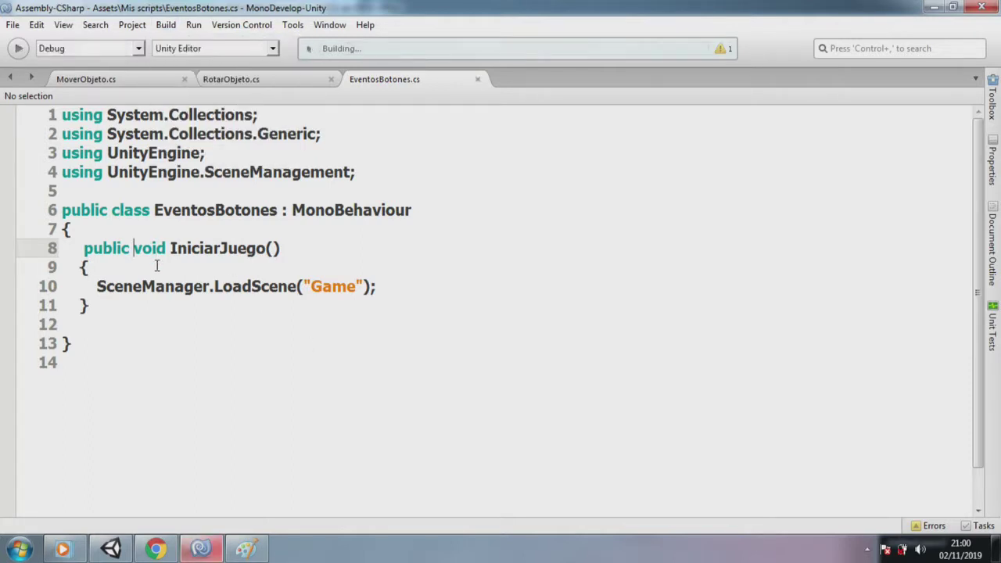
click(110, 549)
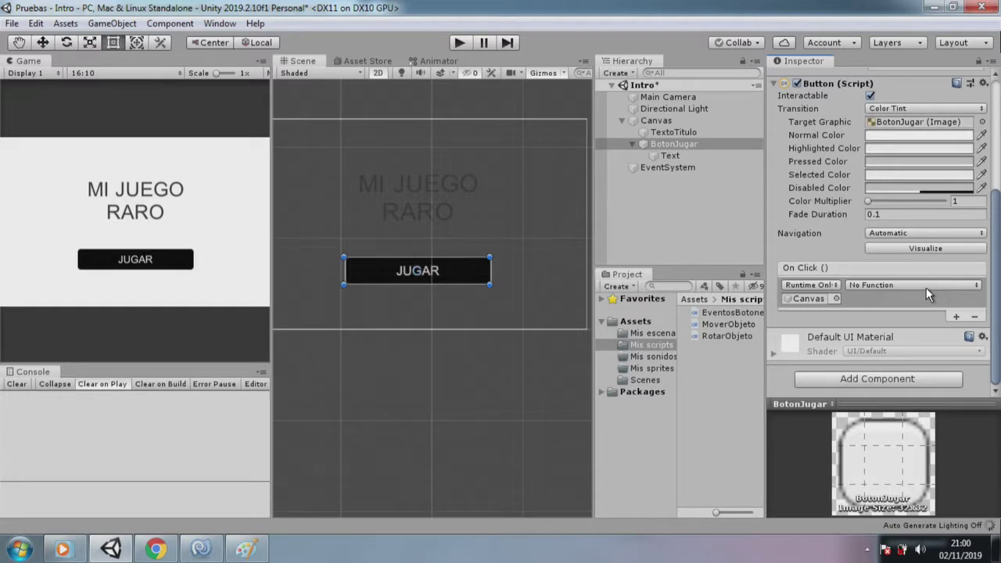
Step: Set the JUGAR button's On Click function to EventosBotones.IniciarJuego()
scroll(927, 287, up, 2)
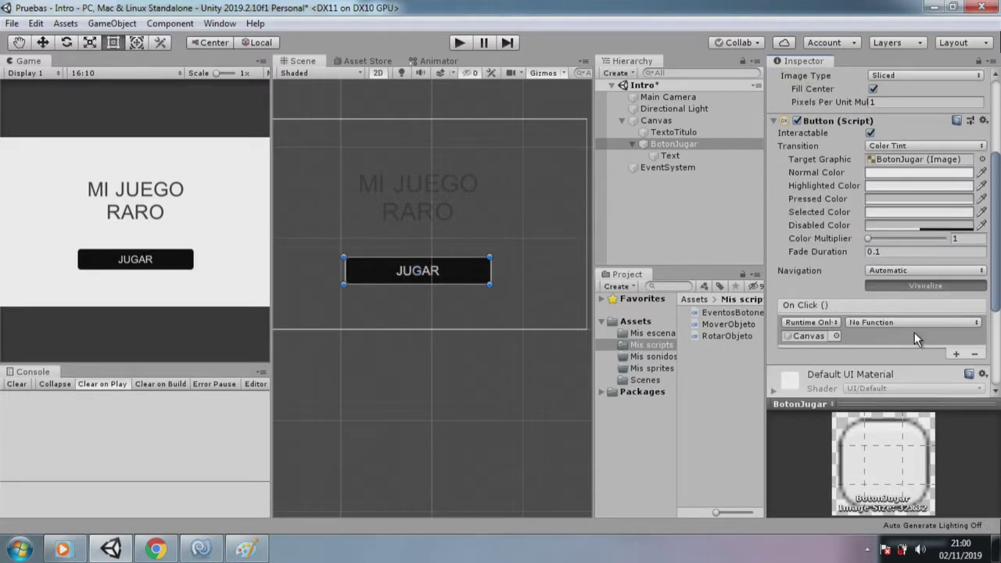
click(914, 322)
mouse_move(897, 444)
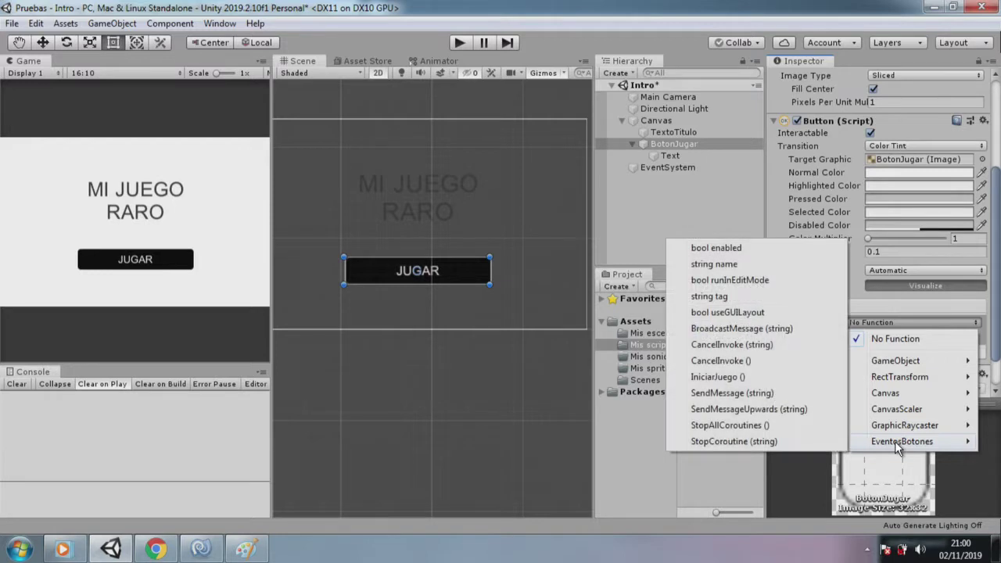
click(718, 377)
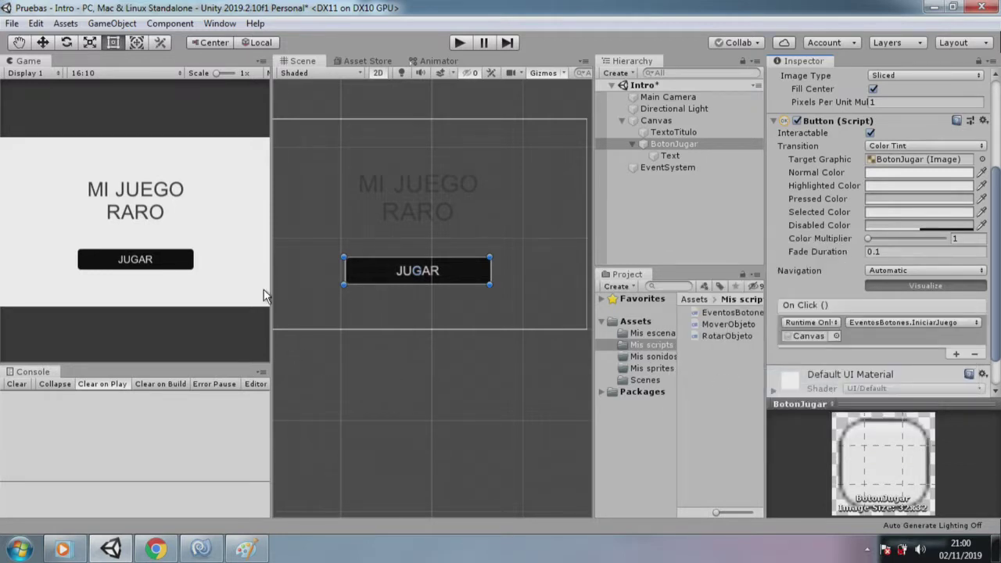
Step: Play the scene and press JUGAR, which reports the Game scene can't be loaded
drag(270, 290, 409, 290)
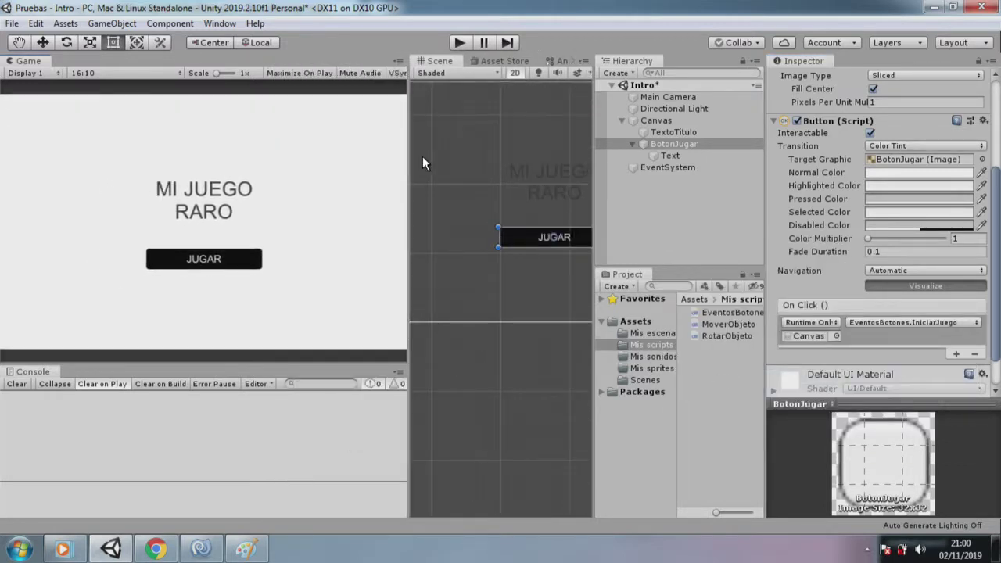
click(468, 44)
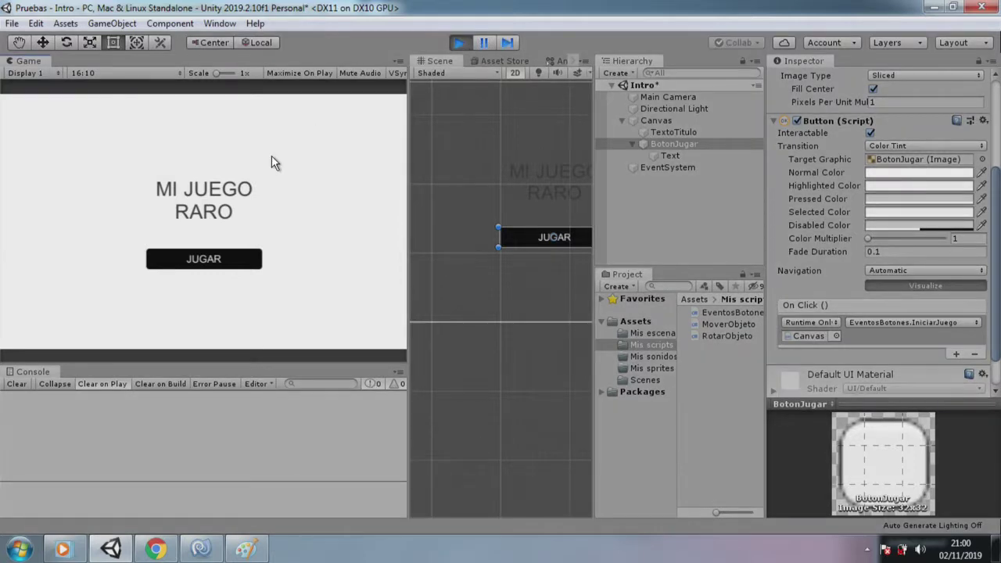
click(202, 262)
click(202, 262)
click(202, 262)
click(203, 262)
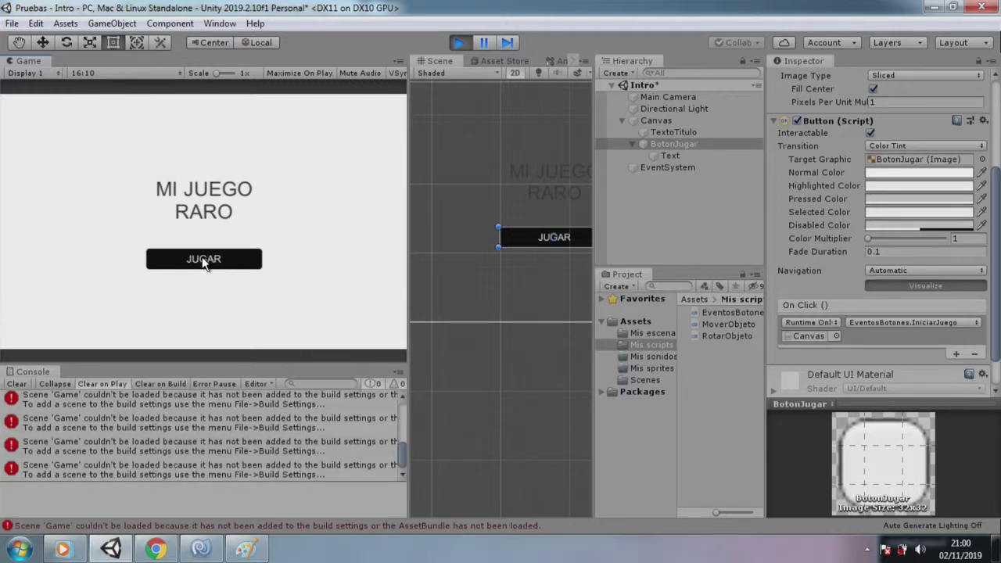
Step: Stop play mode, show the Mis escenas folder and bring up Build Settings
click(457, 42)
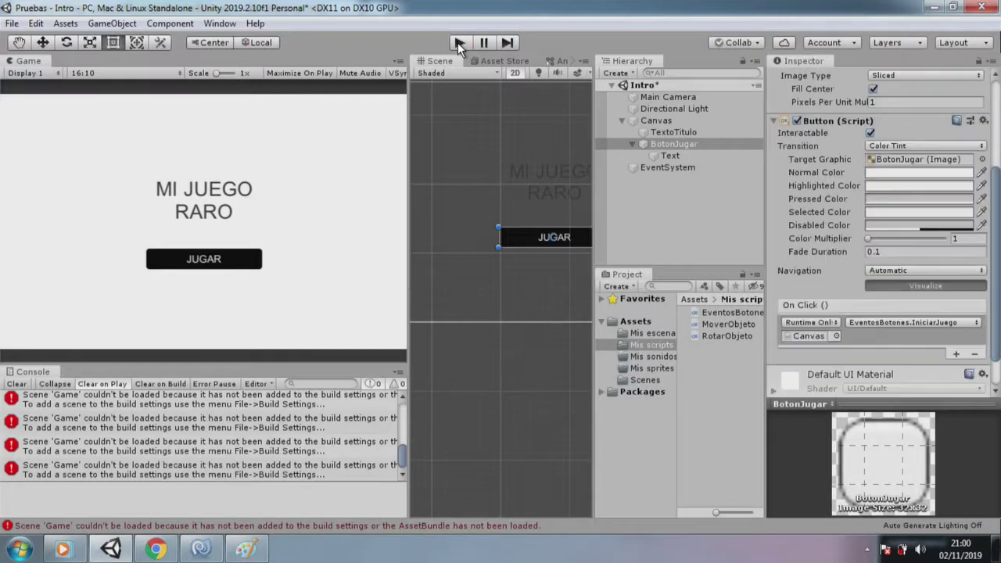
drag(403, 187, 357, 216)
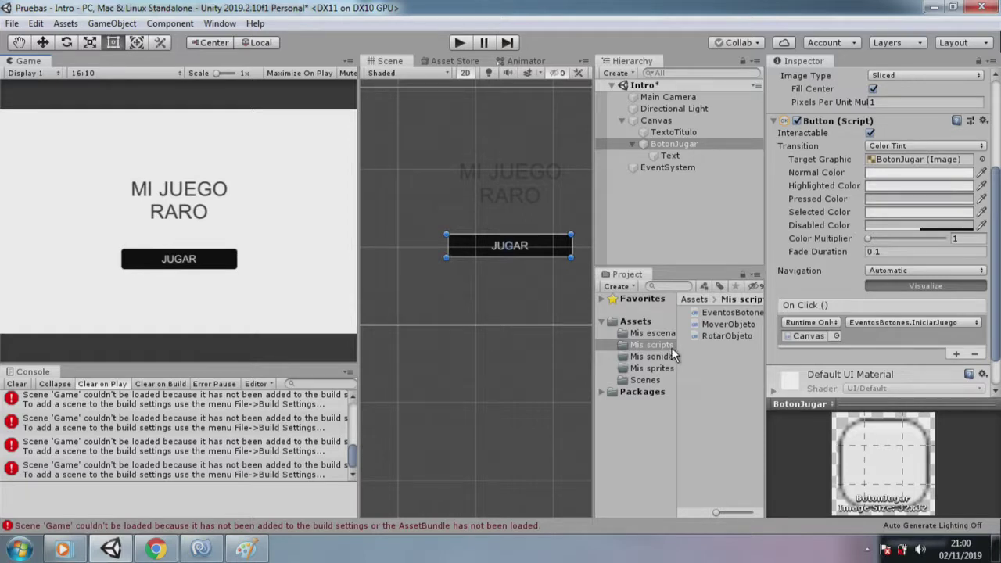
click(657, 334)
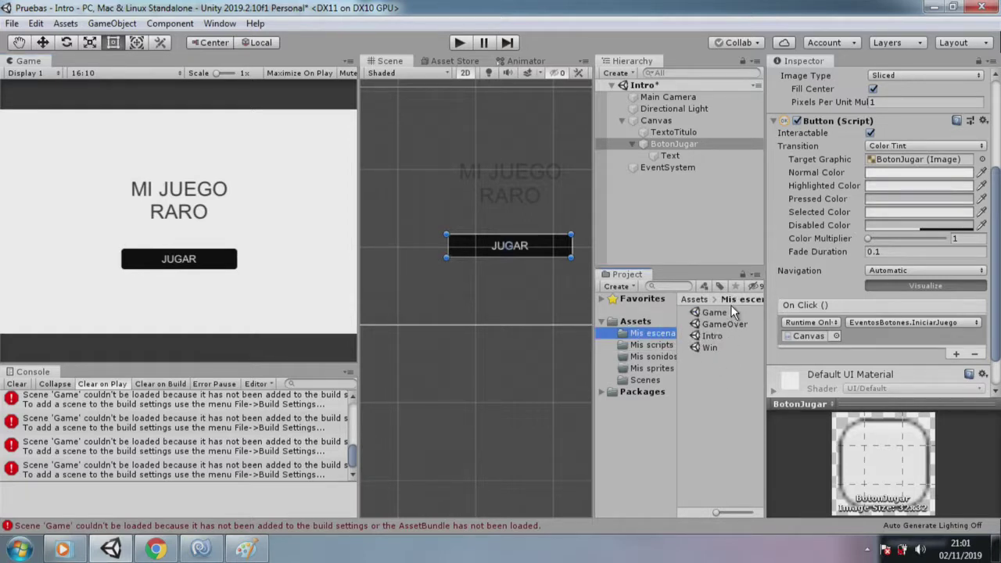
click(14, 25)
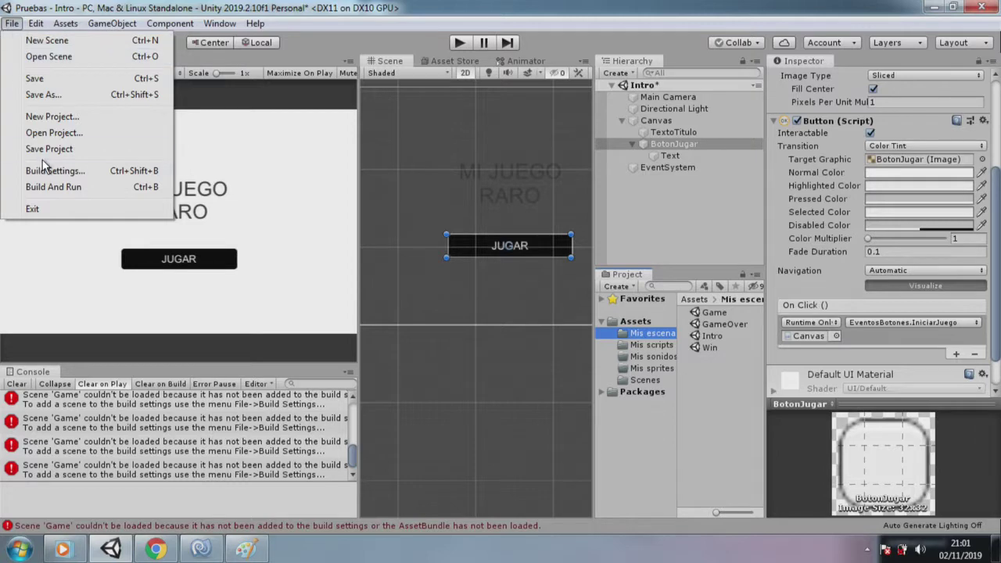
click(76, 173)
drag(333, 85, 420, 191)
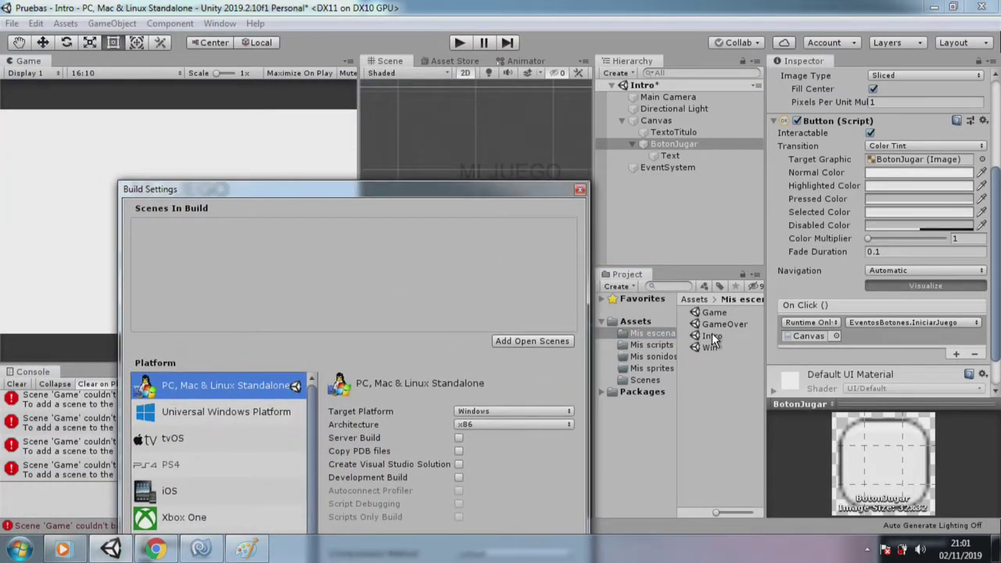
Step: Add Intro, Game, GameOver and Win to Scenes In Build and verify the list
drag(712, 333, 385, 275)
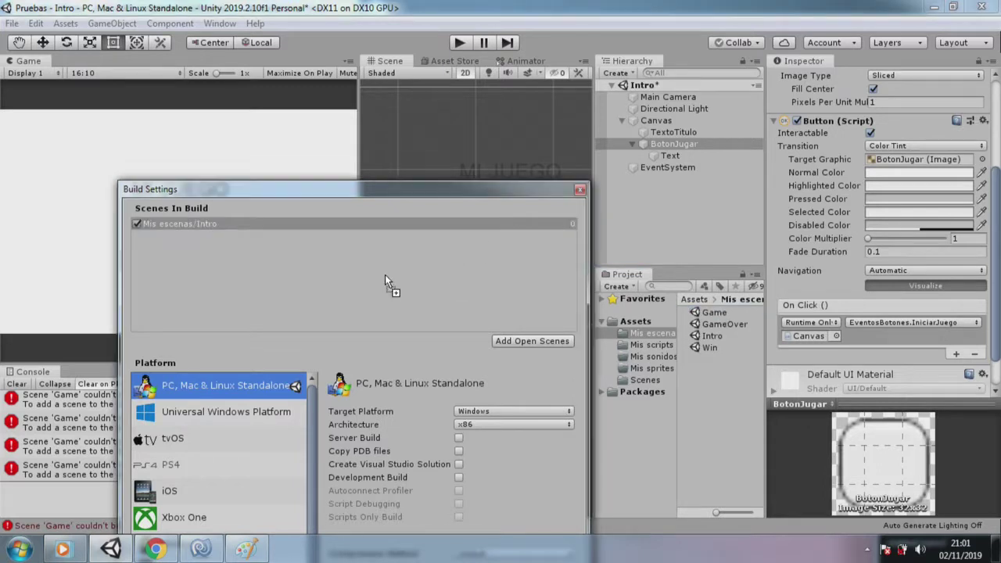
drag(732, 324, 415, 281)
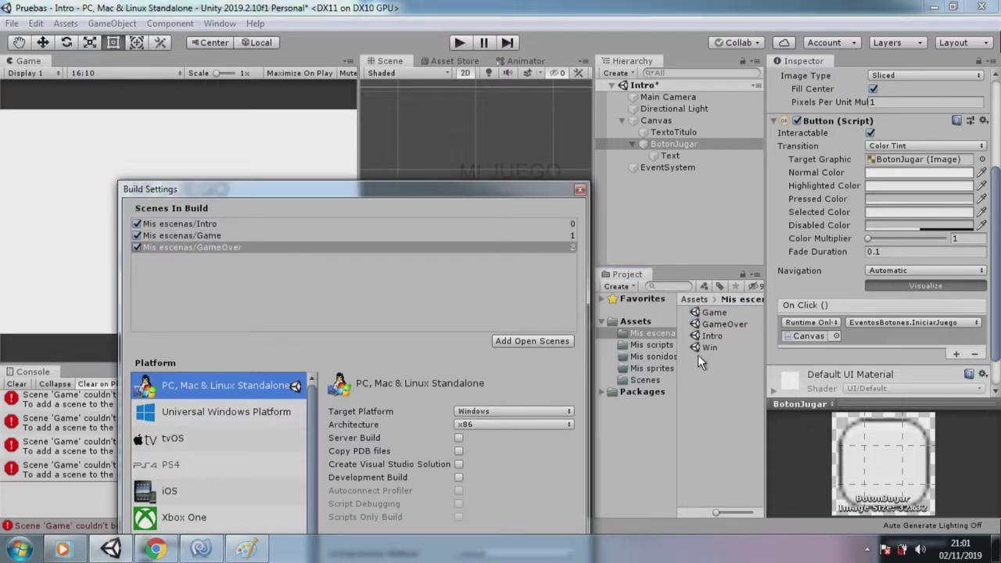
drag(708, 348, 290, 270)
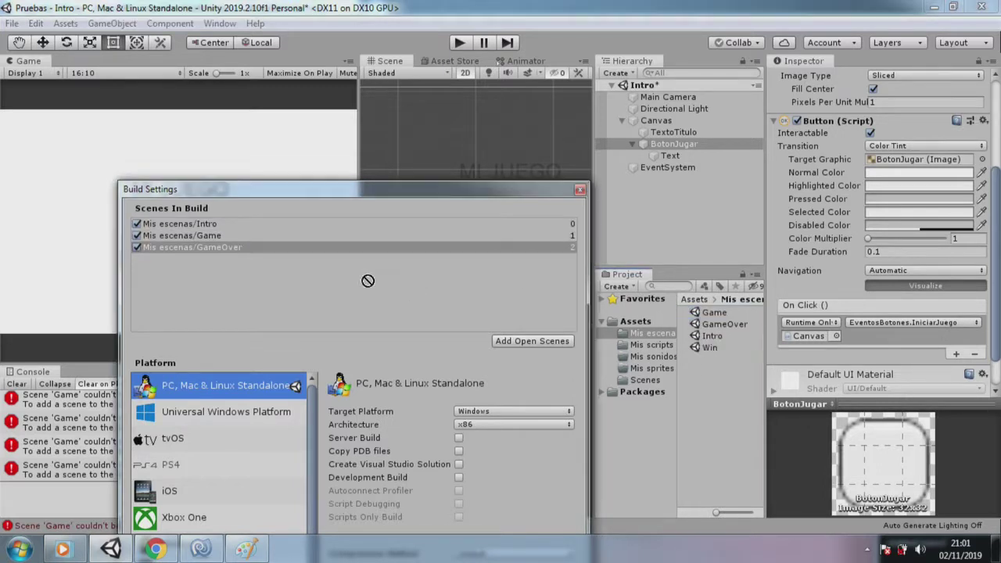
click(582, 191)
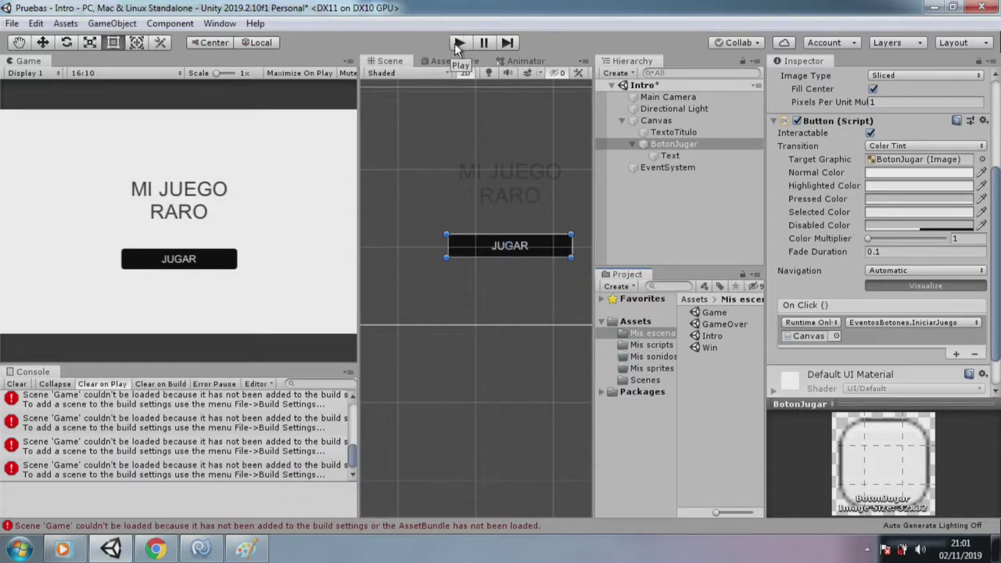
click(12, 22)
click(82, 172)
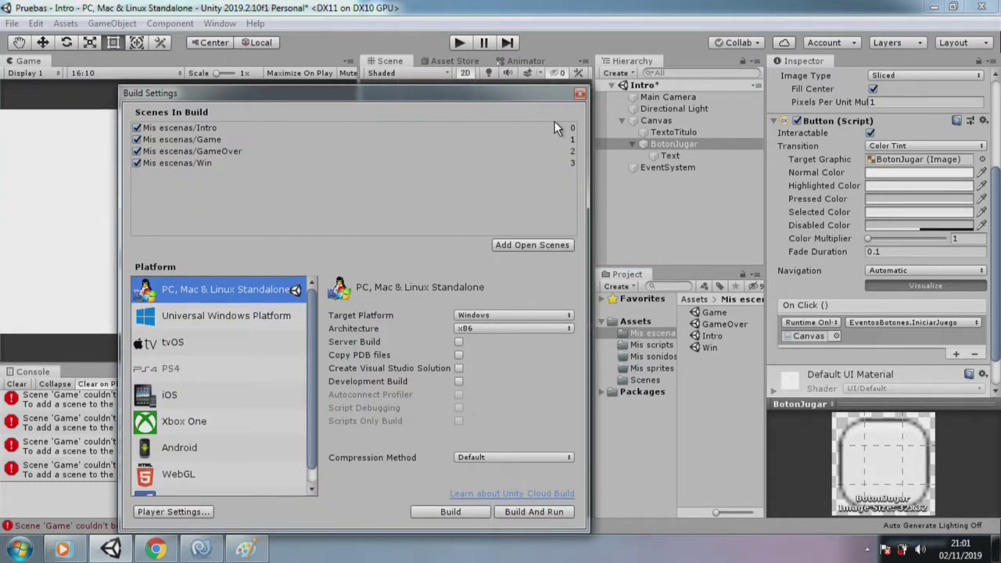
click(579, 96)
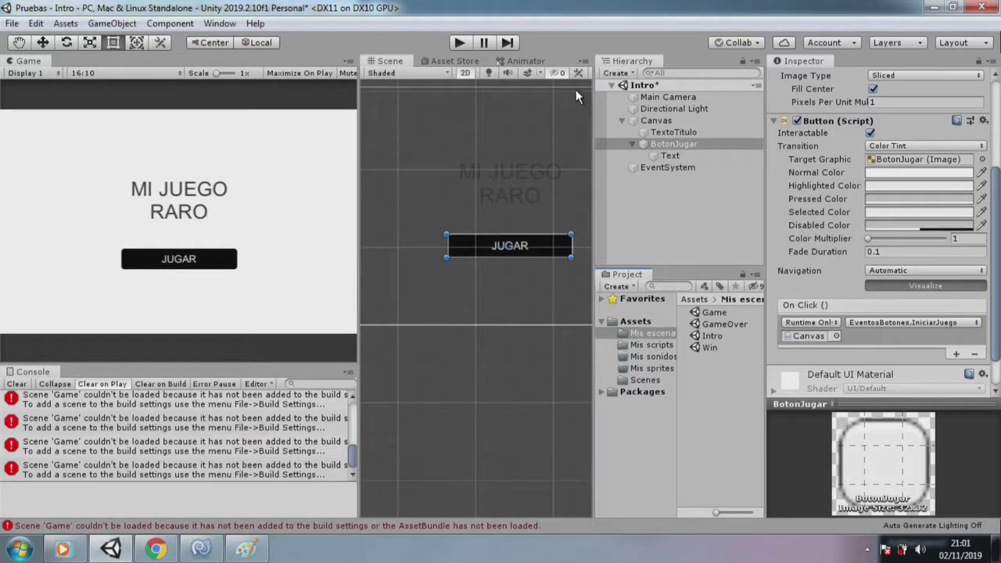
Step: Play the Intro scene, confirm JUGAR loads the Game scene, then stop play
click(463, 43)
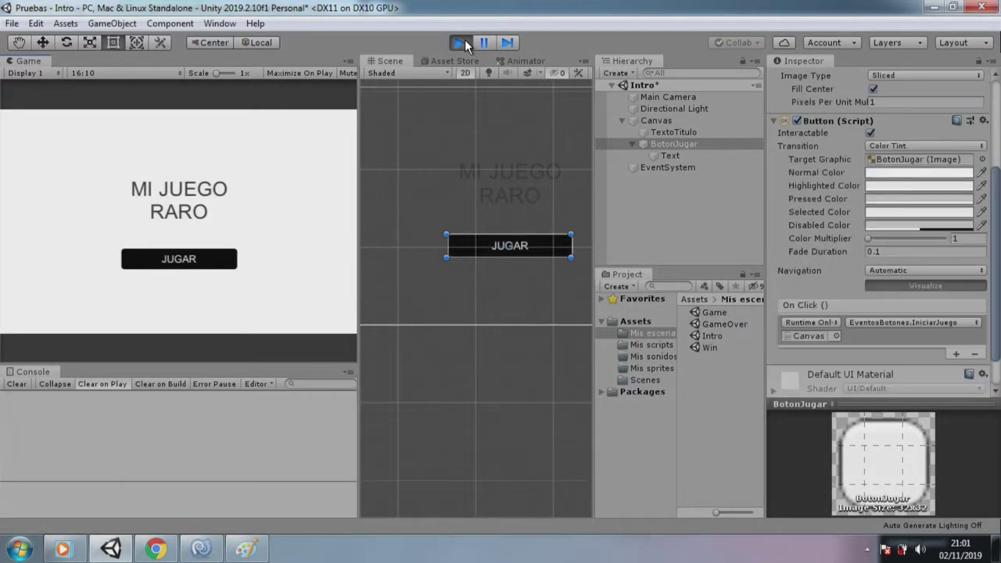
click(196, 262)
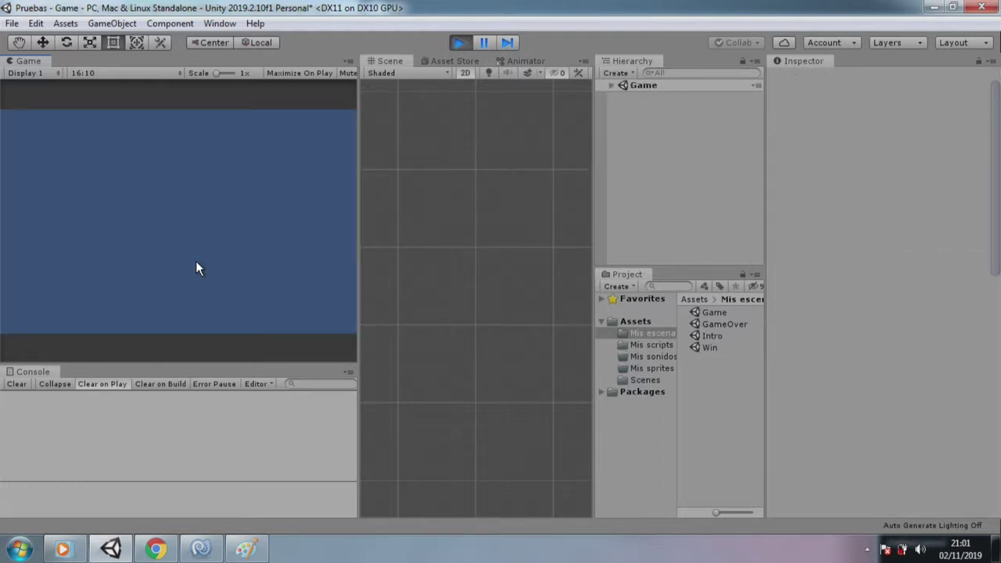
click(463, 43)
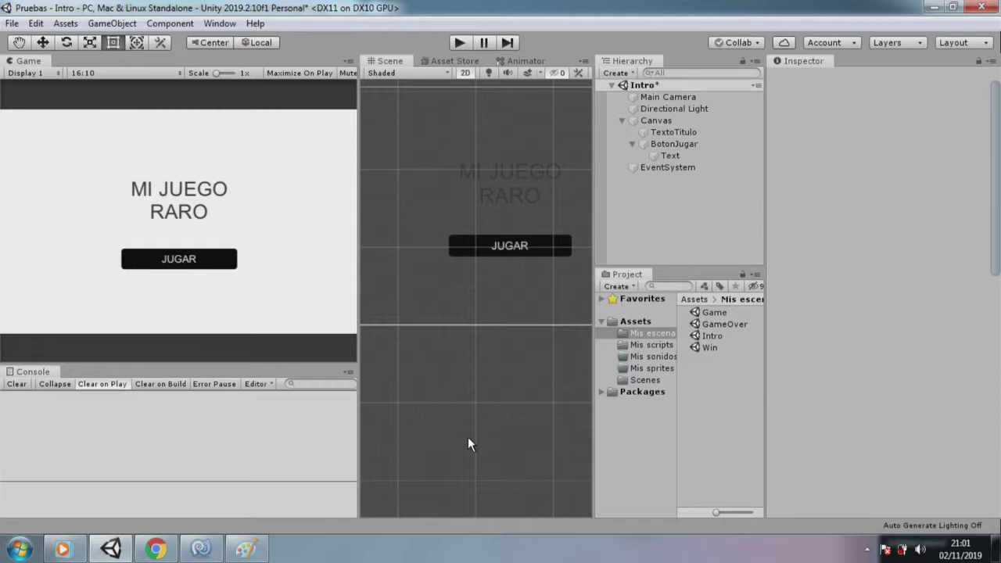
click(211, 549)
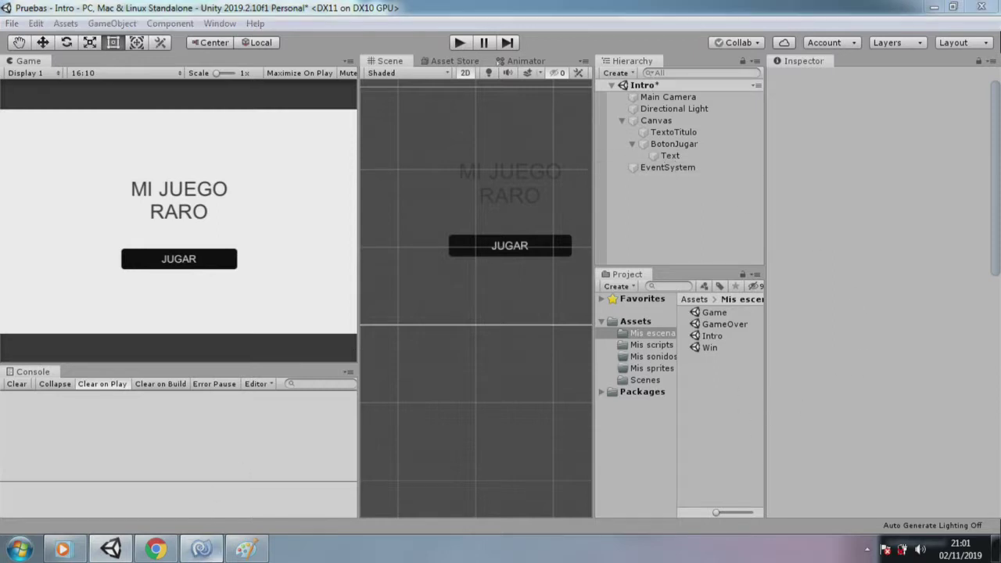
Step: Duplicate the IniciarJuego method directly below itself
drag(104, 307, 66, 235)
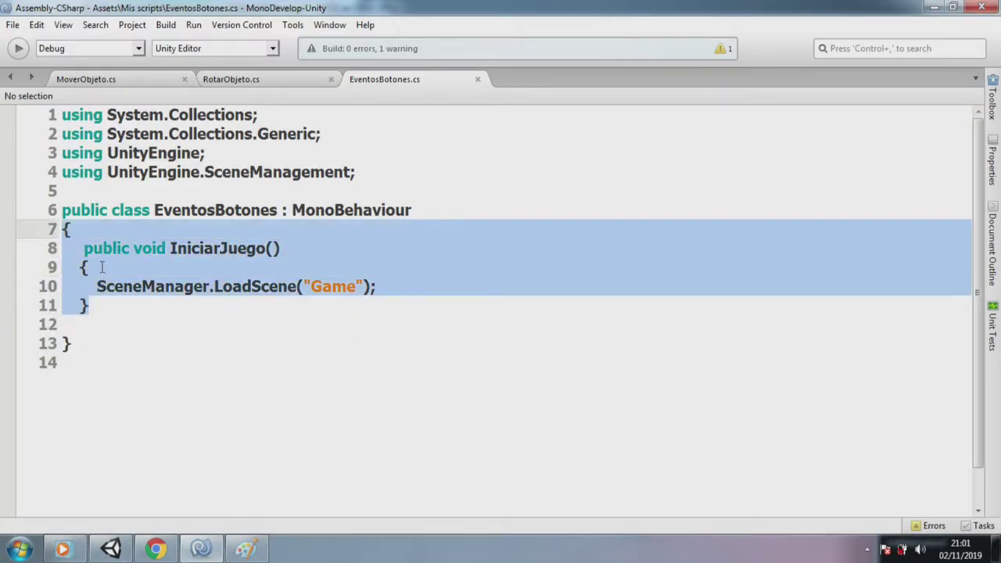
click(114, 303)
drag(115, 303, 70, 252)
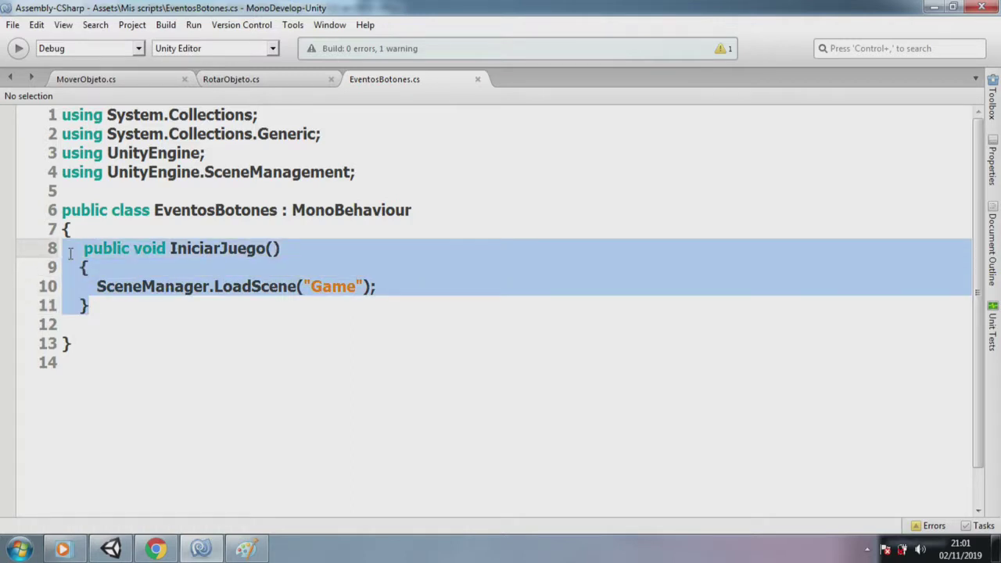
key(ctrl+c)
click(125, 325)
key(ctrl+v)
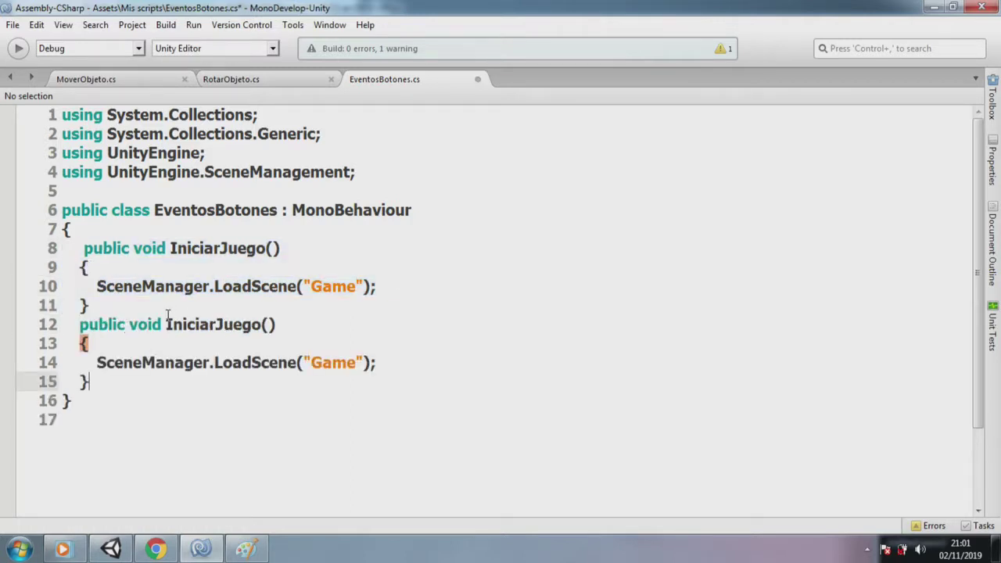
Step: Rename the copied method to Instrucciones
drag(216, 324, 261, 325)
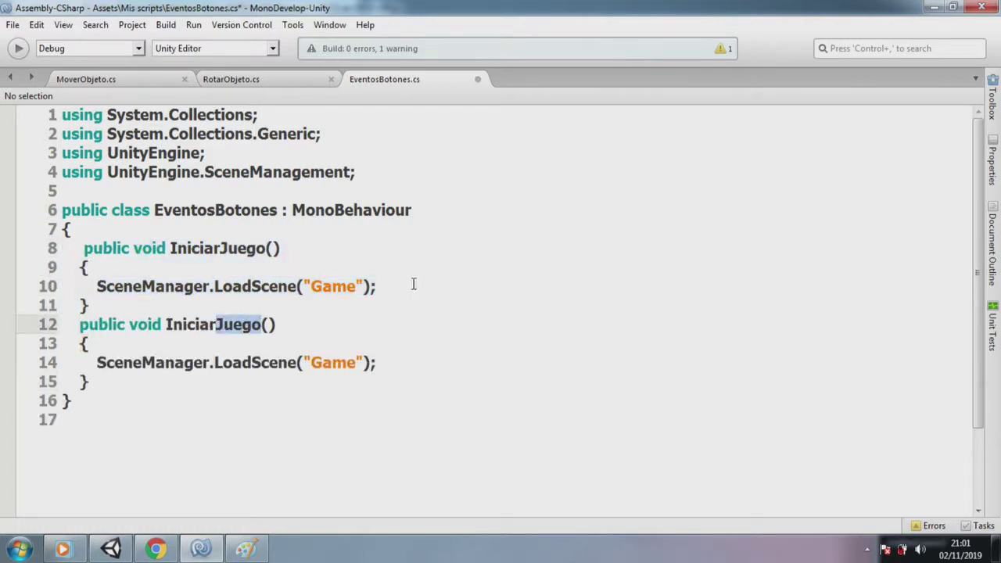
key(BackSpace)
key(BackSpace)
key(BackSpace)
key(BackSpace)
key(BackSpace)
key(BackSpace)
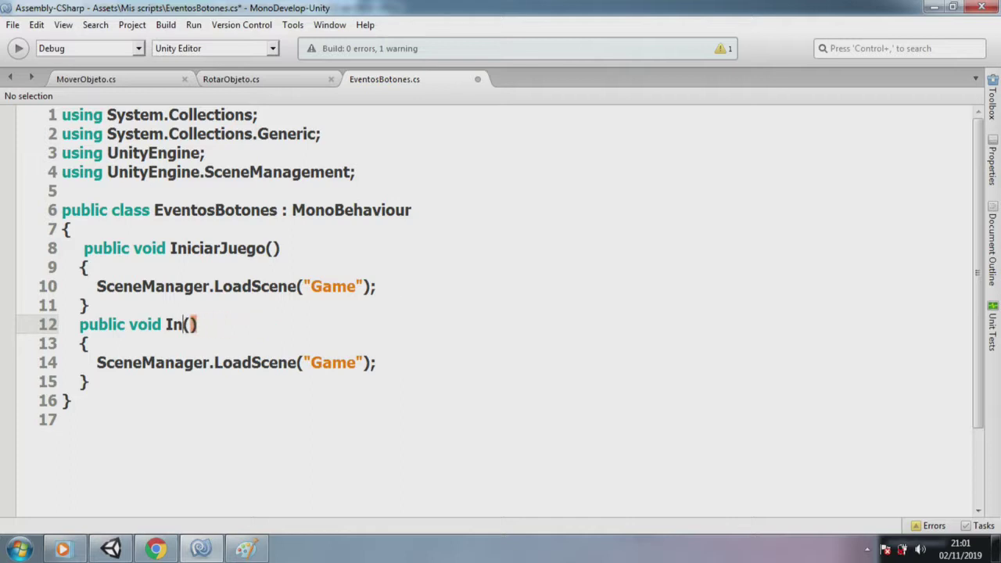
text(s)
key(BackSpace)
text(stru)
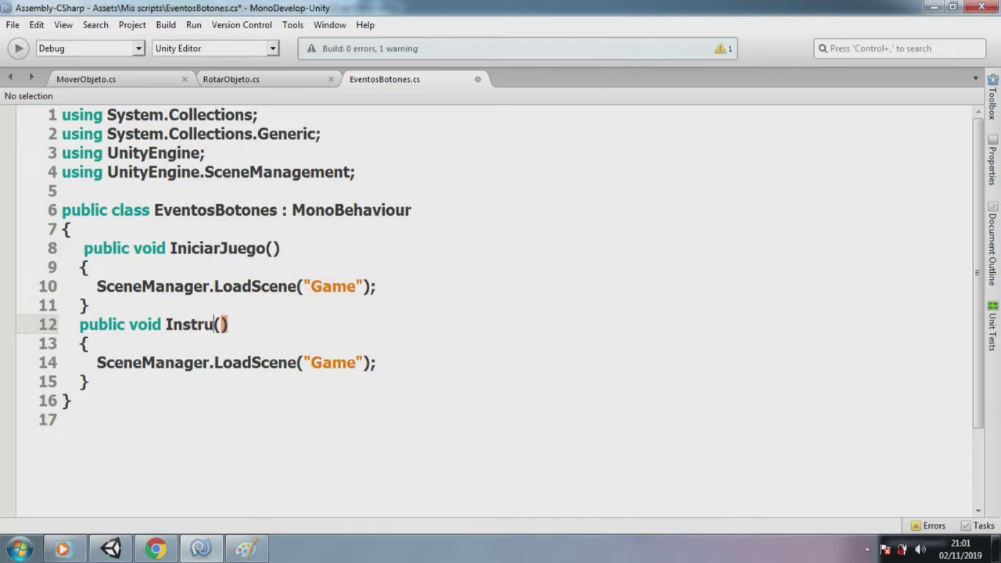
text(cciones)
Step: Change the copy's LoadScene argument from "Game" to "Instrucciones"
key(Down)
key(Down)
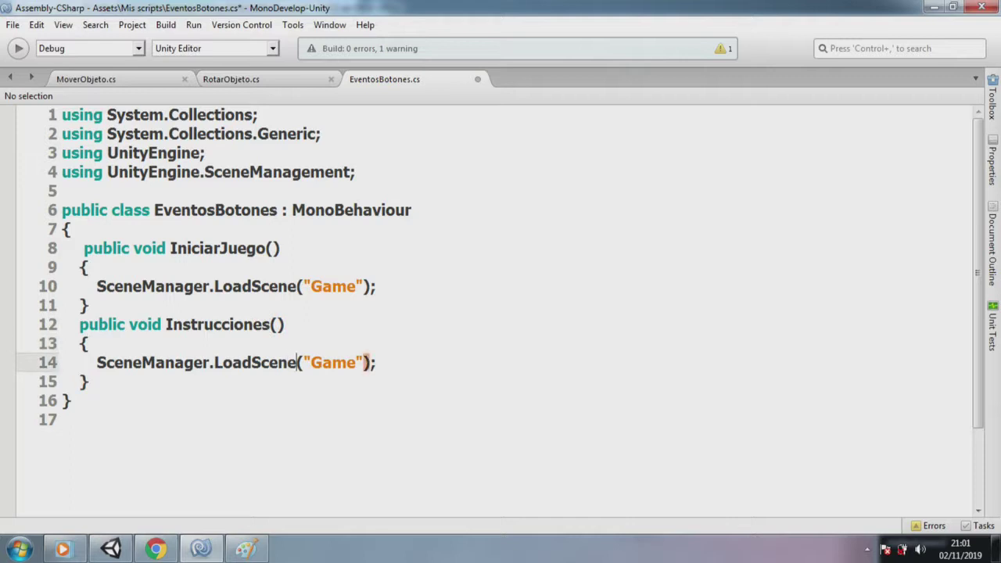
key(Right)
key(Right)
key(Delete)
key(Delete)
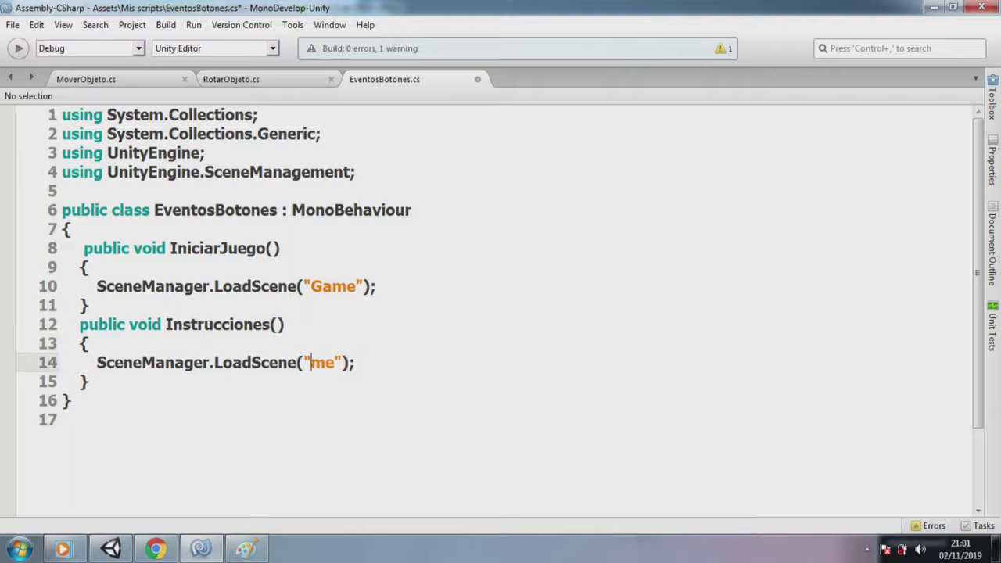
key(Delete)
key(Delete)
text(ins)
key(BackSpace)
key(BackSpace)
key(BackSpace)
text(Instrucc)
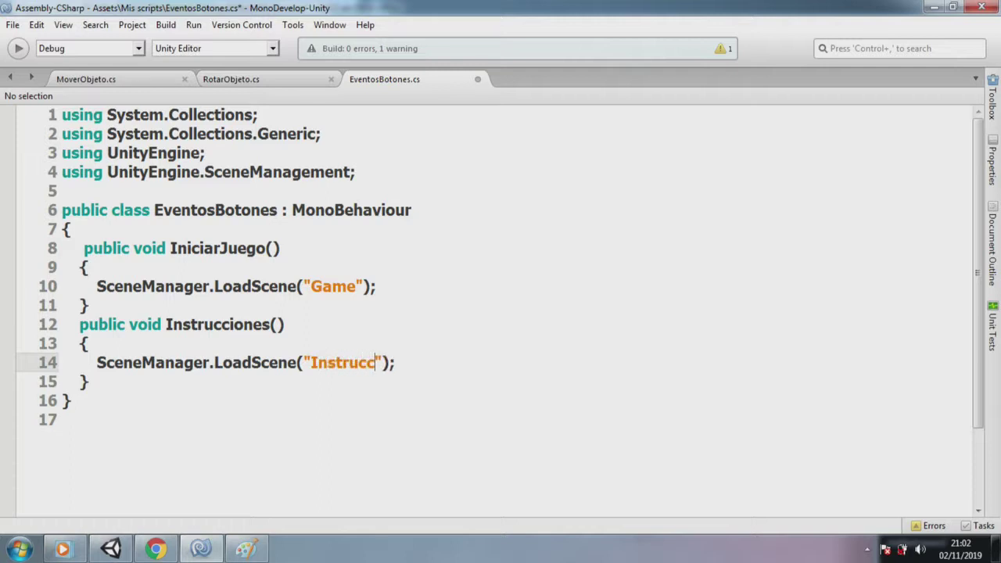
text(iones)
key(Up)
key(Up)
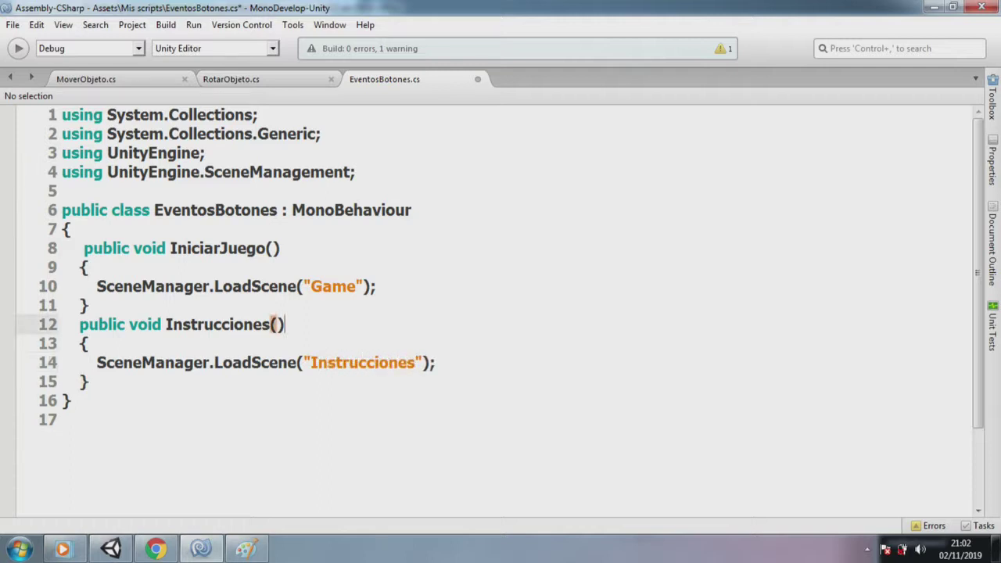
key(Home)
key(shift+Down)
key(shift+Down)
key(shift+Down)
key(shift+End)
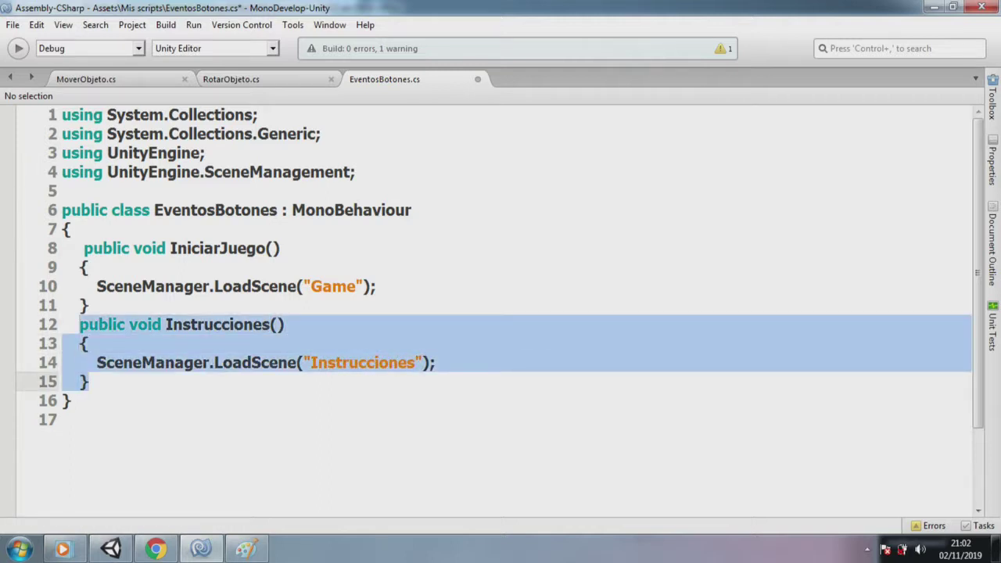
Step: Paste a copy of Instrucciones below it and rename it Salir
key(ctrl+c)
key(Right)
key(Return)
key(ctrl+v)
key(Up)
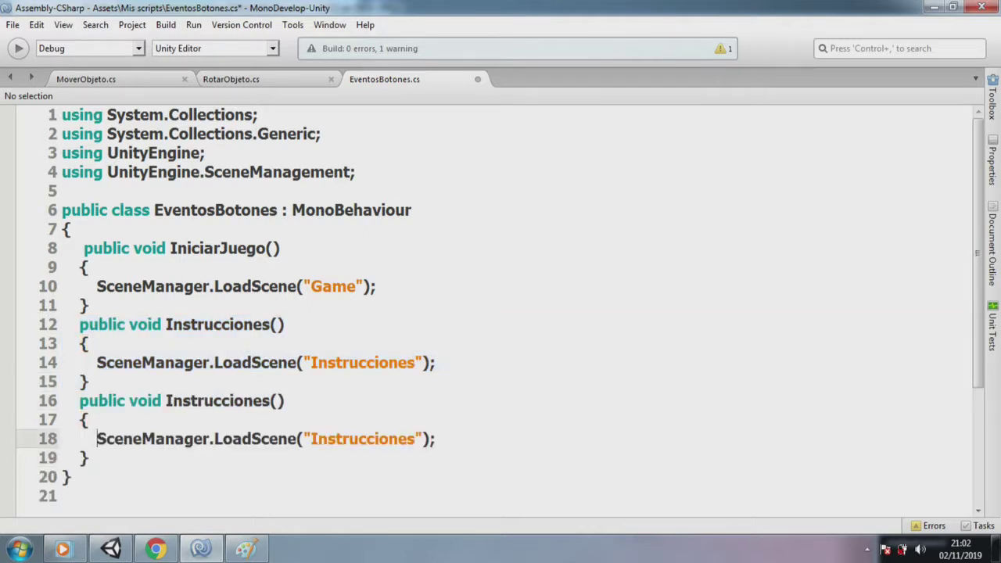
key(Up)
key(Up)
key(Right)
key(Right)
key(Right)
key(Right)
key(Right)
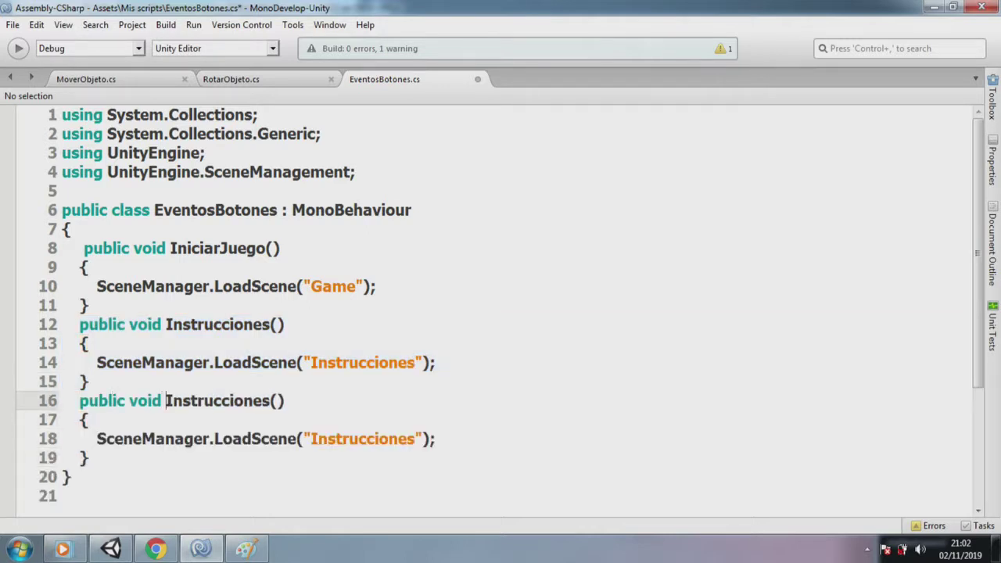
key(Delete)
key(Delete)
key(Delete)
key(Delete)
key(Delete)
text(Sa)
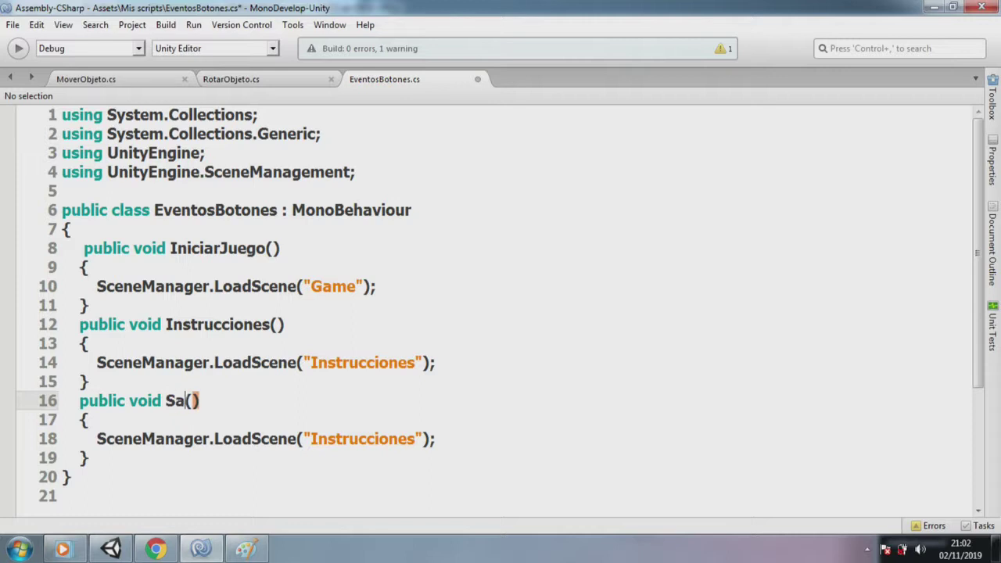
text(lir)
Step: Replace Salir's LoadScene statement with Application.Quit();
key(Down)
key(Down)
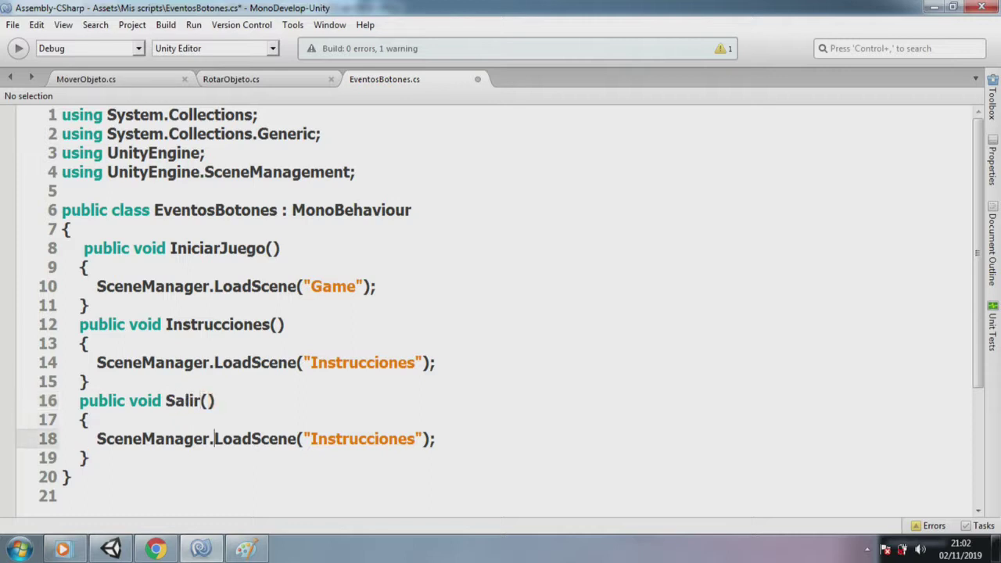
key(Up)
key(Down)
key(Home)
key(shift+End)
text(A)
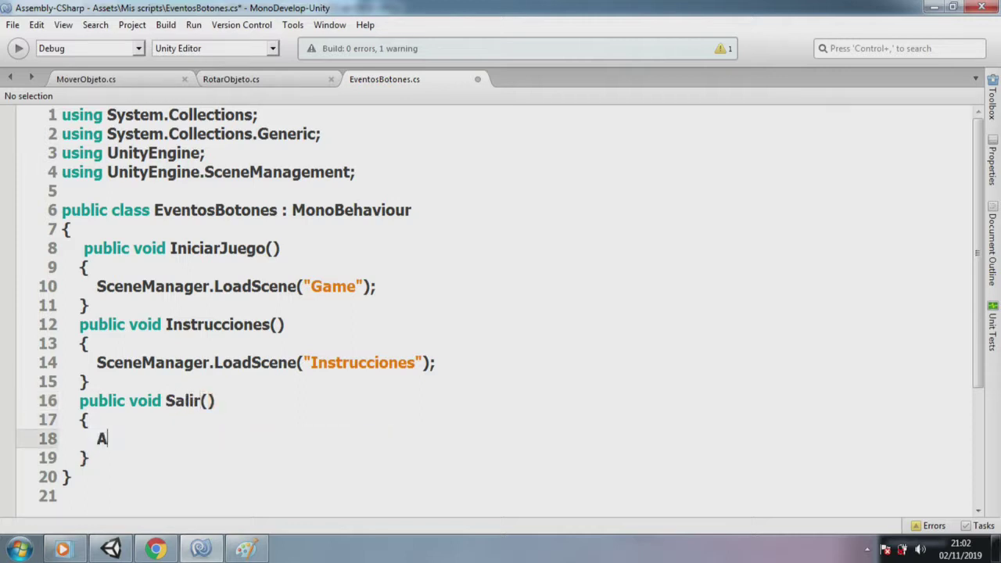
text(pplicaci)
key(BackSpace)
key(BackSpace)
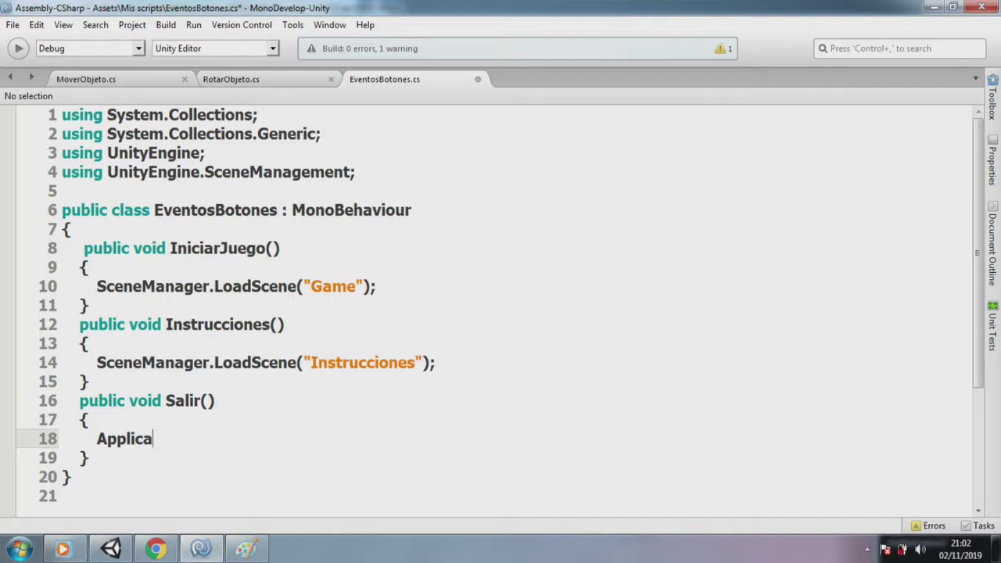
text(tion,)
key(BackSpace)
text(.we)
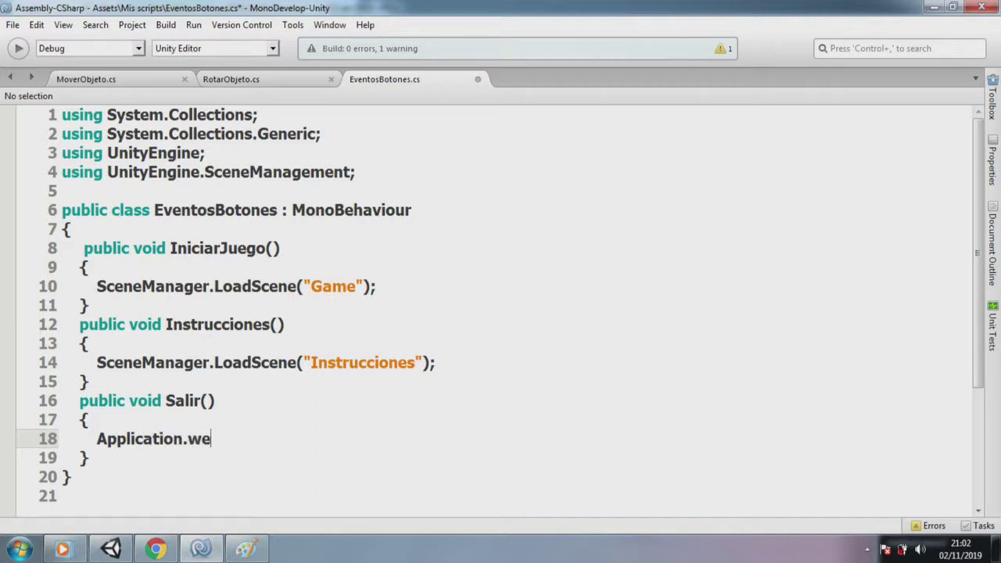
key(BackSpace)
key(BackSpace)
text(Quit()
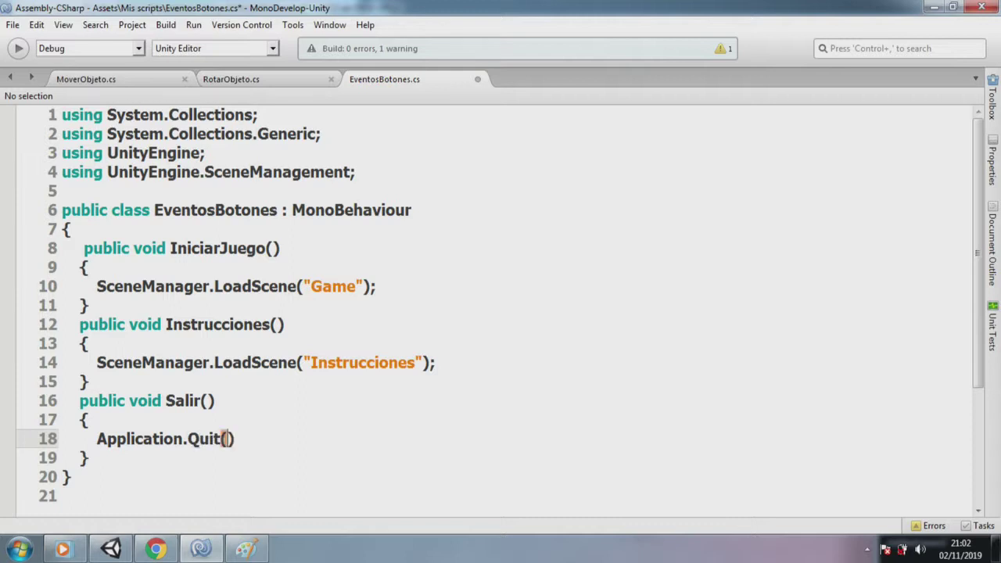
text();)
drag(95, 458, 47, 383)
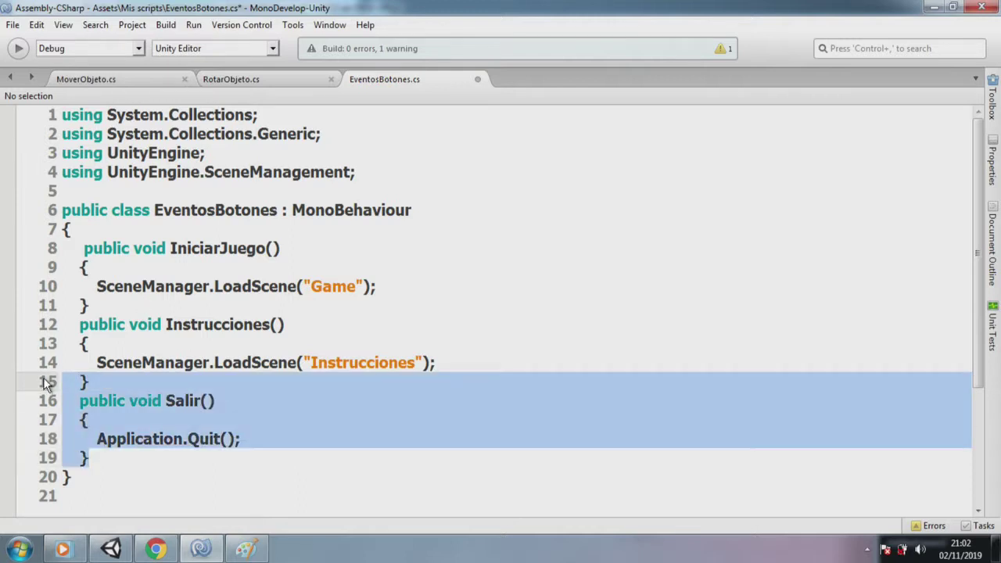
click(98, 441)
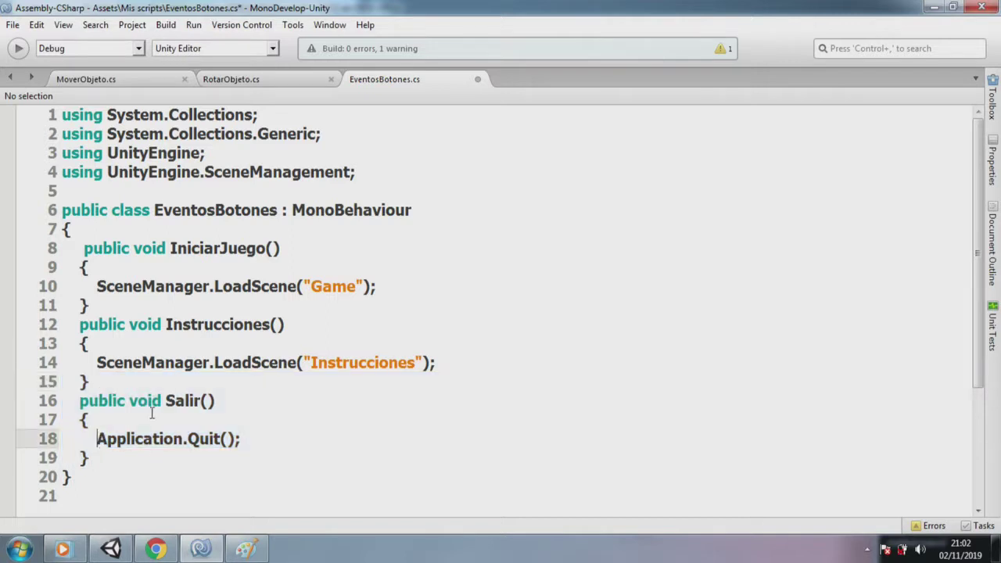
Step: Build the project and save the EventosBotones script
click(22, 25)
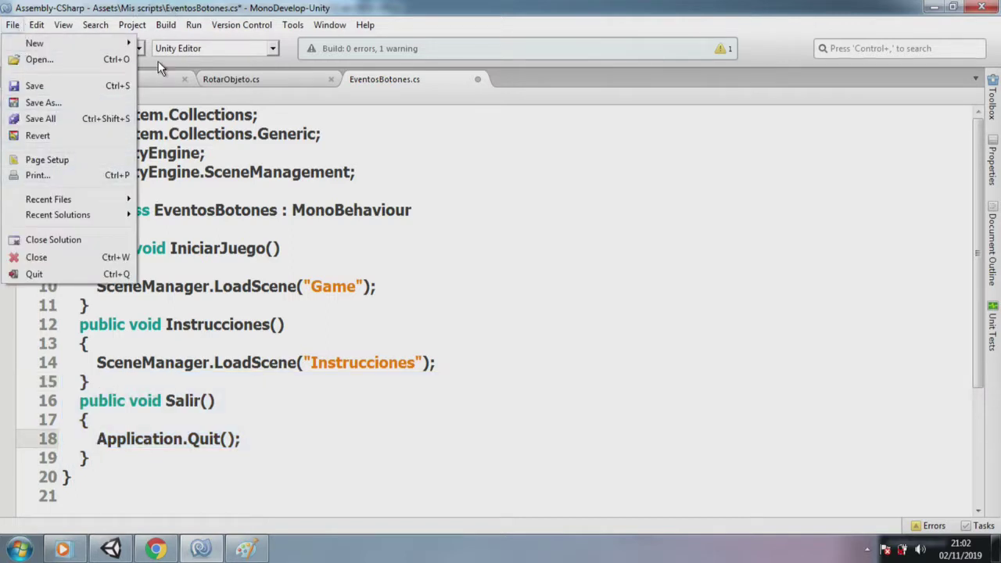
click(174, 44)
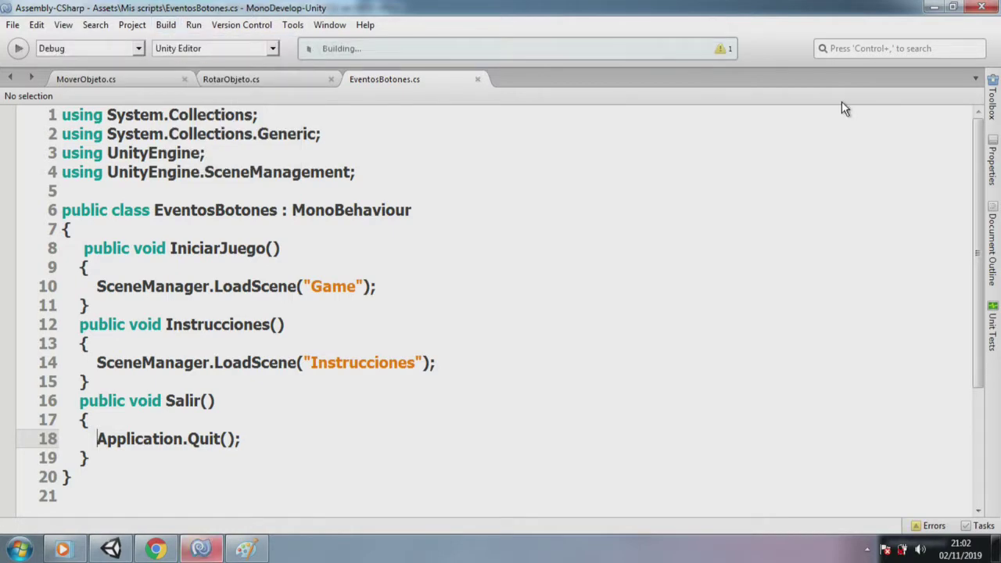
click(111, 545)
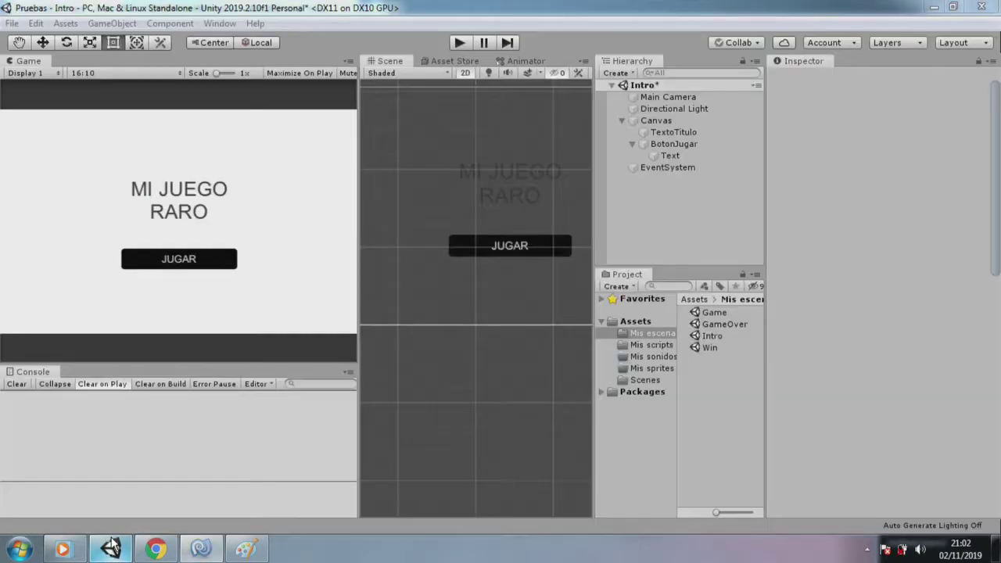
click(201, 549)
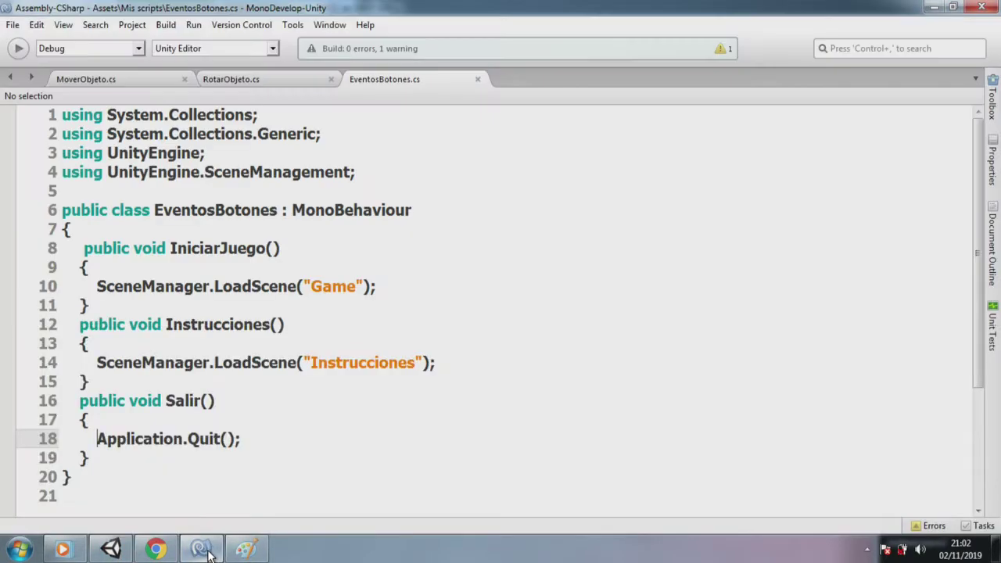
Step: Run Build All and confirm it finishes with 0 errors and 1 warning
click(409, 381)
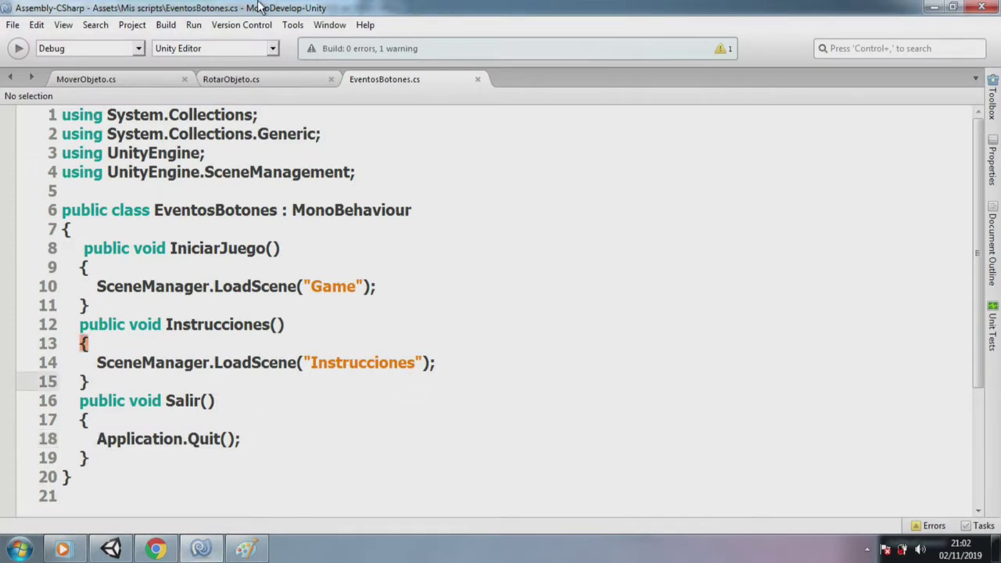
click(165, 26)
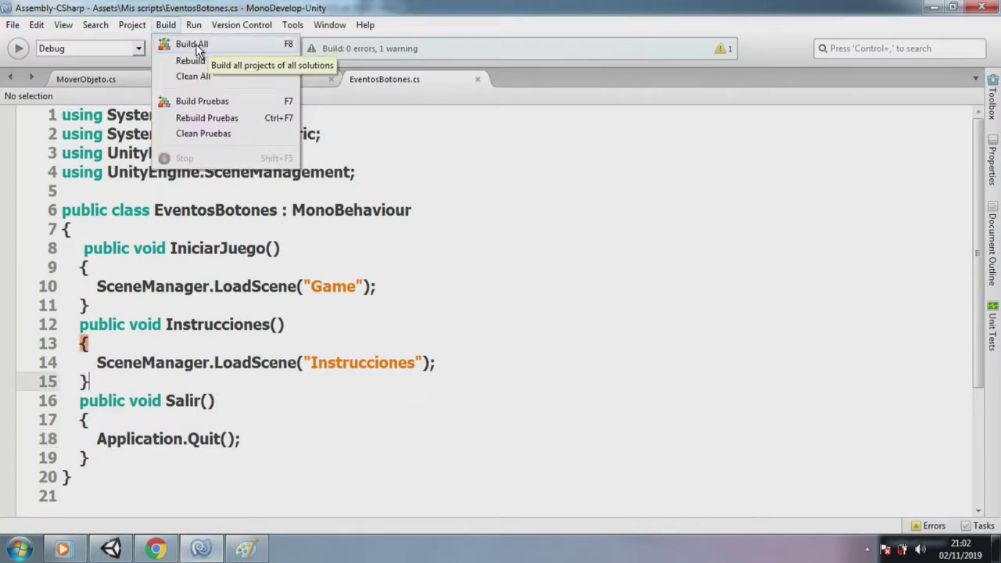
click(197, 45)
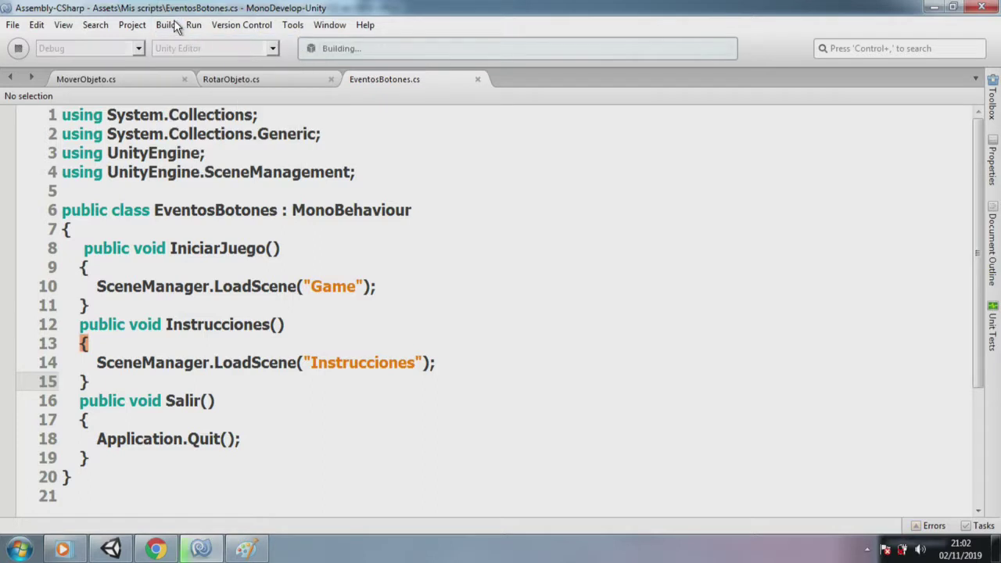
click(177, 26)
click(182, 46)
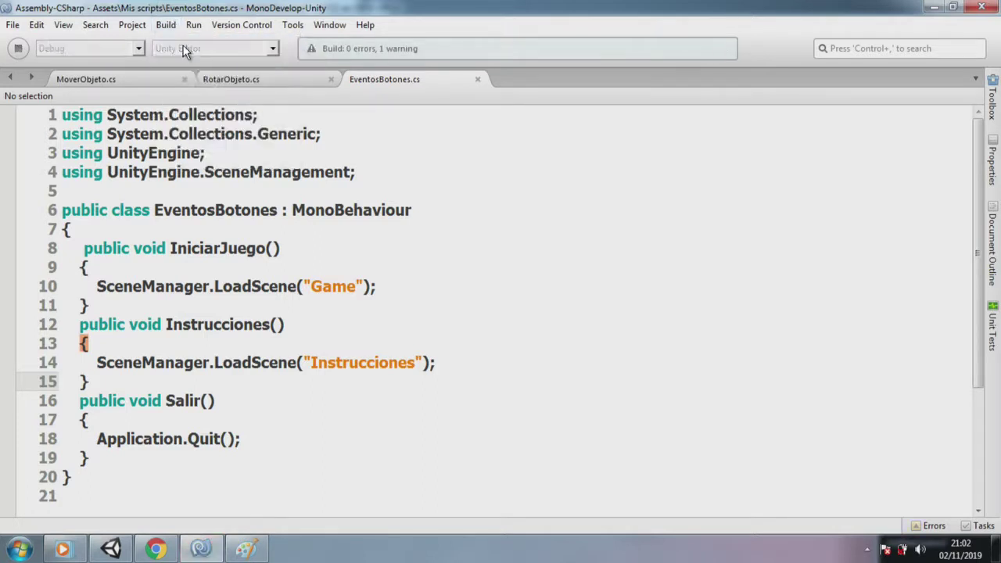
click(332, 286)
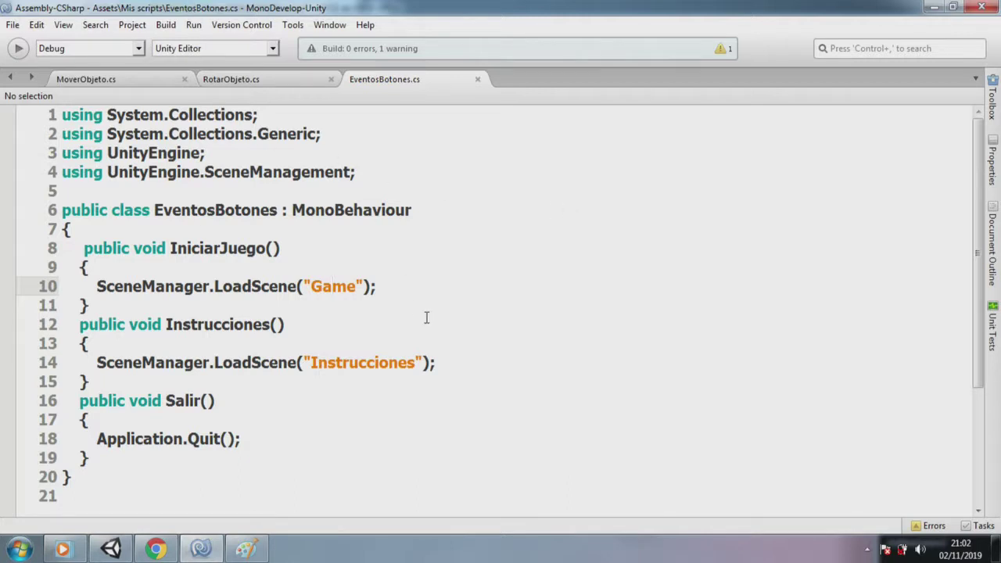
scroll(424, 311, down, 2)
scroll(427, 312, up, 2)
Step: Close MonoDevelop and set Unity's External Script Editor to UnityVS.OpenFile in Preferences
click(997, 17)
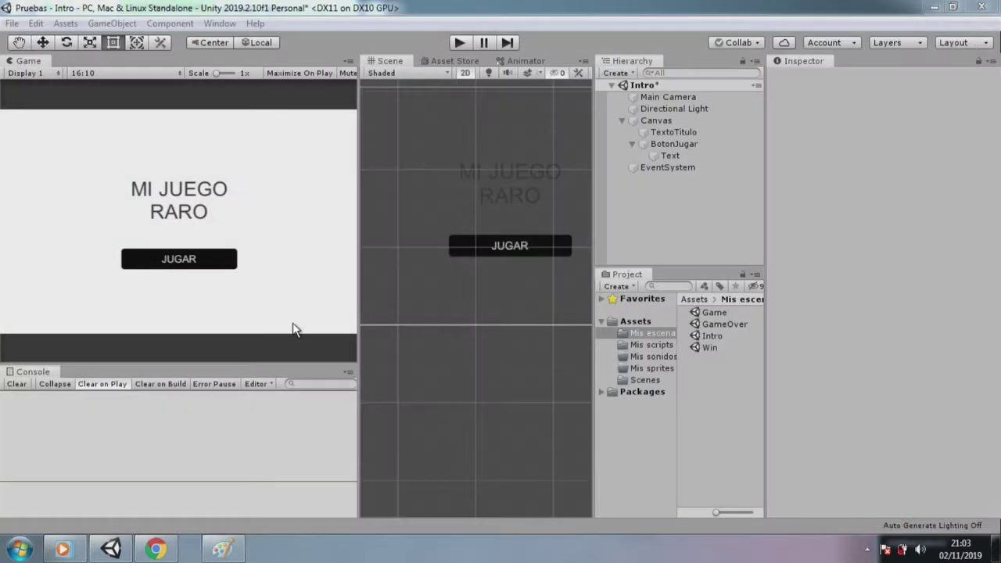
mouse_move(112, 550)
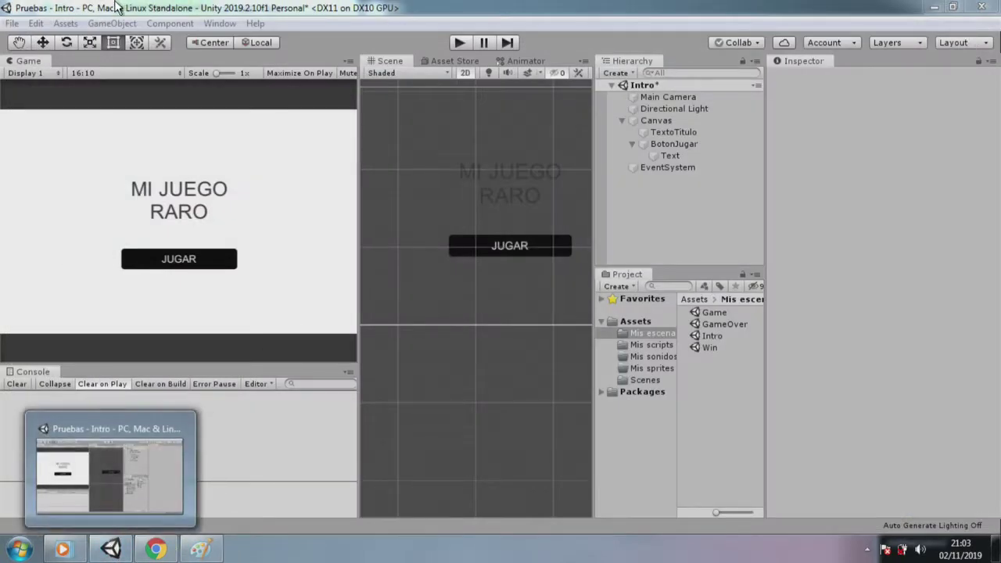
click(36, 23)
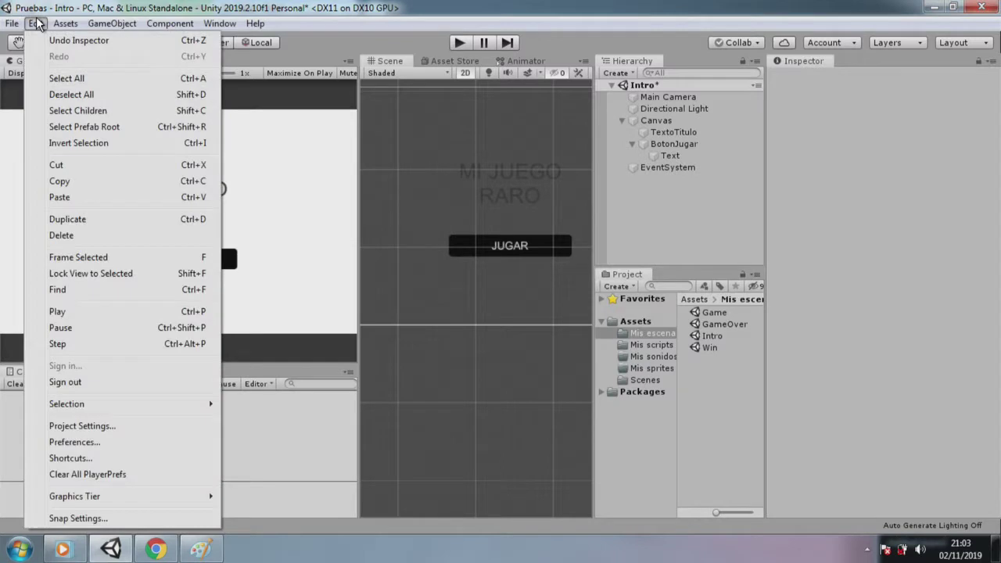
click(87, 441)
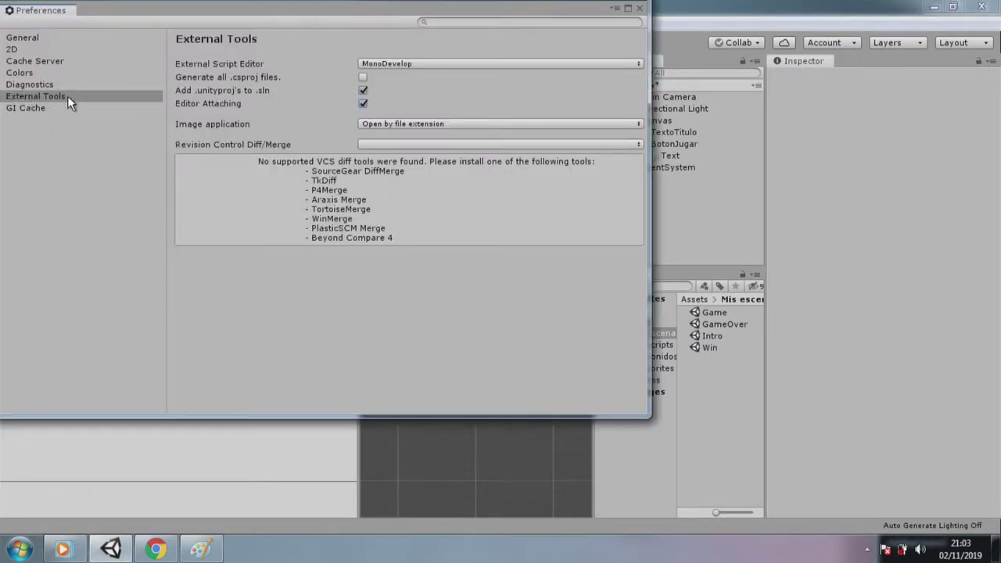
click(547, 65)
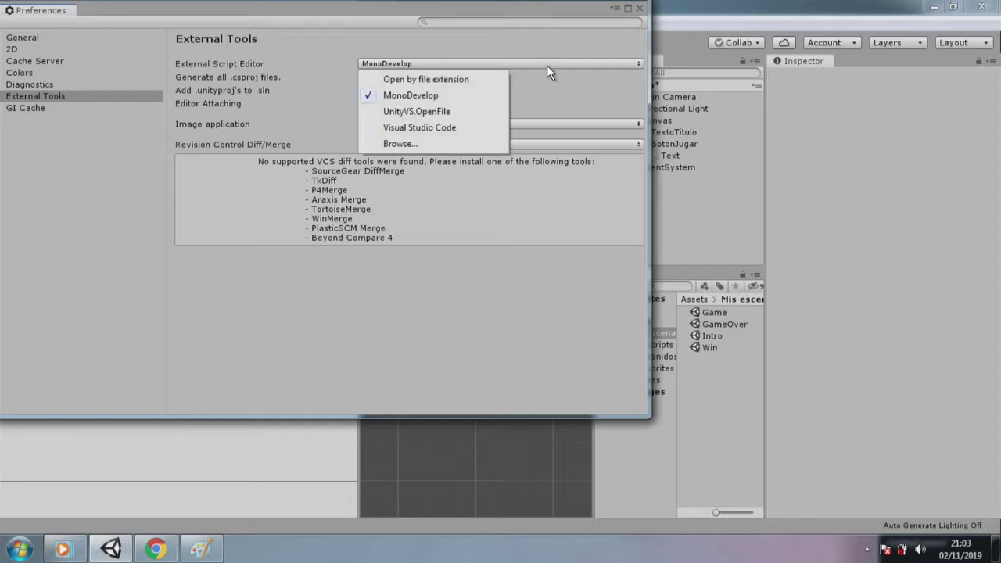
click(435, 113)
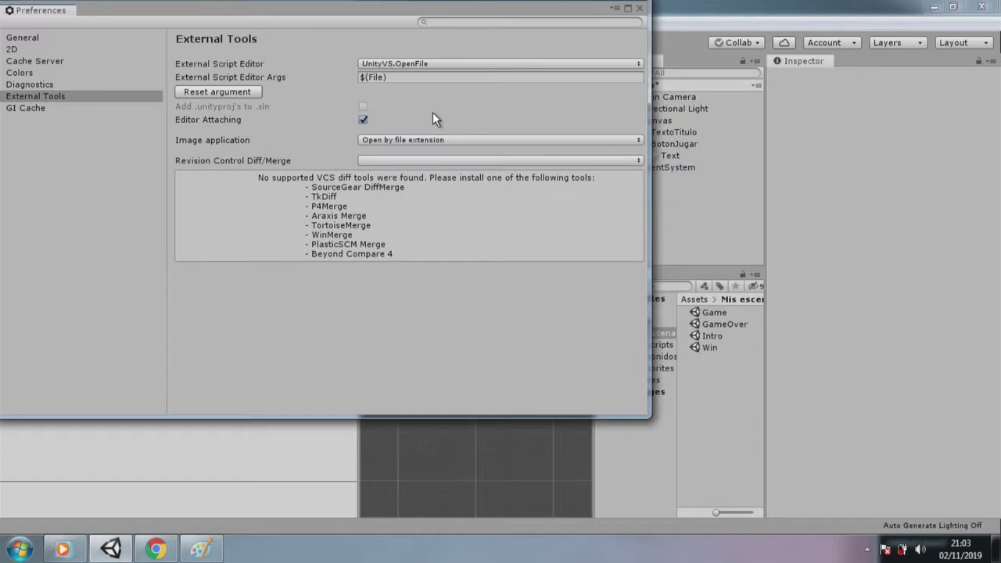
click(639, 9)
Step: Open the Mis scripts folder and select EventosBotones to show its code in the Inspector
click(656, 365)
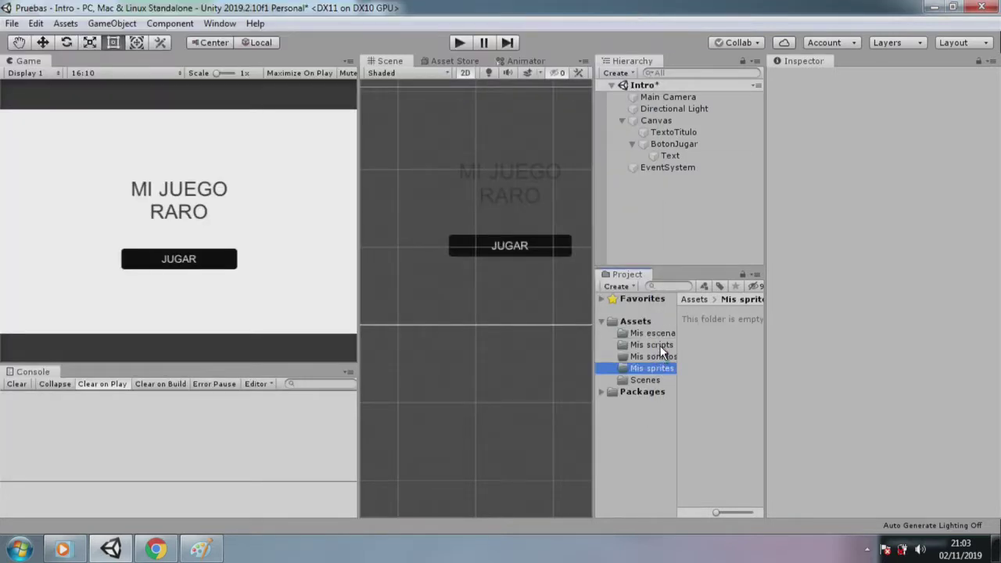
click(653, 345)
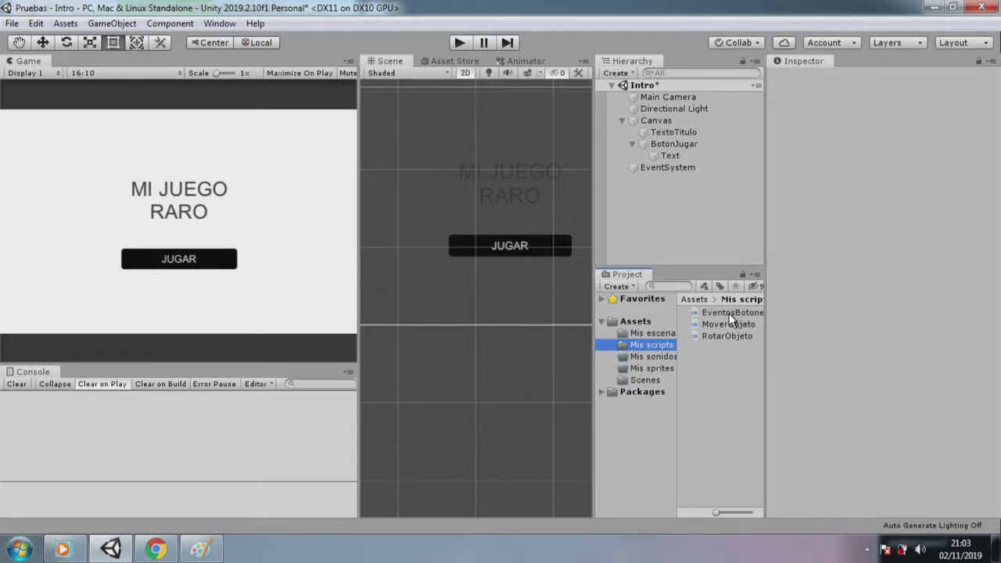
click(730, 313)
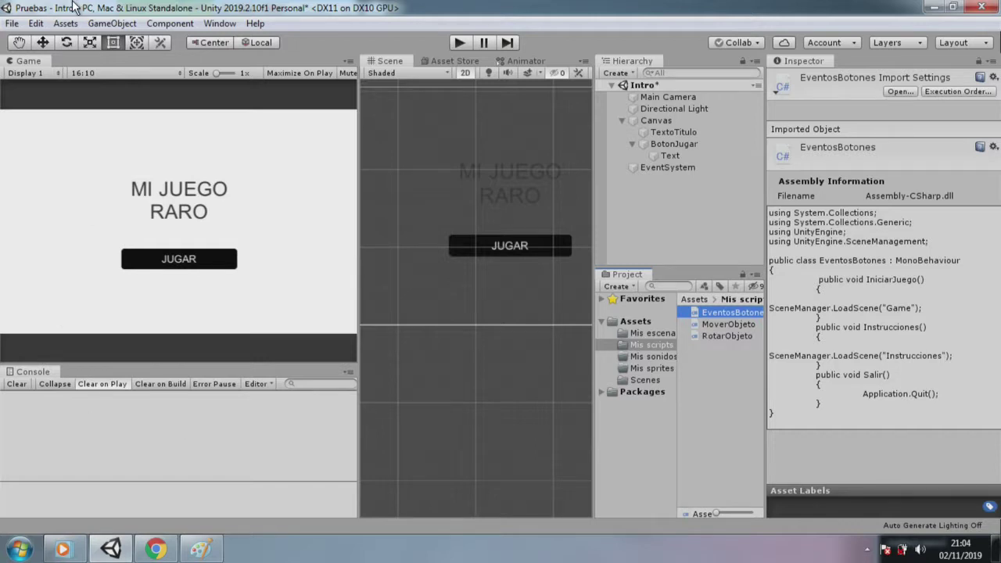
Step: Set Visual Studio Code as the External Script Editor in Preferences > External Tools
click(38, 22)
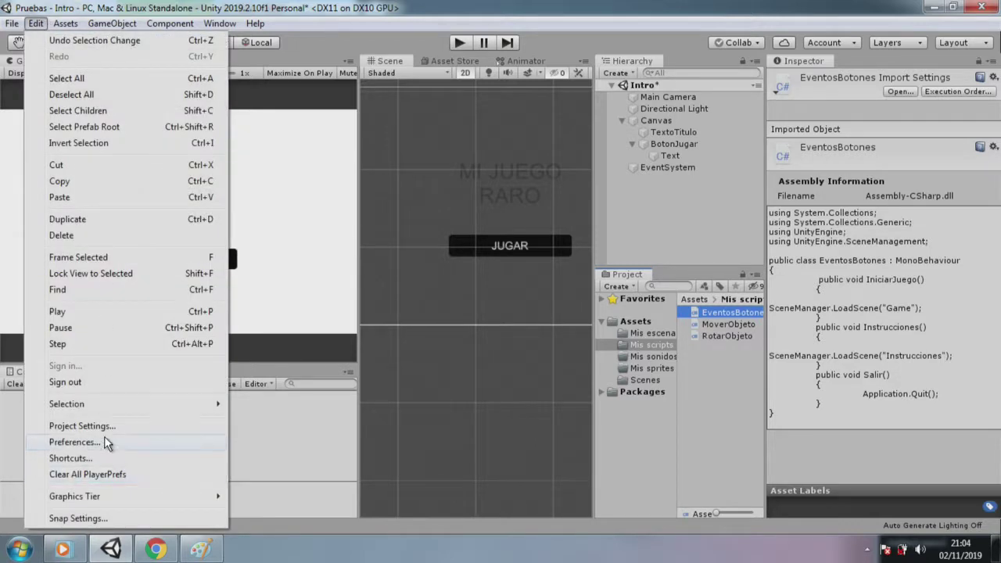
click(105, 439)
click(442, 64)
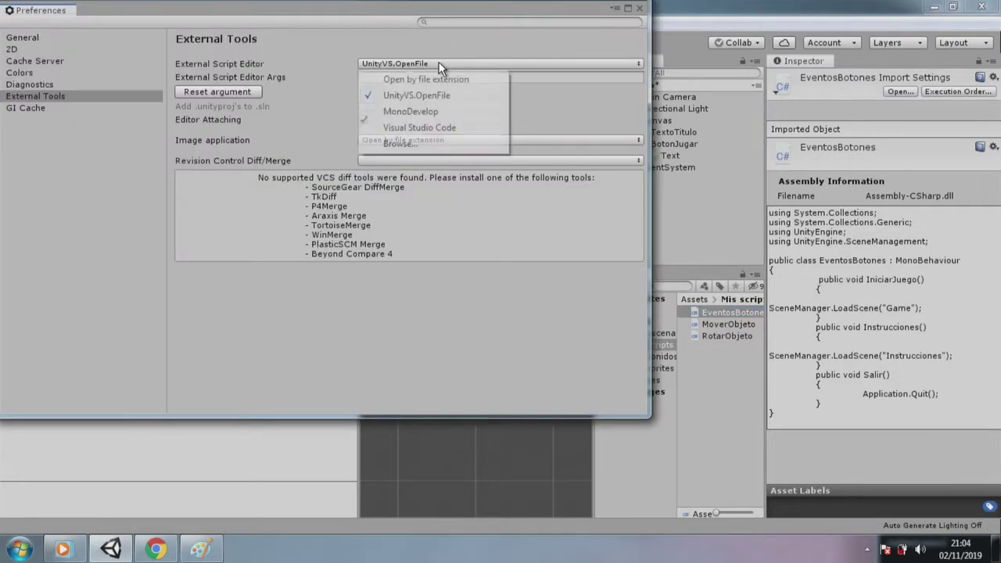
click(448, 129)
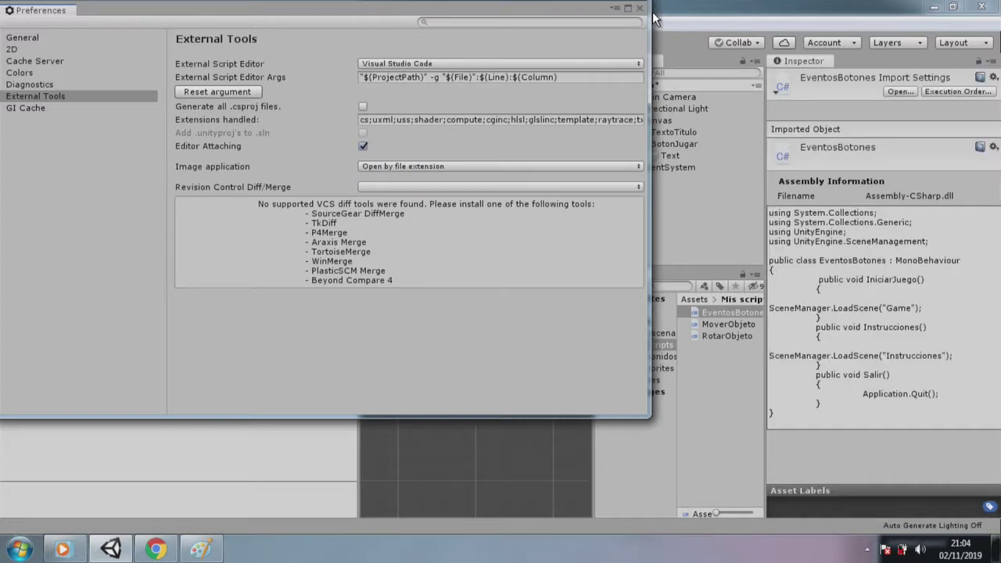
click(639, 11)
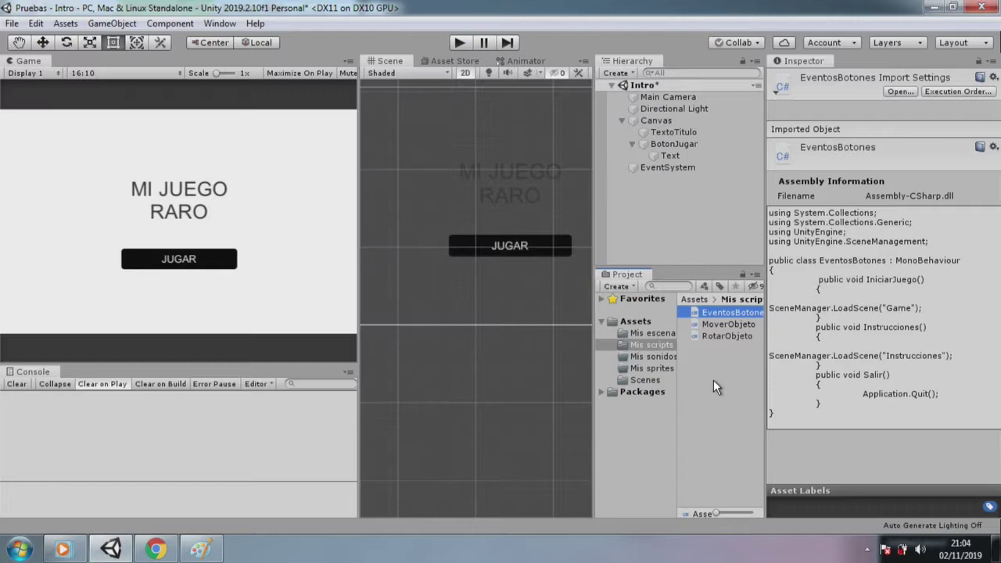
Step: Open EventosBotones.cs in Visual Studio Code and look over its three public button methods
double_click(715, 311)
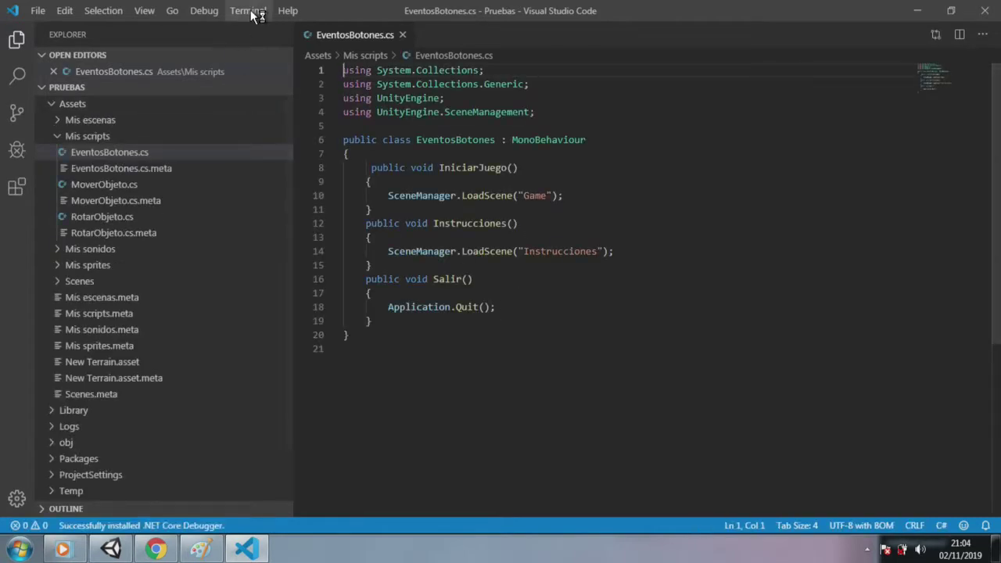
click(559, 295)
click(532, 349)
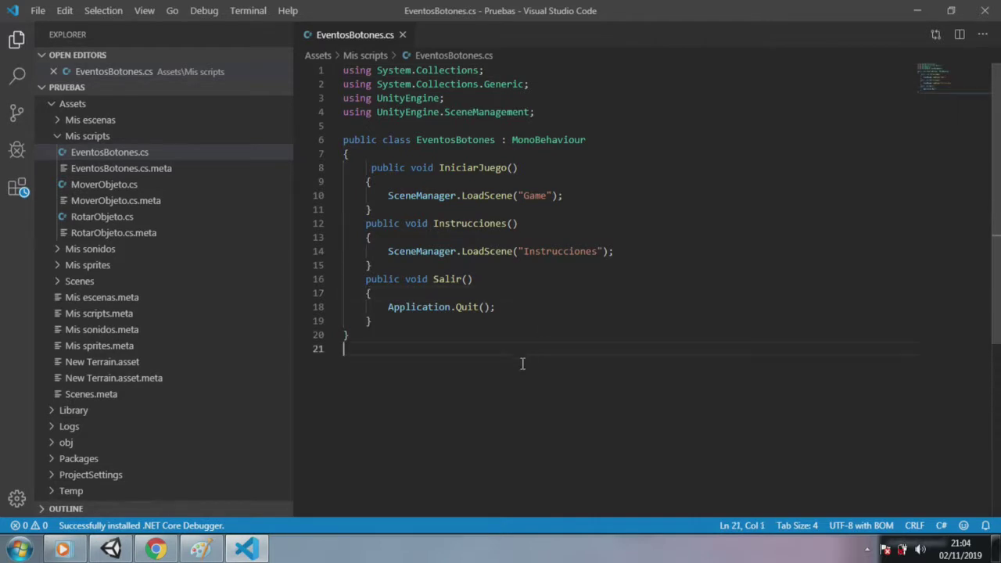
click(572, 170)
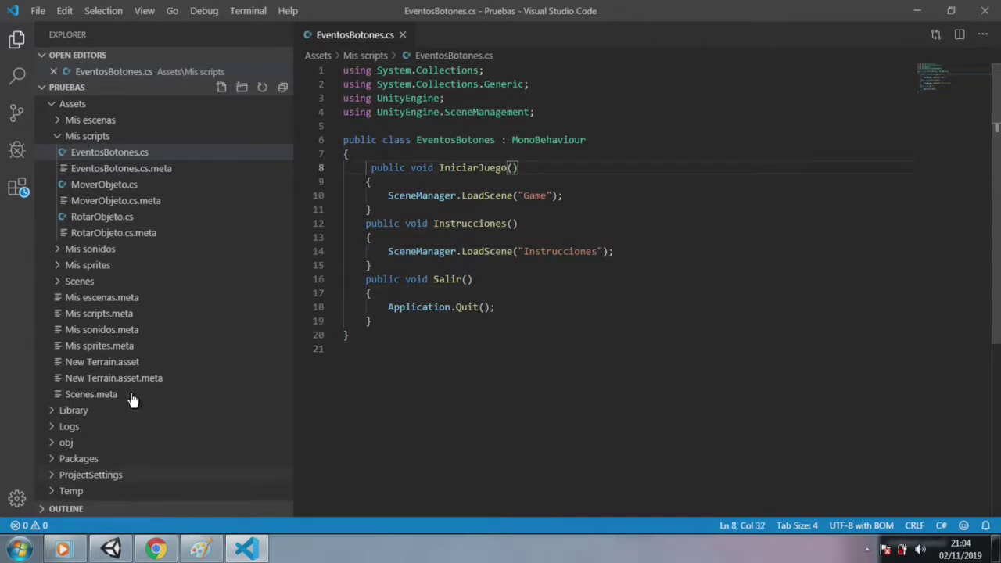
Step: Browse Visual Studio Code's View menu, then return to the code
click(104, 10)
mouse_move(145, 11)
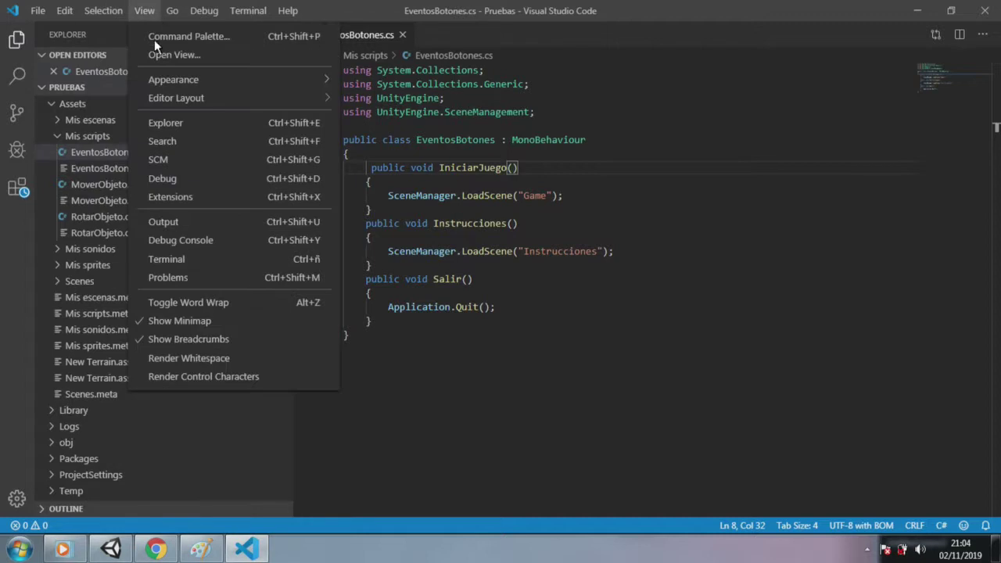
mouse_move(273, 77)
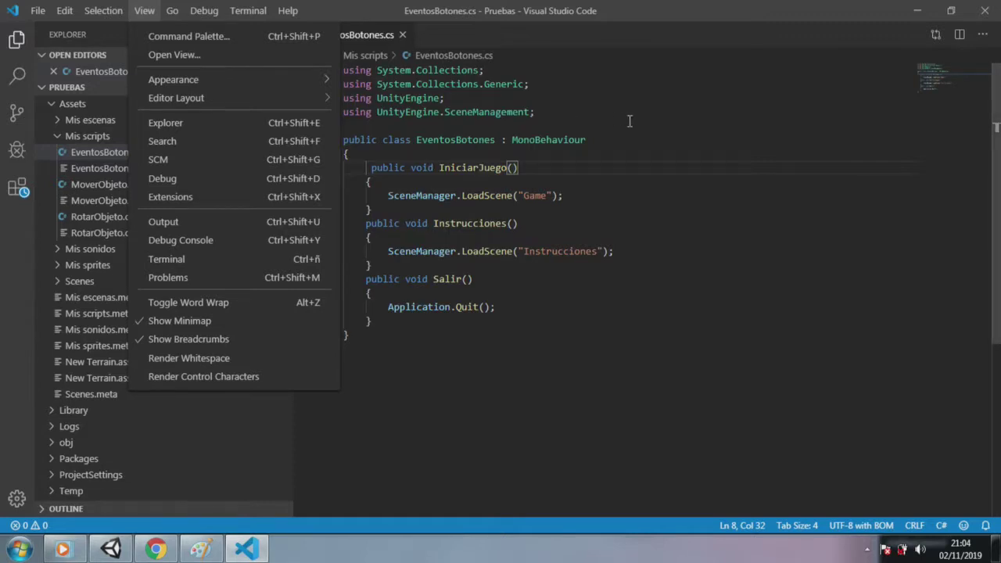
click(655, 391)
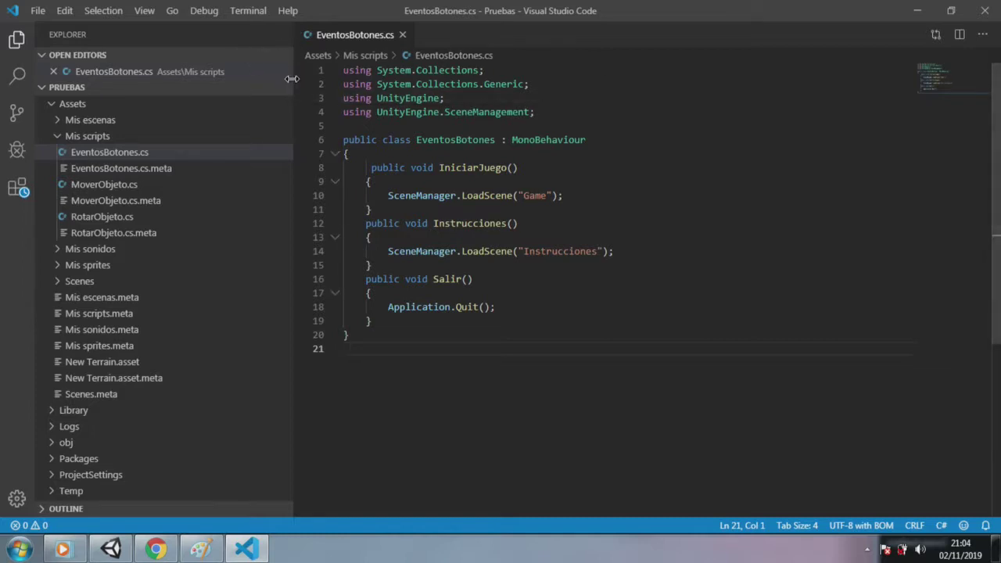
Step: Narrow the Explorer sidebar and change LoadScene to LoadScenee on line 14
drag(294, 154, 161, 153)
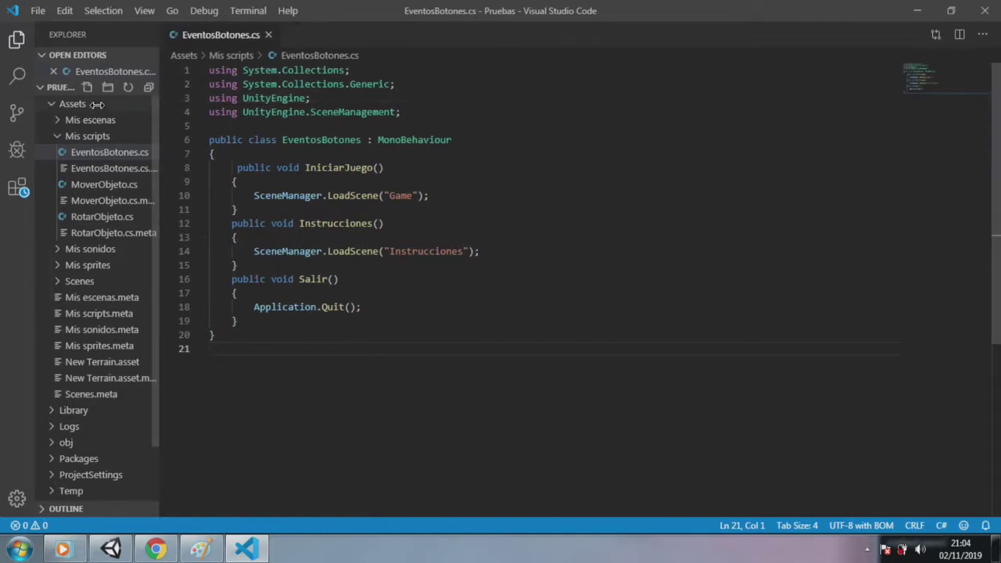
click(380, 251)
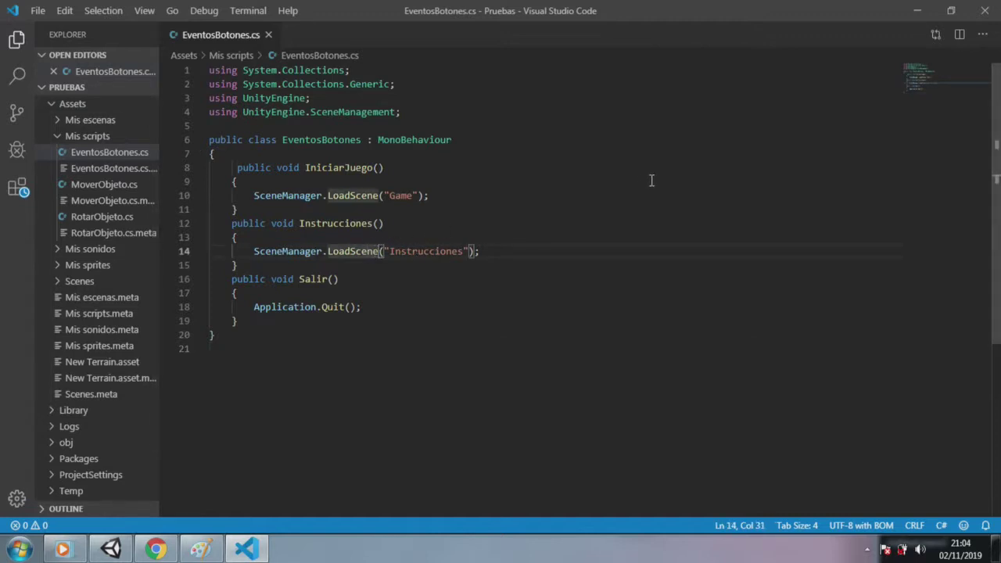
text(e)
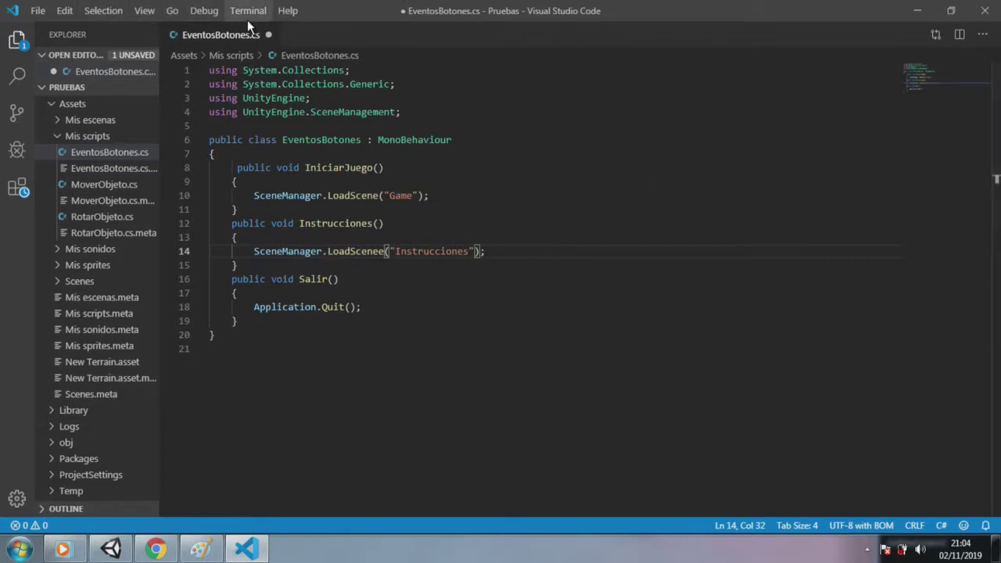
Step: Save the script through Debug > Start Debugging and dismiss the environment picker
click(205, 11)
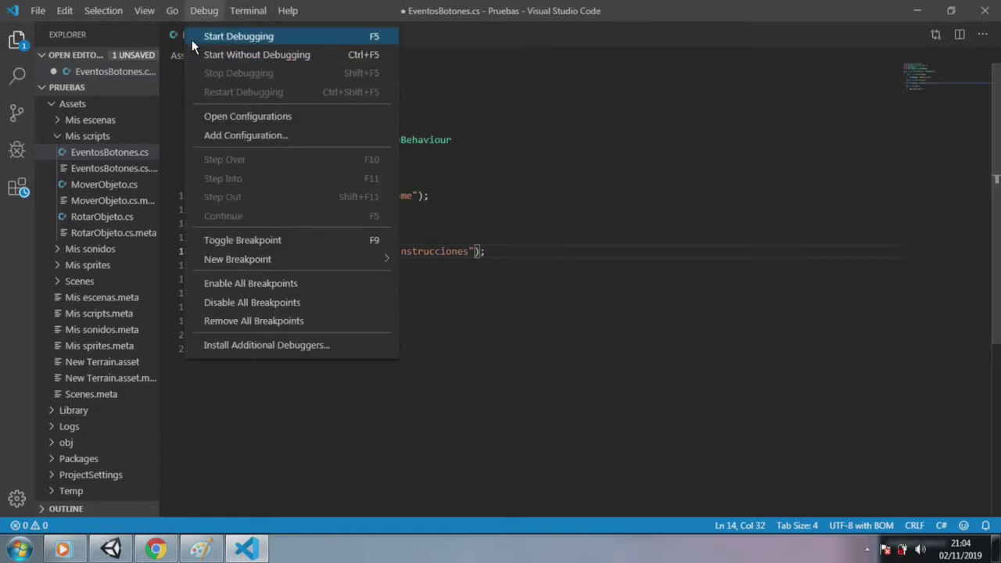
click(195, 37)
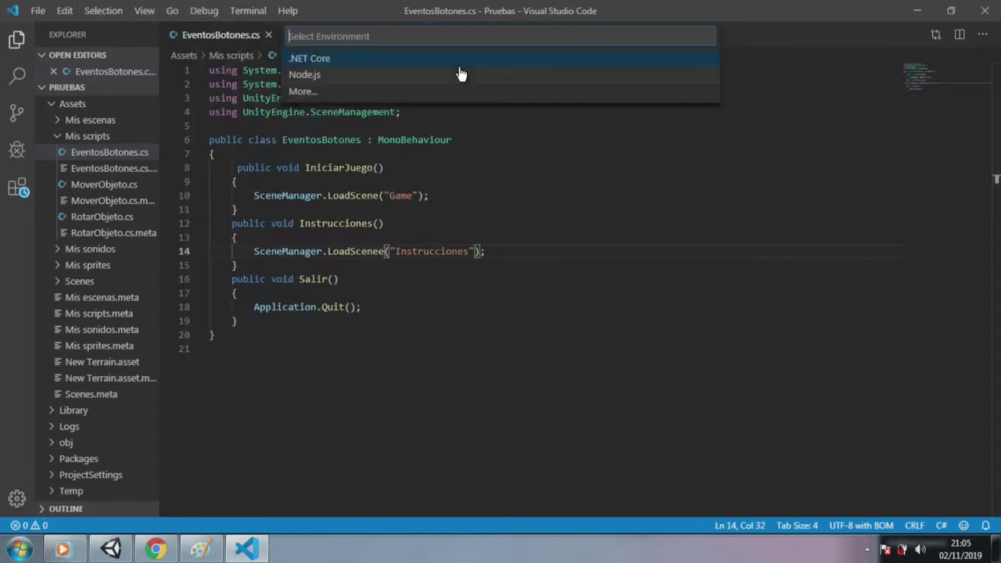
click(540, 143)
click(624, 354)
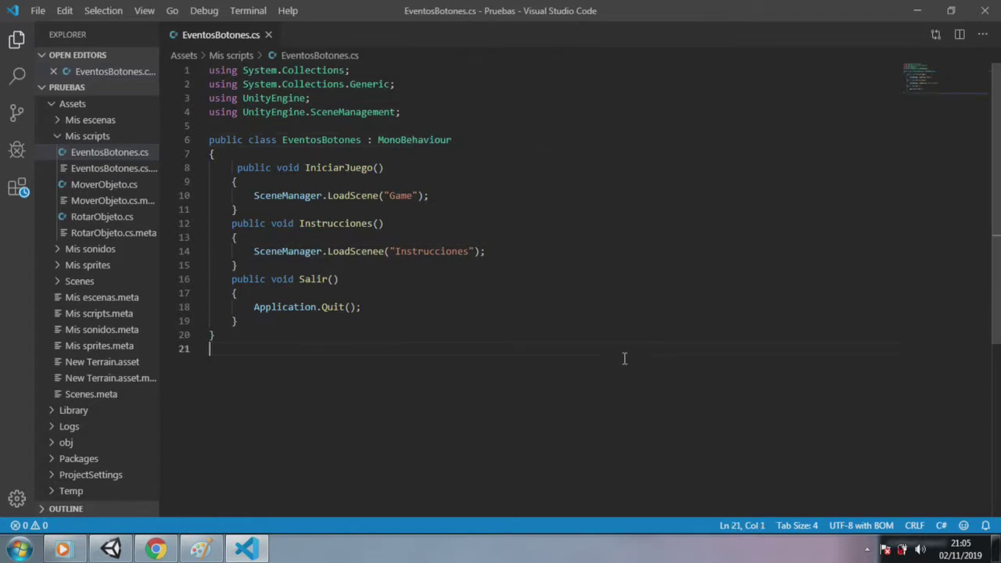
click(118, 549)
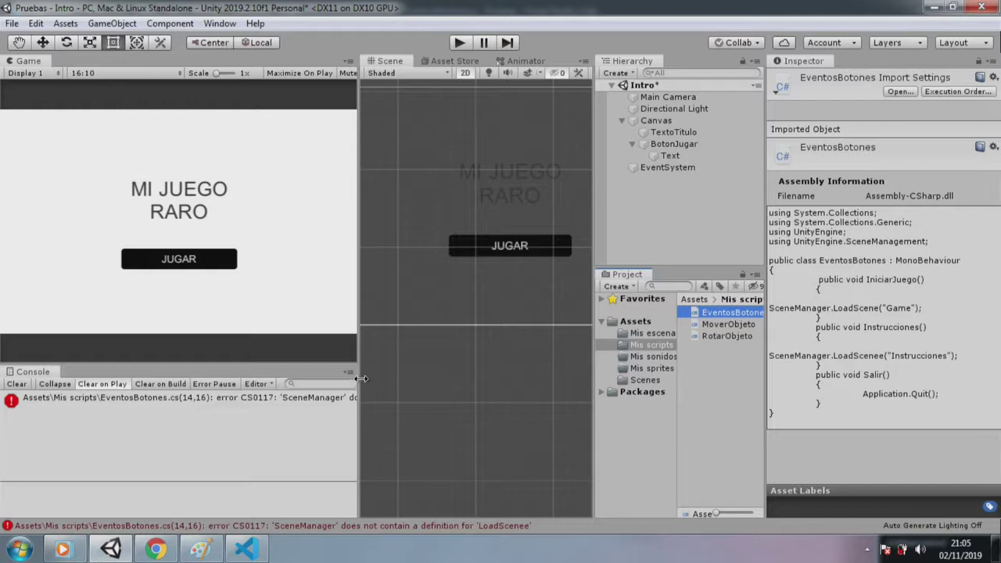
drag(361, 378, 551, 381)
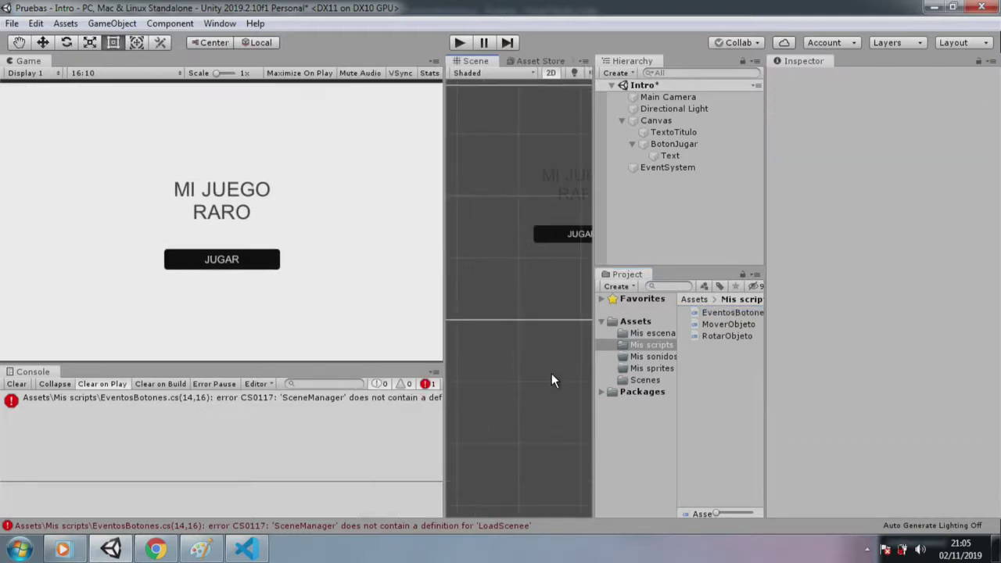
click(245, 549)
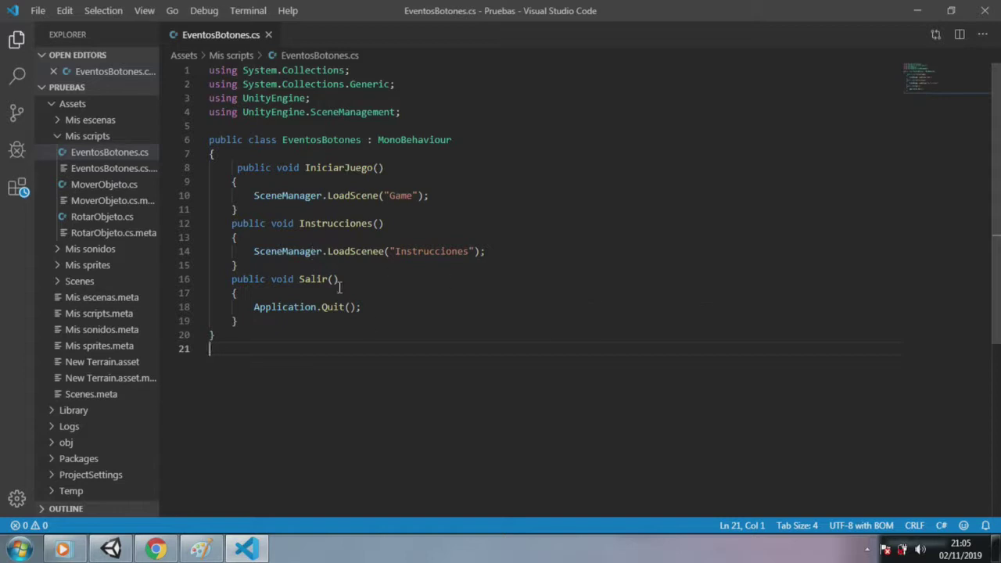
key(ctrl+shift+Home)
click(538, 395)
click(110, 550)
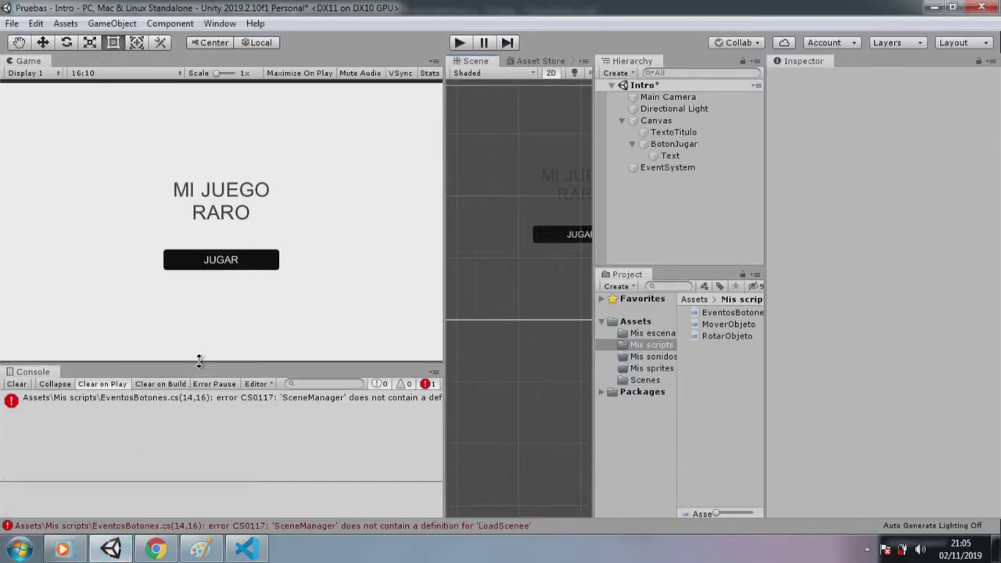
click(257, 403)
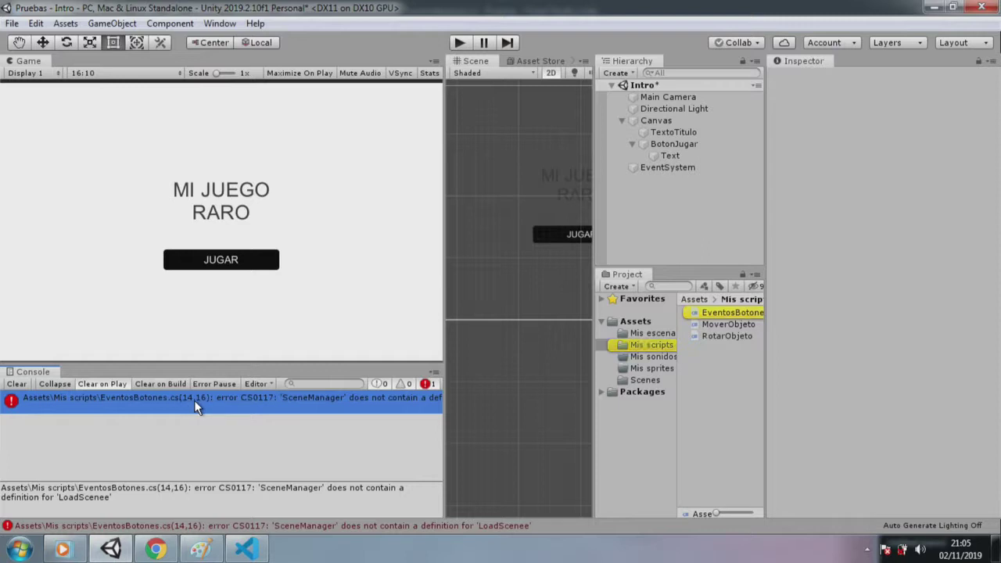
click(251, 548)
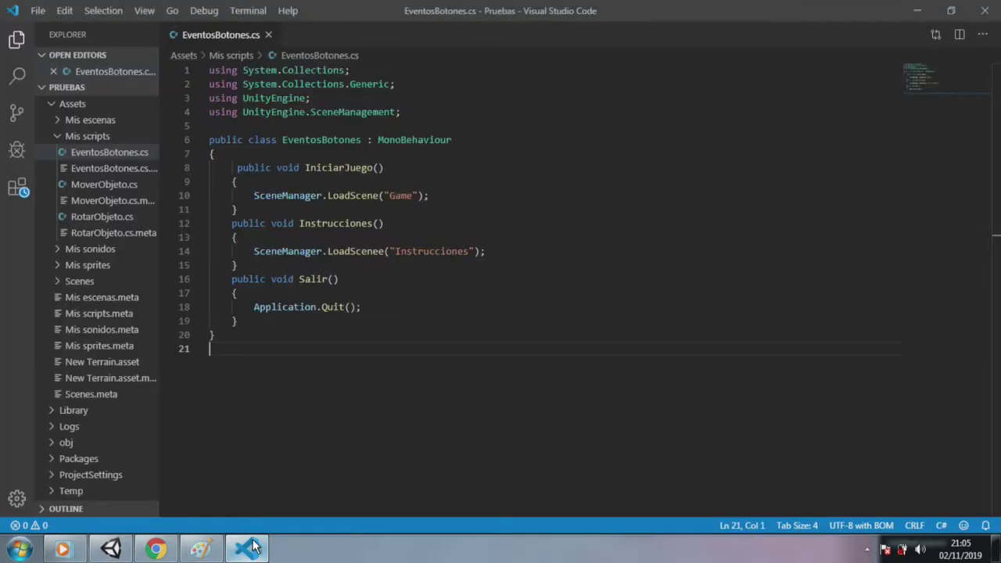
Step: Remove the extra 'e' from LoadScenee on line 14, save the file, and return to Unity
click(378, 251)
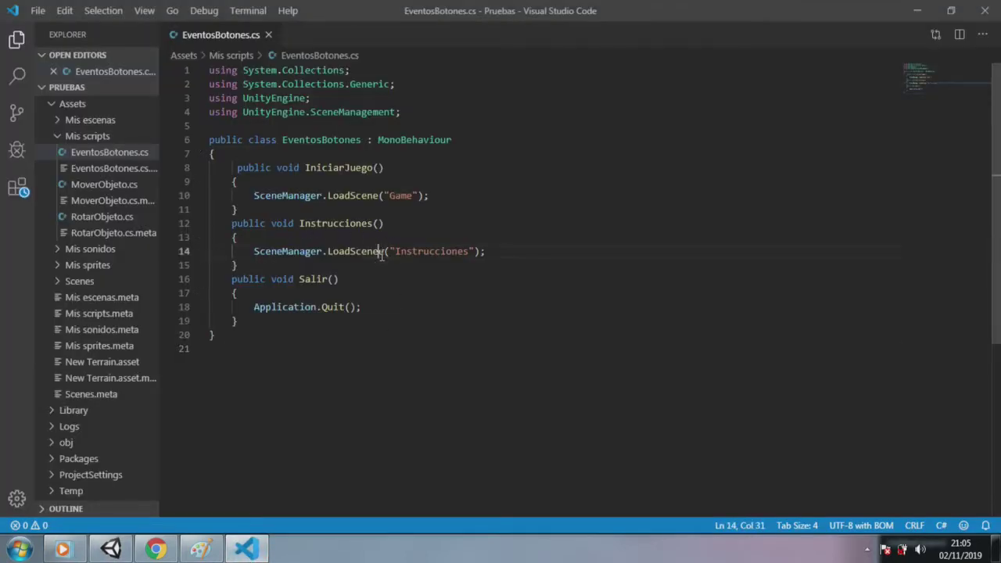
key(Delete)
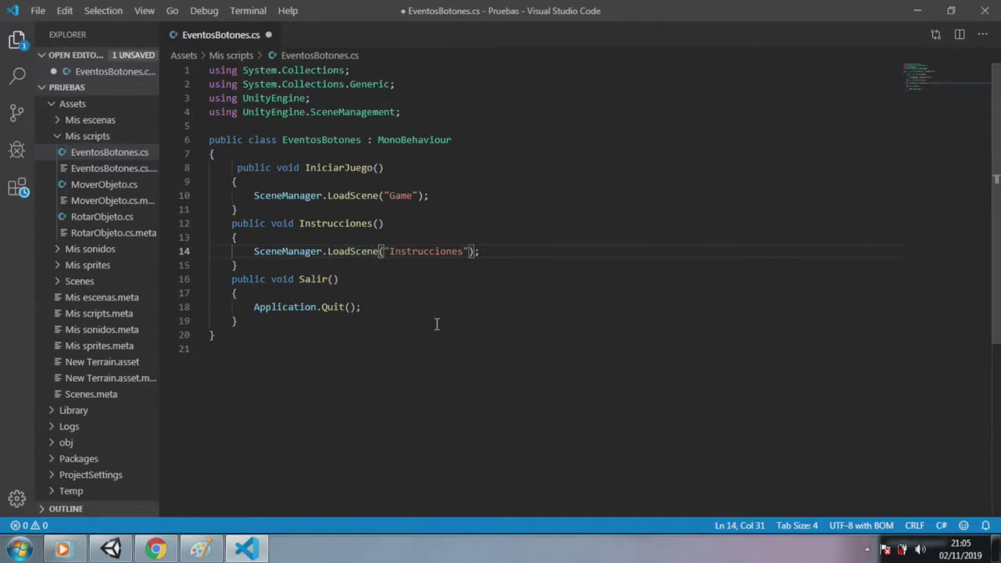
click(435, 322)
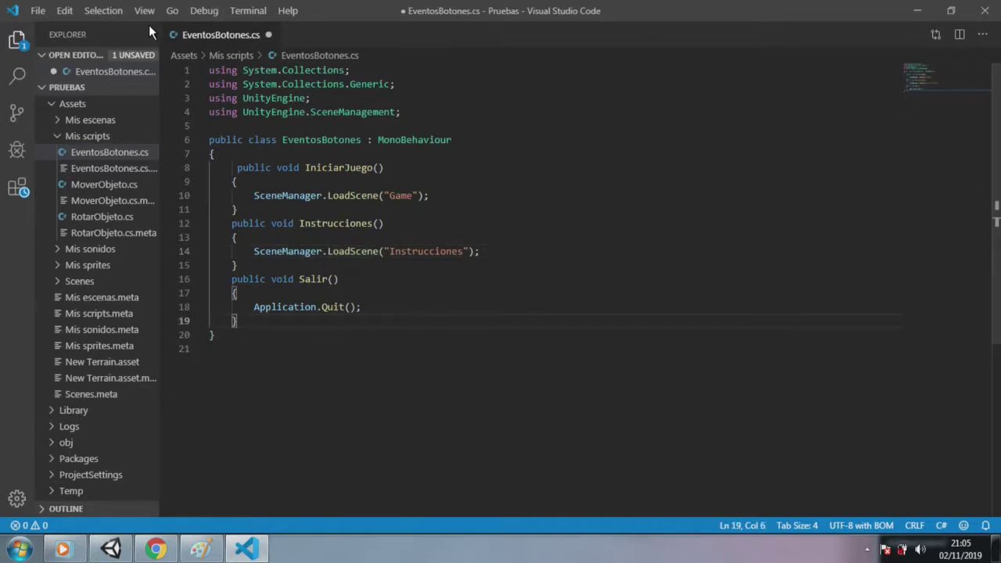
click(37, 10)
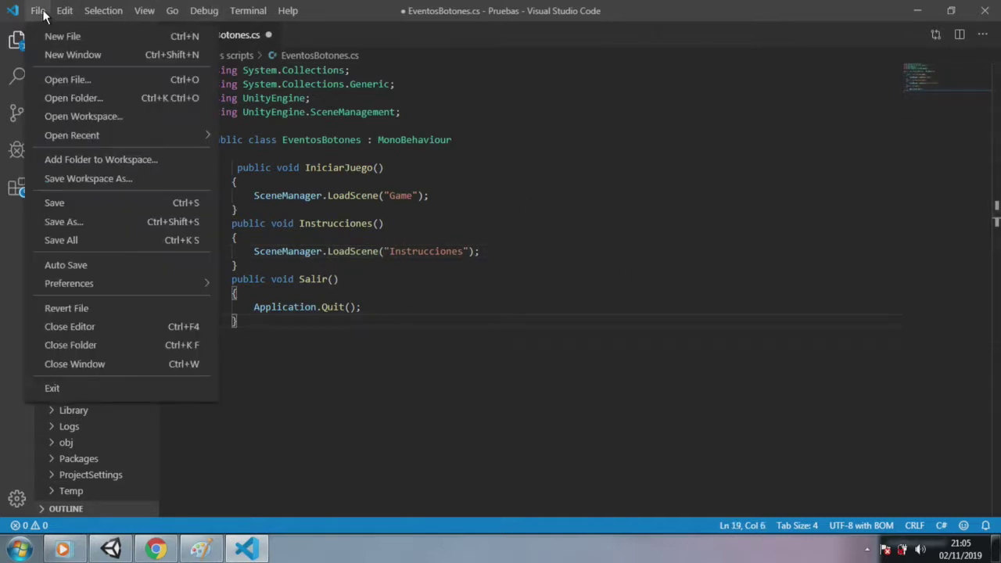
click(86, 205)
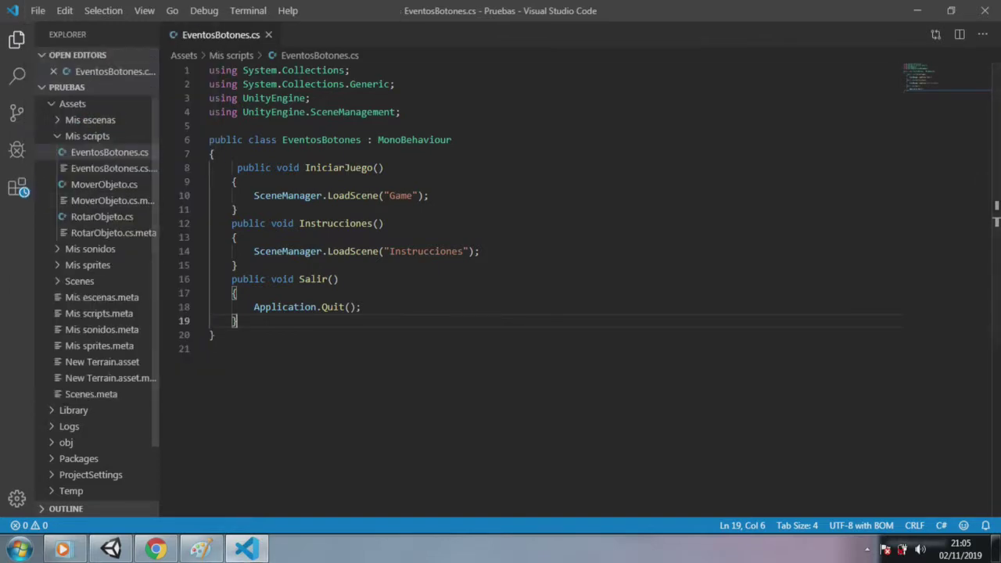
key(alt+Tab)
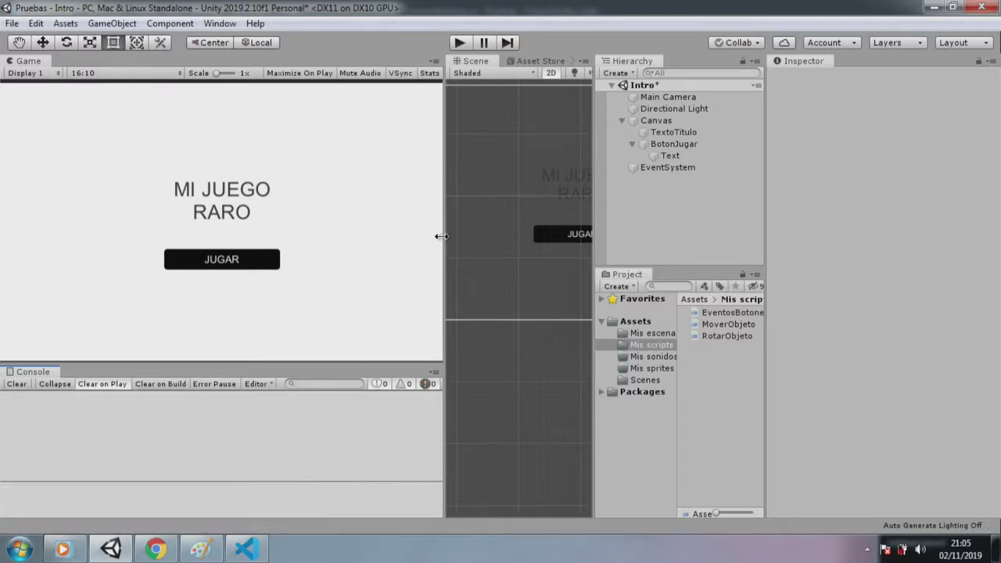
Step: Resize the Scene, Game and Inspector panels and inspect the JUGAR button and Canvas
drag(441, 236, 324, 236)
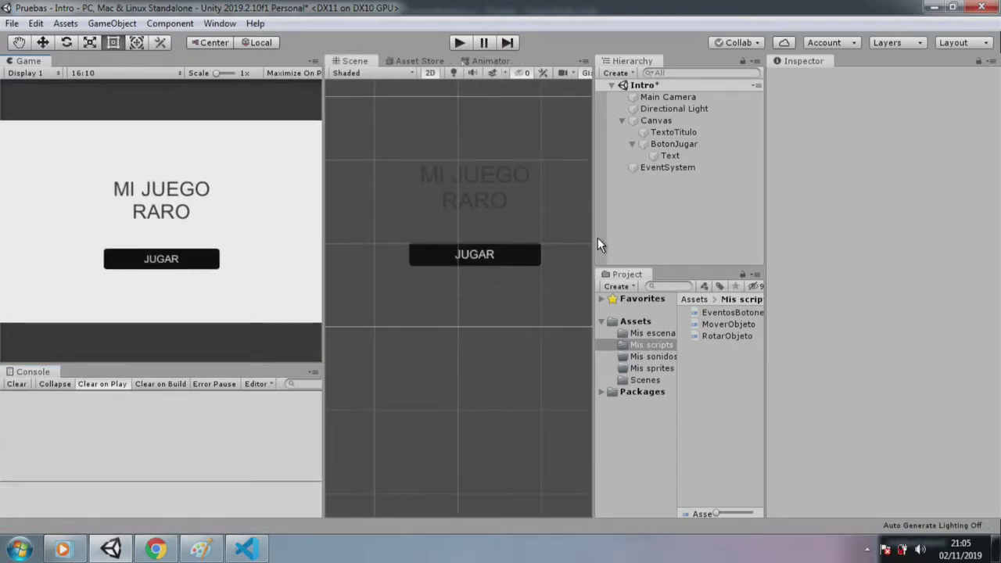
drag(765, 238, 798, 240)
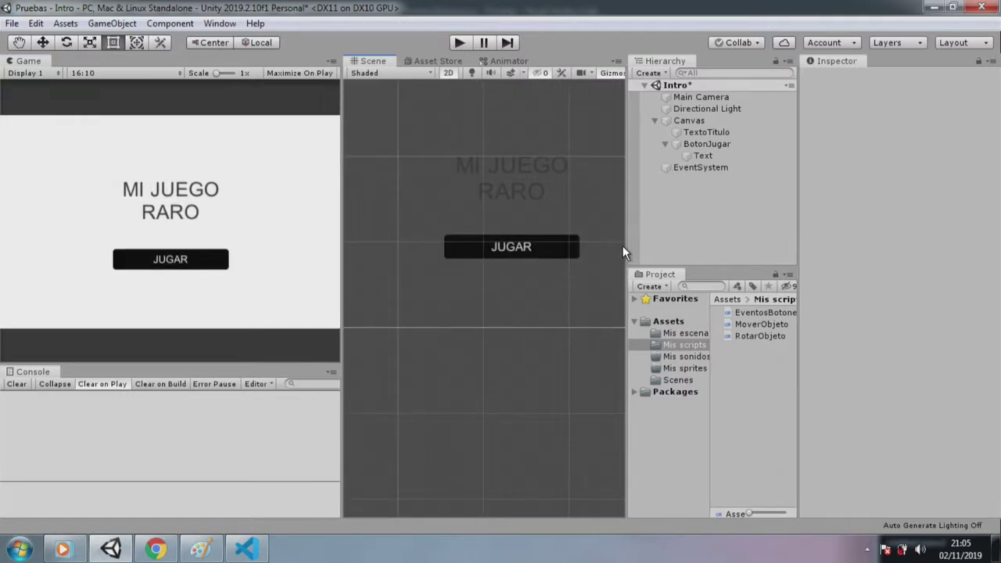
scroll(623, 246, down, 3)
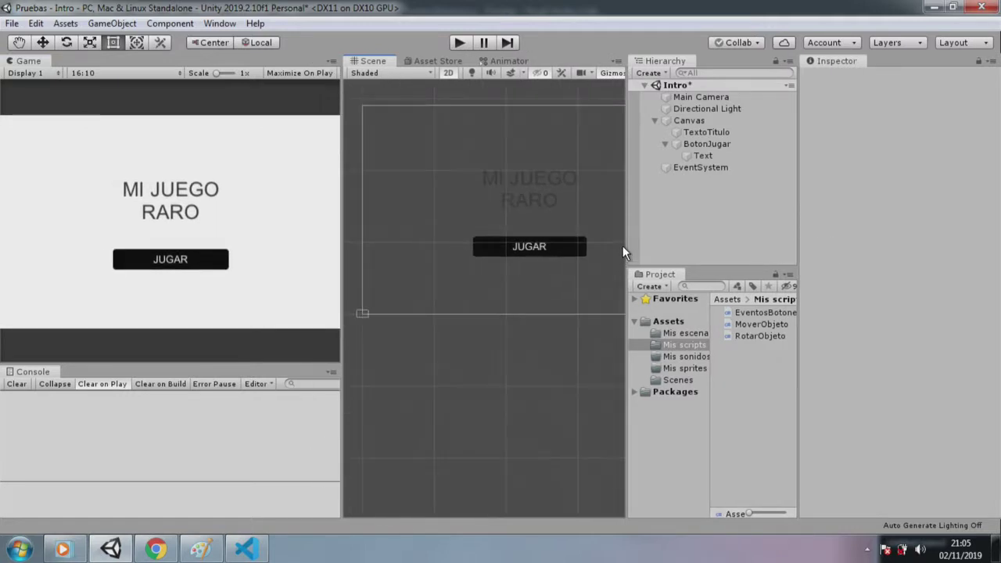
middle_drag(591, 240, 525, 273)
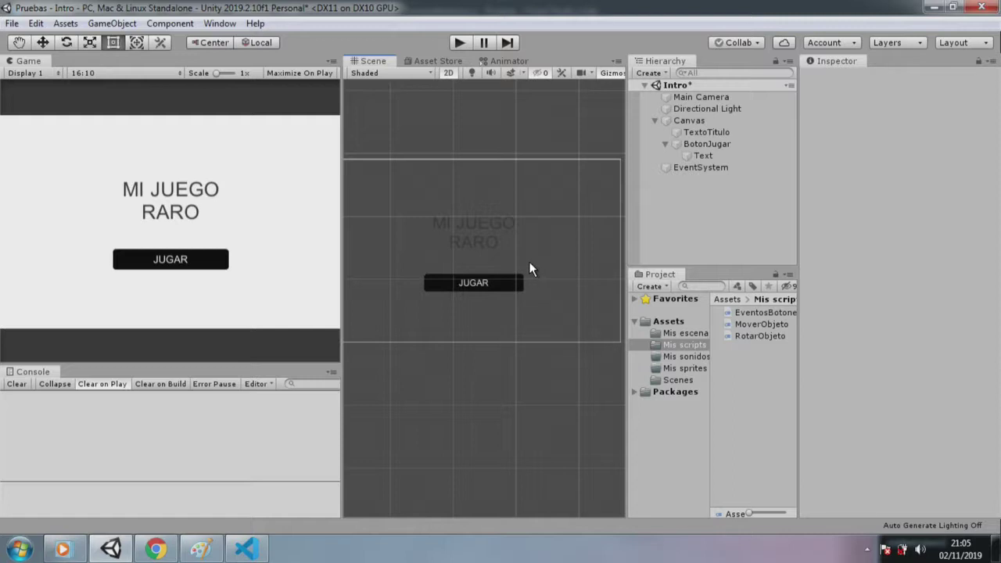
click(491, 281)
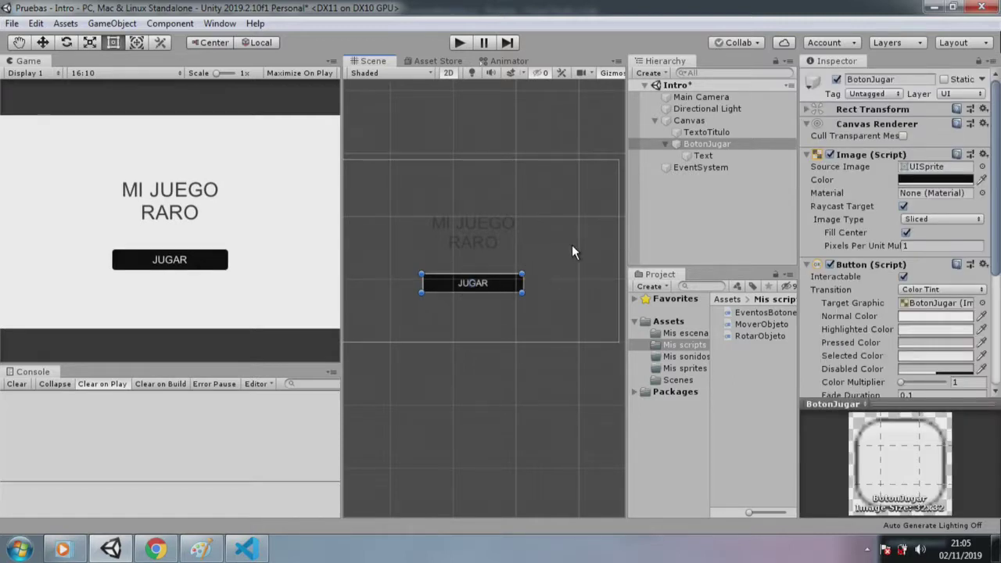
scroll(548, 254, down, 3)
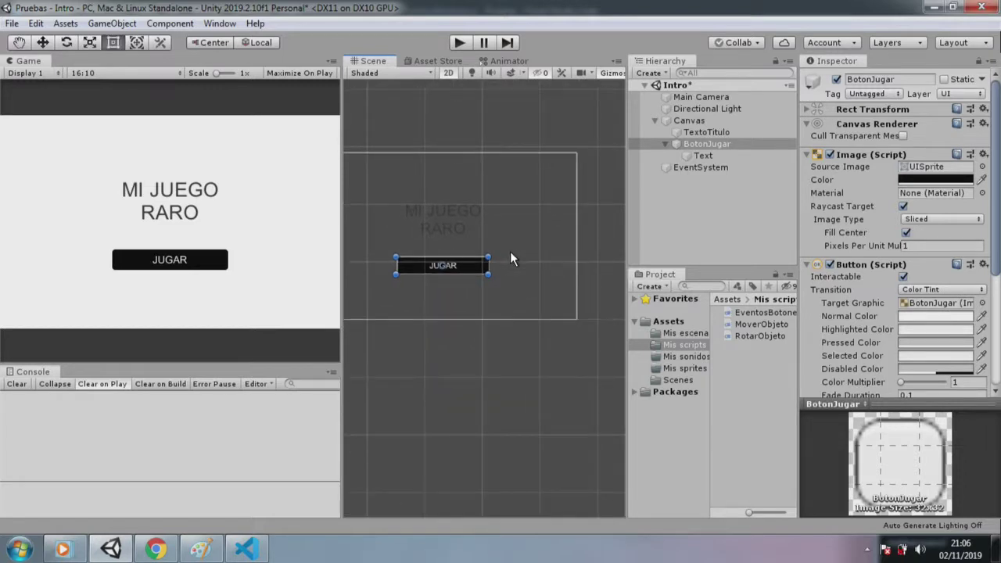
scroll(510, 251, down, 1)
scroll(411, 251, up, 2)
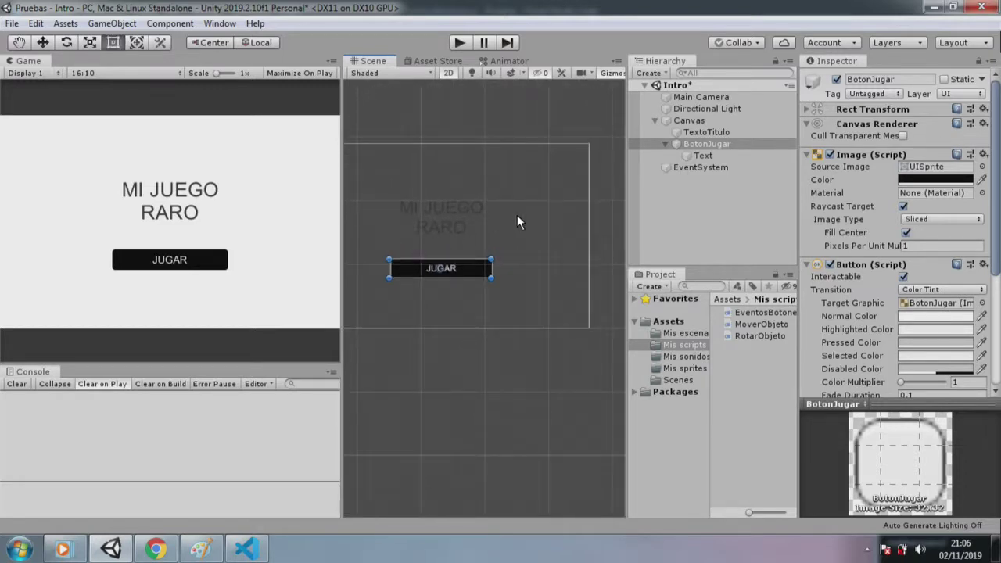
click(727, 121)
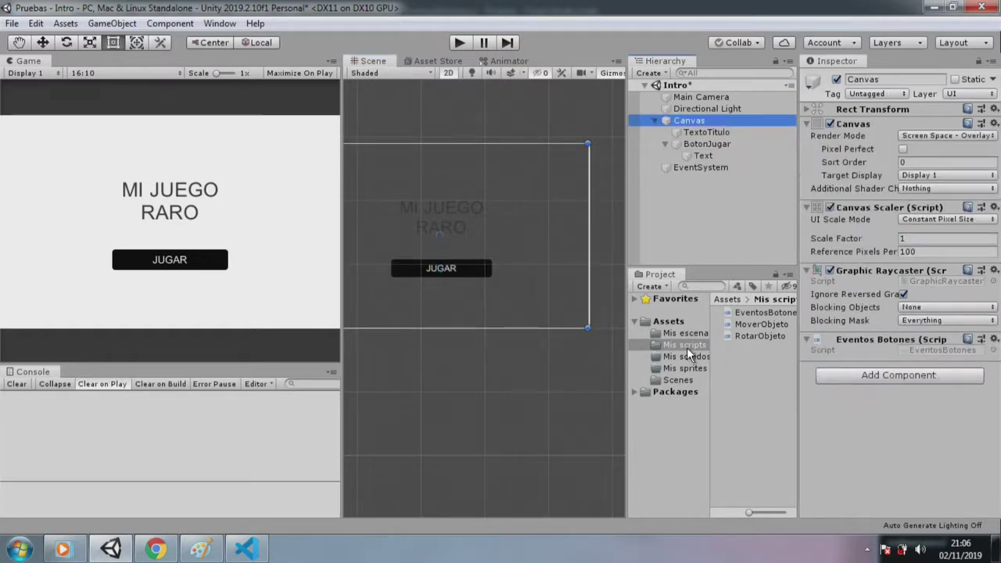
Step: Open the GameOver scene from Mis escenas without saving the Intro scene's changes
click(694, 356)
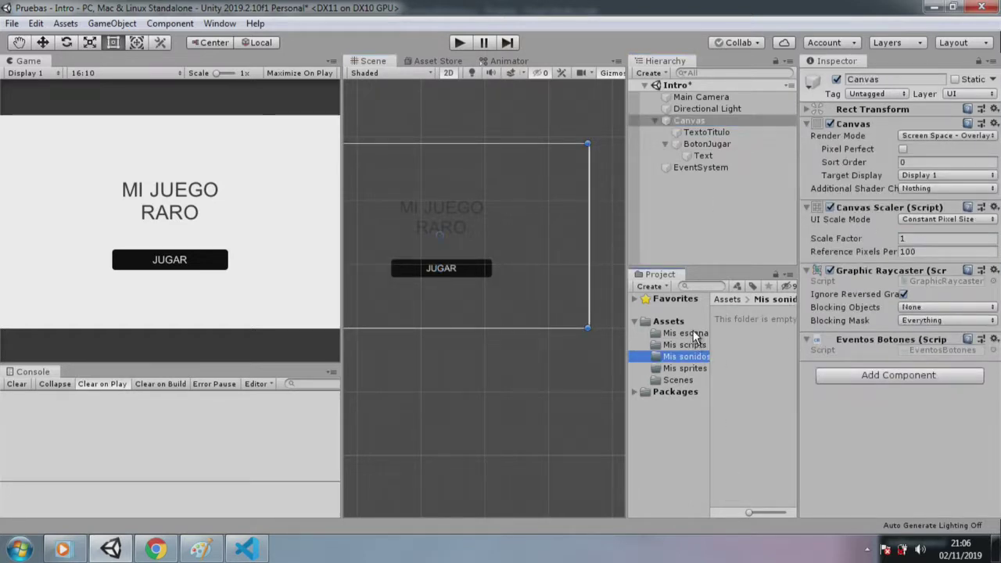
click(685, 333)
double_click(736, 323)
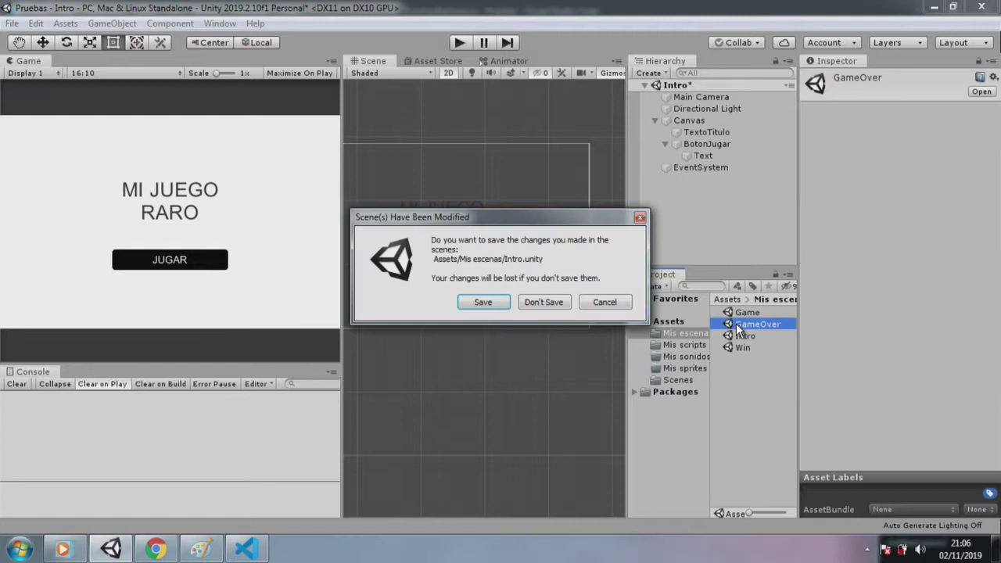
click(532, 303)
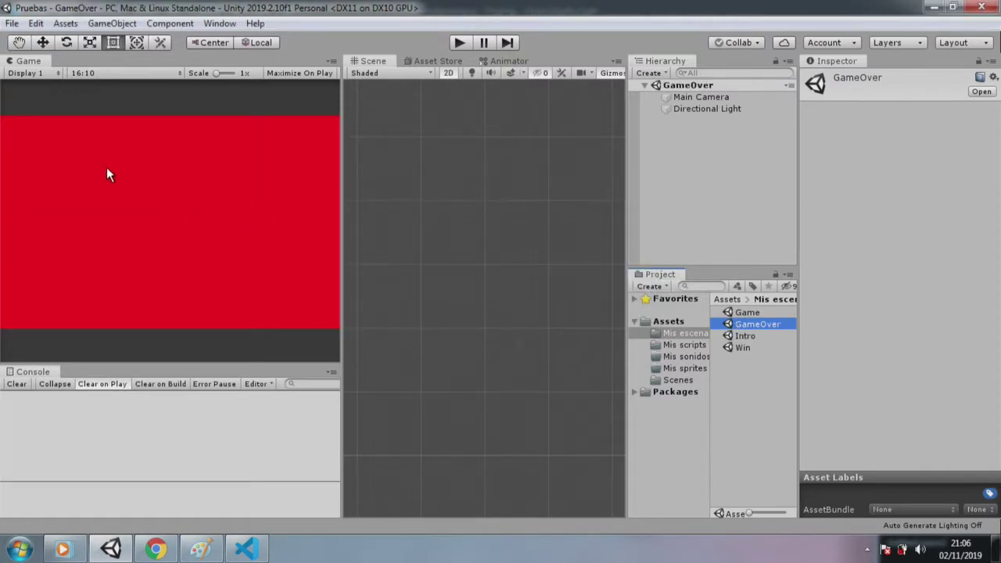
click(114, 23)
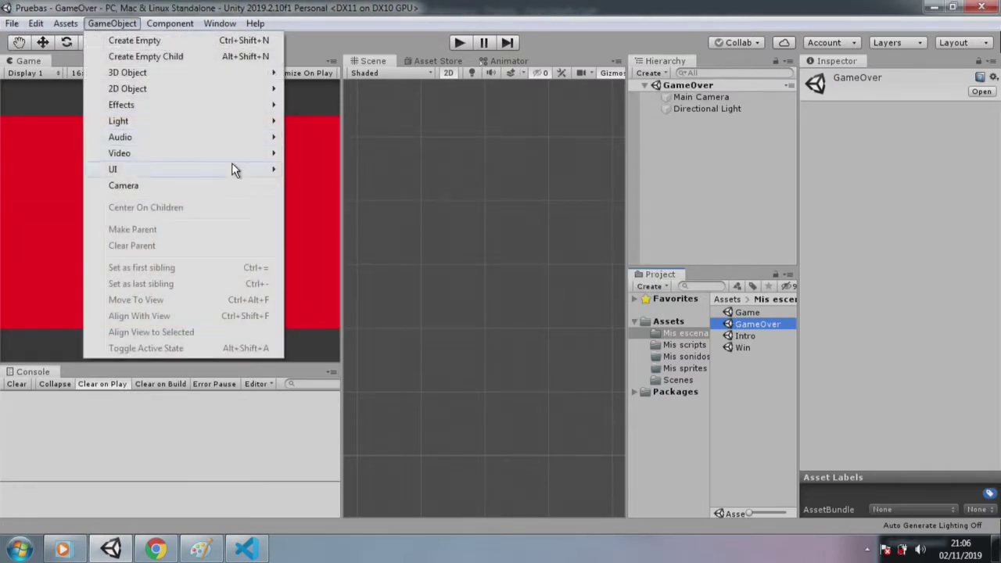
Step: Add a UI Text object and change its text to '¡Perdiste!'
mouse_move(232, 170)
click(328, 166)
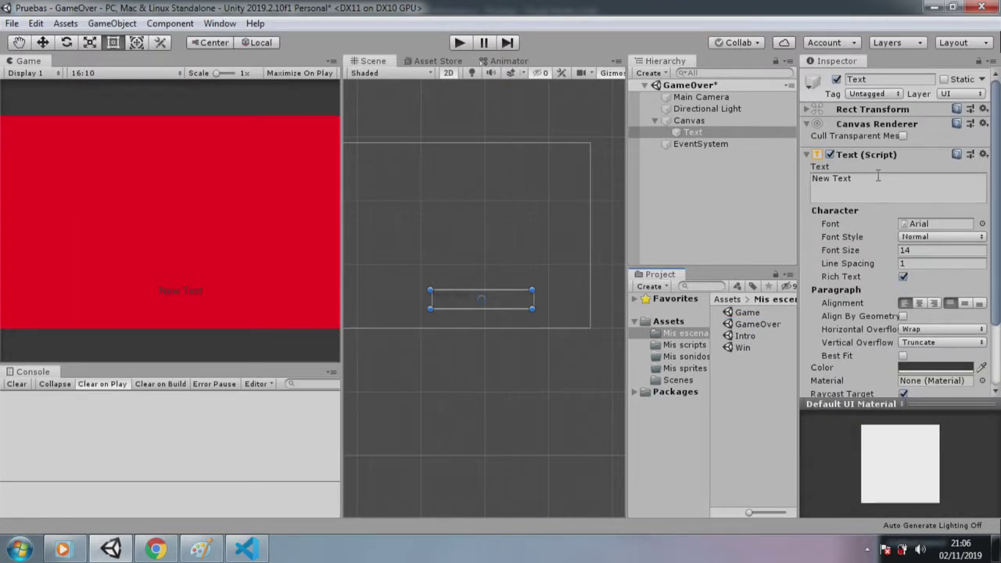
click(877, 176)
text(Perdiste!)
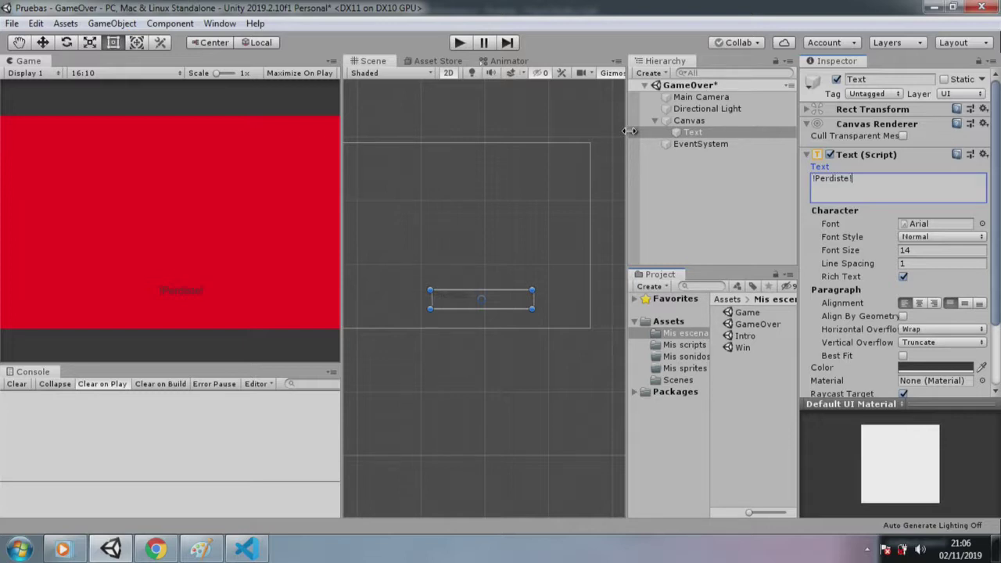
text(¡)
Step: Enlarge the text box, set font size 59, and position the title near the top
mouse_move(435, 294)
mouse_down()
mouse_move(384, 260)
mouse_move(376, 162)
mouse_up()
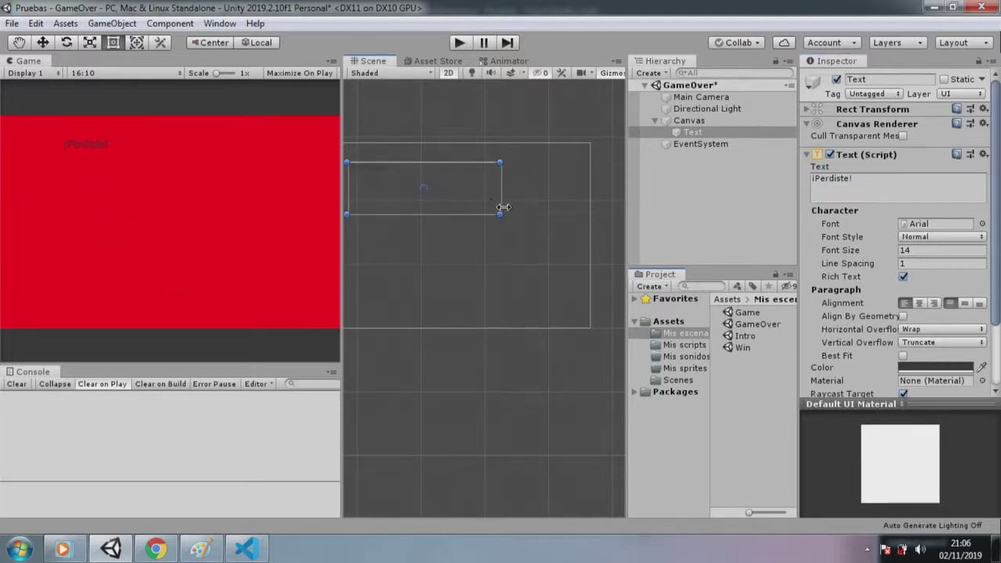
drag(500, 214, 522, 223)
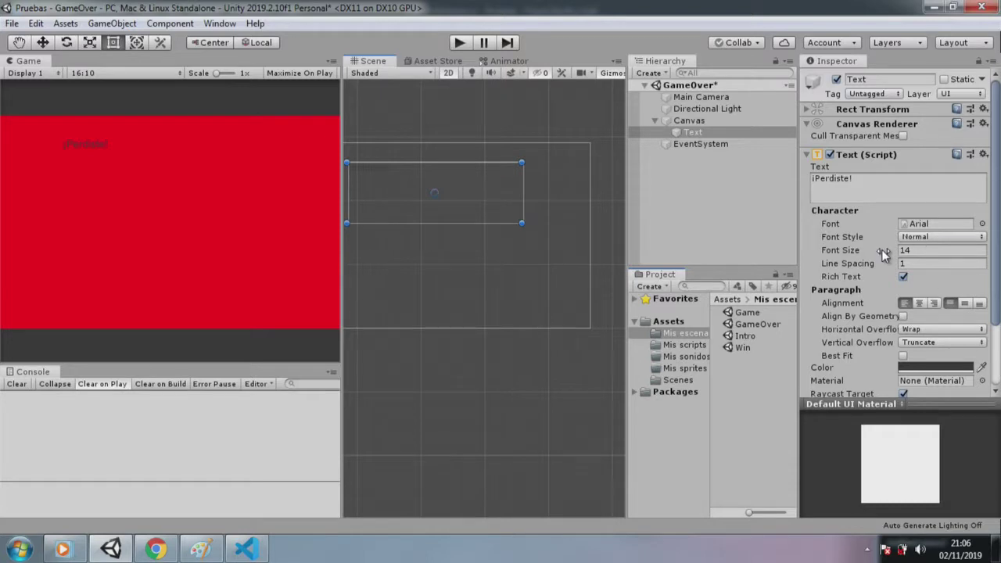
drag(881, 249, 916, 249)
drag(445, 180, 460, 189)
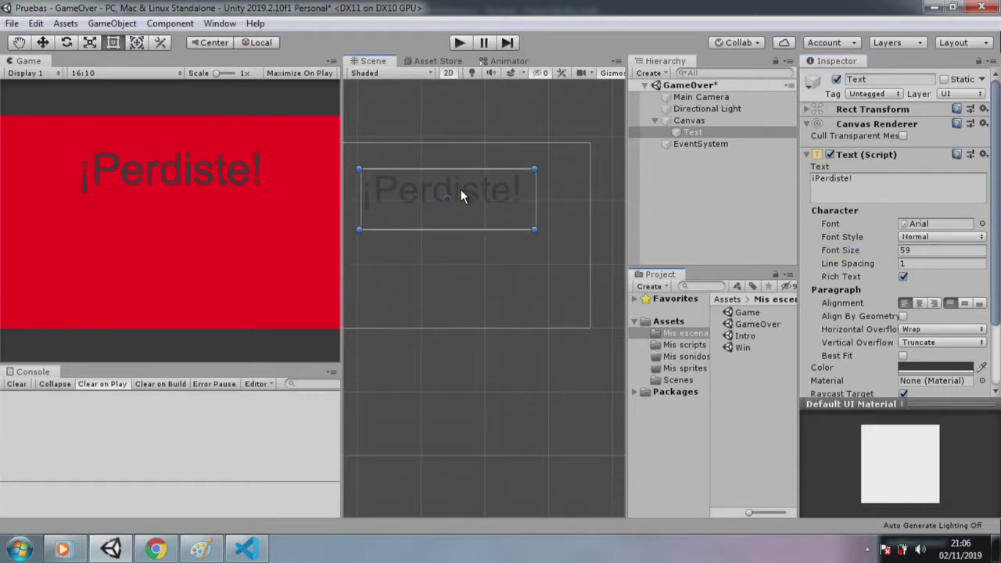
click(112, 23)
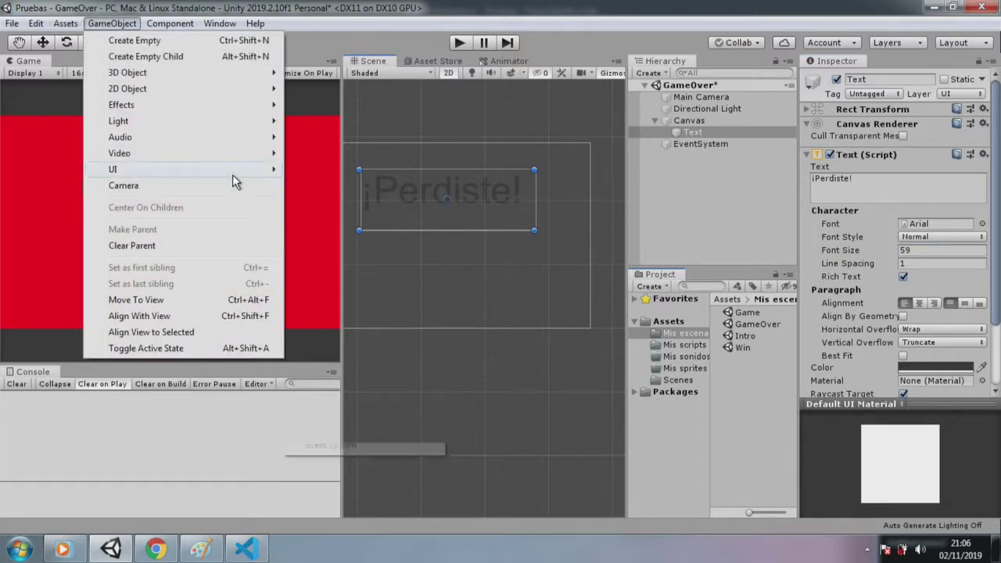
Step: Add a UI Button below the title and rename it BotonReinicio
mouse_move(232, 175)
click(347, 237)
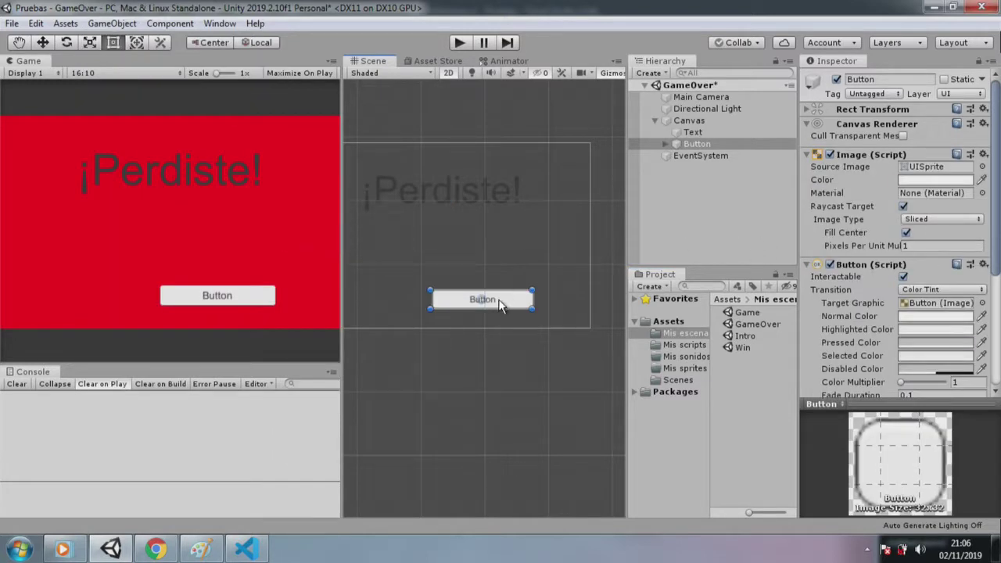
drag(502, 298, 467, 278)
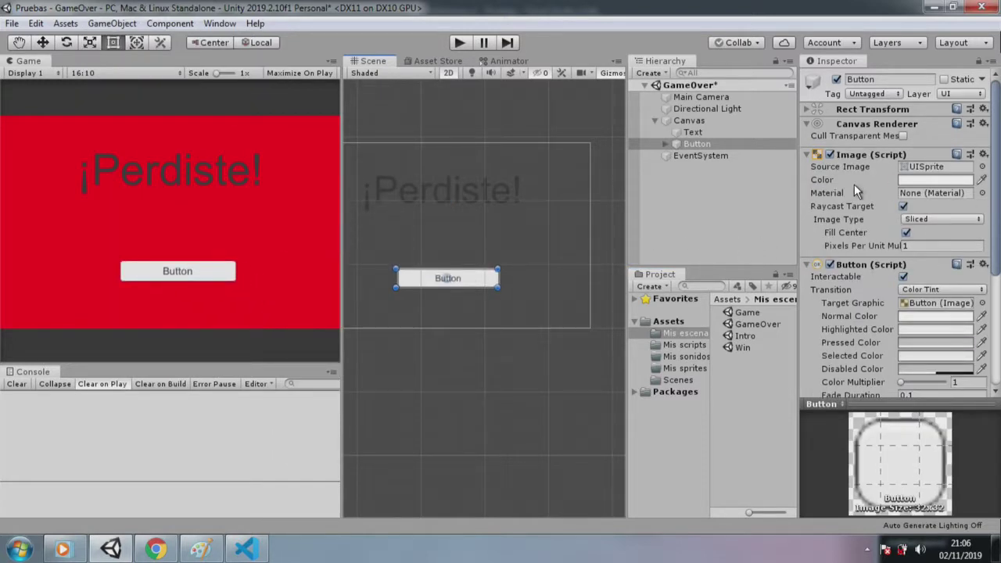
click(667, 143)
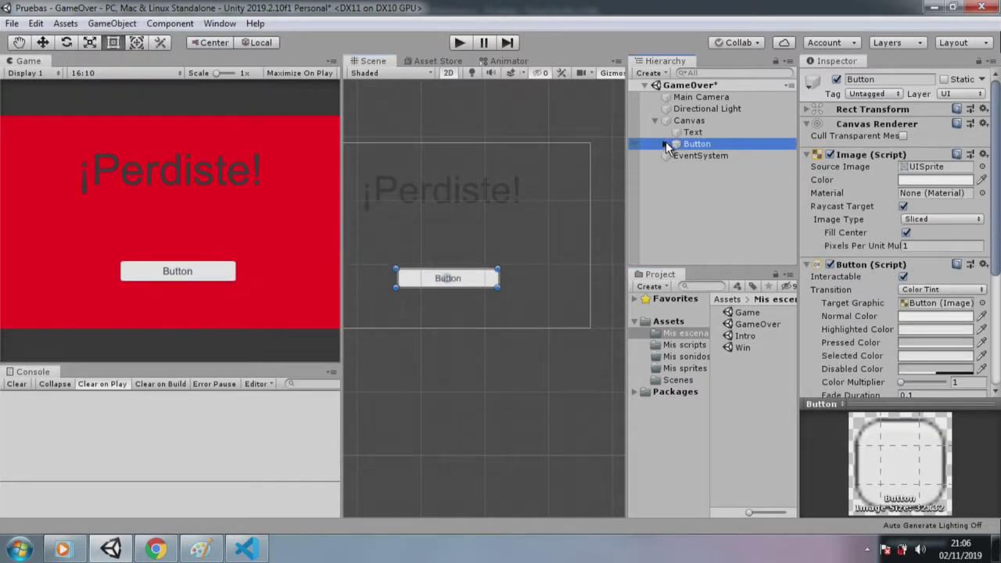
click(861, 79)
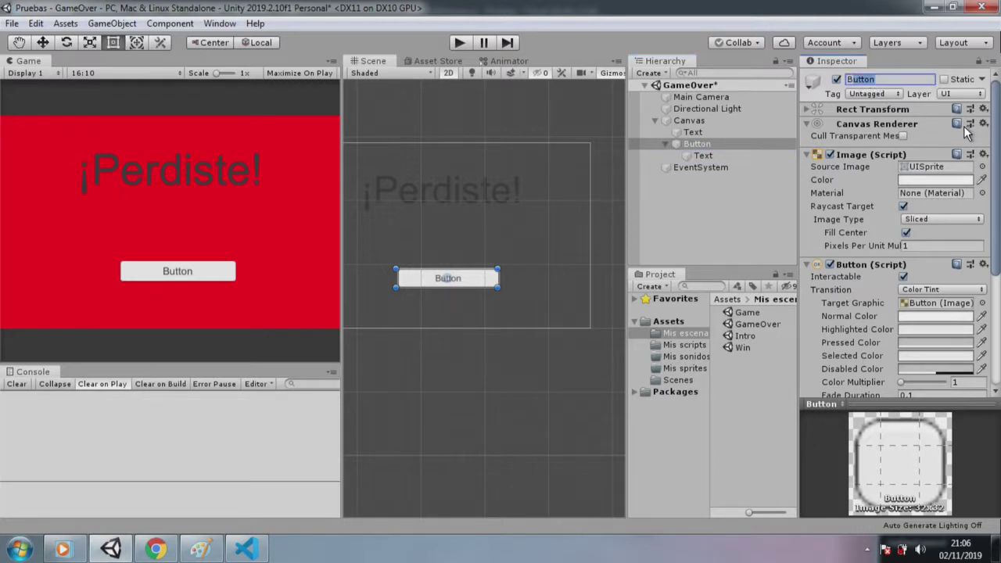
text(Boto)
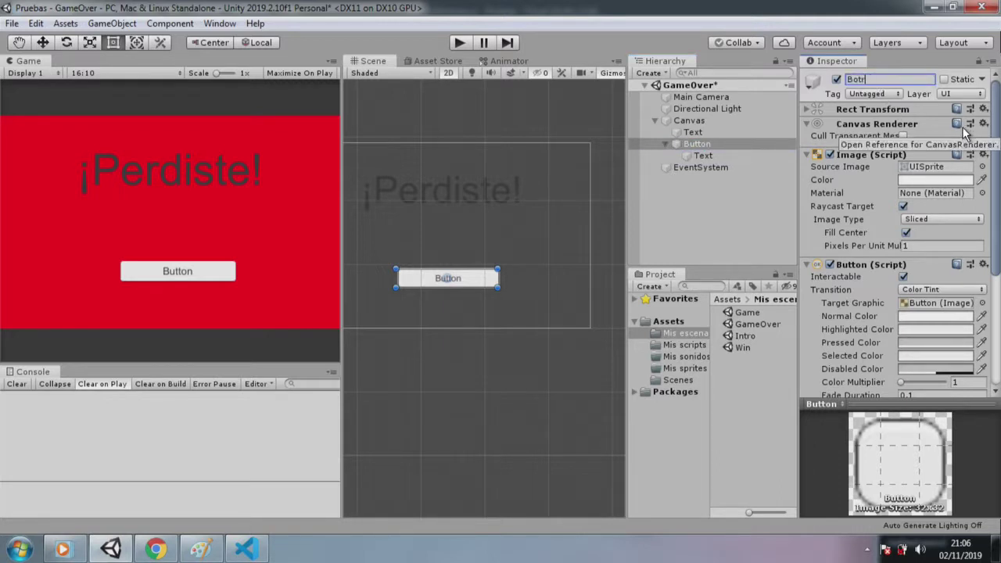
text(nRei)
text(nicio)
key(Return)
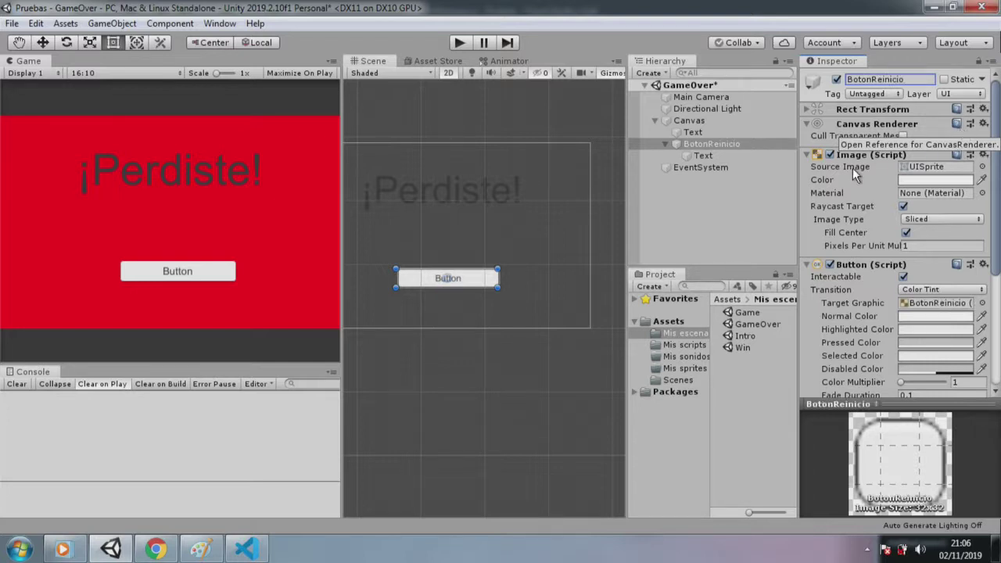
Step: Change the button's child Text label to 'Reinicio'
click(715, 153)
click(926, 193)
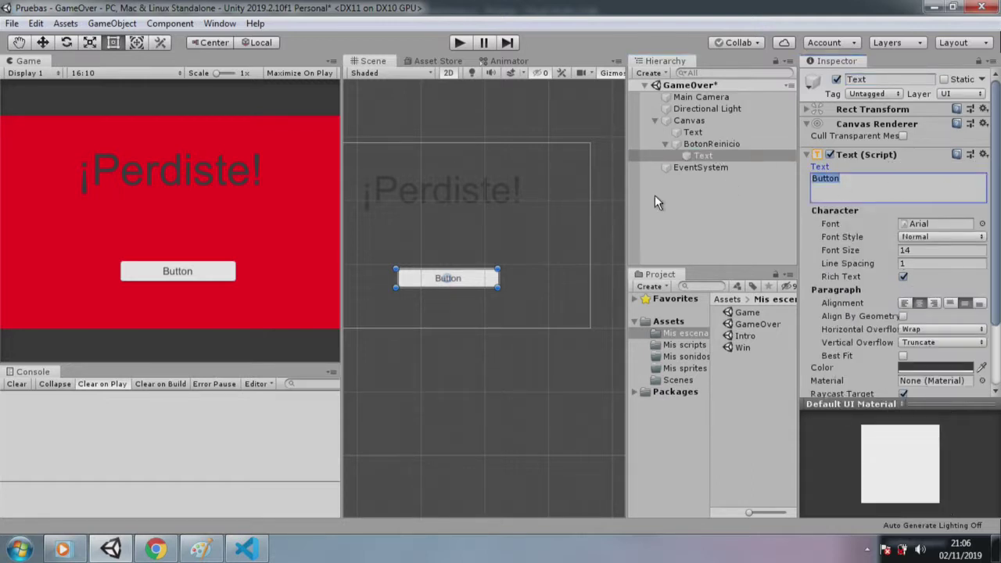
text(Reinicio)
key(Return)
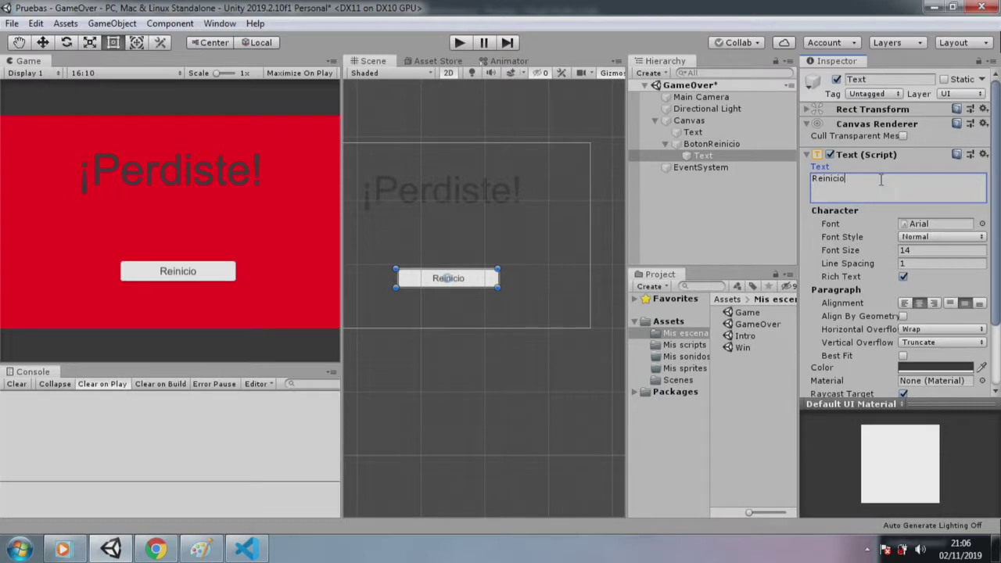
Step: Attach the EventosBotones script from Mis scripts to the Canvas
click(719, 122)
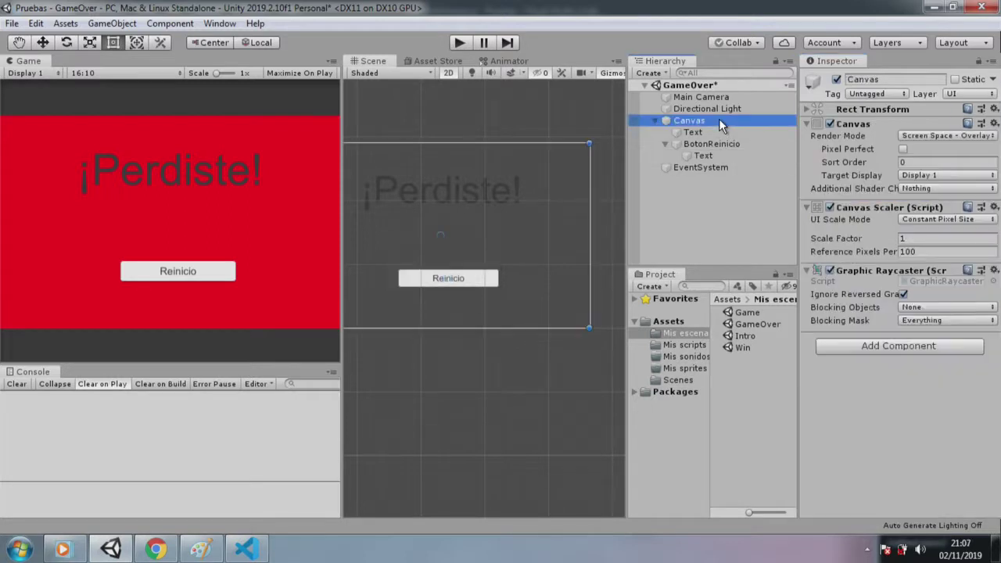
click(690, 344)
drag(761, 312, 904, 426)
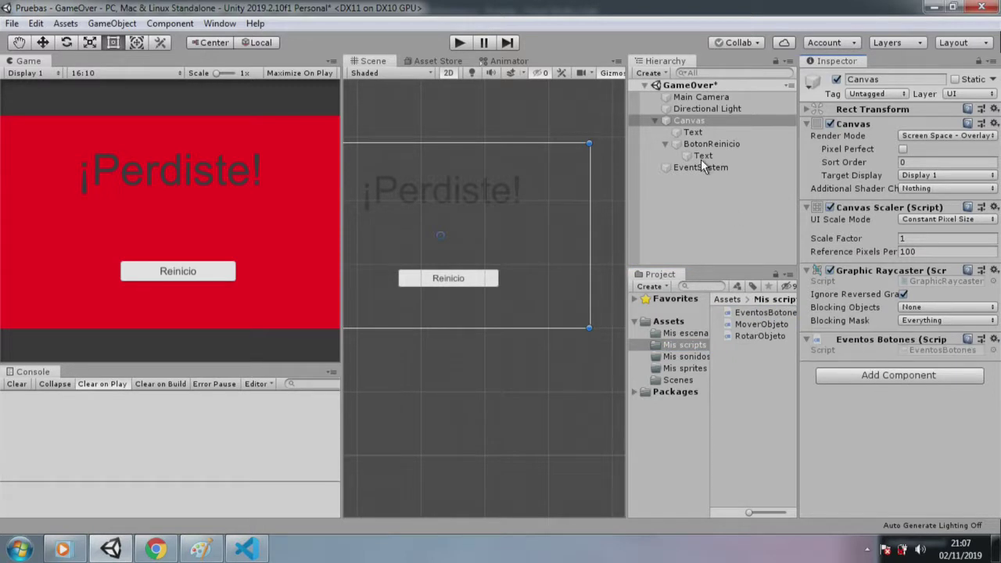
Step: Make BotonReinicio's On Click call EventosBotones.IniciarJuego on the Canvas, then play-test Reinicio
click(708, 144)
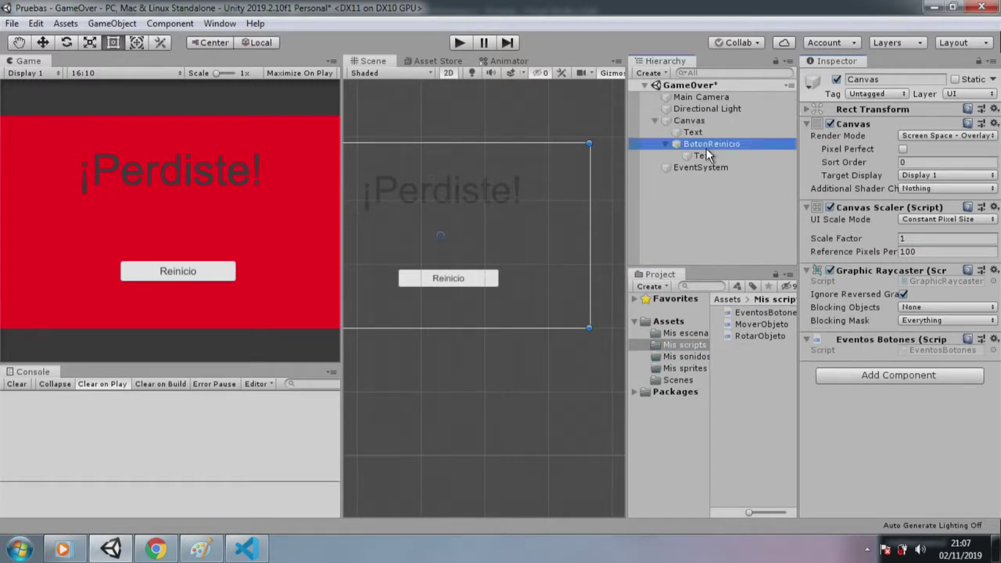
scroll(959, 291, down, 5)
click(955, 315)
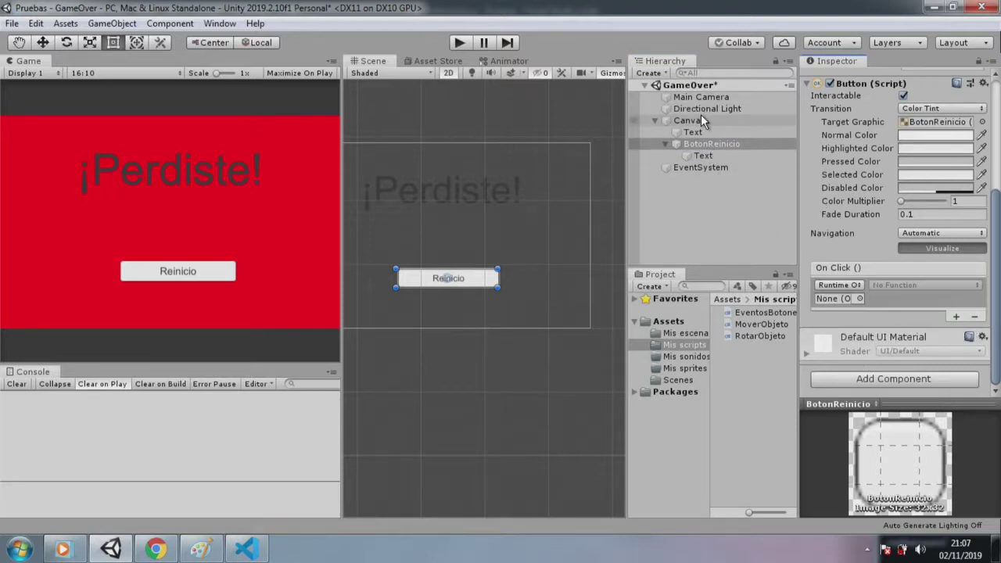
drag(701, 119, 839, 298)
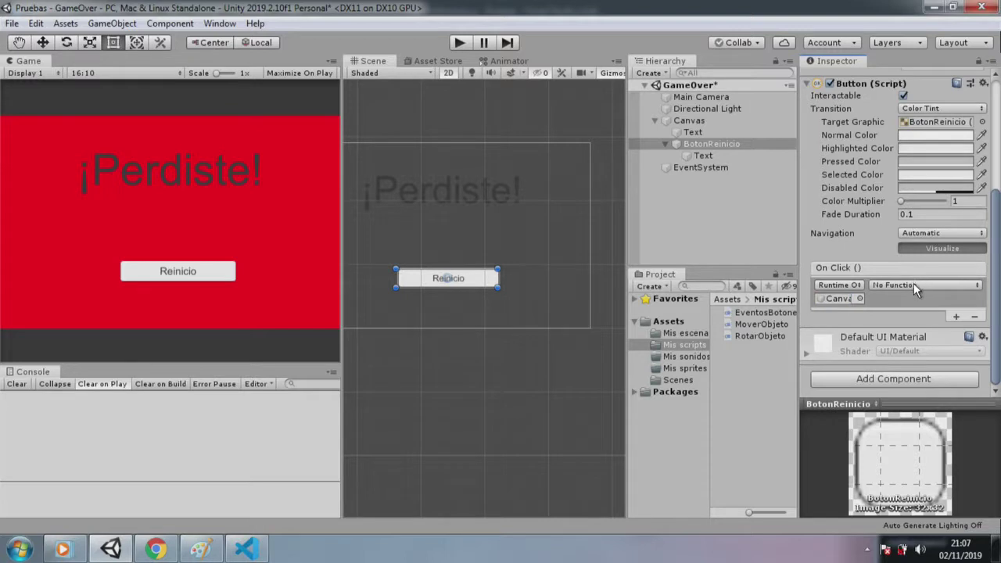
click(913, 285)
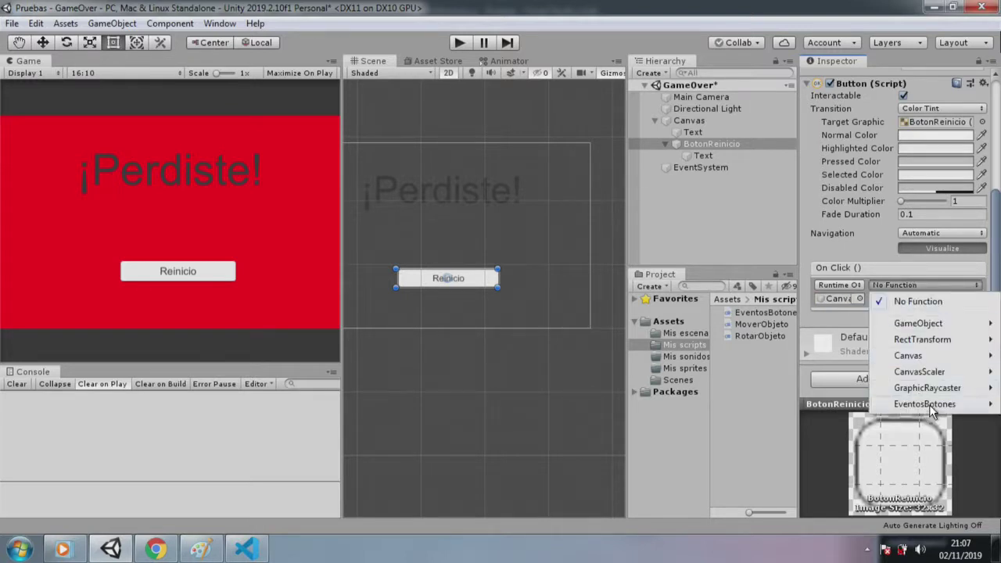
mouse_move(929, 404)
click(748, 307)
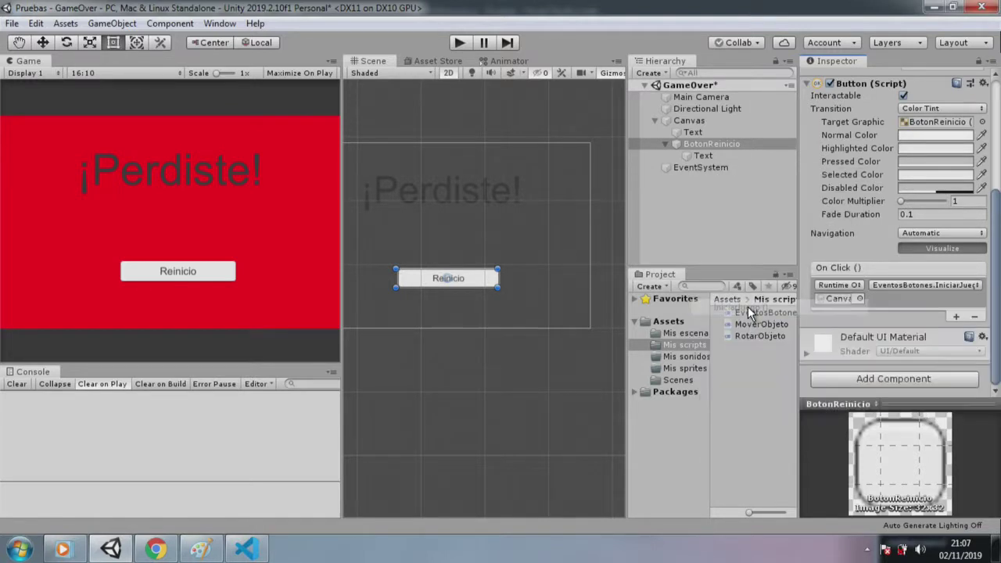
click(461, 43)
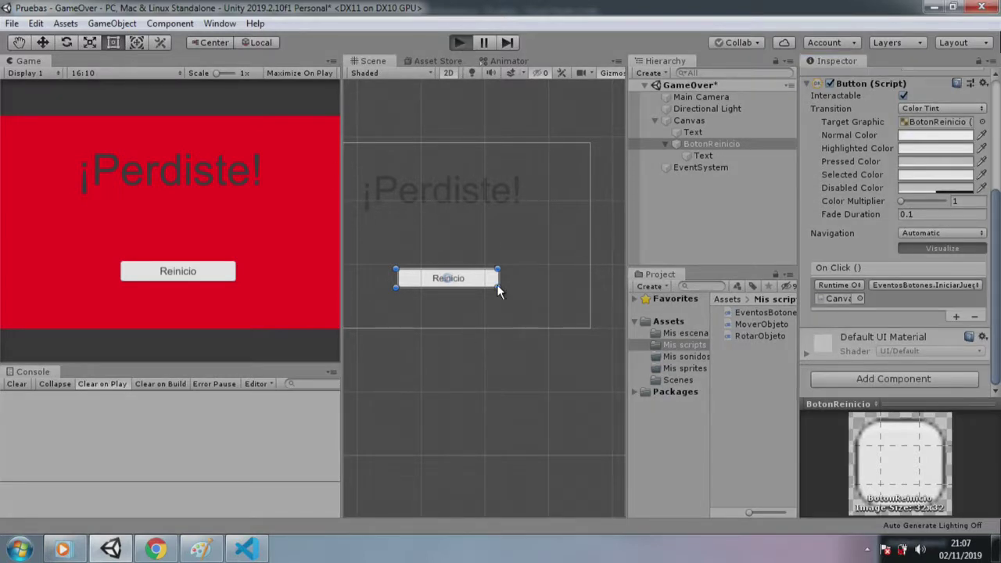
click(182, 273)
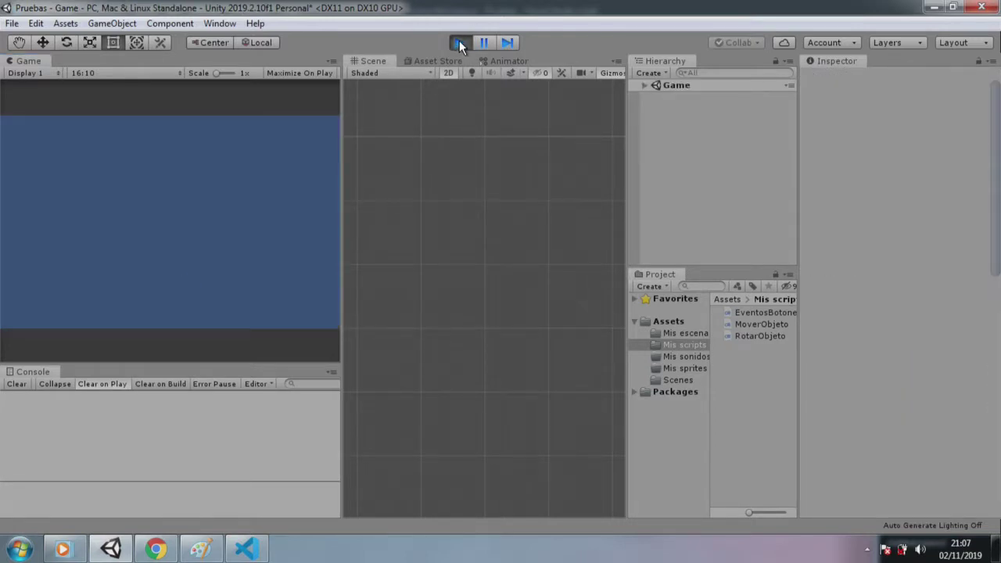
Step: Stop Play mode and load the Game scene from Mis escenas, dismissing the save prompt
click(459, 44)
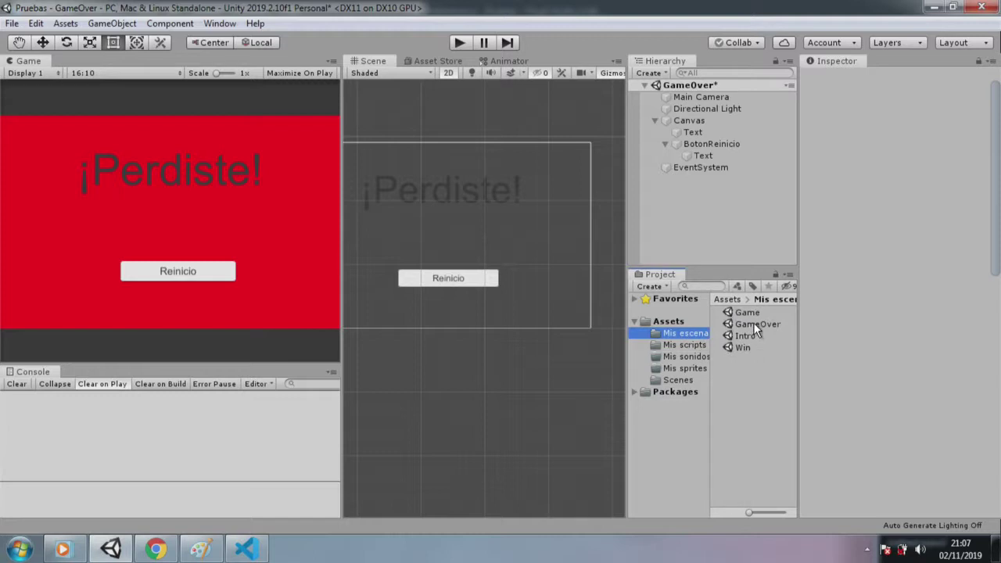
double_click(746, 314)
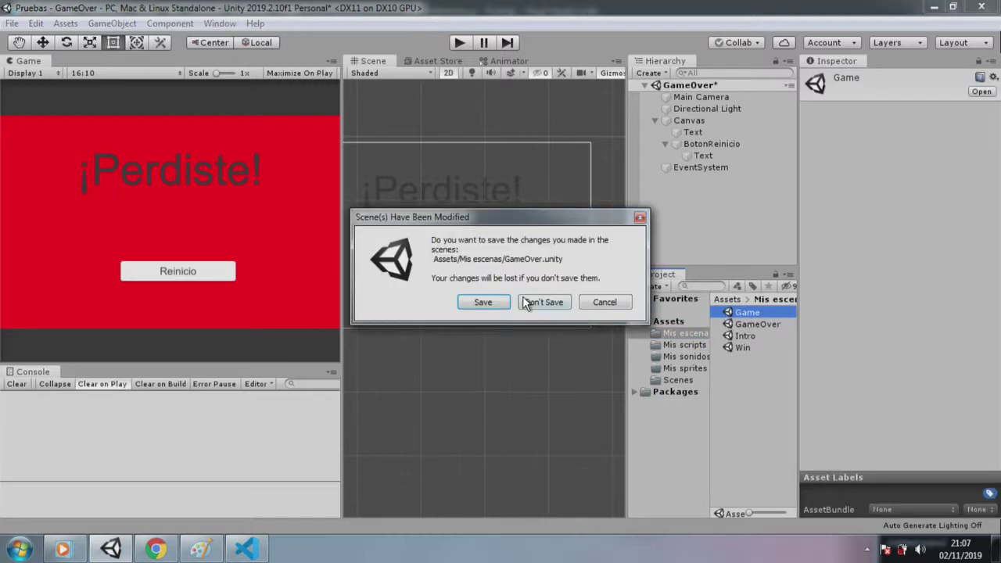
click(486, 305)
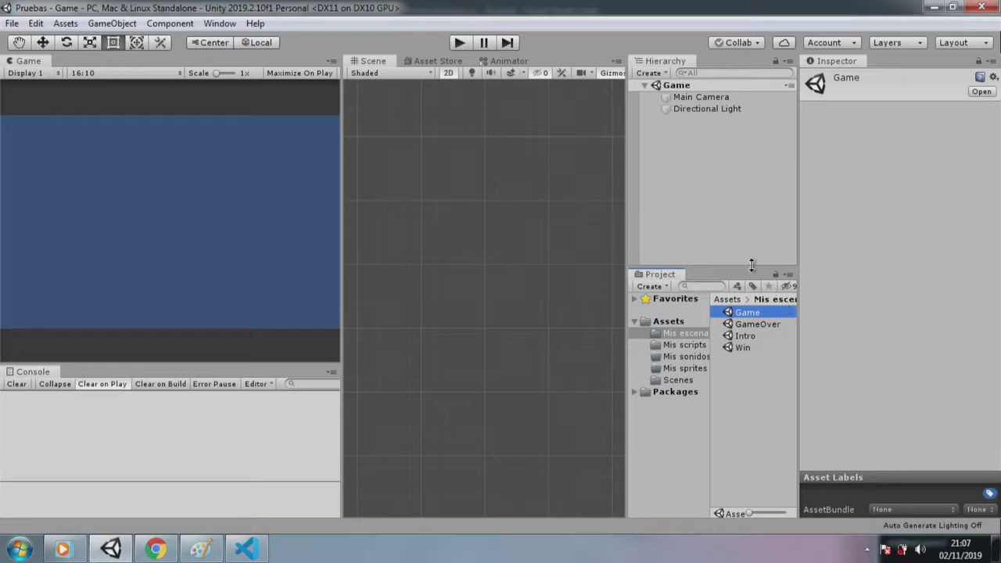
Step: Resize the Hierarchy, Scene, Game and Project panels, browsing Project folders back to Mis escenas
mouse_move(750, 261)
mouse_down()
mouse_move(777, 306)
mouse_move(773, 288)
mouse_up()
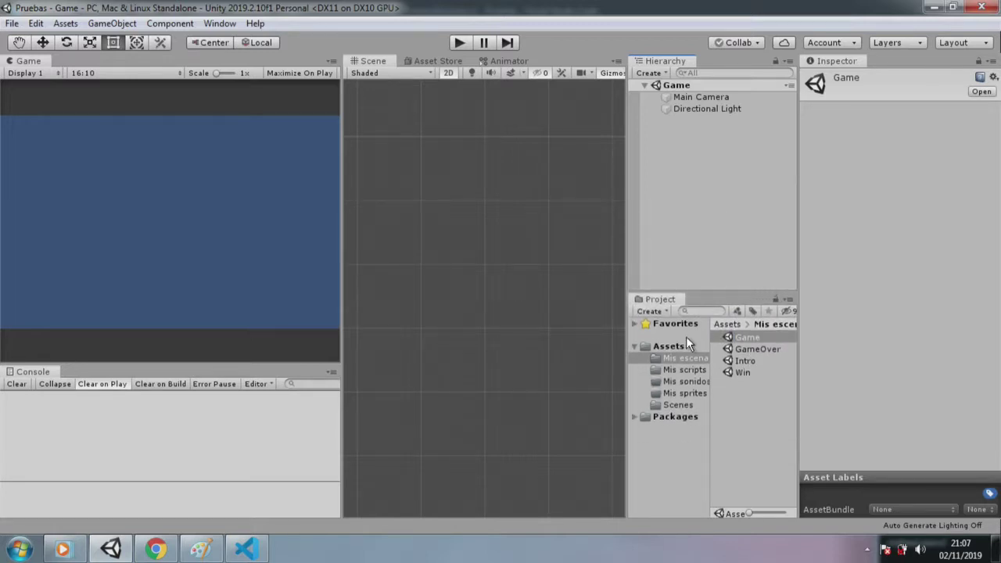
click(687, 371)
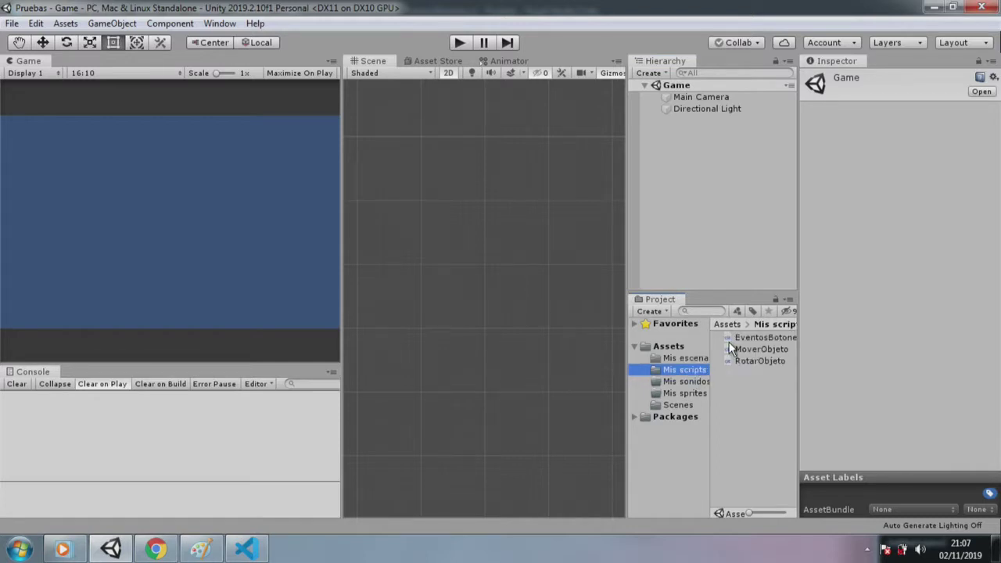
click(690, 359)
click(689, 392)
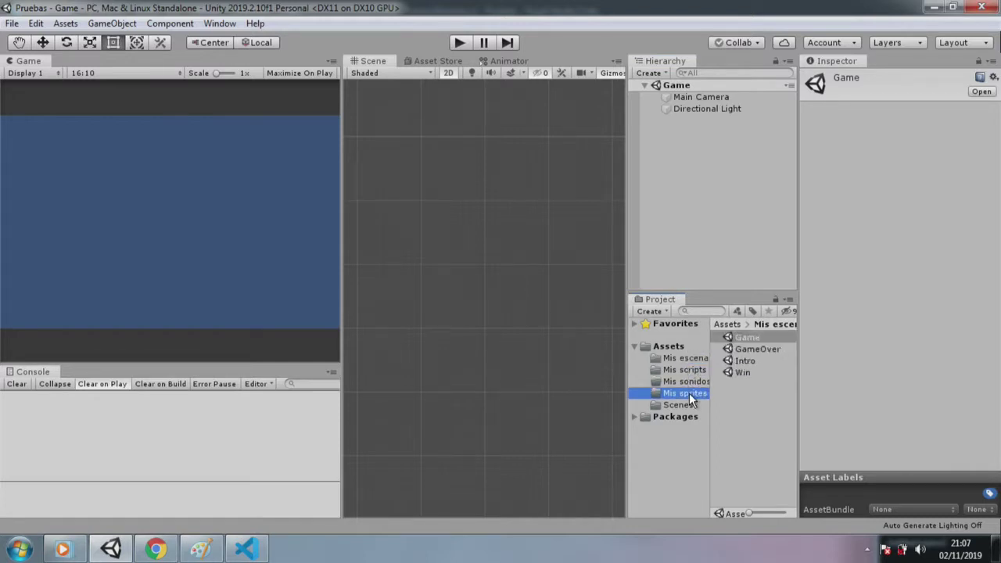
click(696, 381)
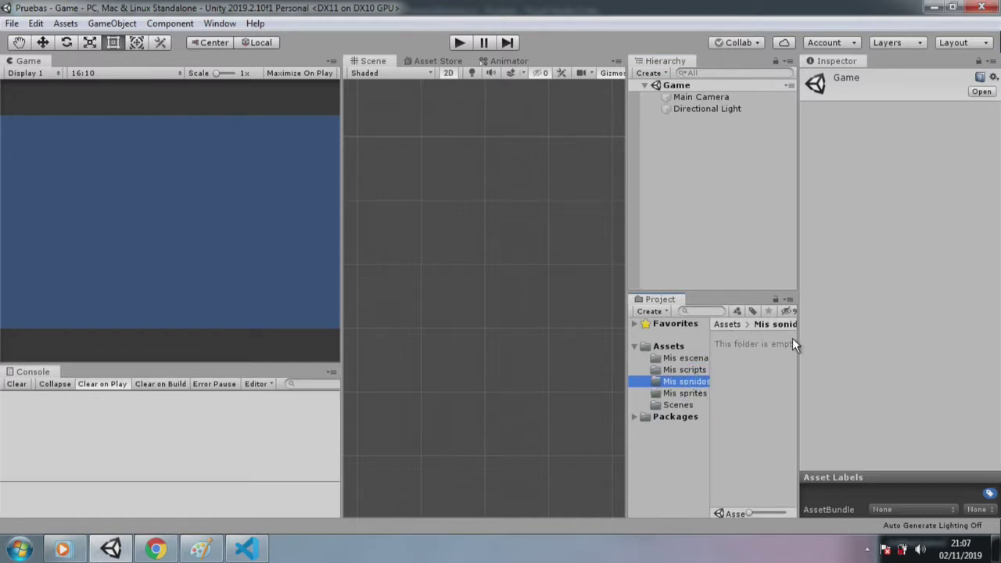
click(691, 359)
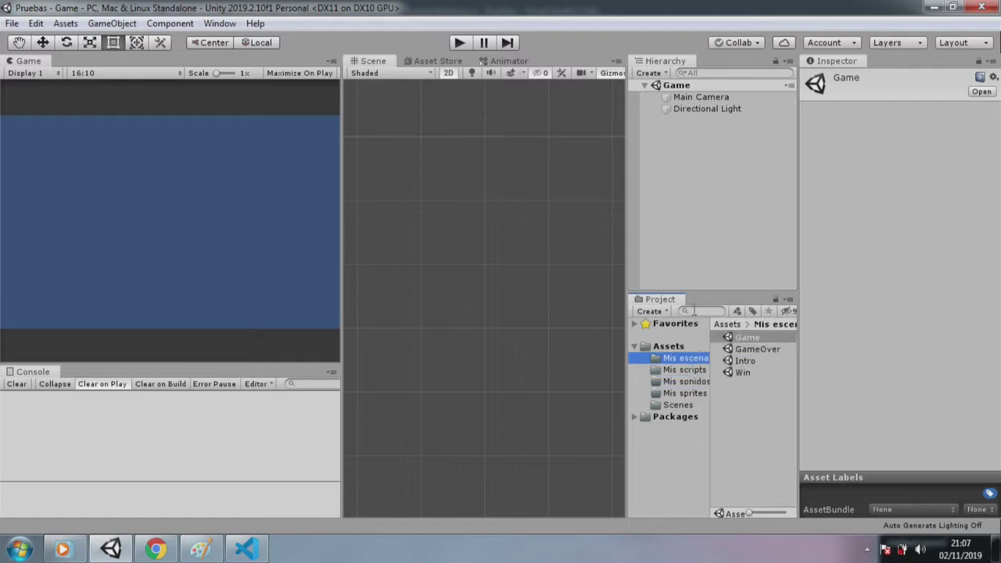
drag(625, 255, 687, 257)
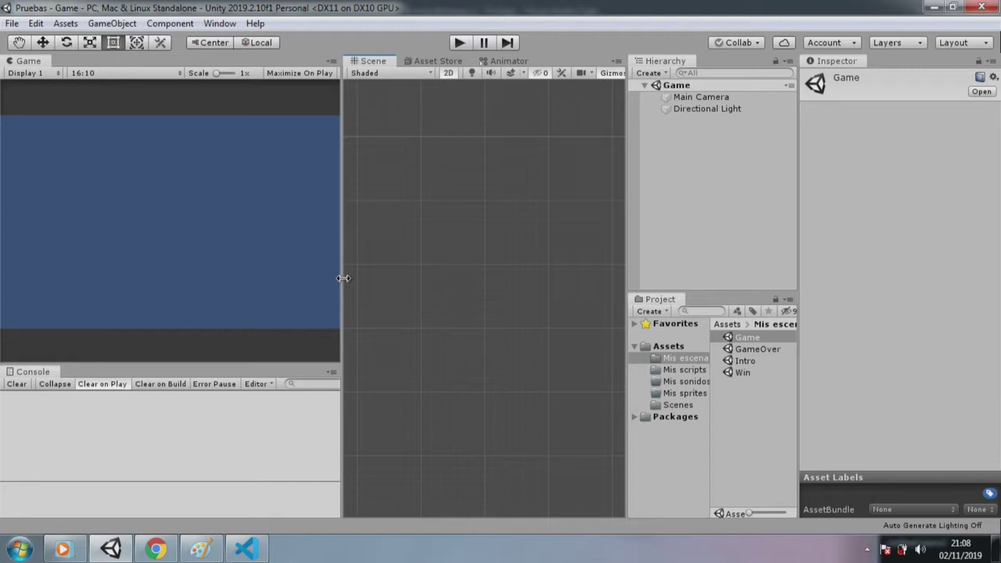
drag(343, 278, 291, 287)
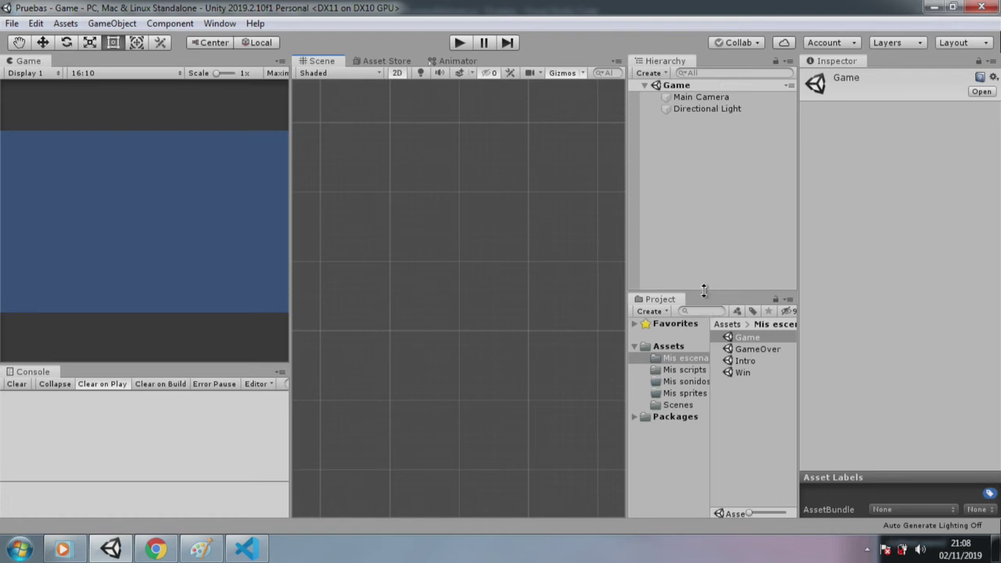
drag(704, 290, 704, 248)
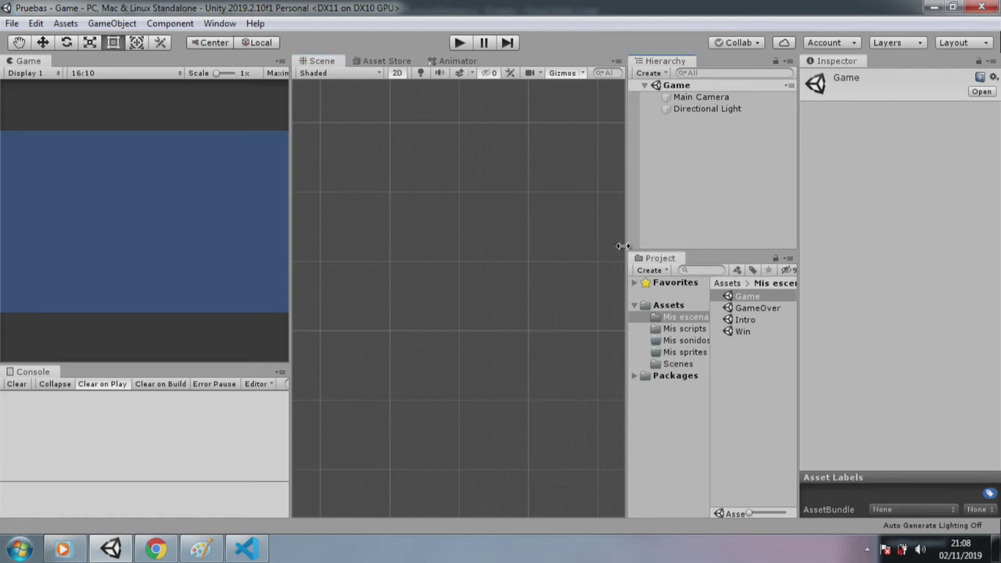